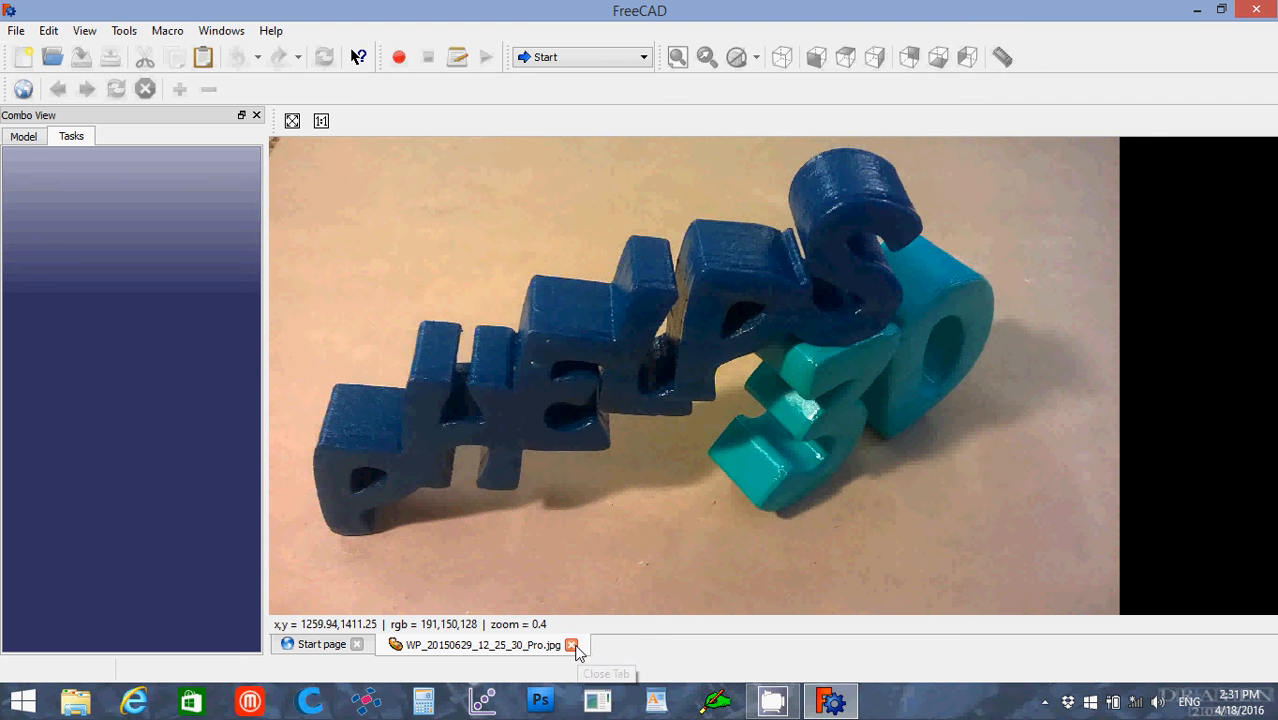
Step: Close the WP_20150629_12_25_30_Pro.jpg image and look over the web links on the start page
click(572, 645)
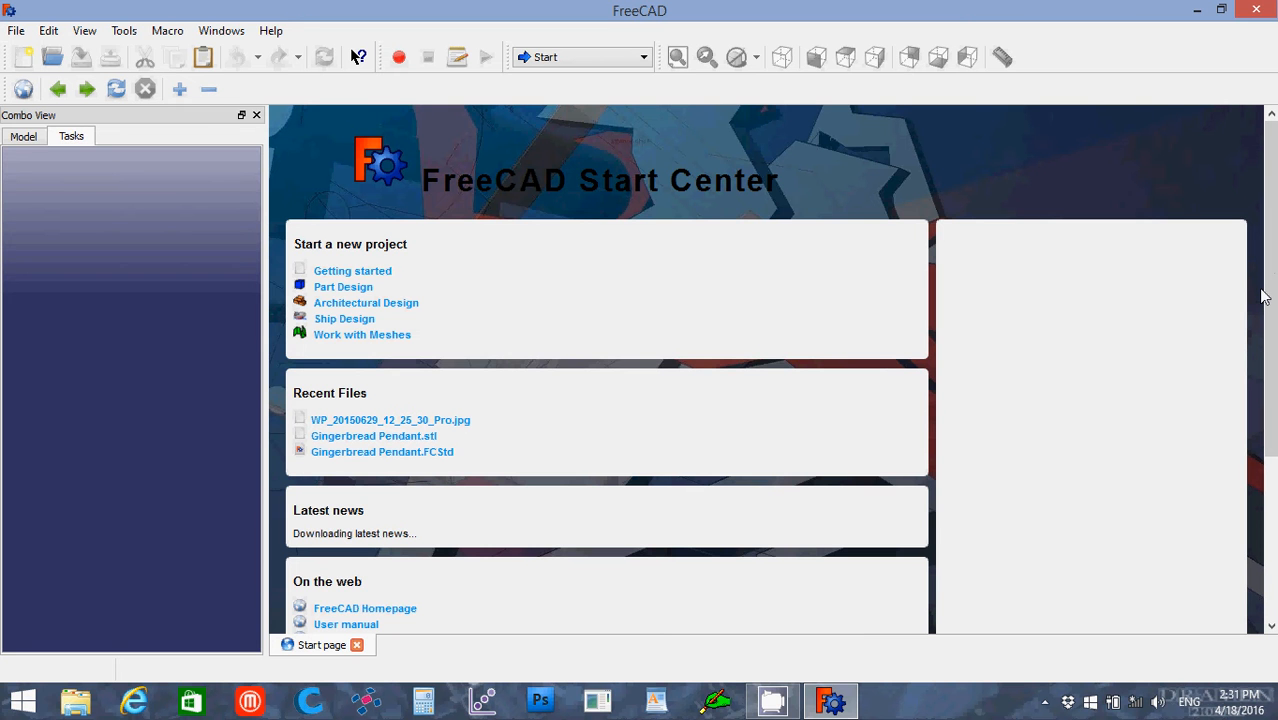
drag(1267, 290, 1273, 372)
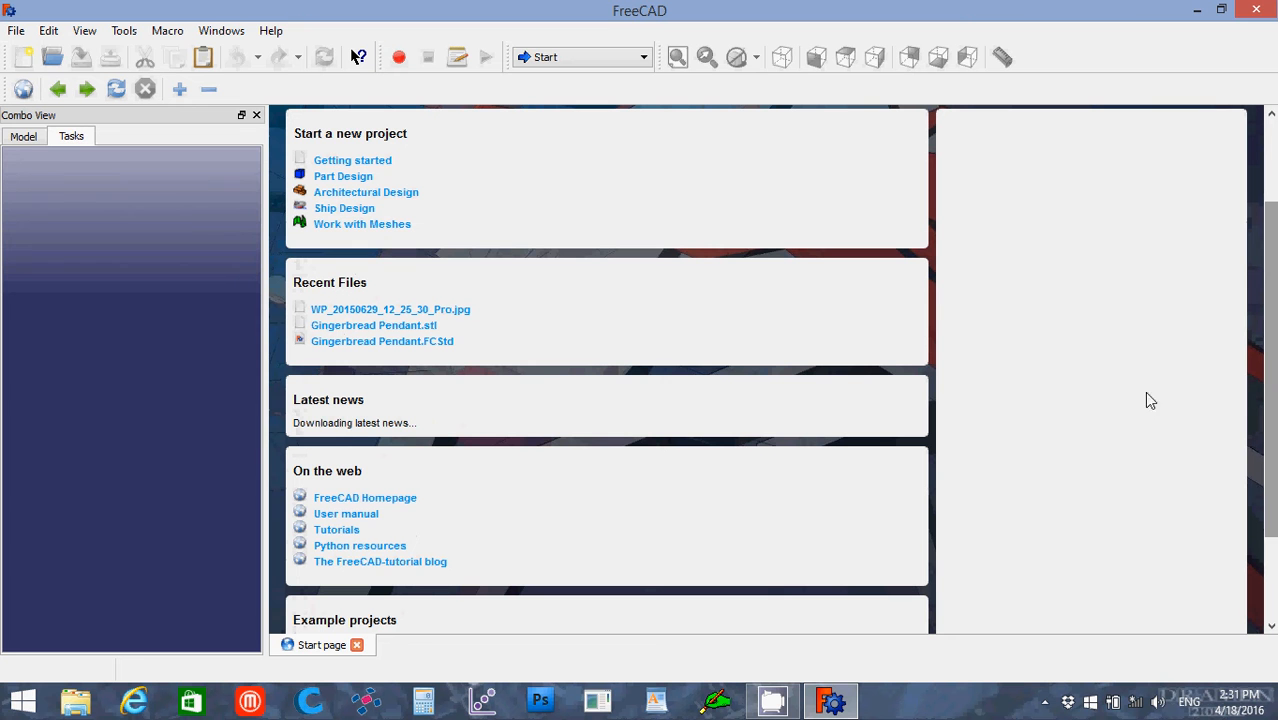
click(336, 530)
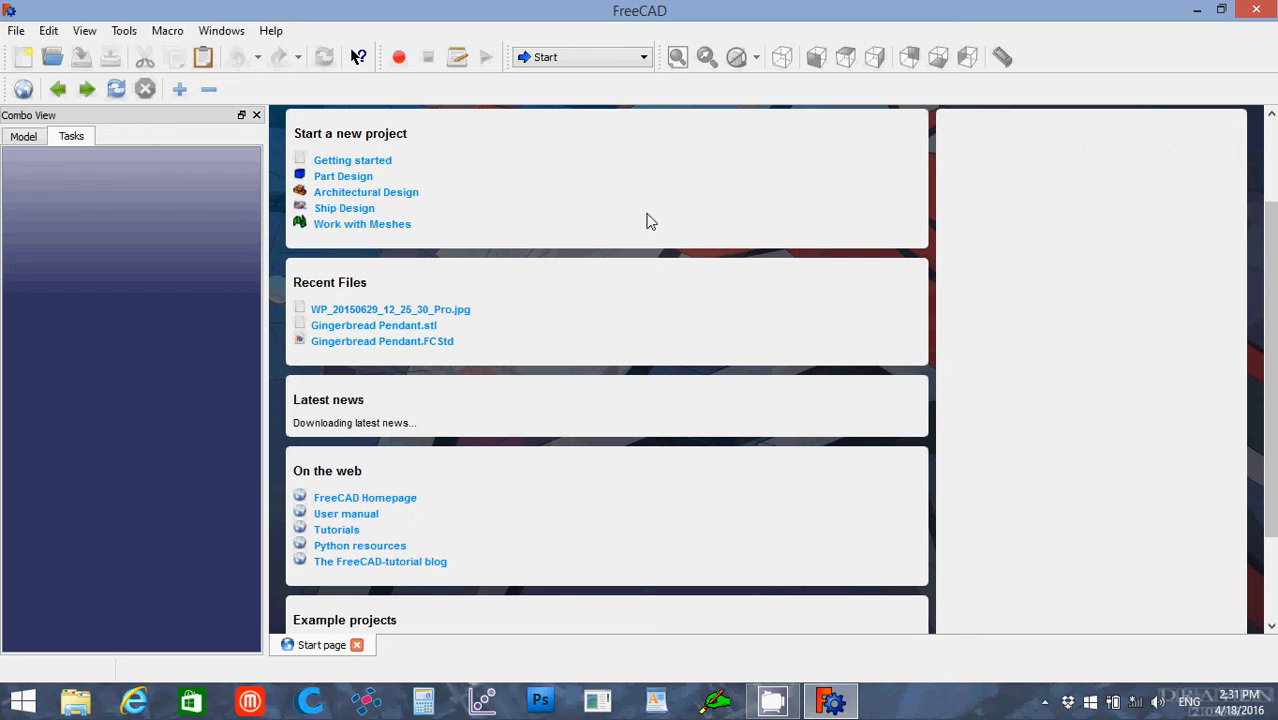
Step: Switch to the Part workbench and create a new empty document
click(644, 60)
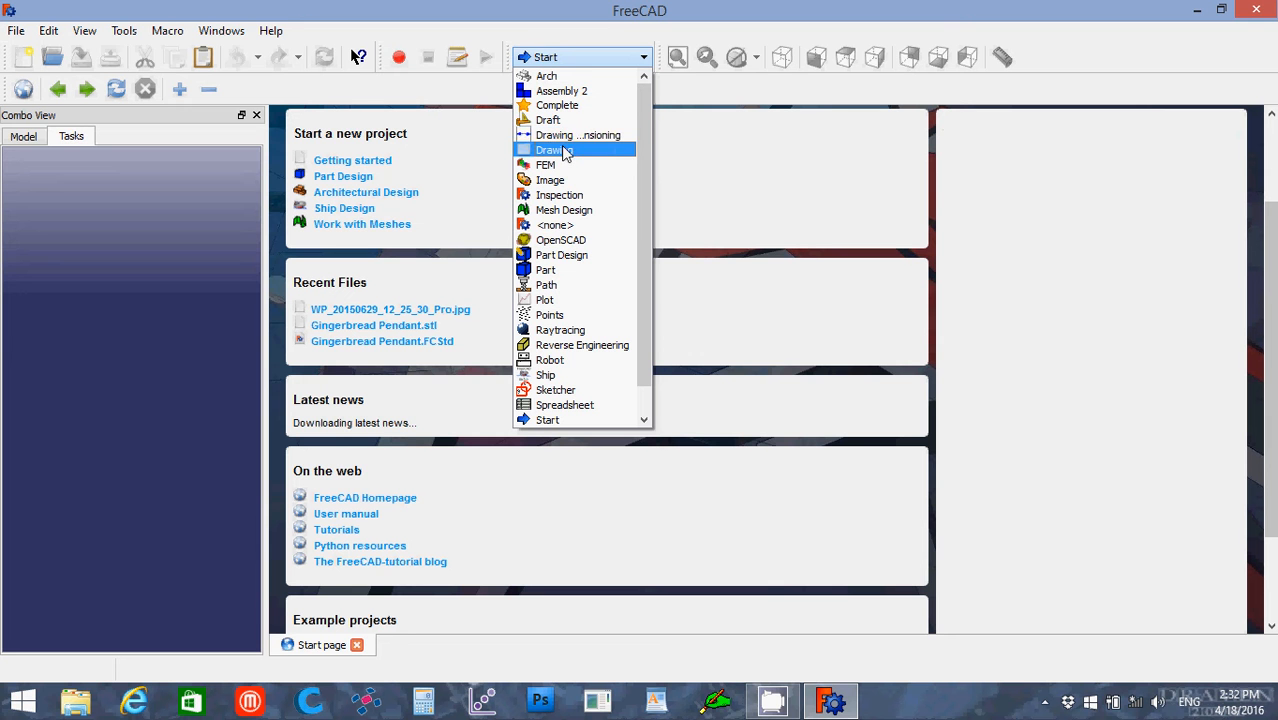
click(566, 270)
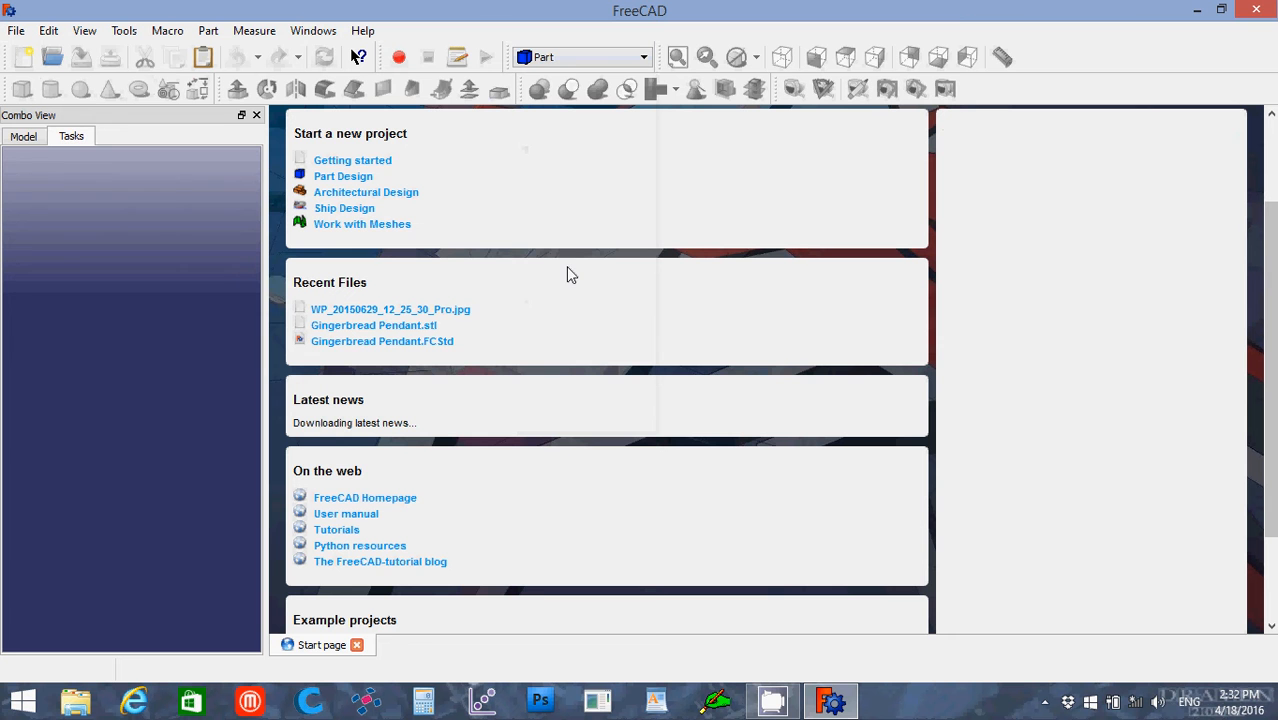
click(24, 60)
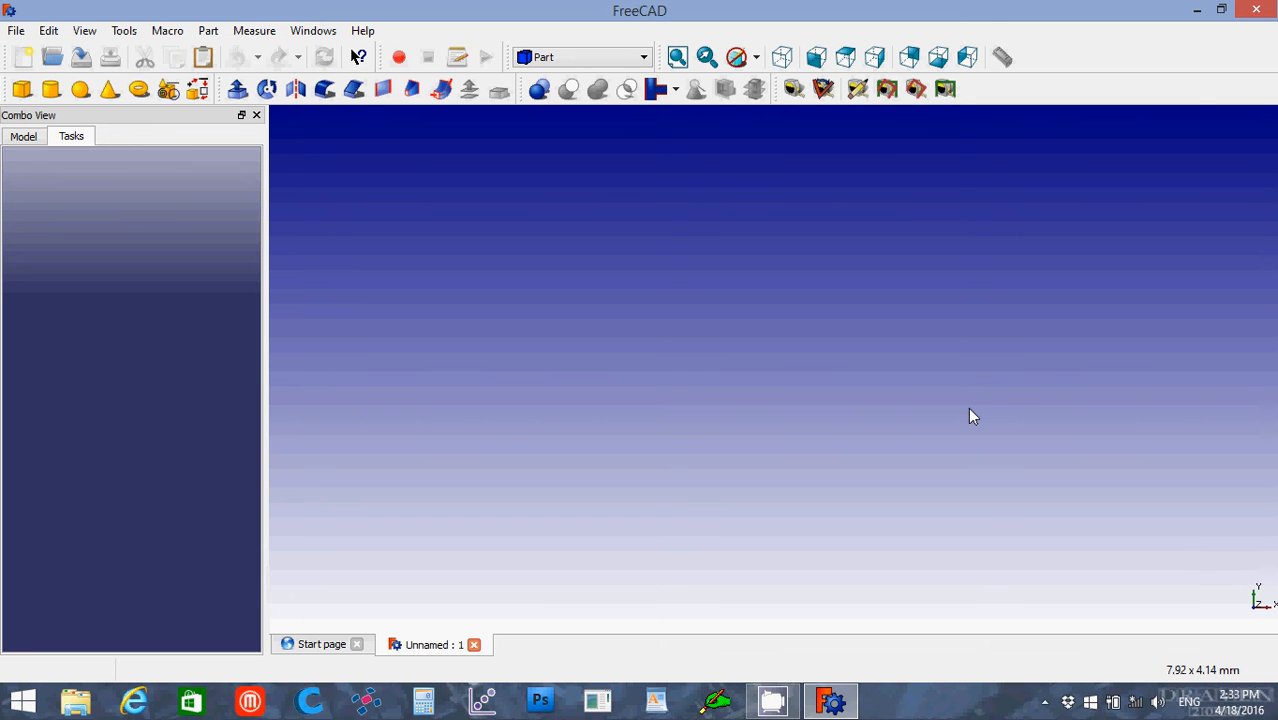
Step: Go through the standard top, right, rear, bottom and left views, finishing in the axonometric view
click(786, 62)
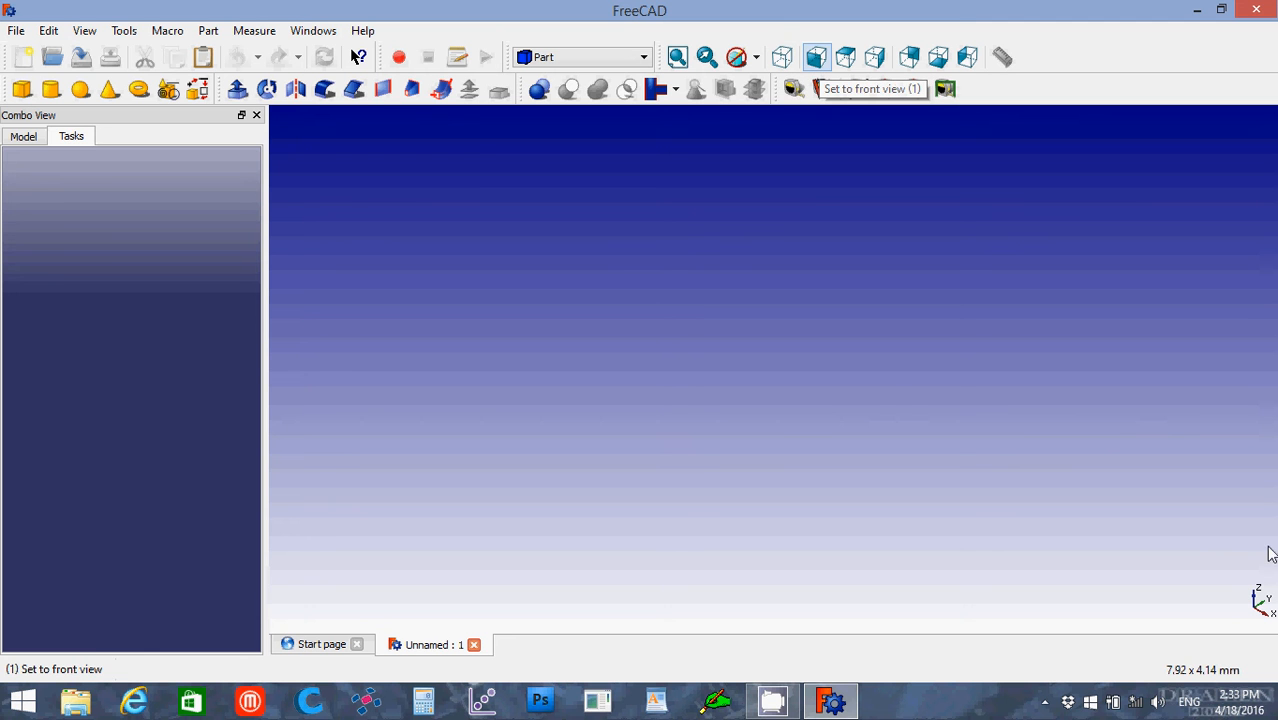
click(848, 58)
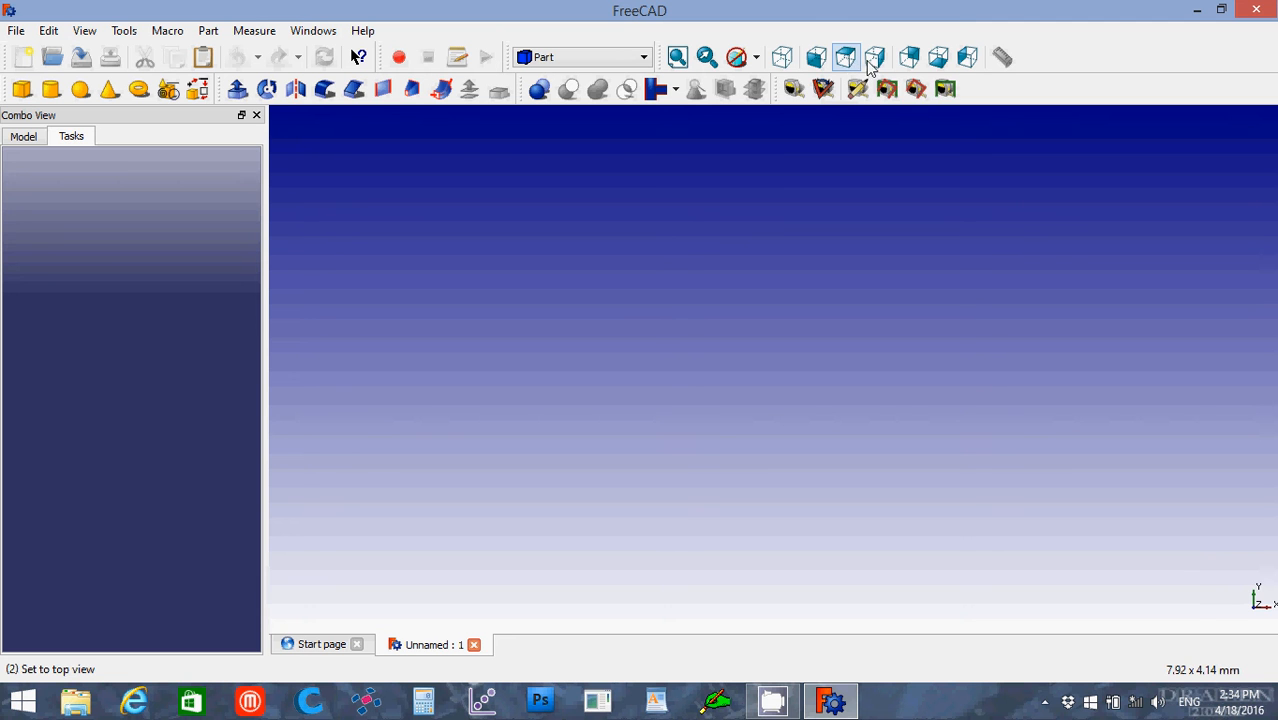
click(875, 60)
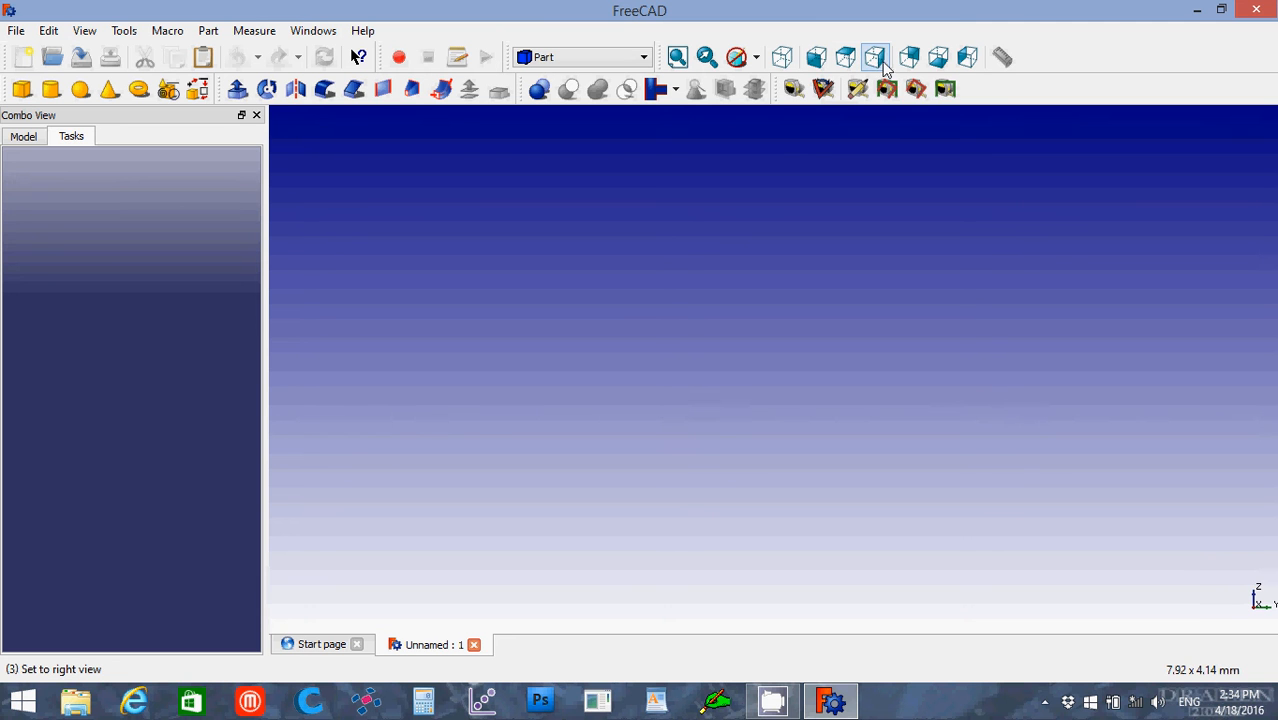
click(911, 58)
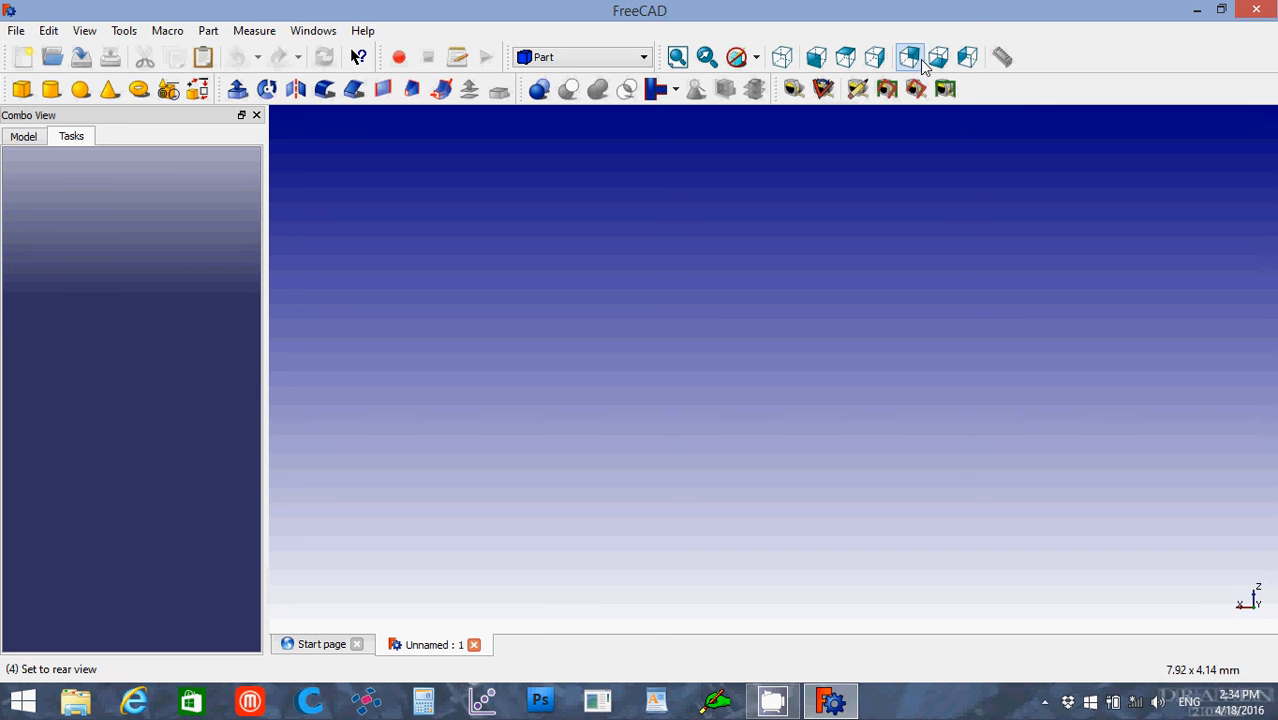
click(946, 59)
click(967, 59)
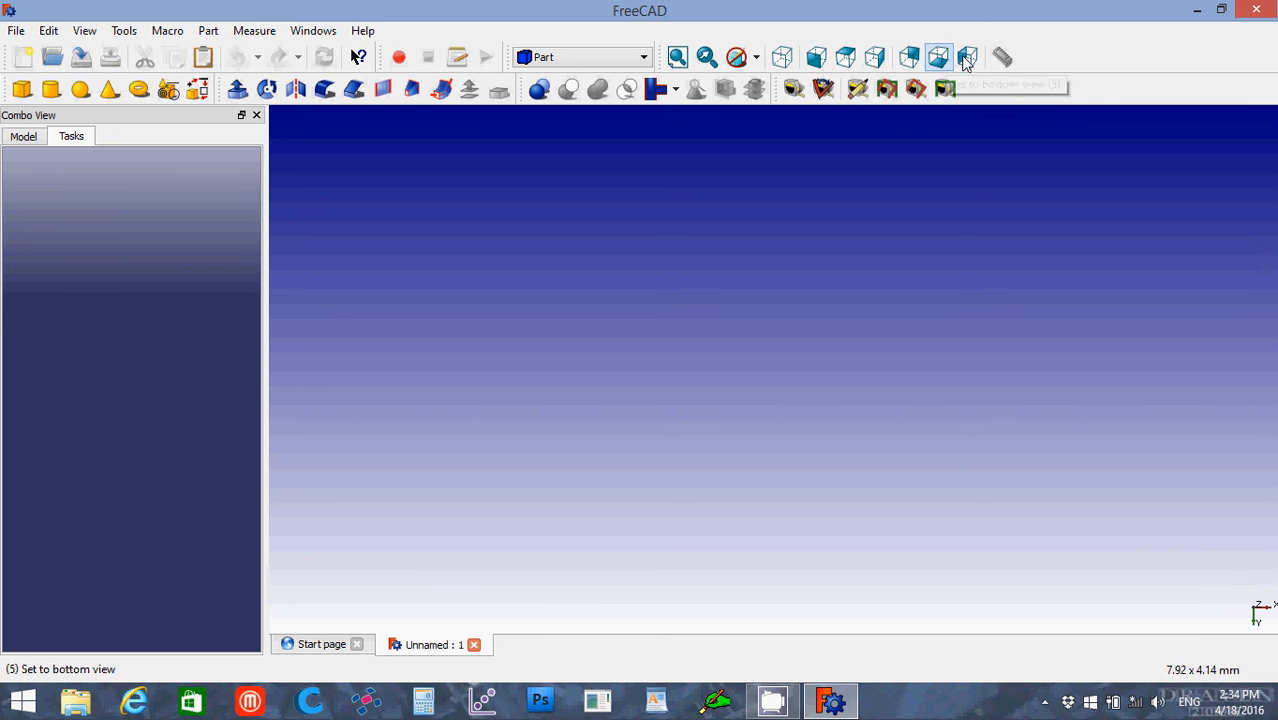
click(967, 60)
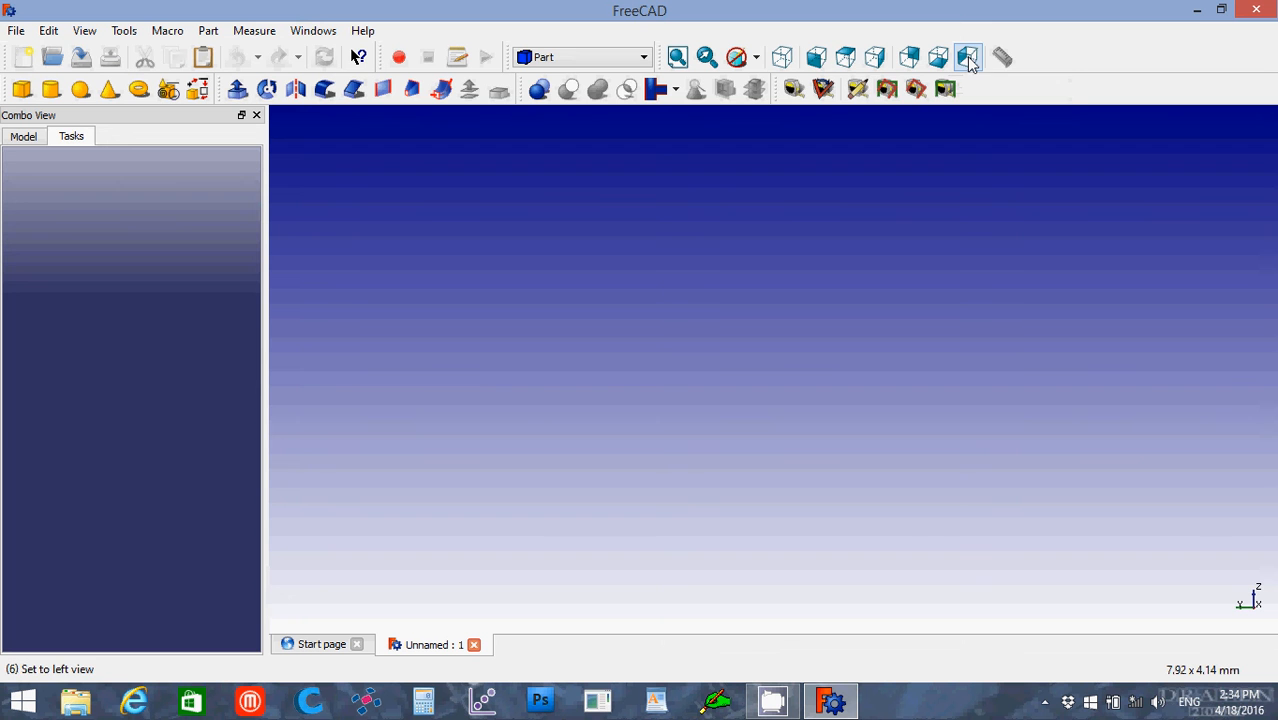
click(784, 60)
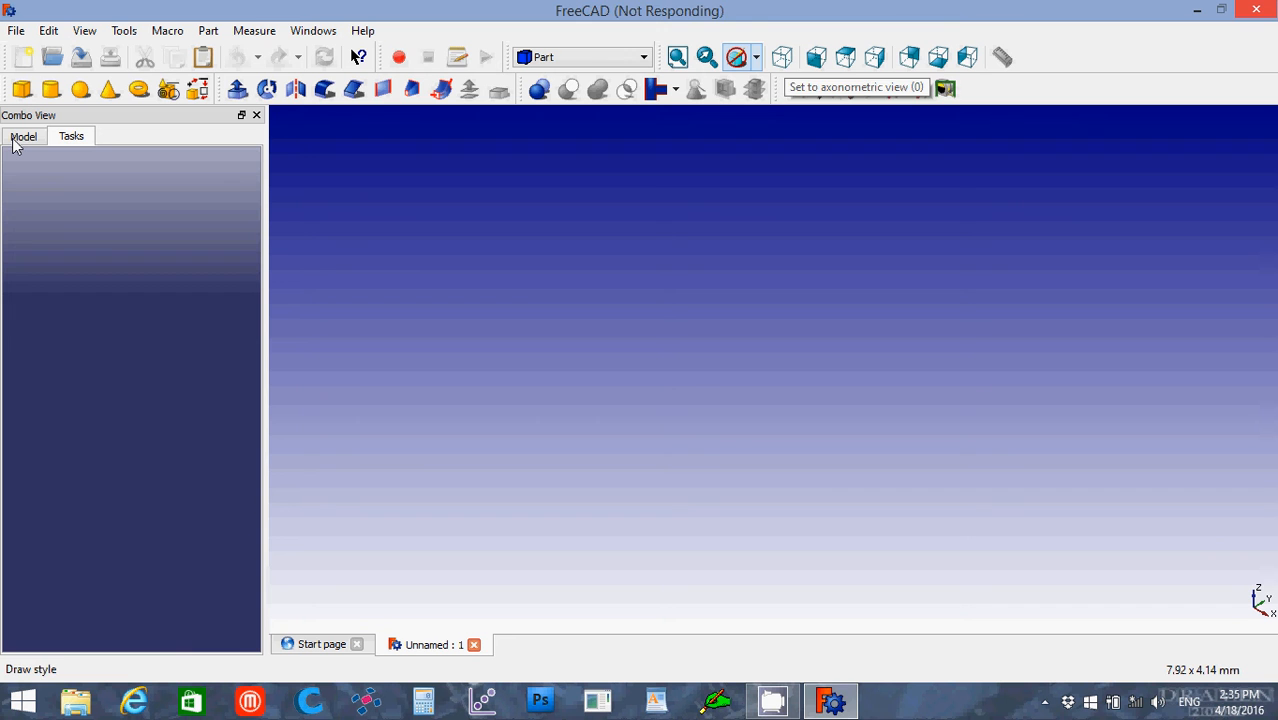
Step: Show the document's model tree and review the available geometric primitive types without creating one
click(20, 139)
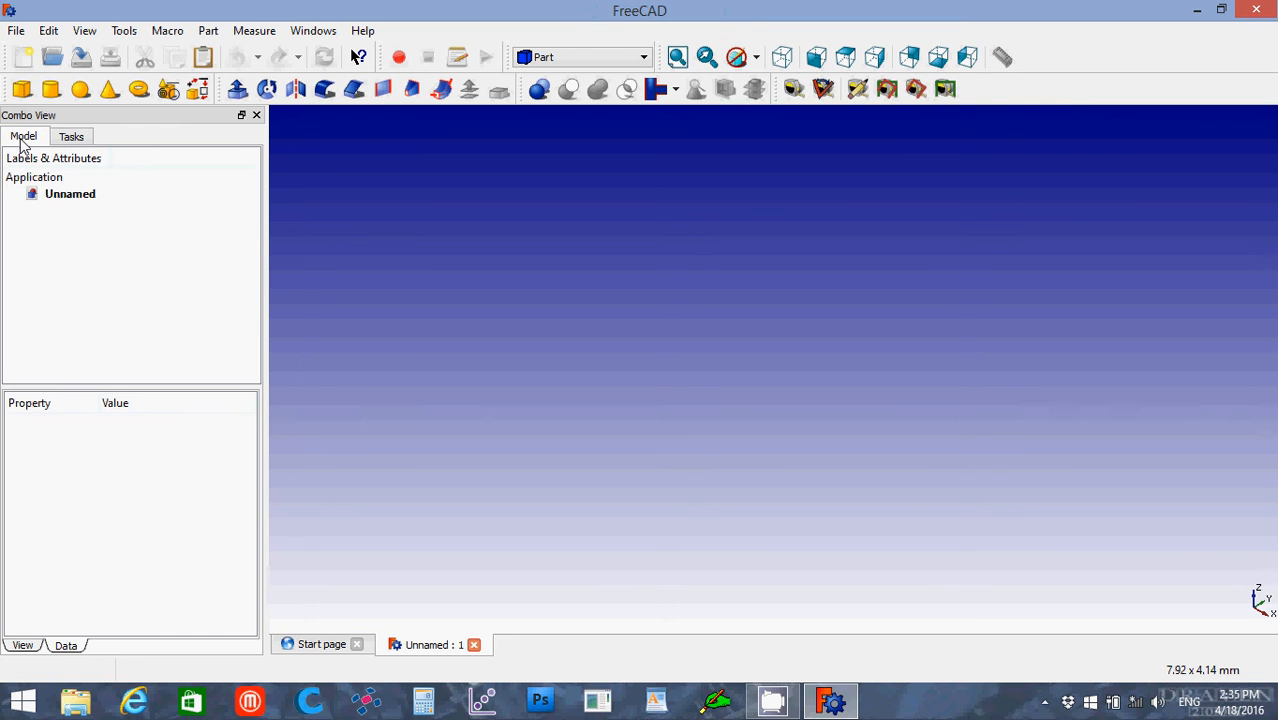
click(77, 200)
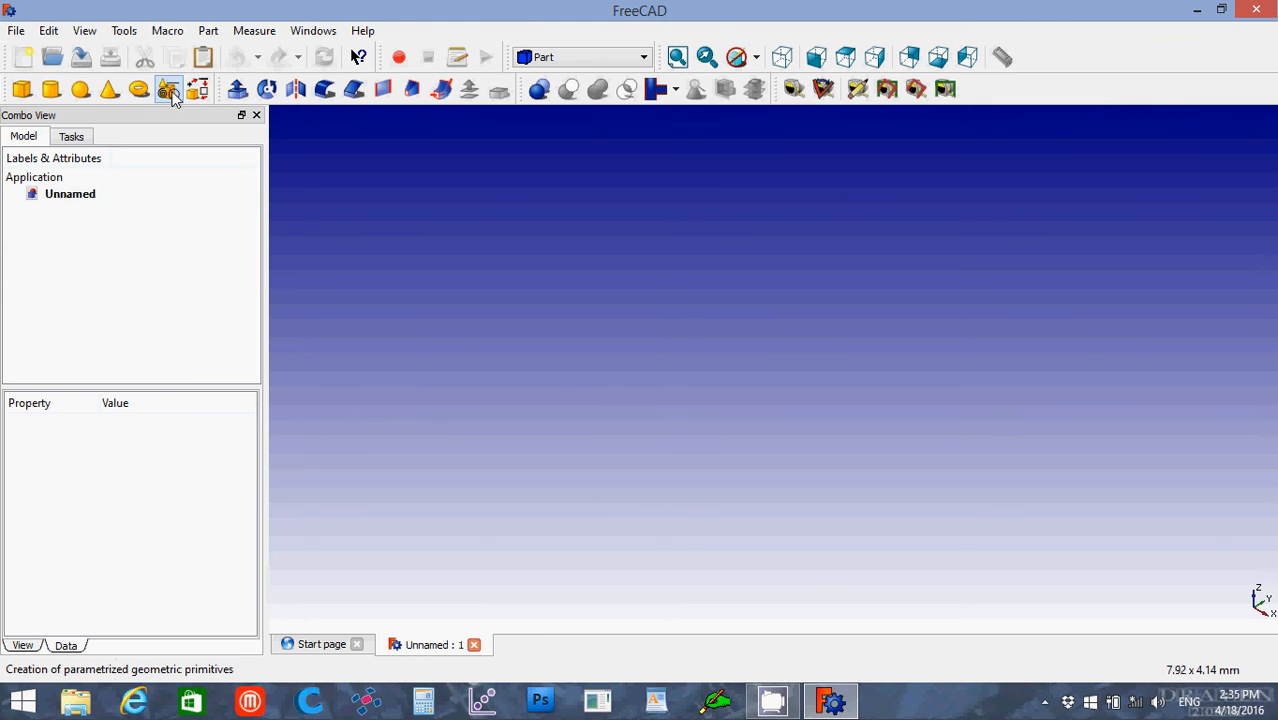
click(168, 90)
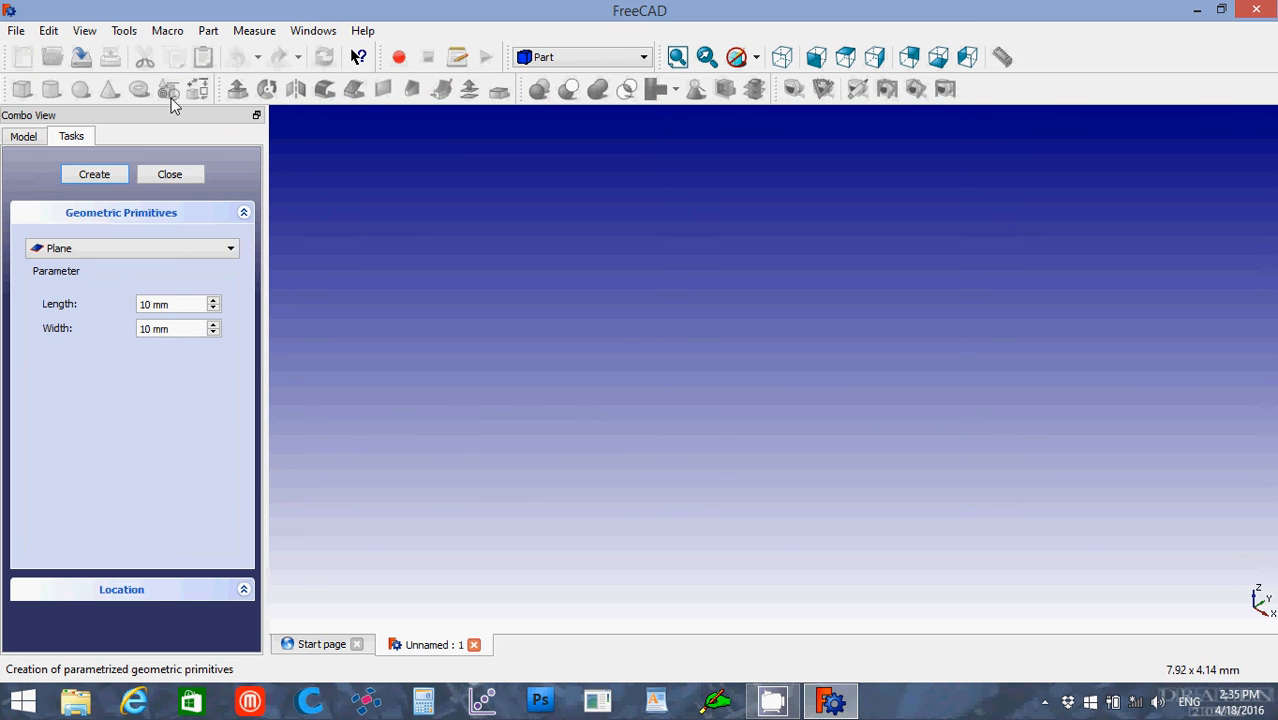
click(168, 249)
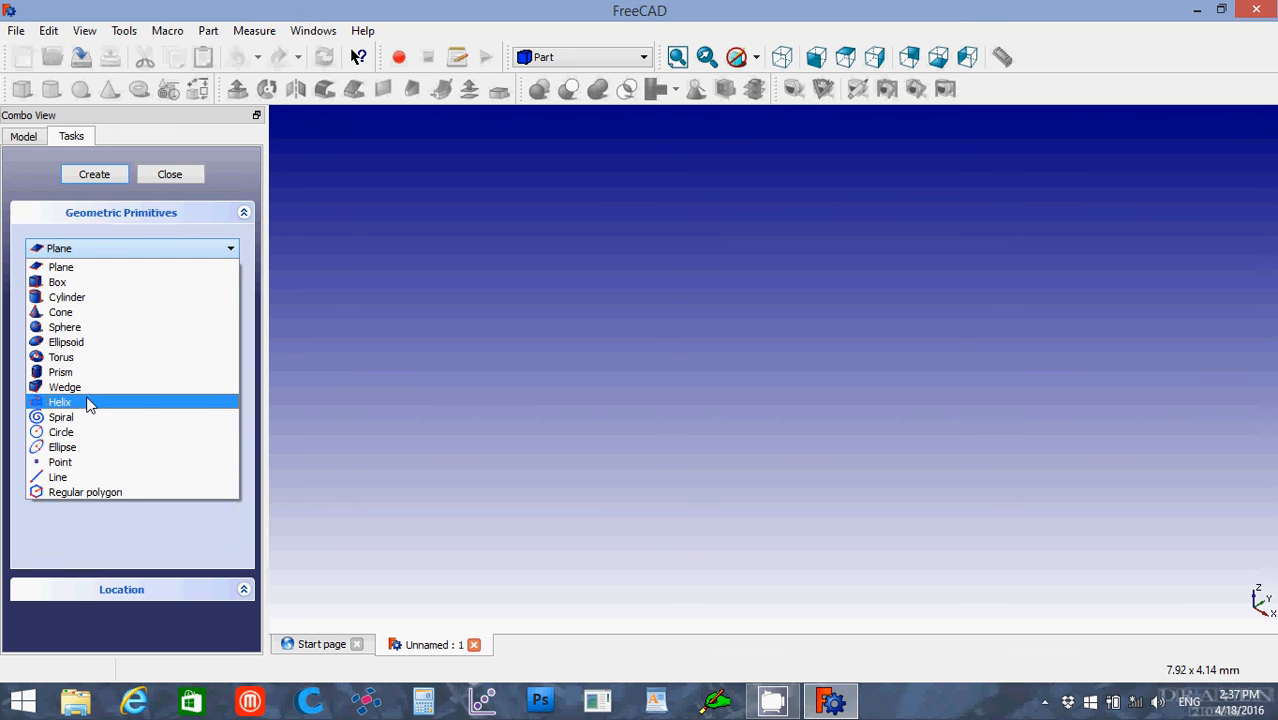
click(170, 175)
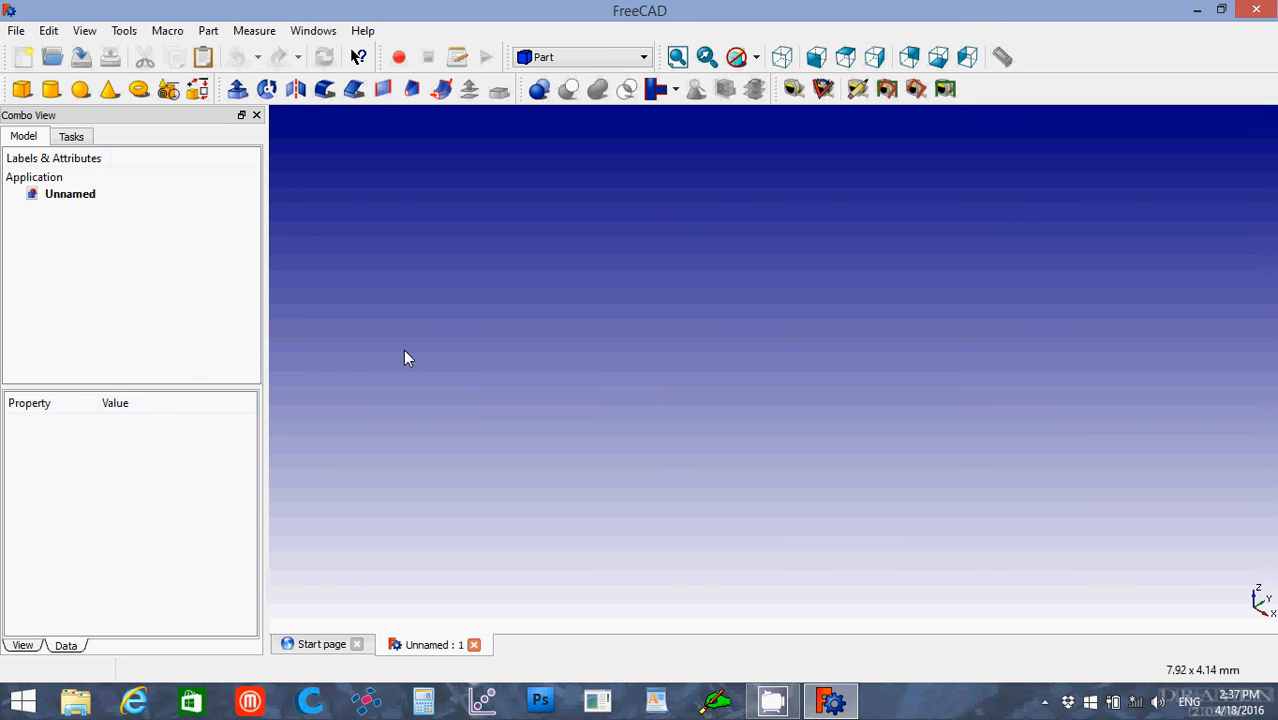
Step: Create a cube solid, select it in the model tree and expand its placement properties
click(22, 92)
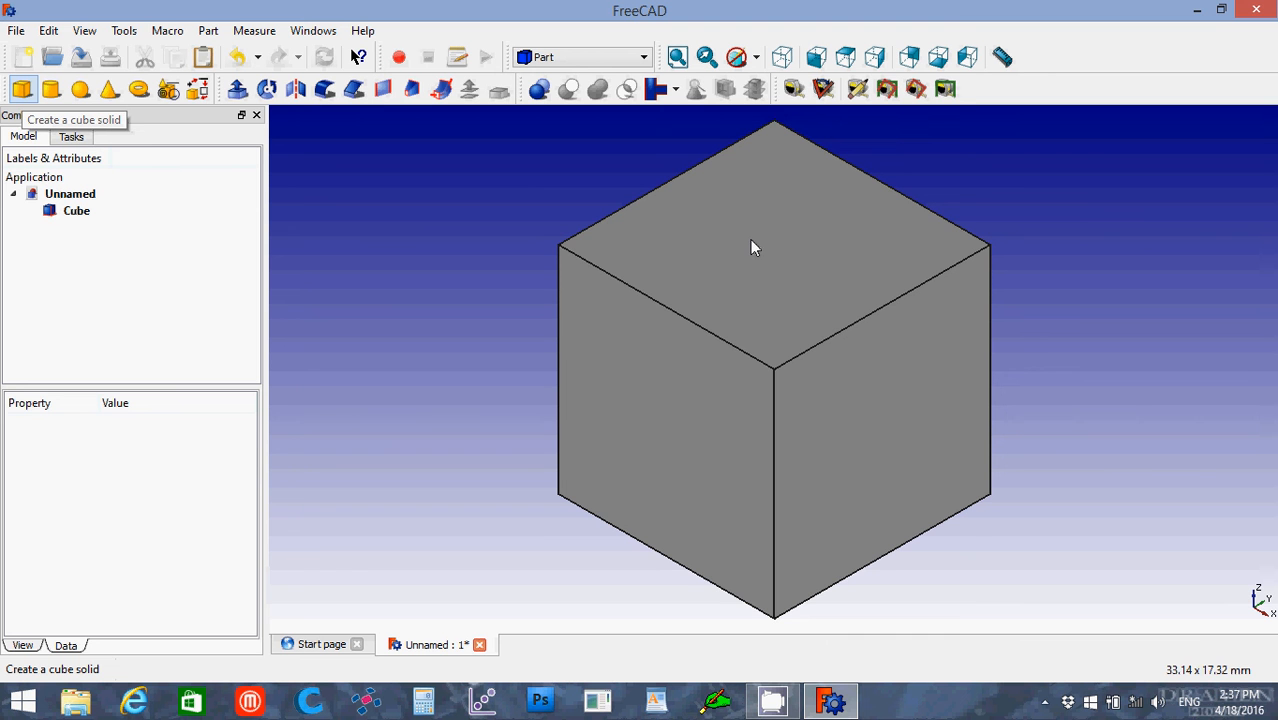
click(65, 216)
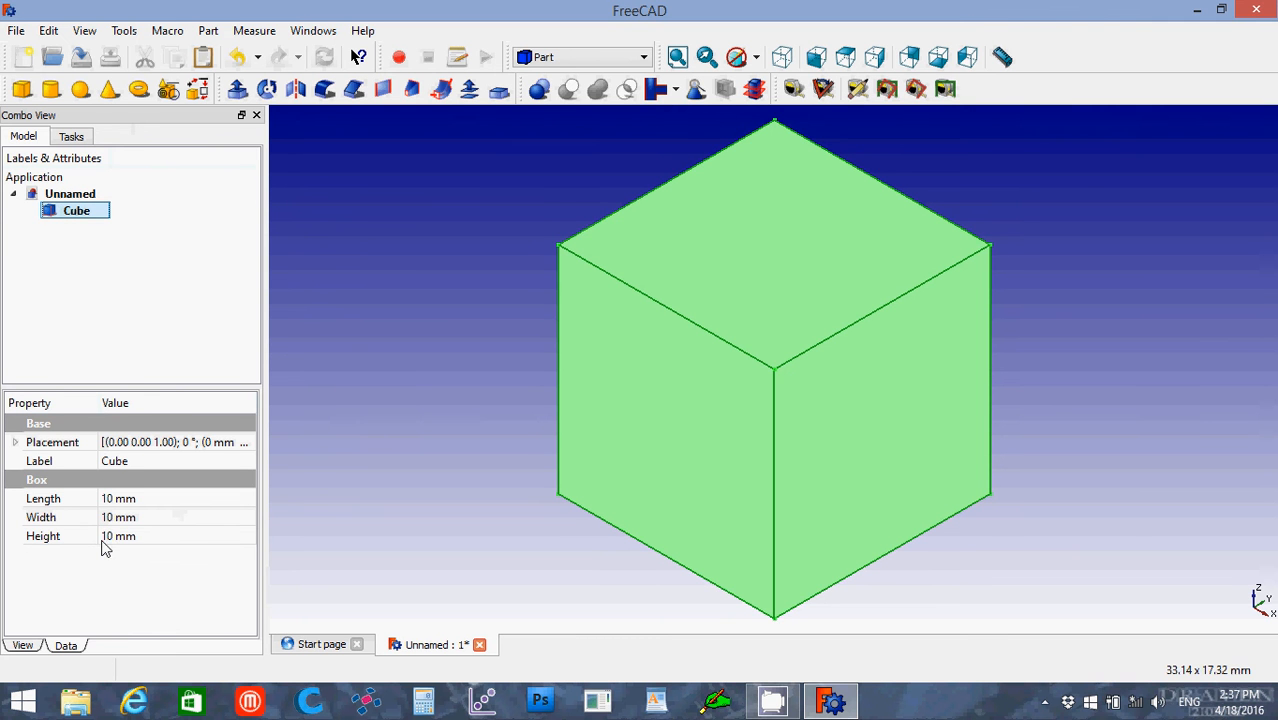
click(13, 443)
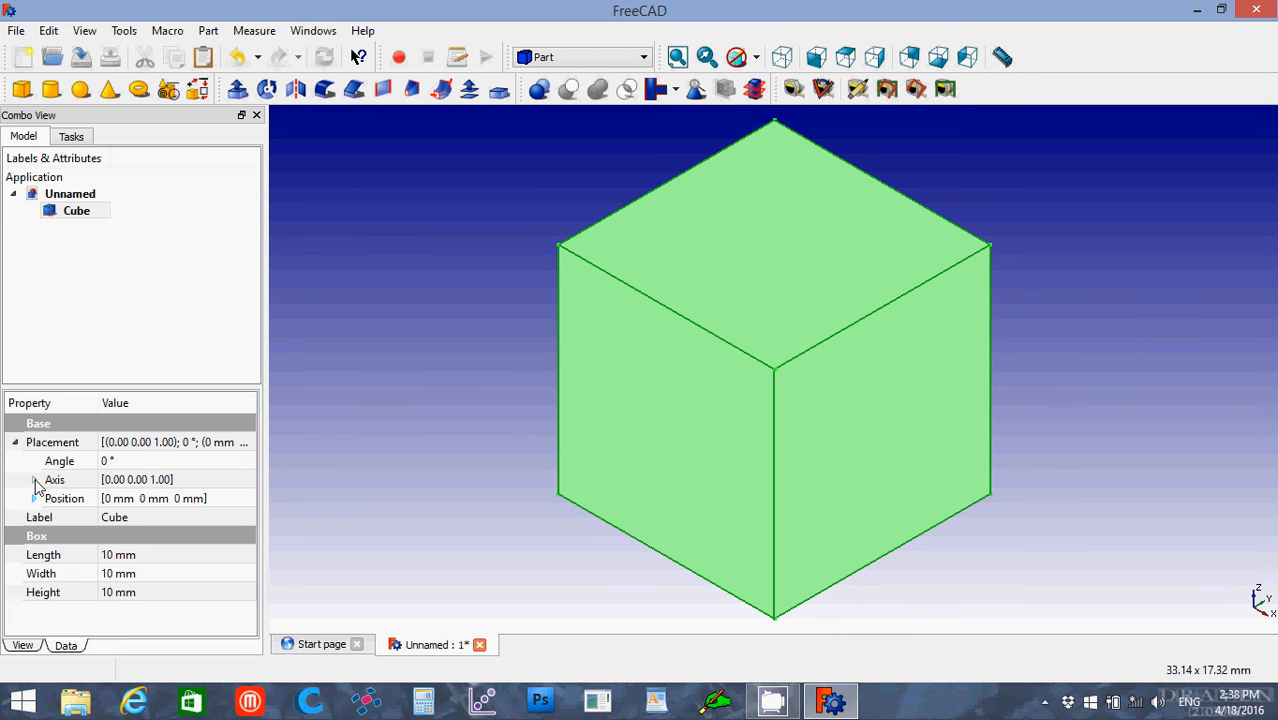
Step: Look through the cube's view properties, from display mode and colours to transparency and visibility
click(23, 646)
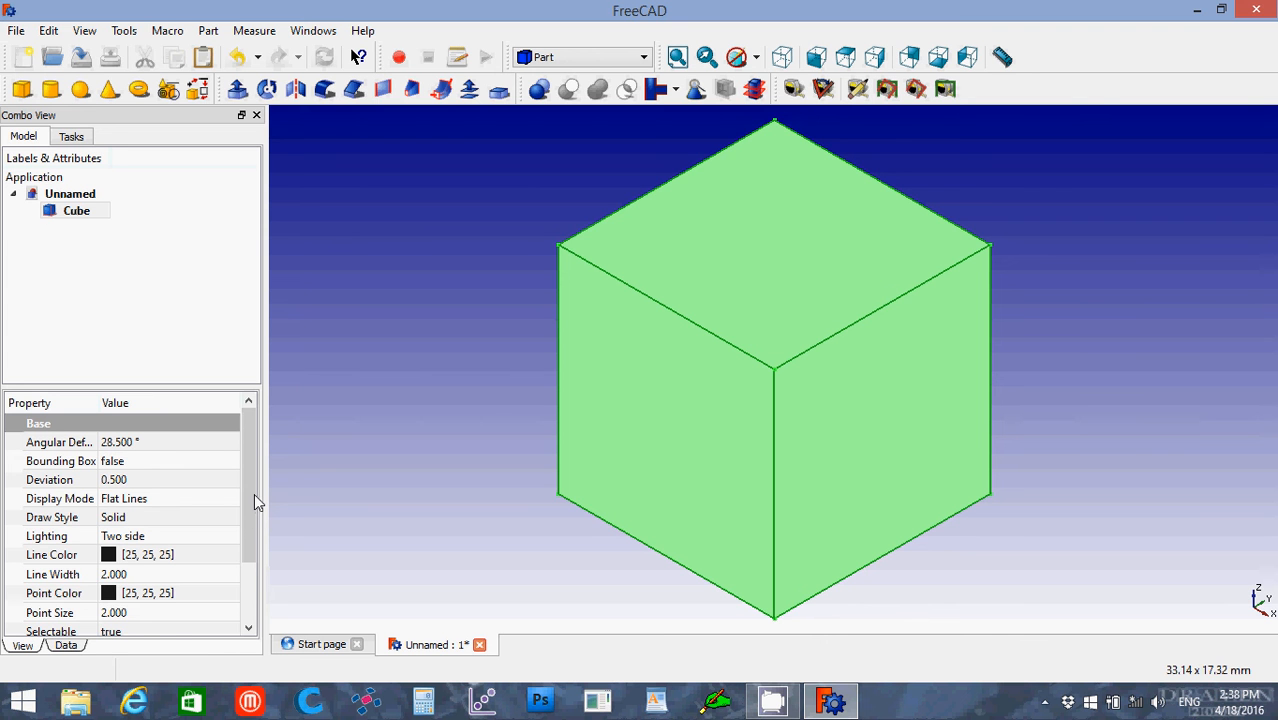
scroll(254, 493, down, 1)
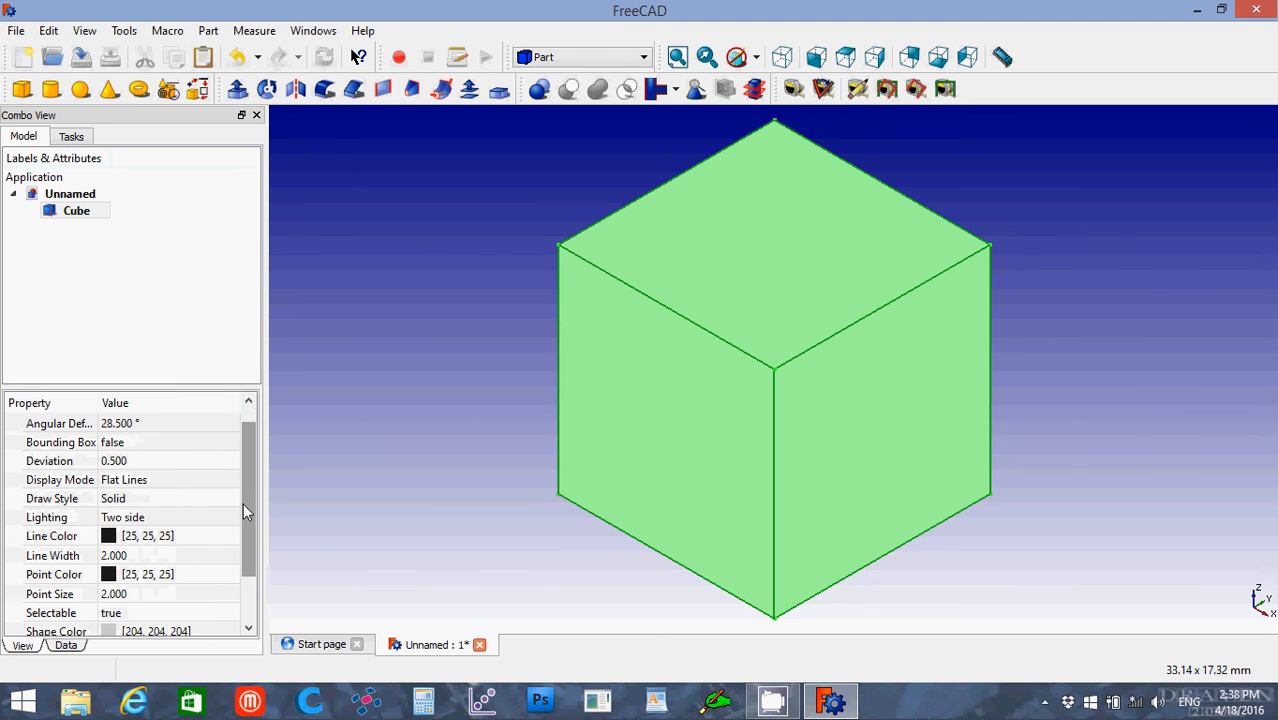
drag(244, 525, 250, 573)
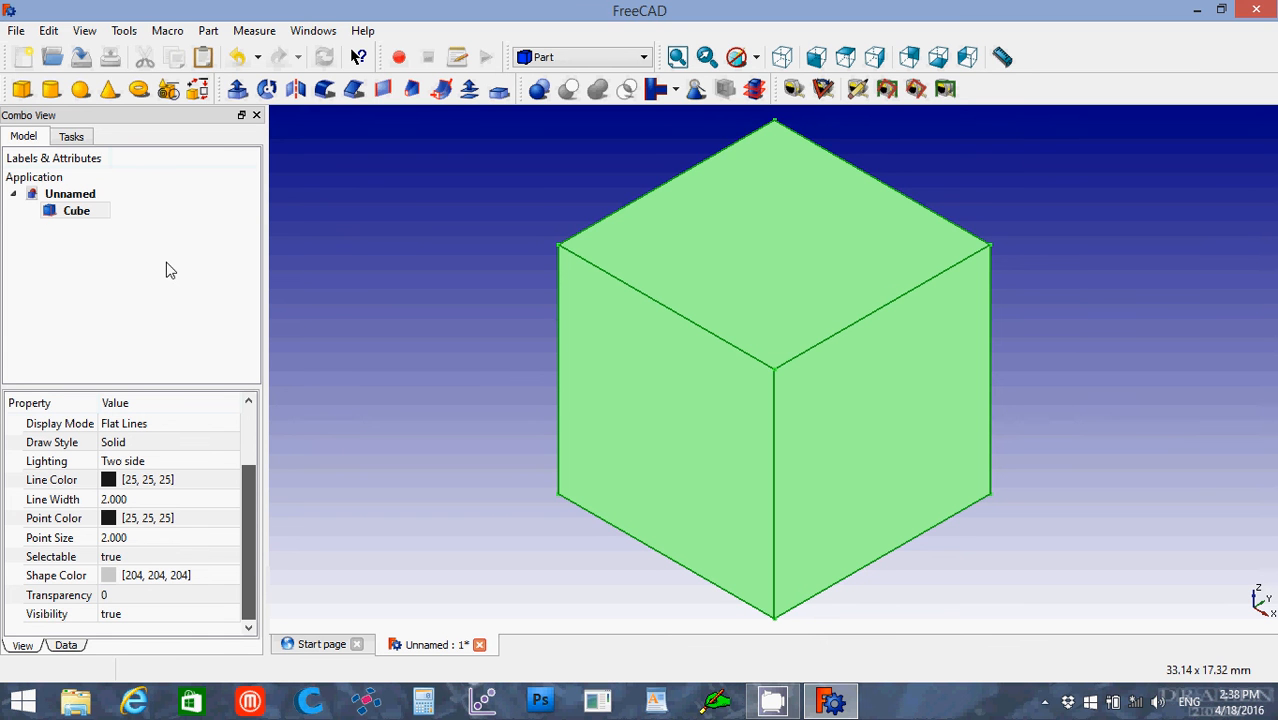
Step: Toggle the selected cube's visibility off and on several times, ending with the cube shown
click(88, 212)
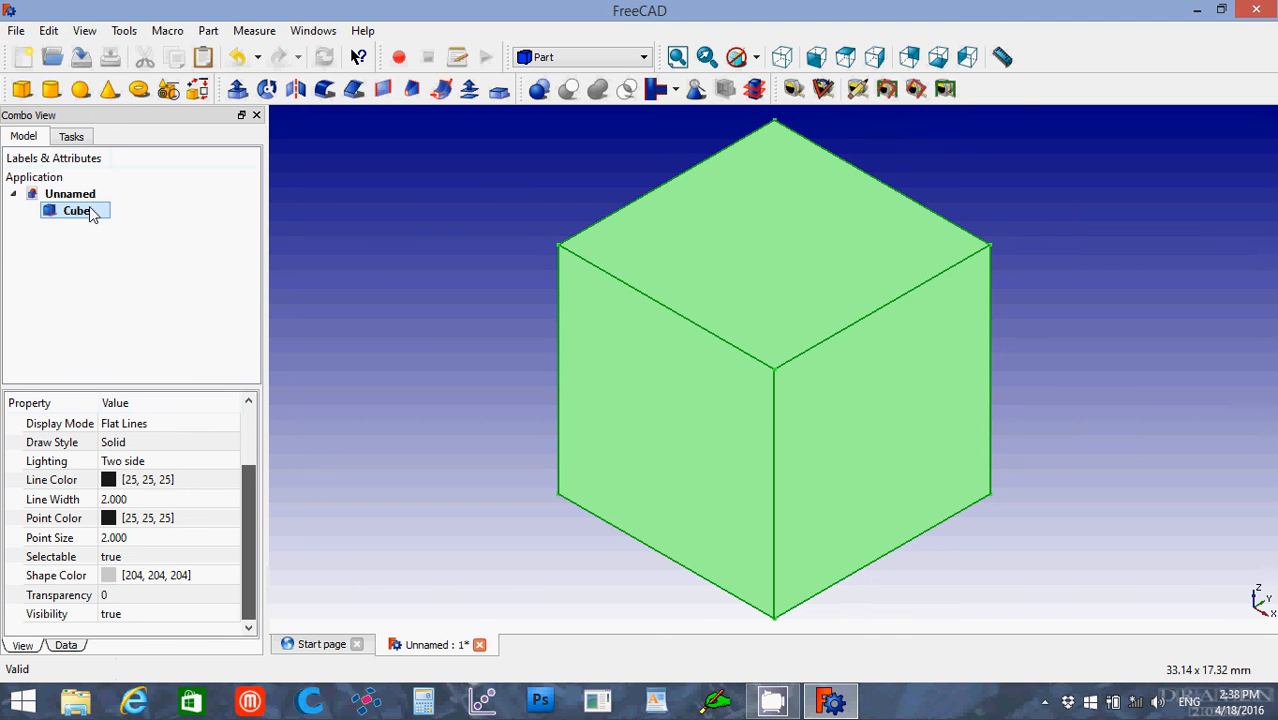
key(space)
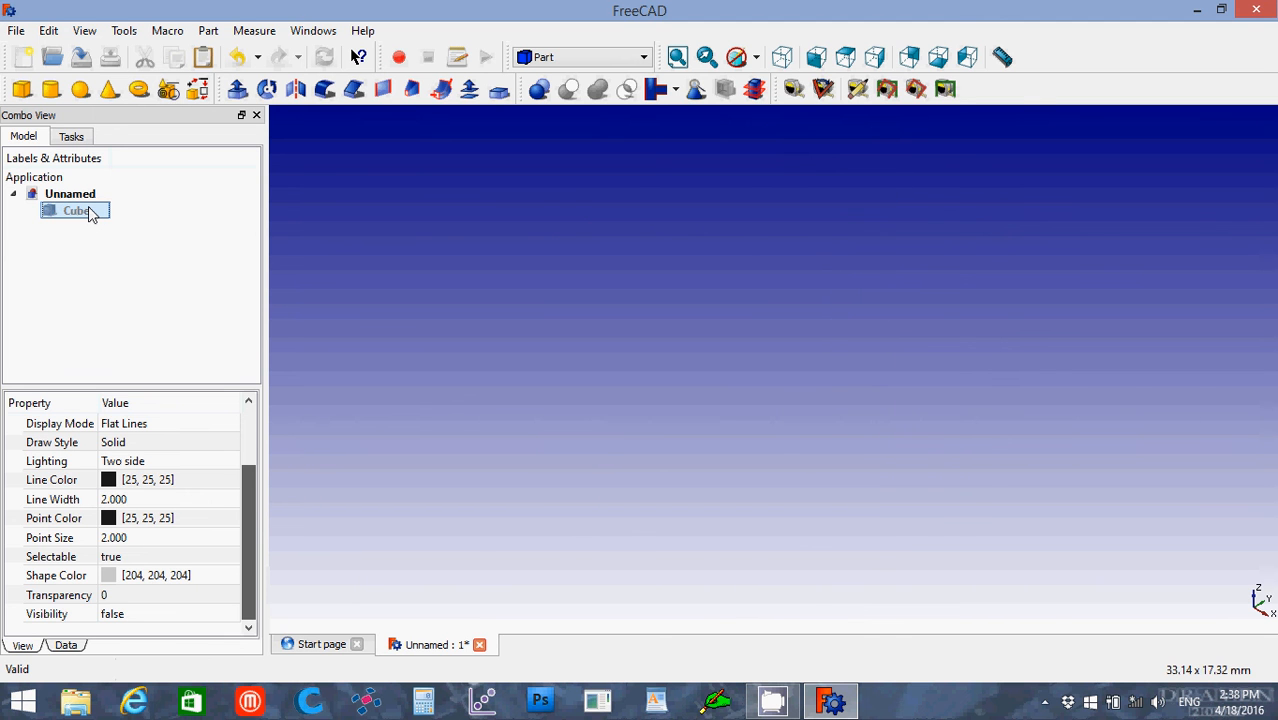
key(space)
key(space)
key(space)
key(space)
key(space)
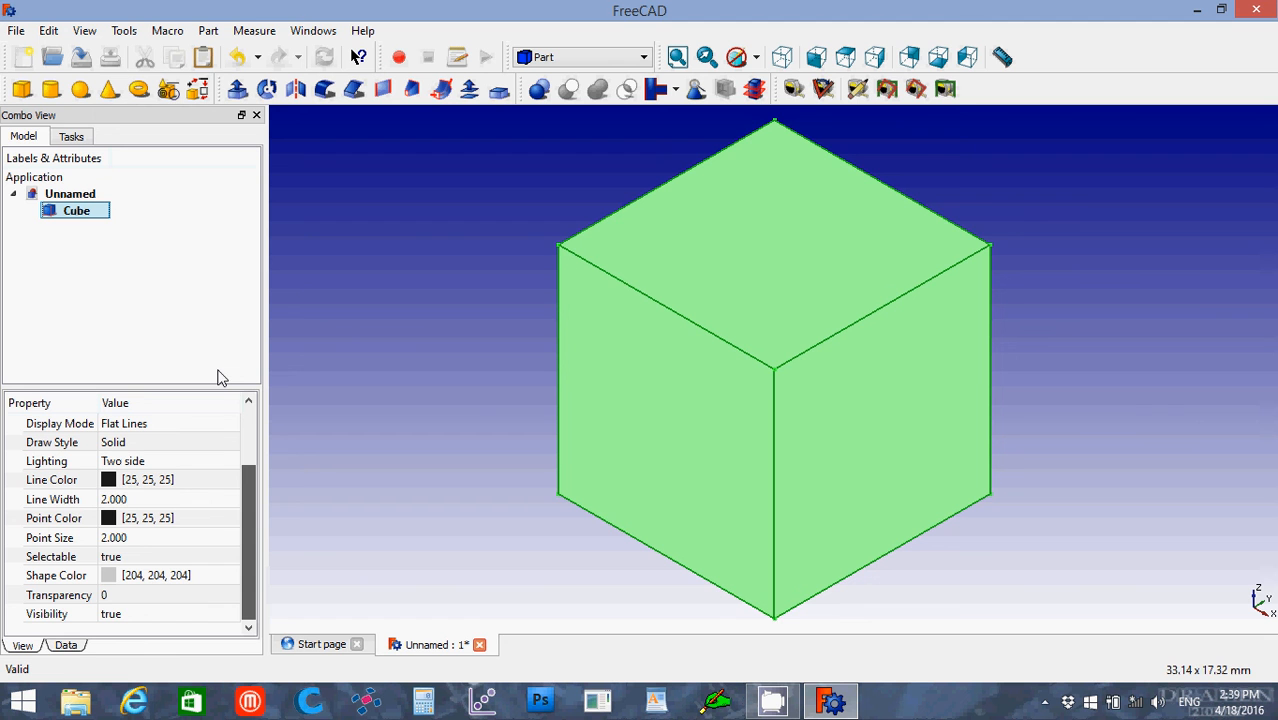
Step: Examine the x, y and z components of the cube's placement position and axis, and deselect the cube
click(68, 646)
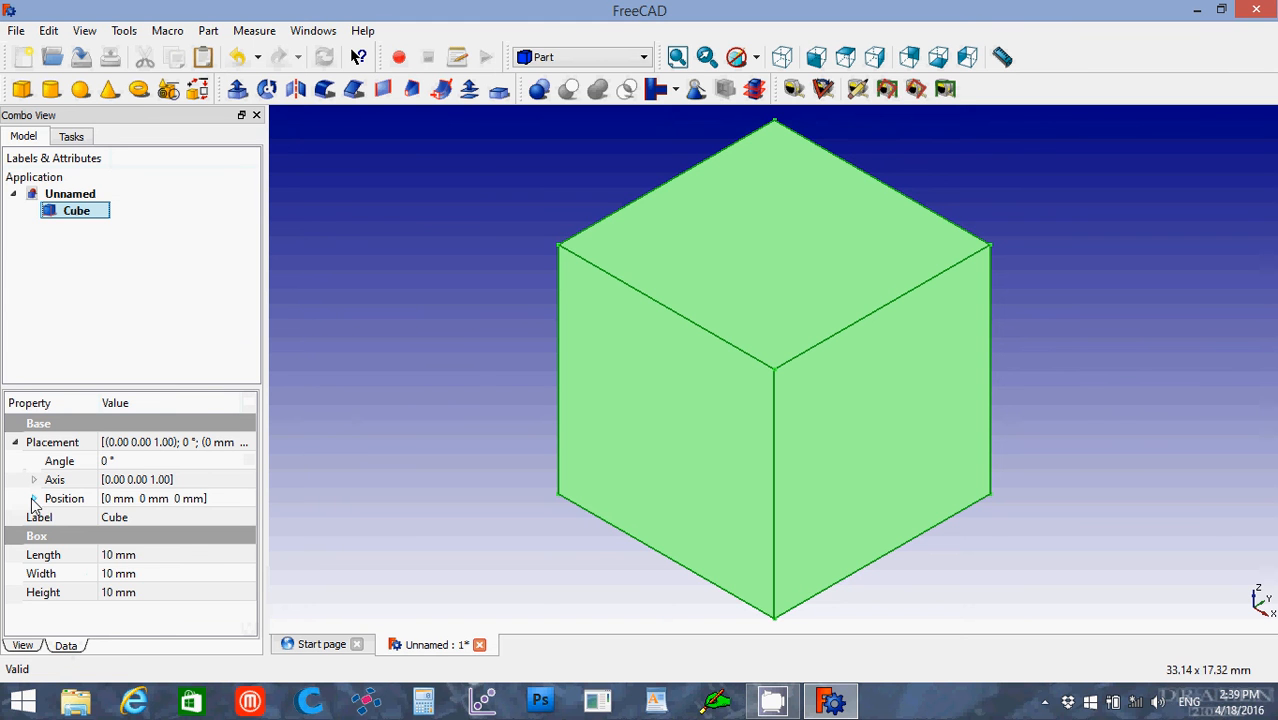
click(34, 499)
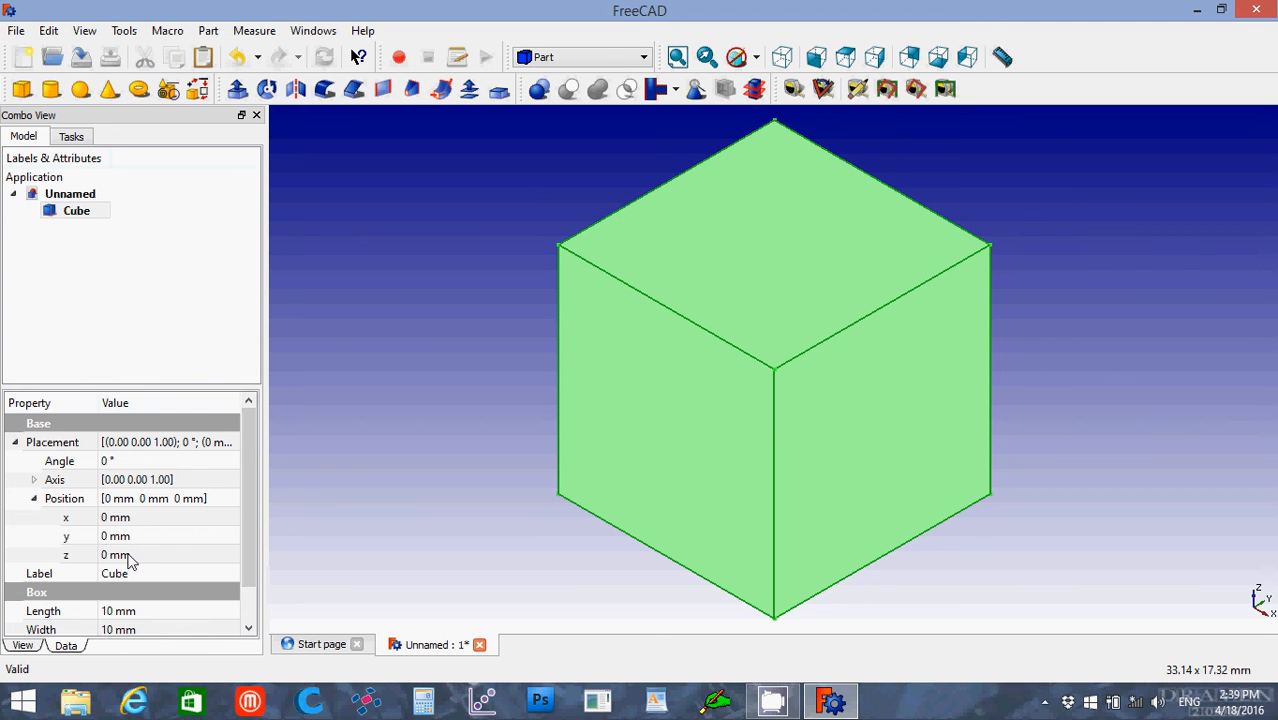
click(34, 481)
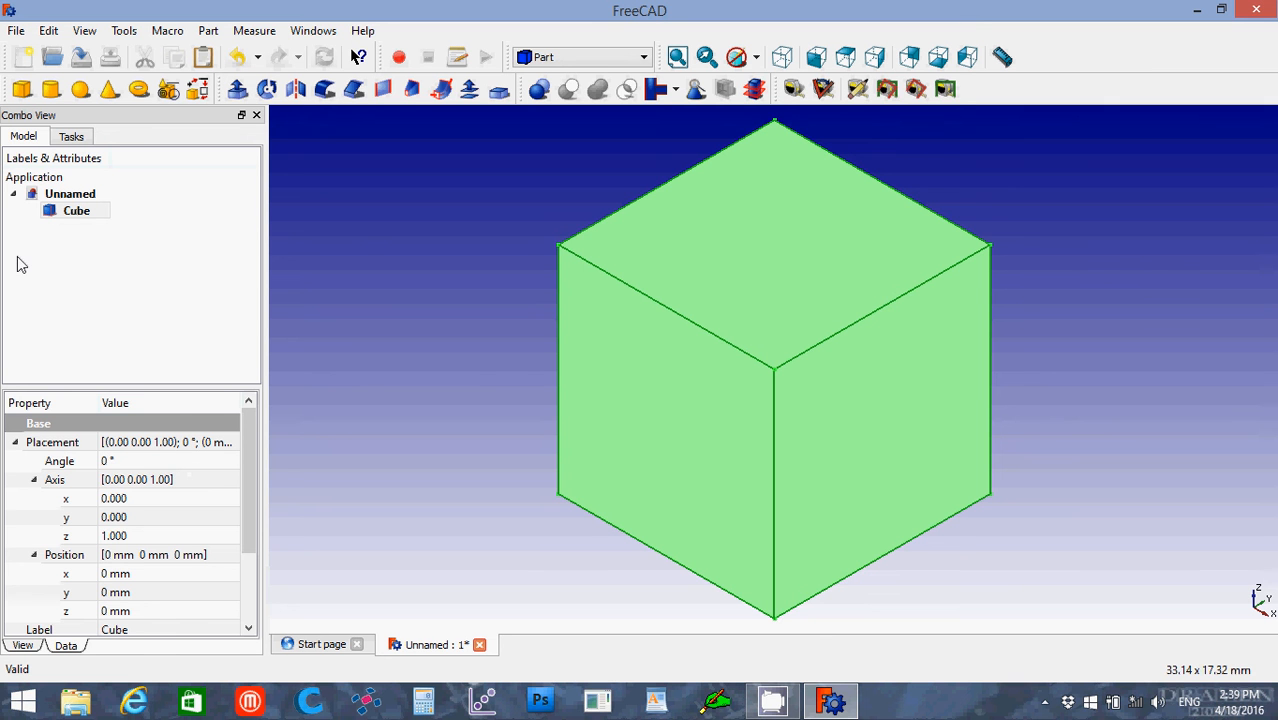
click(61, 140)
click(24, 136)
click(342, 395)
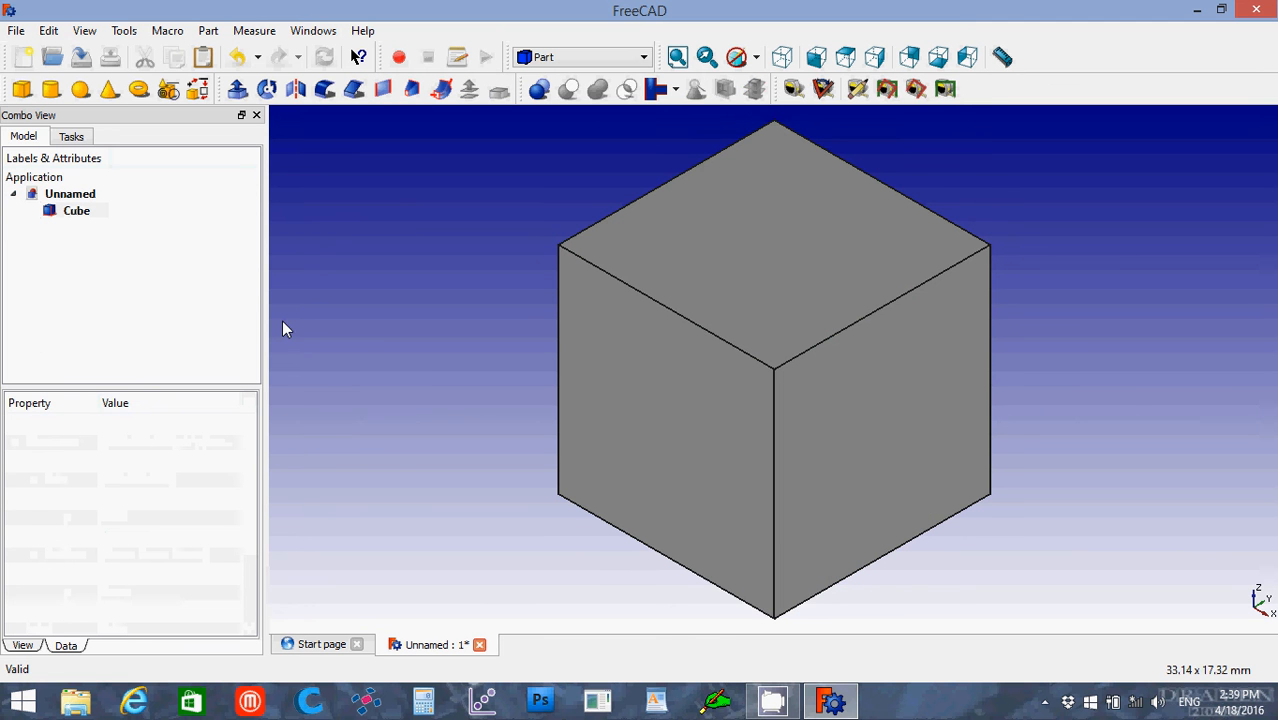
Step: Create a sphere solid beside the cube and check its placement, radius and angle data
click(82, 91)
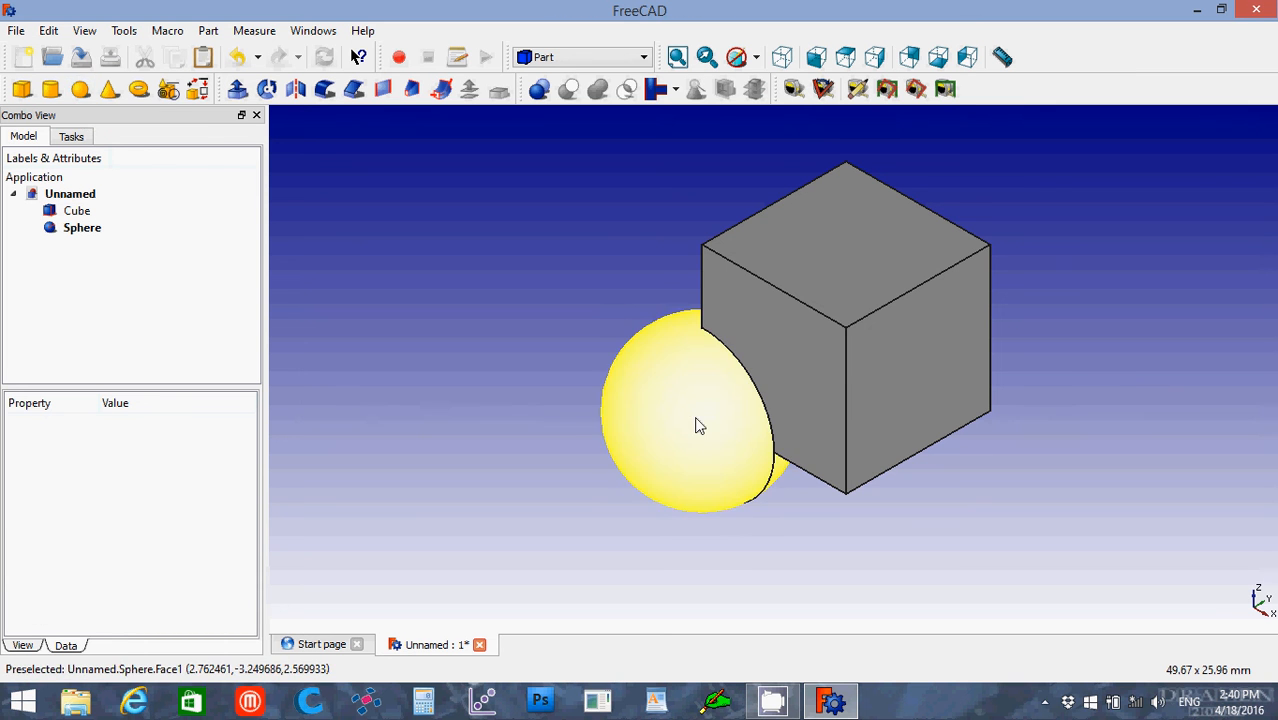
click(88, 230)
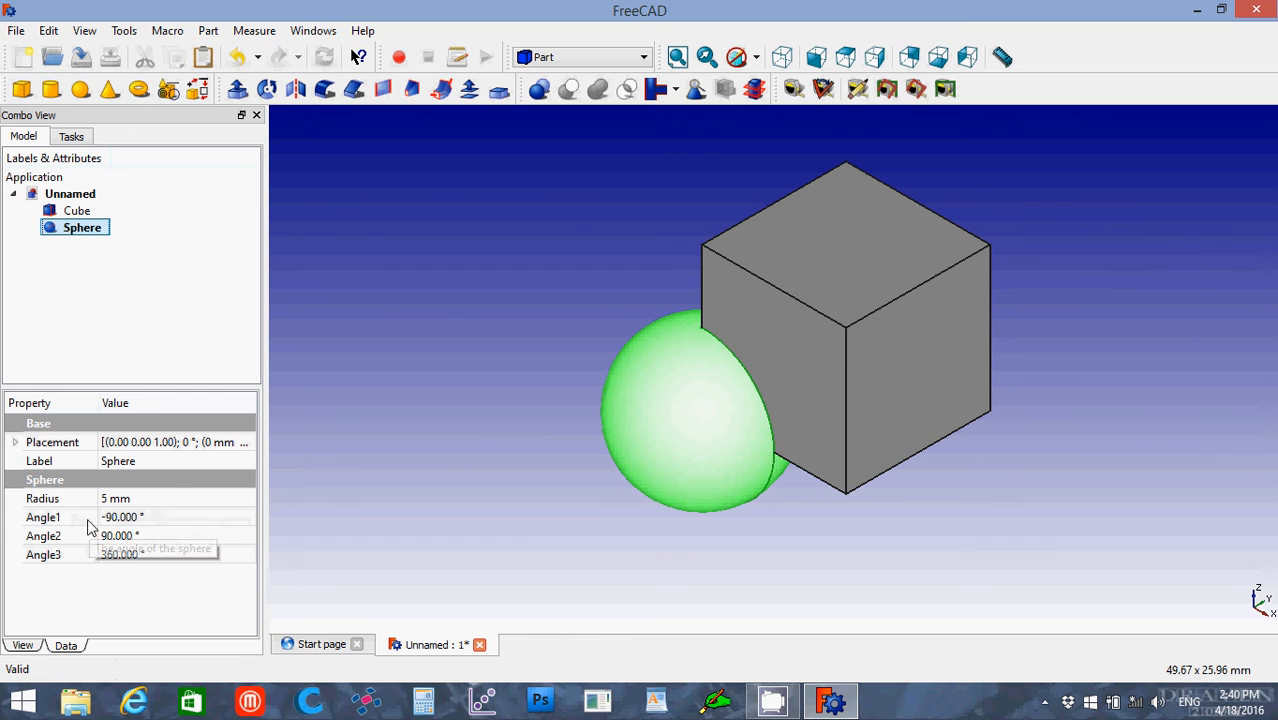
click(14, 443)
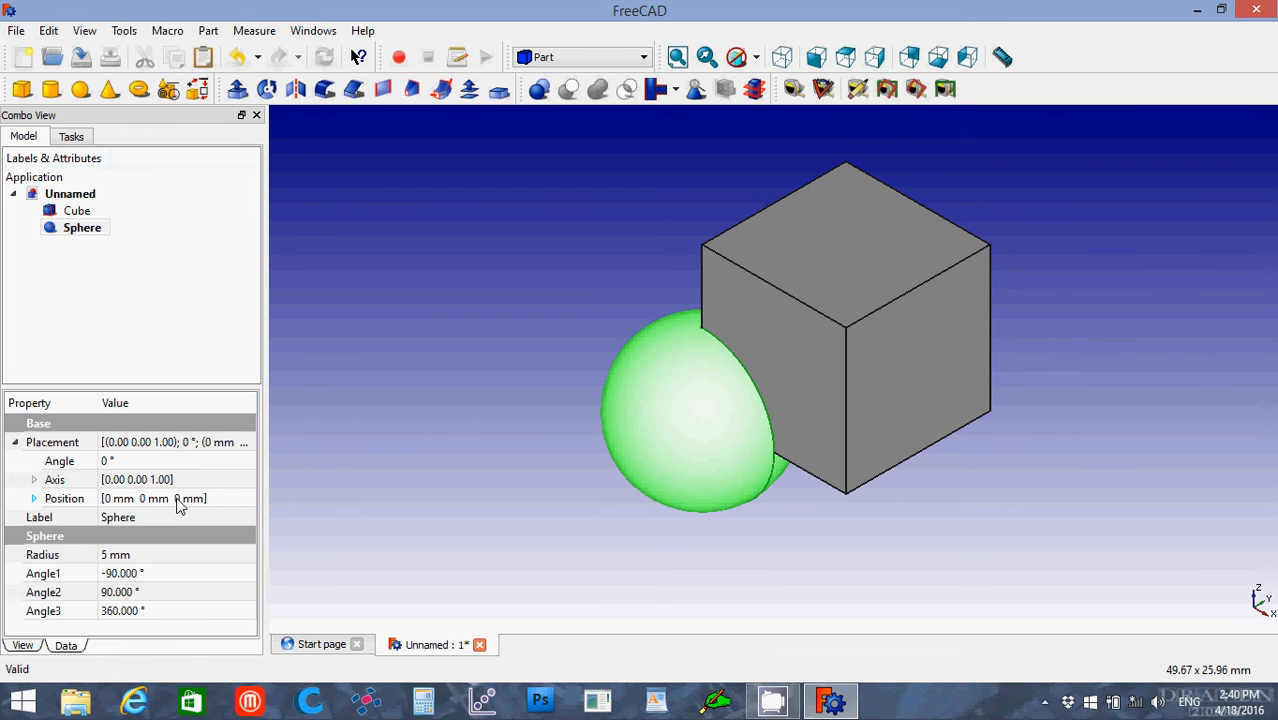
click(464, 336)
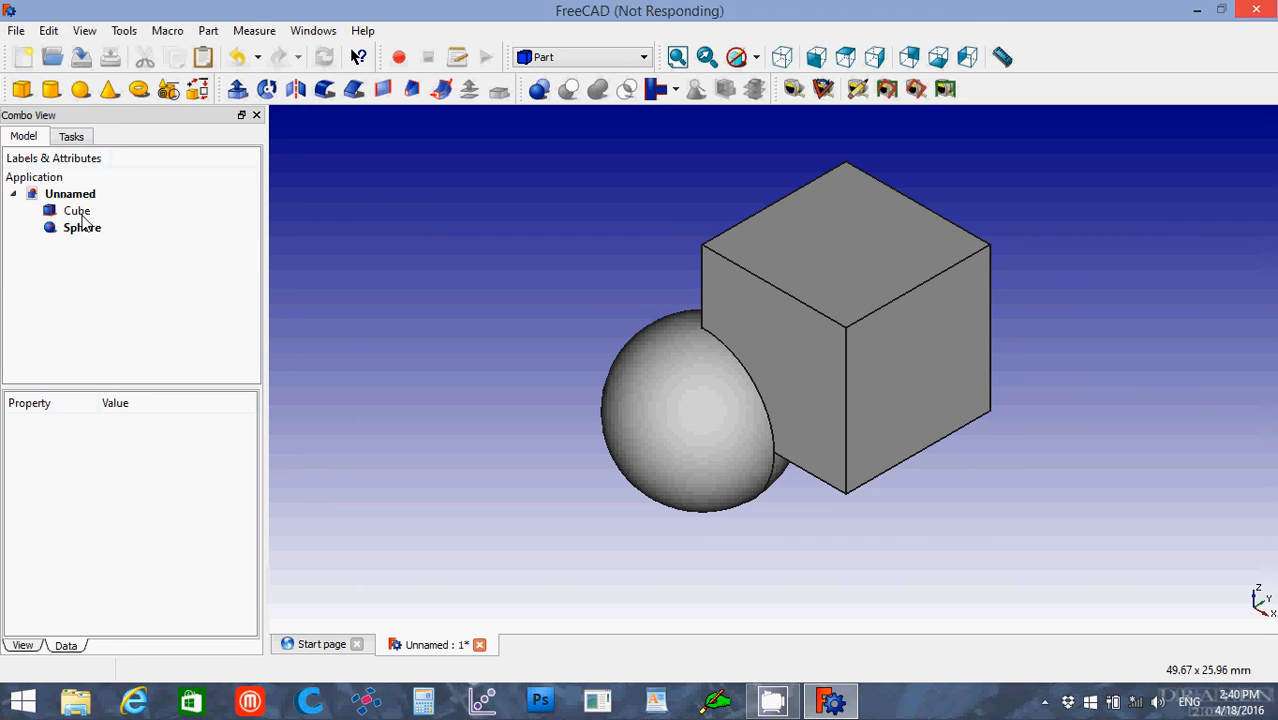
Step: Subtract the sphere from the cube with a boolean cut, using the cube as base and the sphere as tool
click(82, 216)
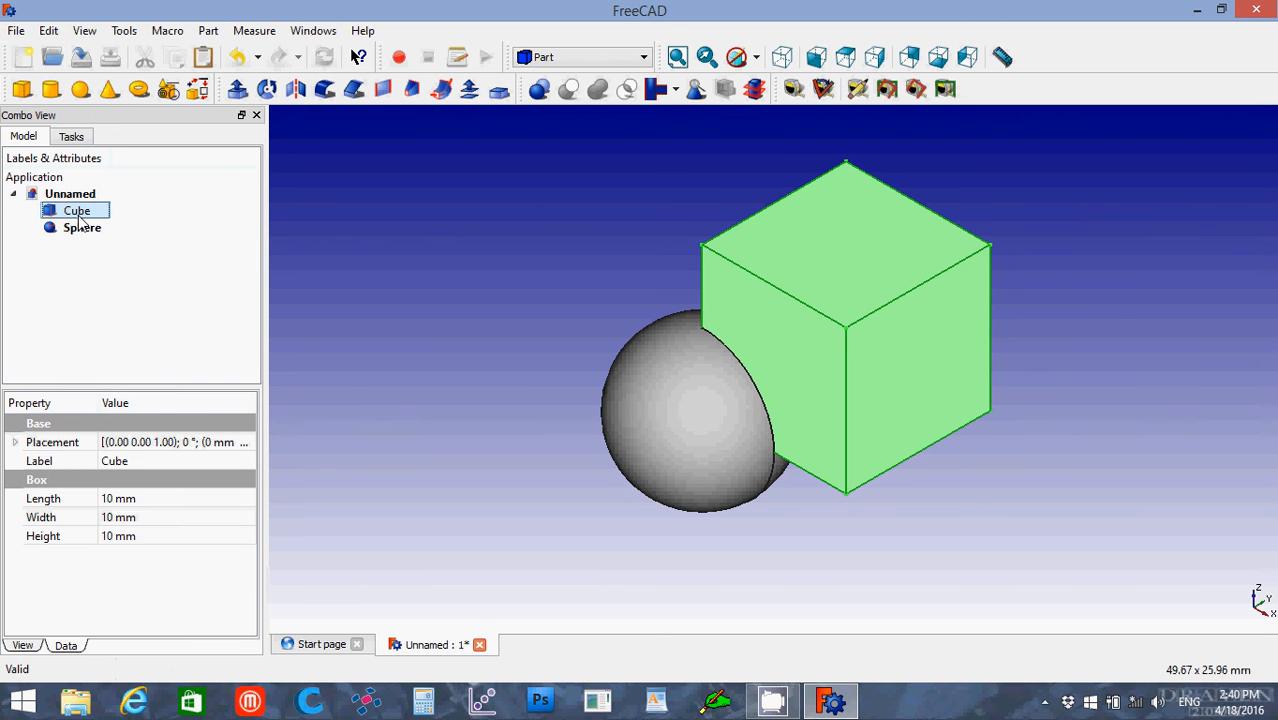
ctrl+click(79, 232)
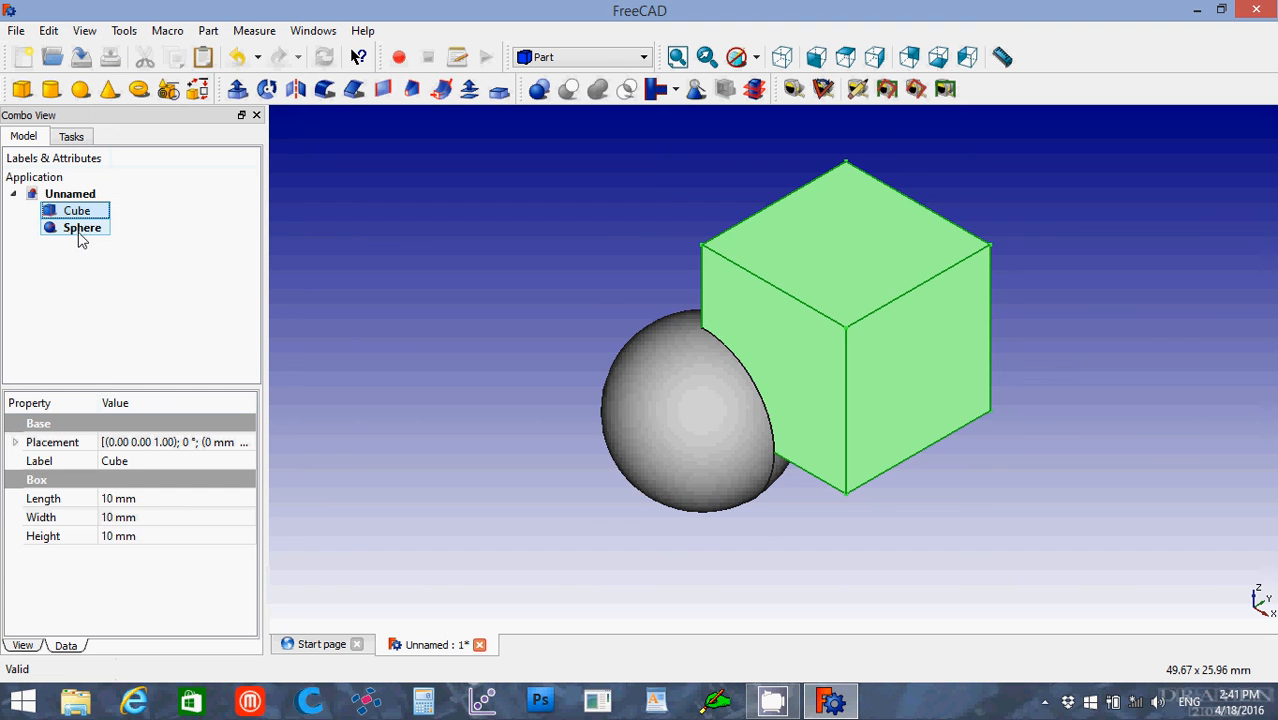
ctrl+click(80, 232)
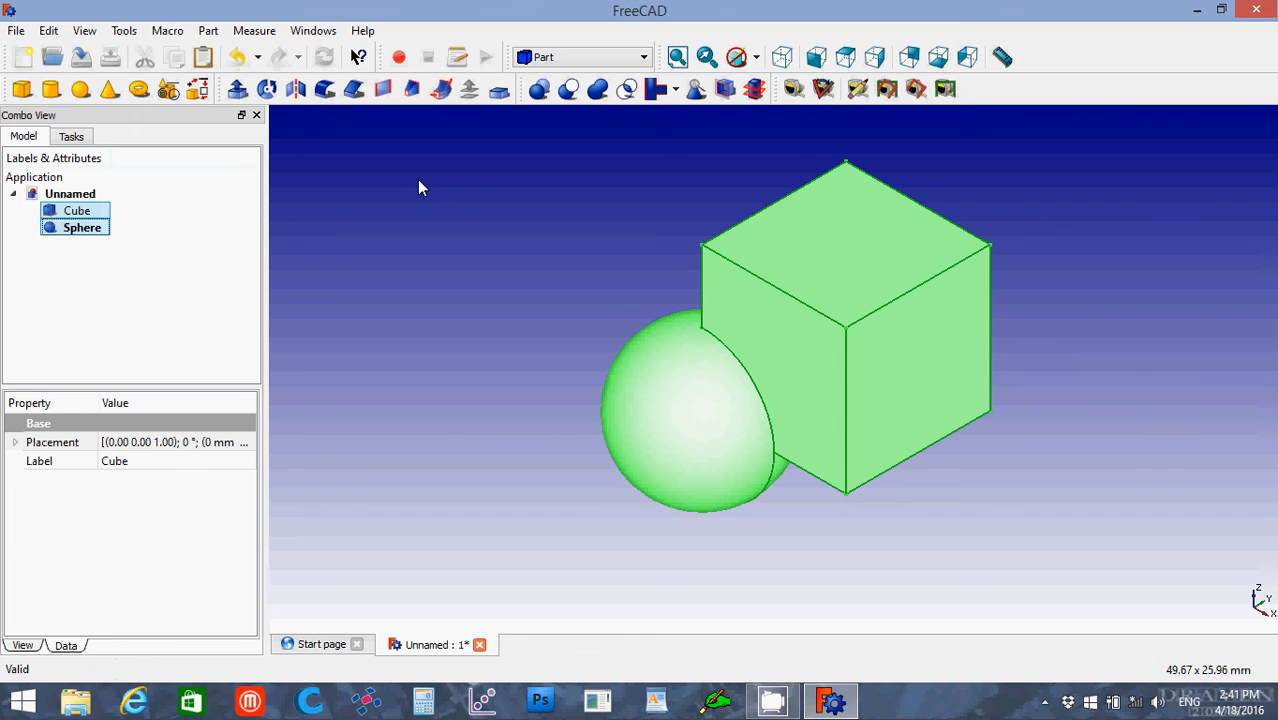
click(569, 90)
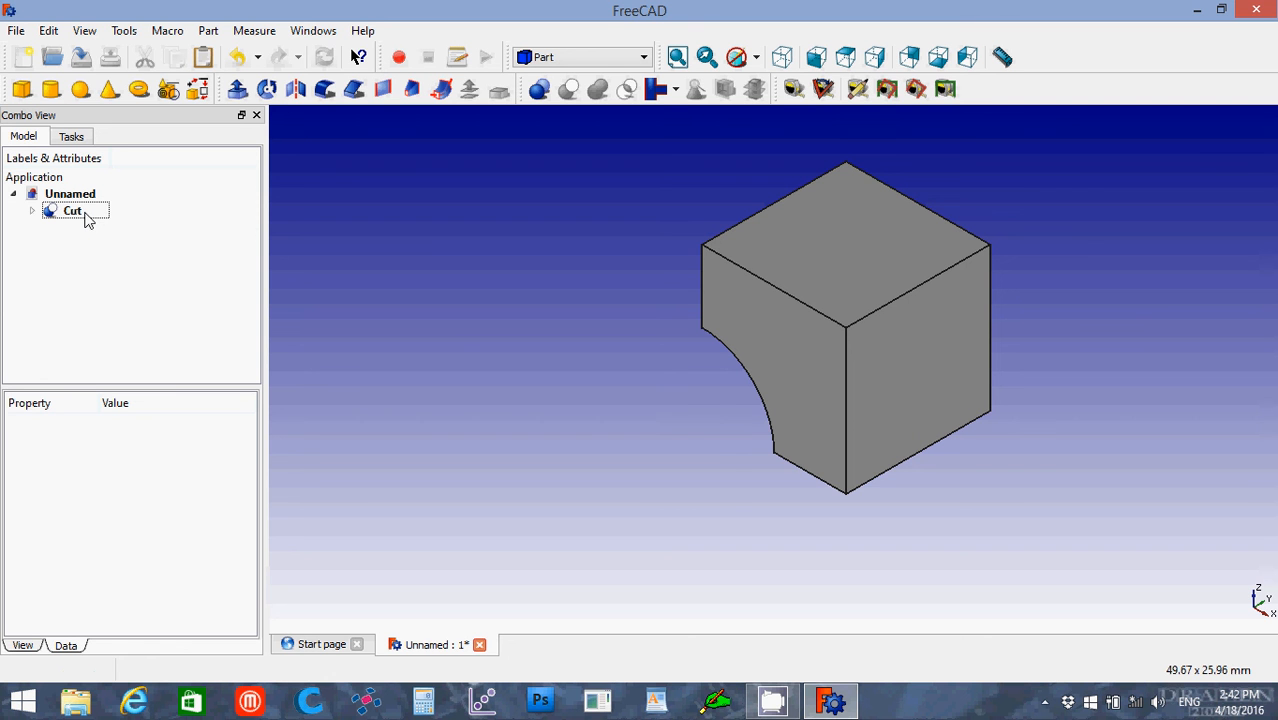
Step: Delete the cut result to restore the separate cube and sphere, and clear the selection
click(72, 211)
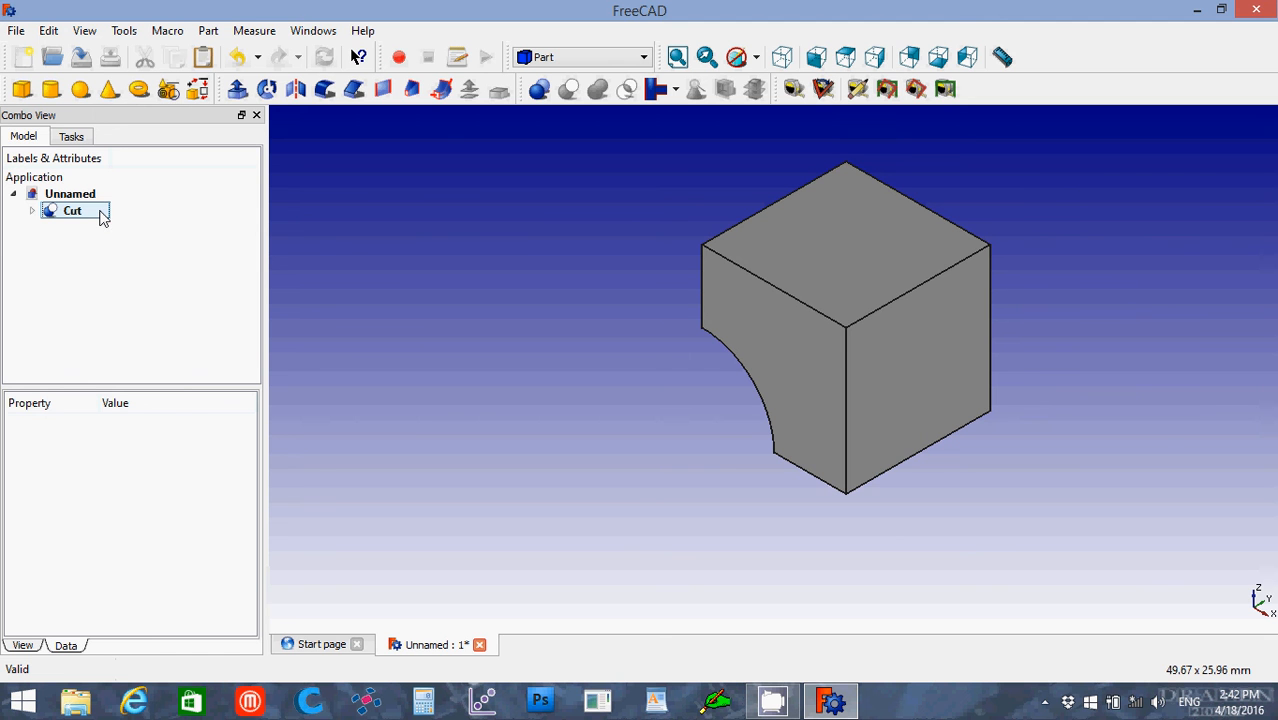
click(79, 218)
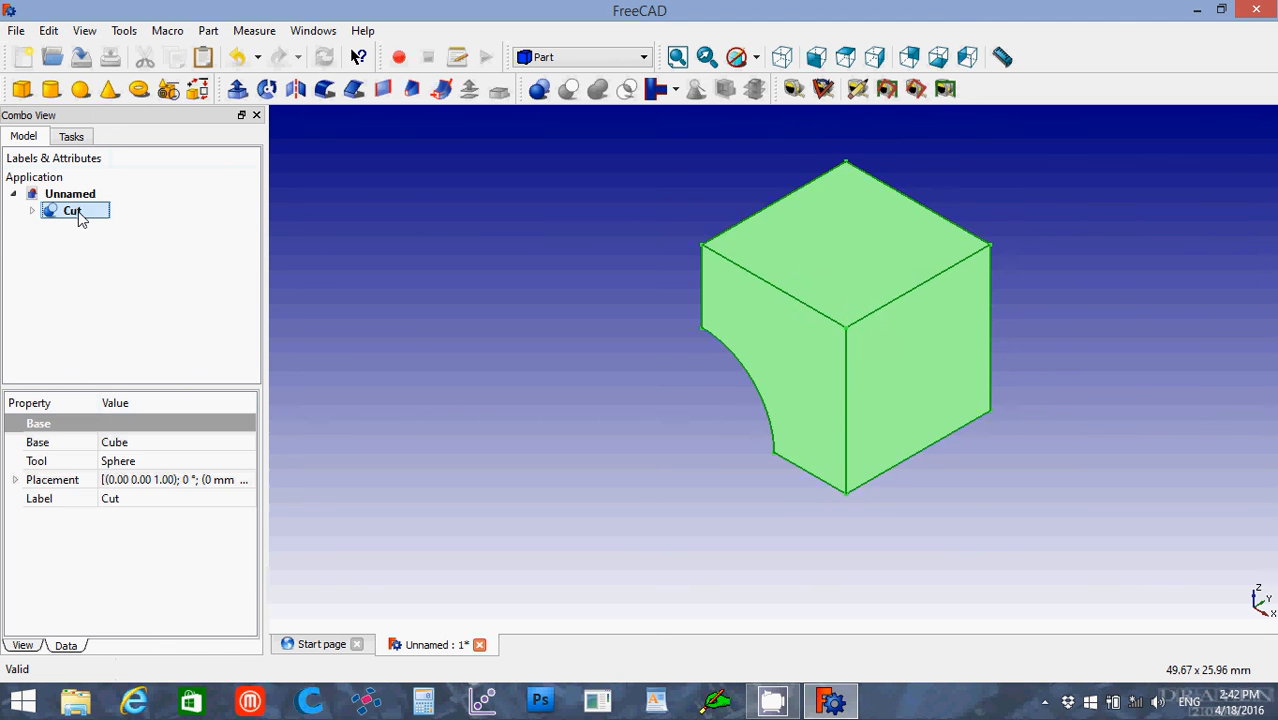
key(Delete)
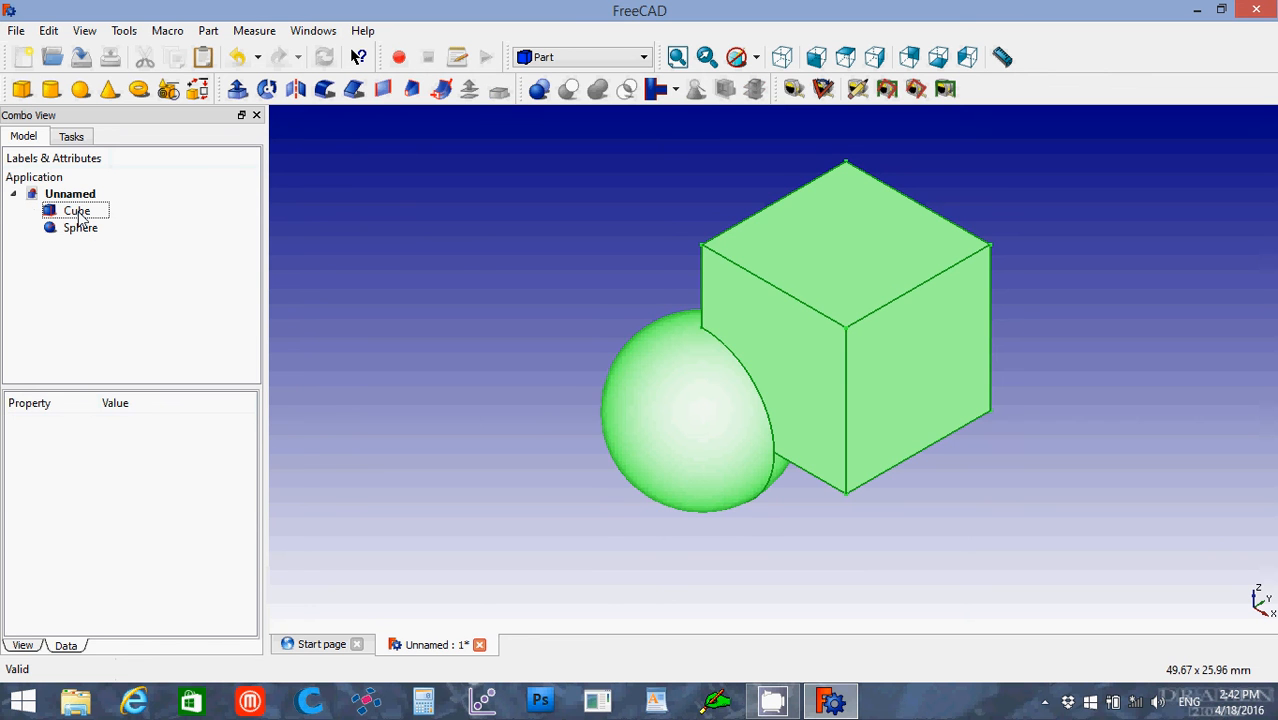
click(443, 267)
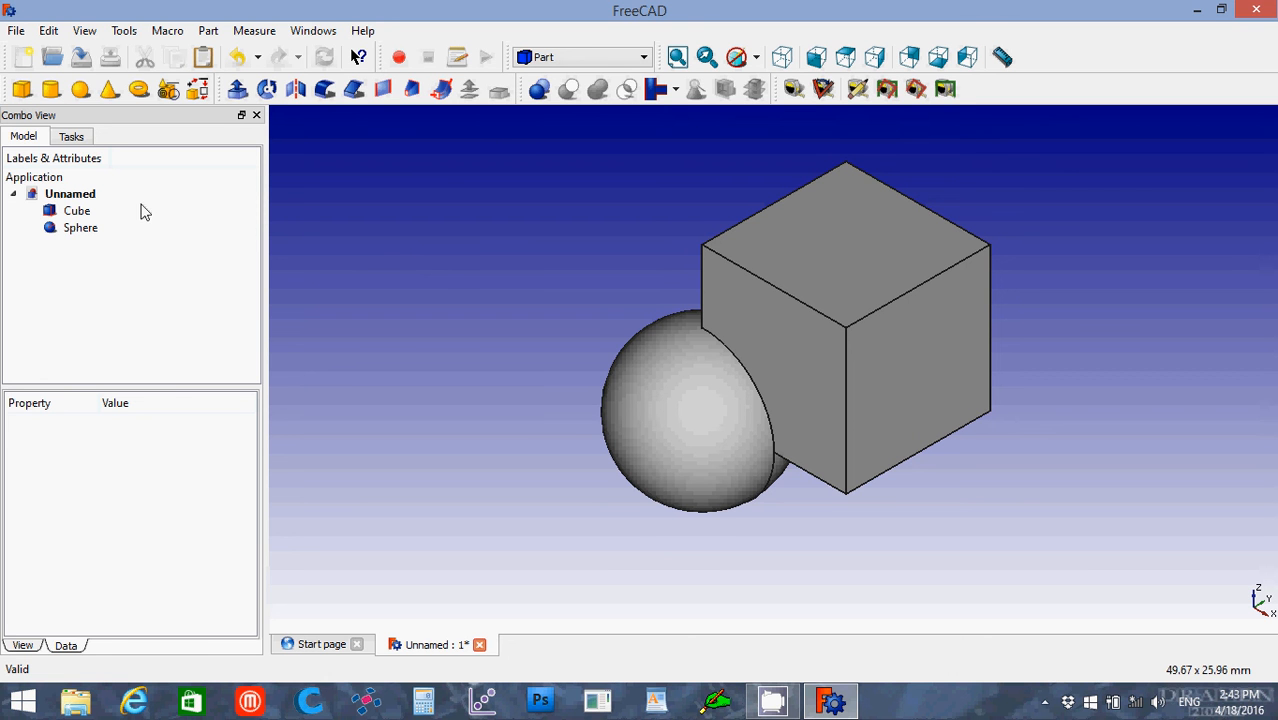
Step: Combine the cube and the sphere into a single shape with a boolean union
click(76, 213)
click(76, 213)
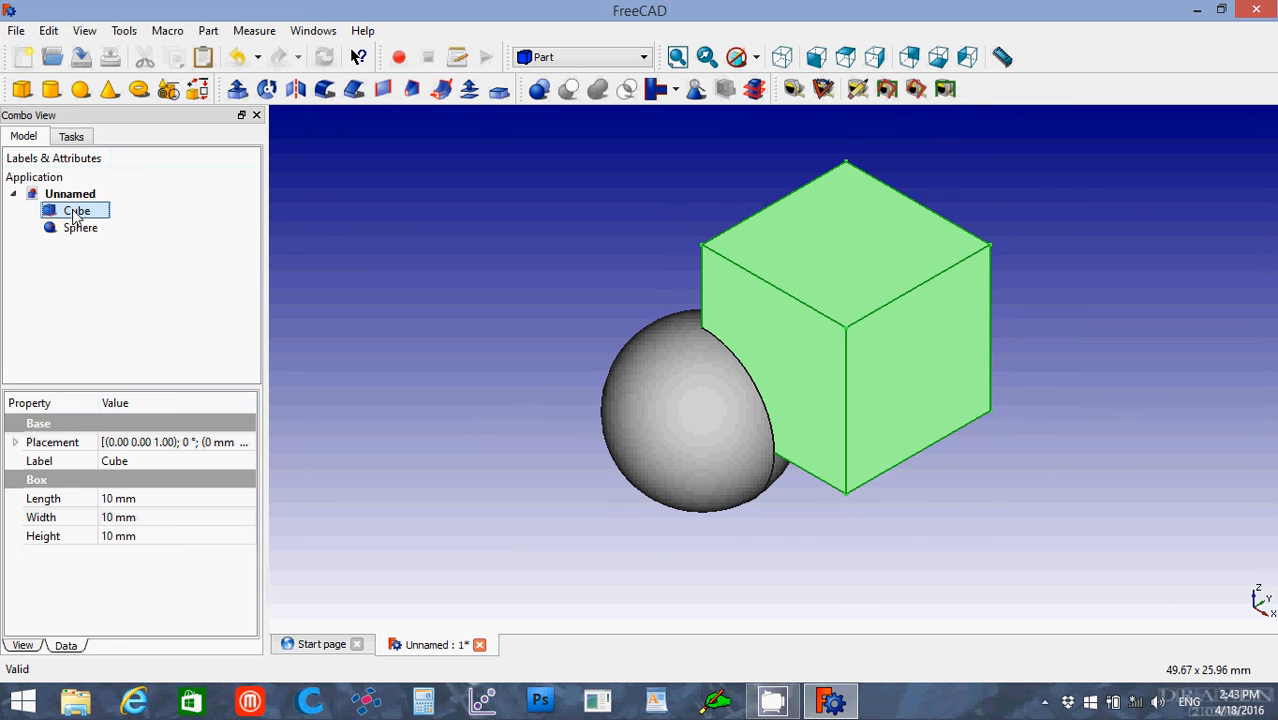
ctrl+click(78, 229)
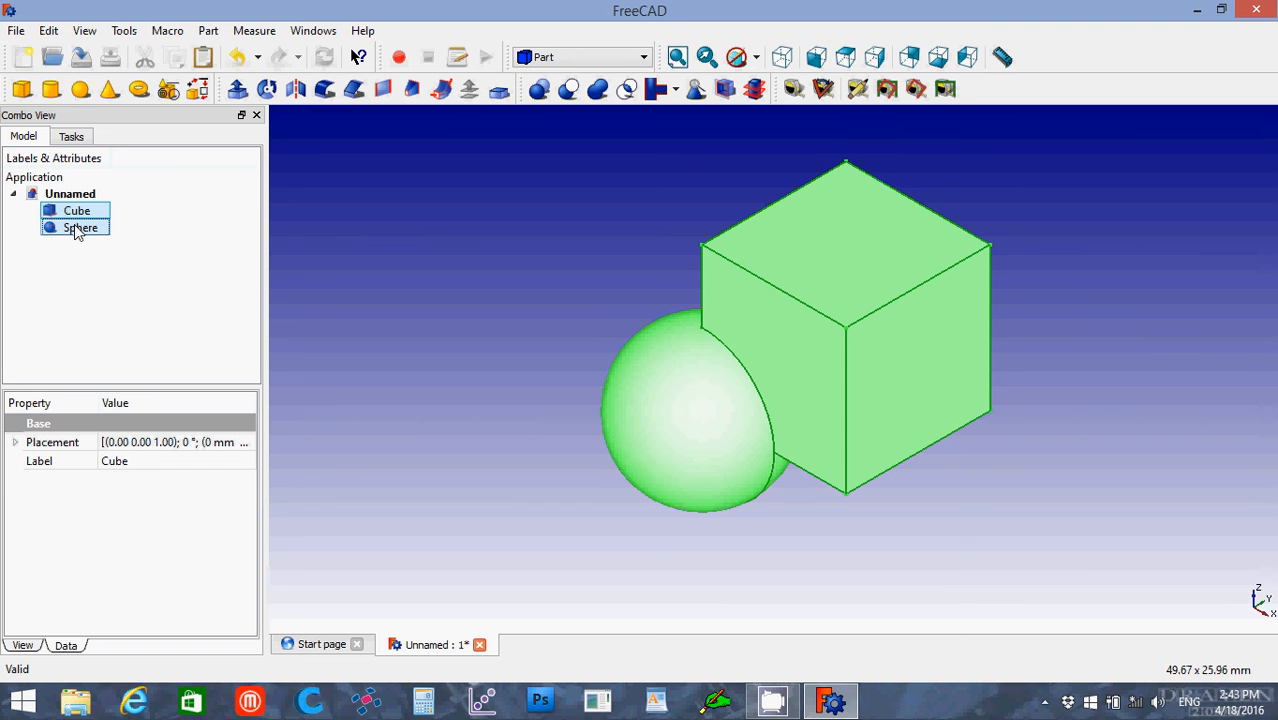
click(598, 90)
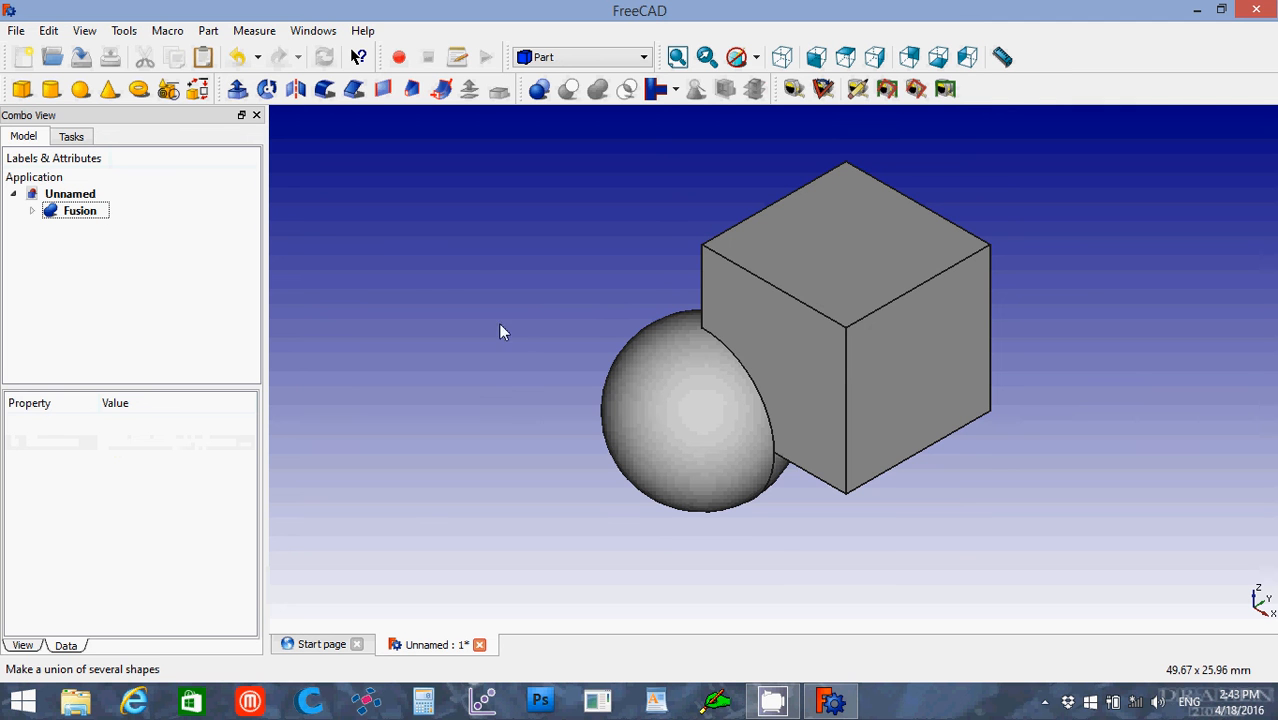
Step: Remove the union result to get the separate cube and sphere back, and deselect everything
click(76, 214)
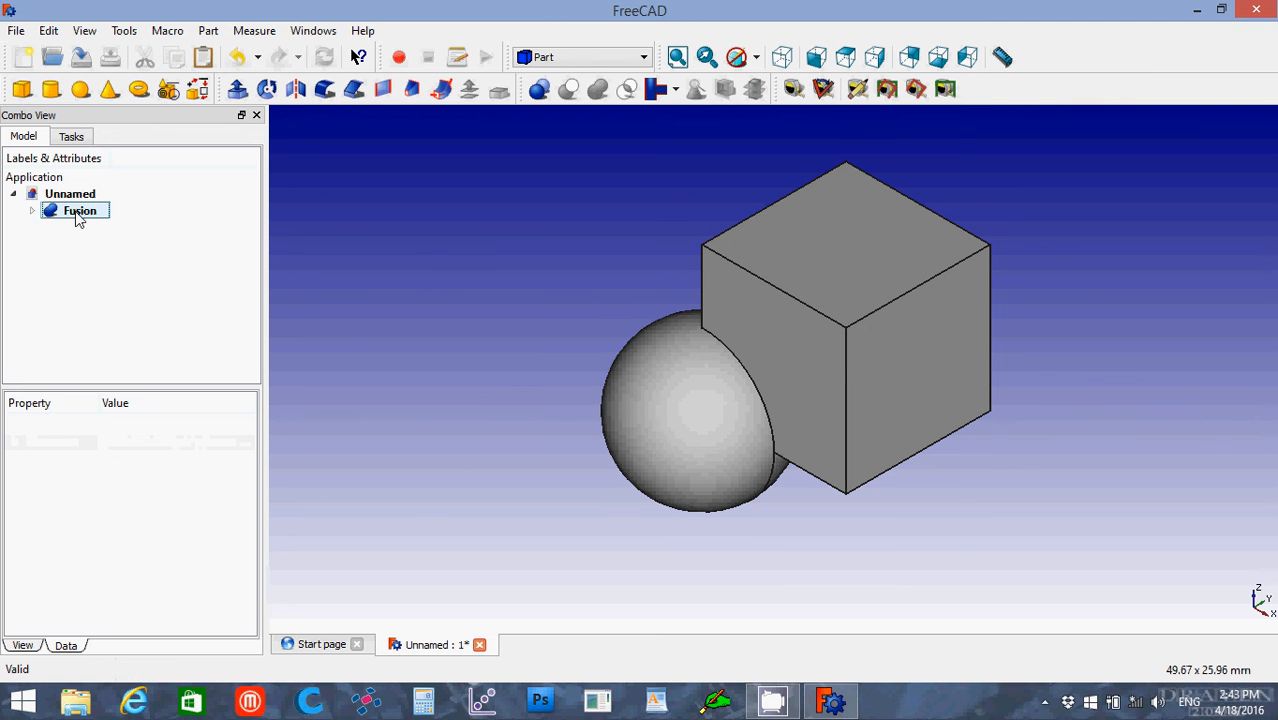
key(ctrl+z)
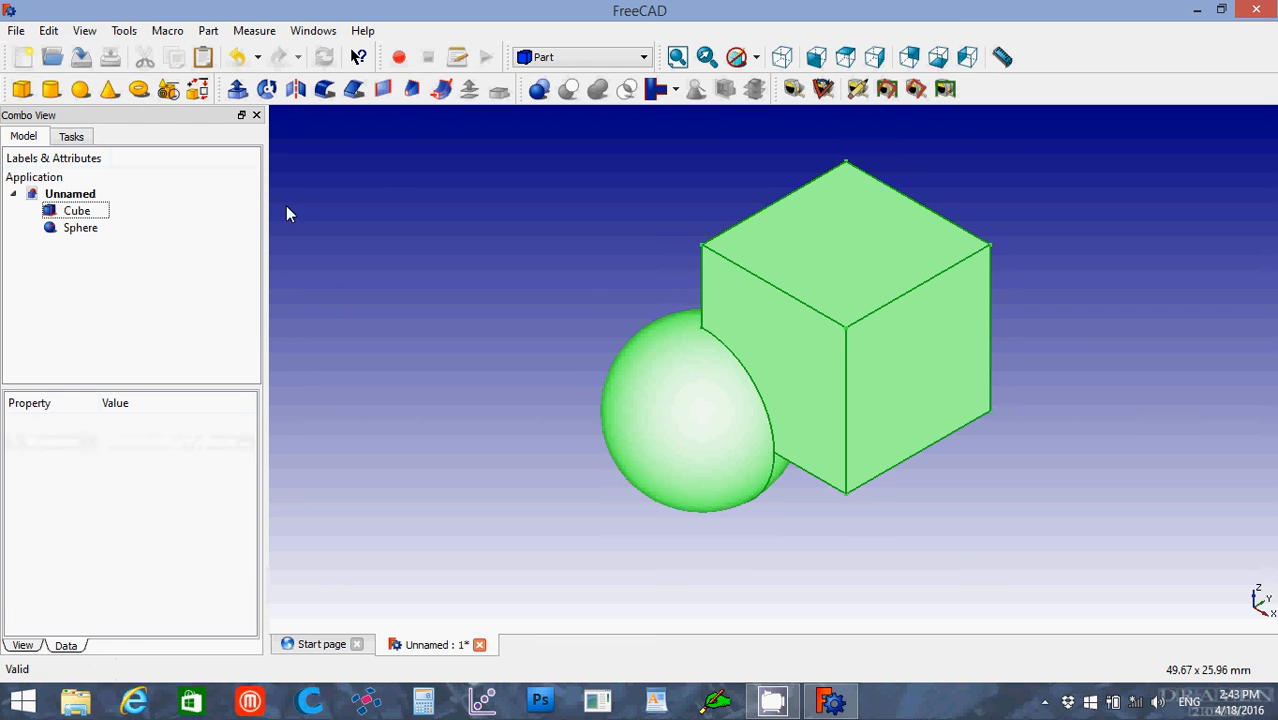
click(361, 209)
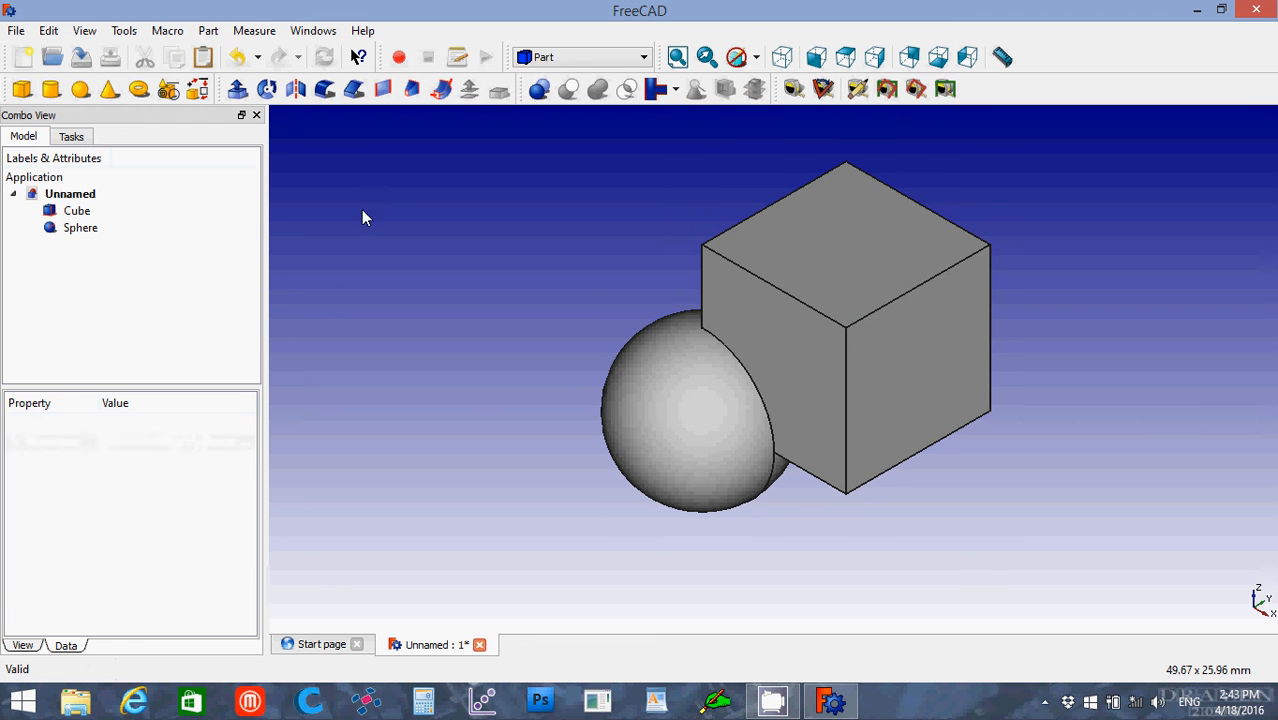
Step: Make a boolean intersection of the sphere and the cube, and delete the resulting common shape
ctrl+click(72, 212)
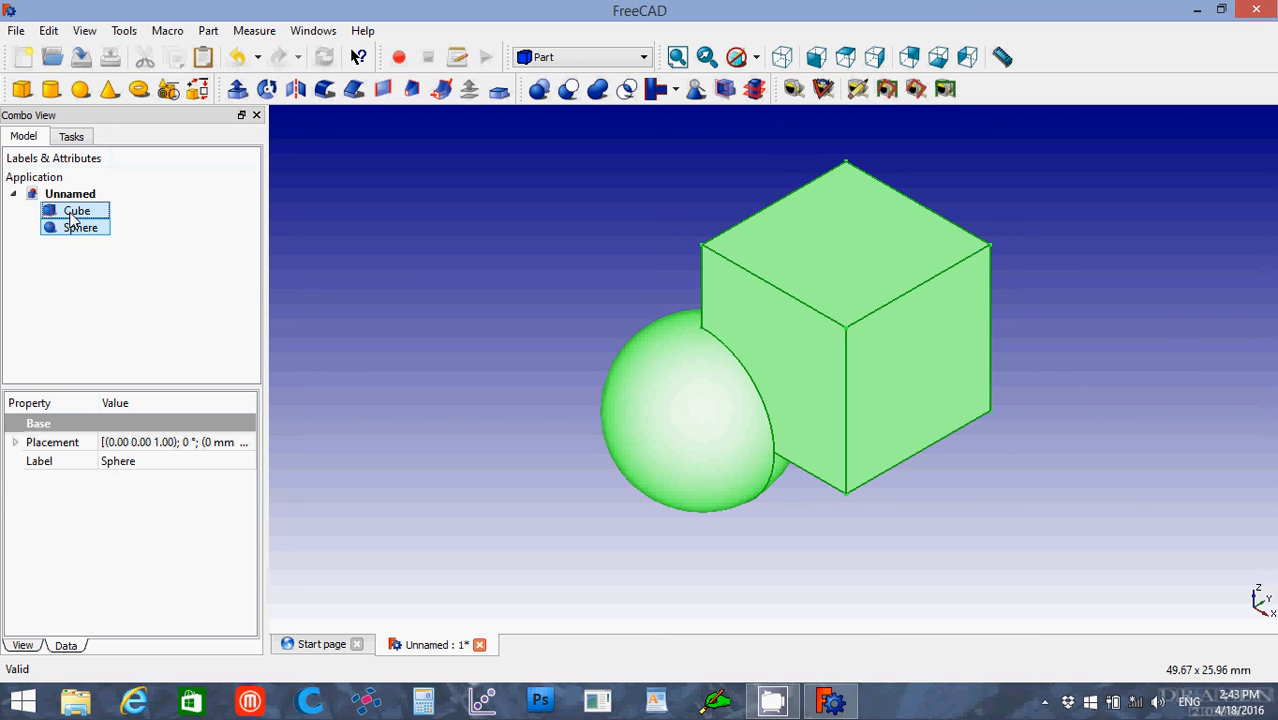
click(628, 92)
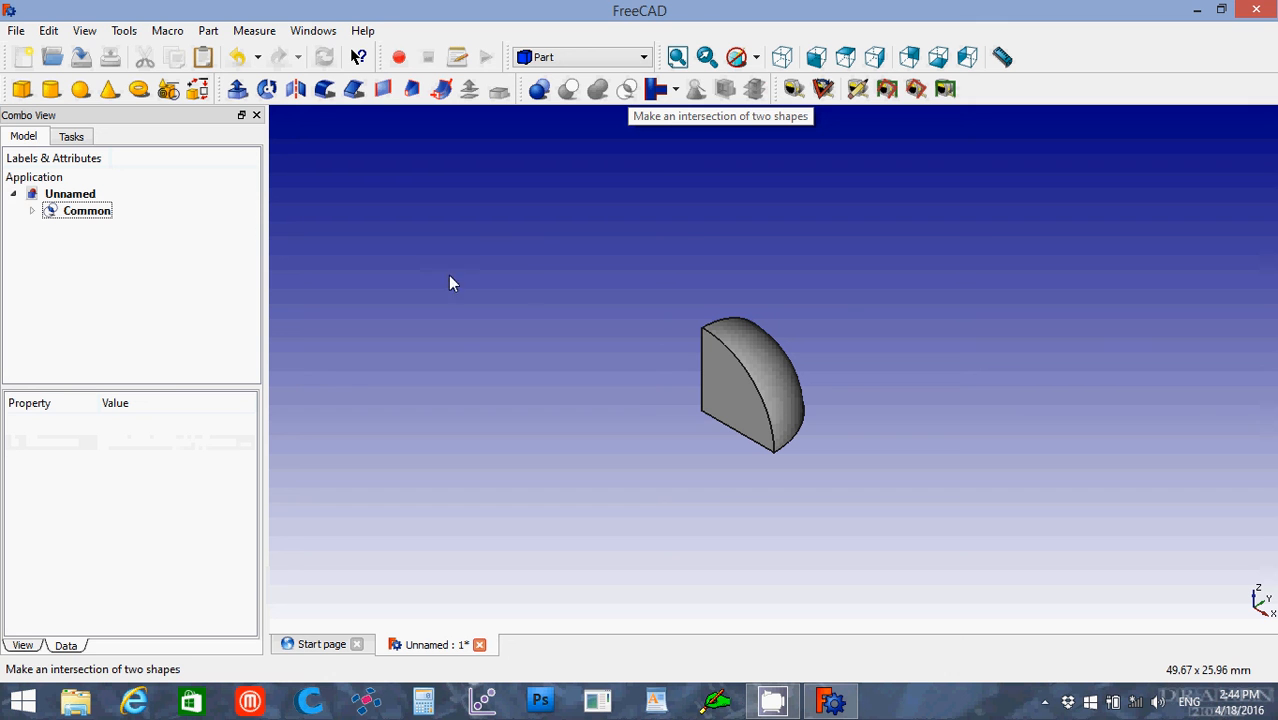
click(104, 220)
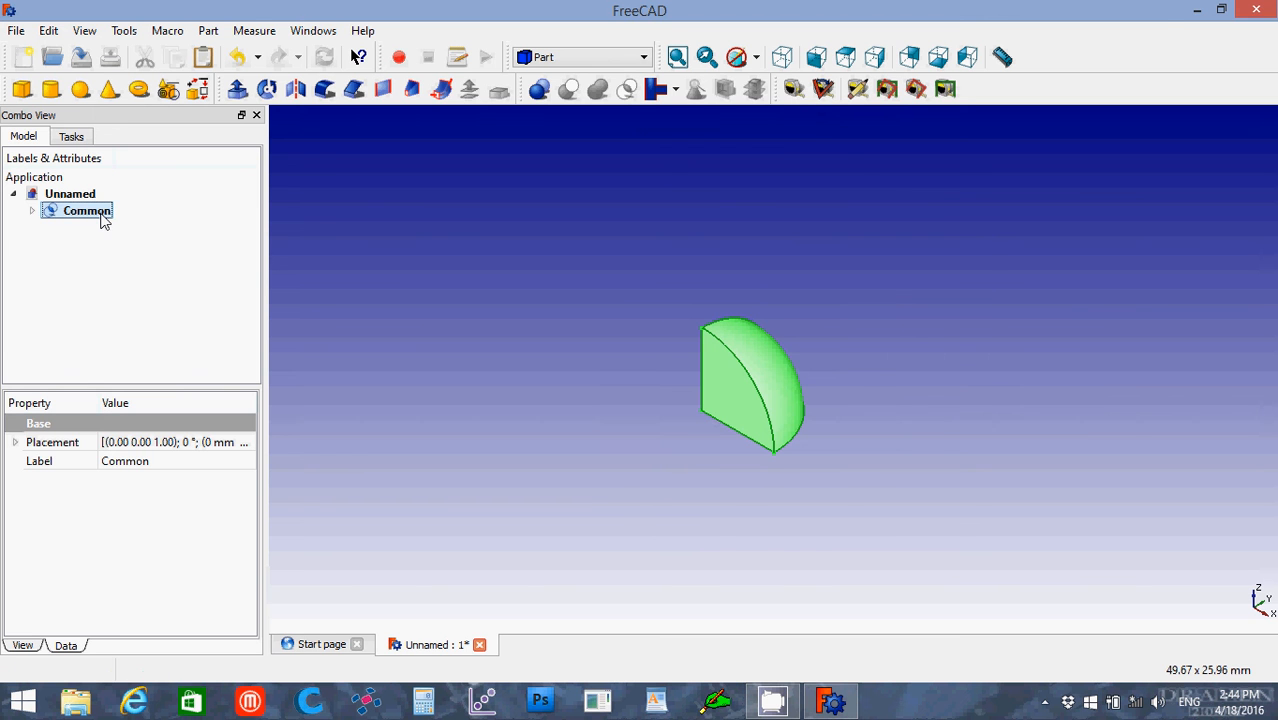
key(Delete)
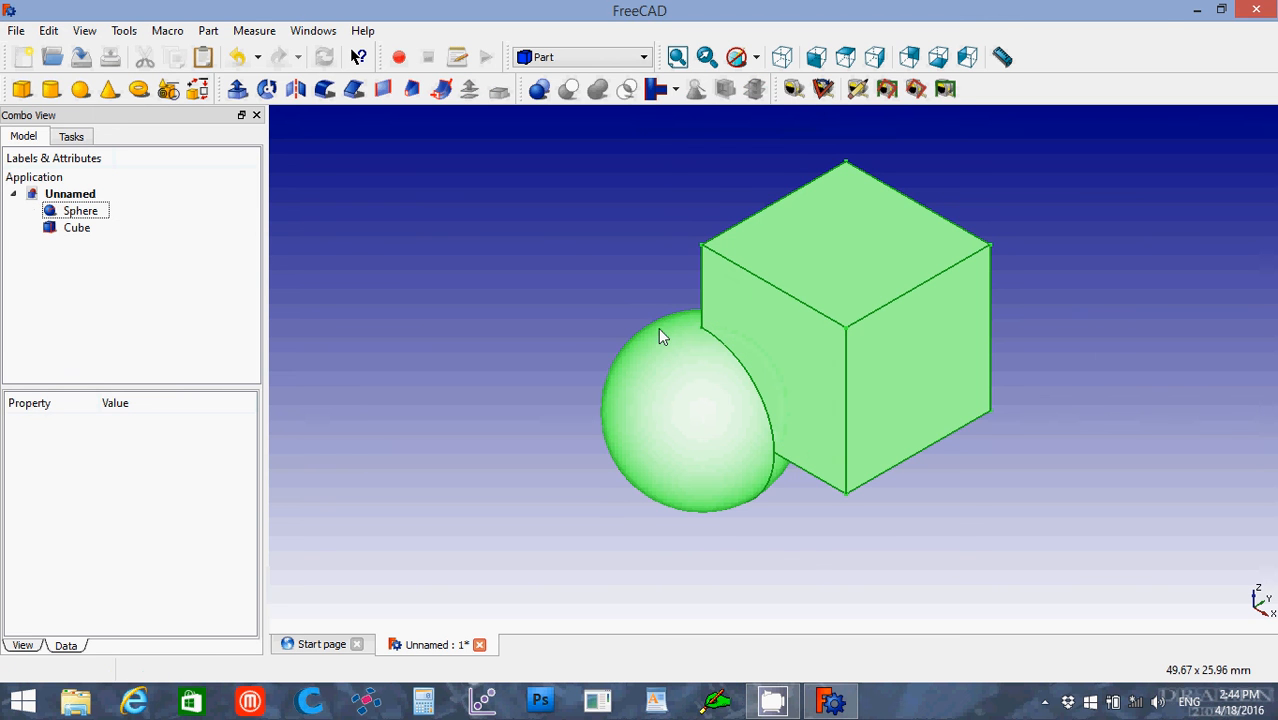
Step: Clear the selection and delete the sphere from the document, keeping the cube
click(545, 343)
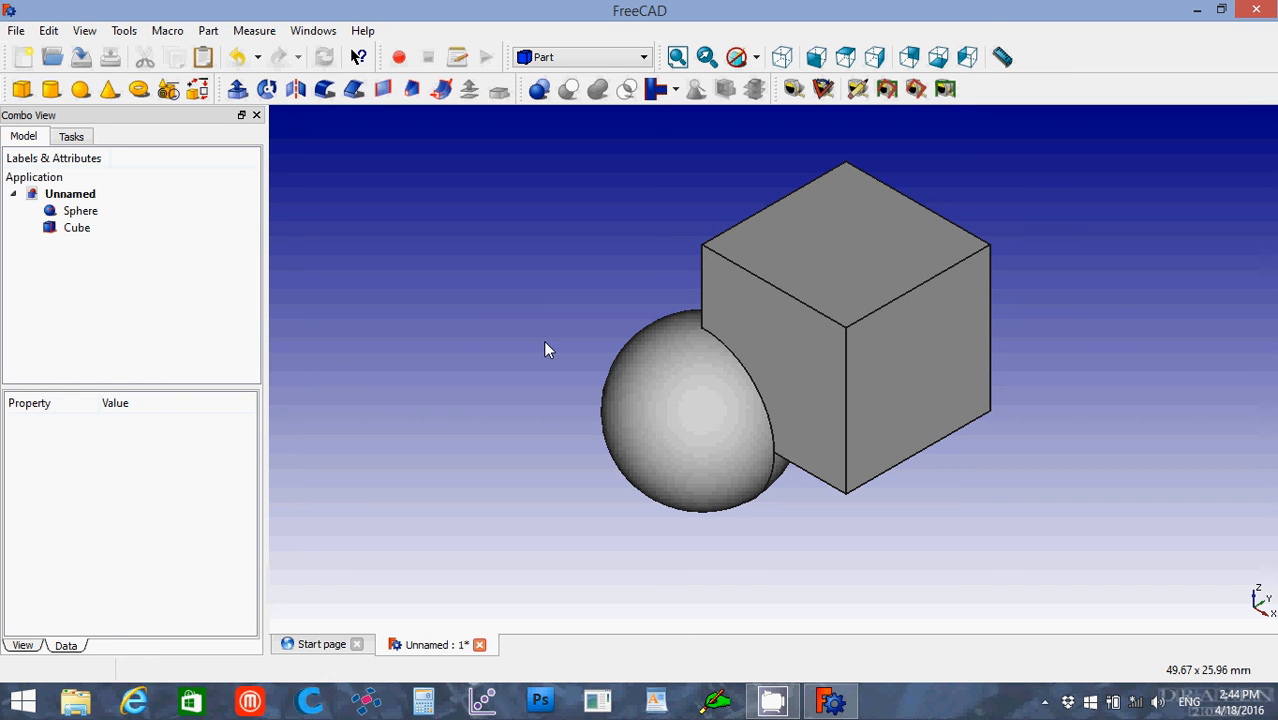
click(80, 211)
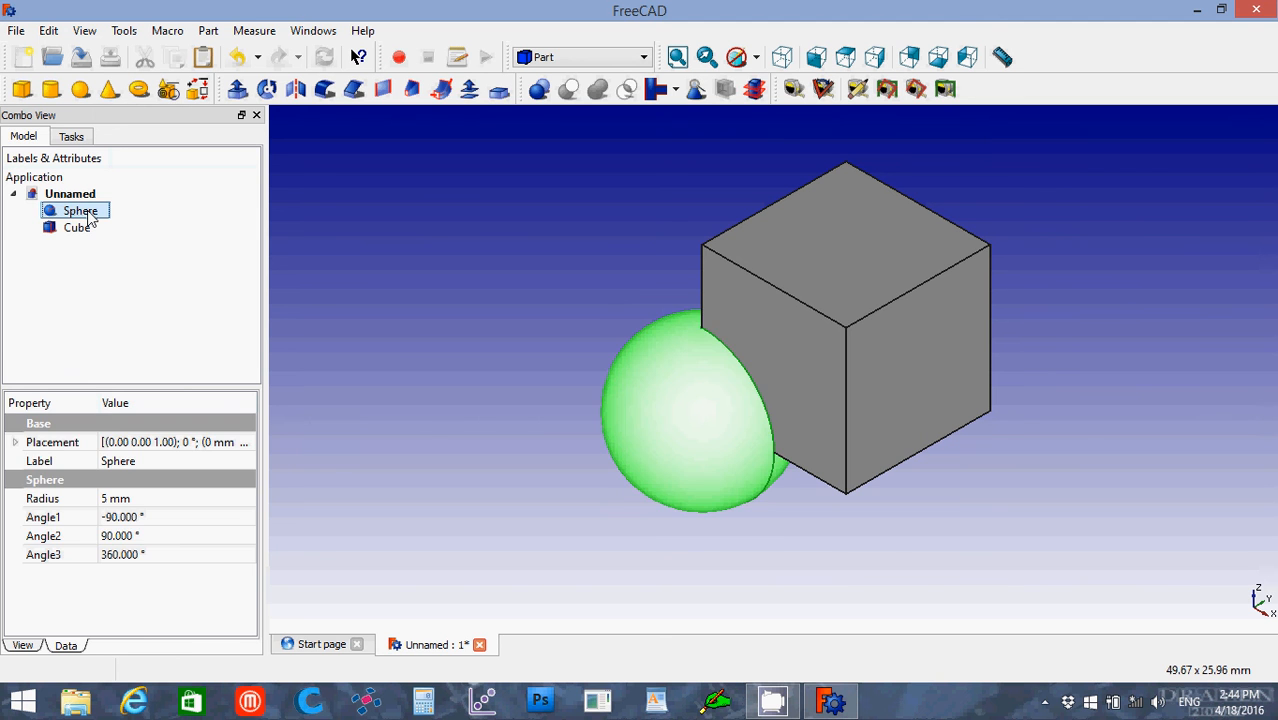
key(Delete)
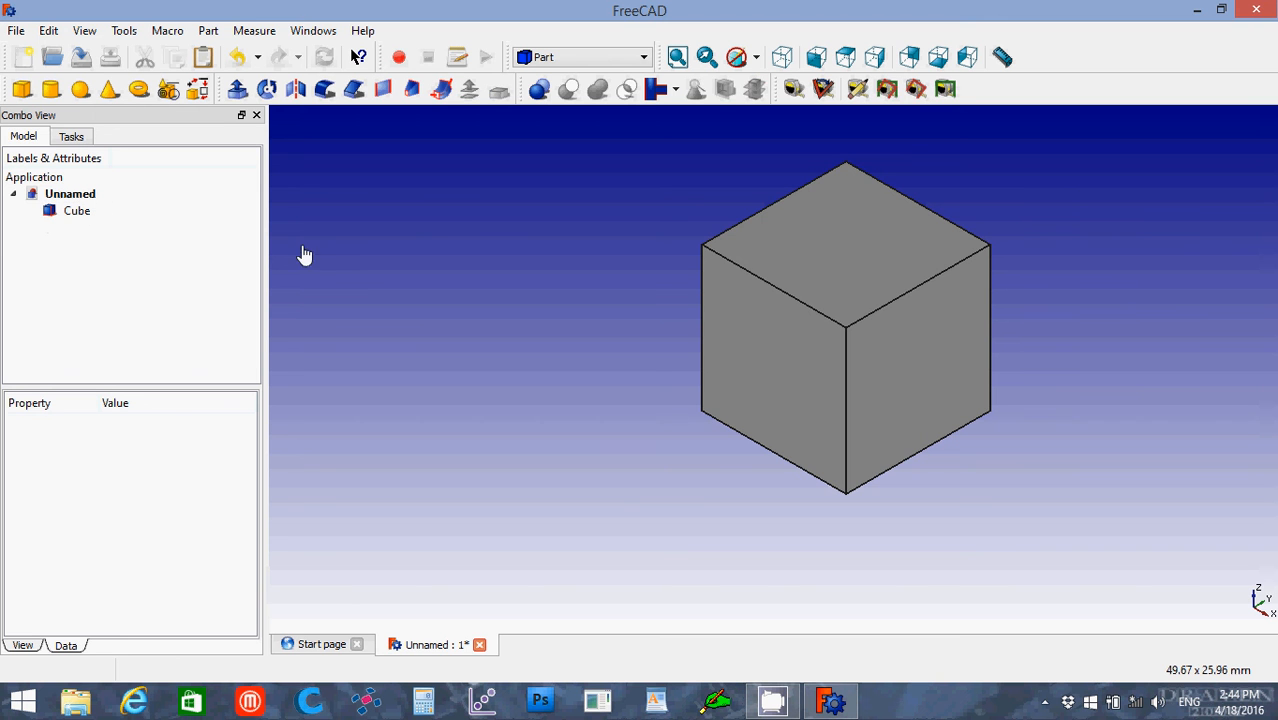
Step: Set up cross-sections of the cube on the XZ guiding plane at position 2
click(834, 312)
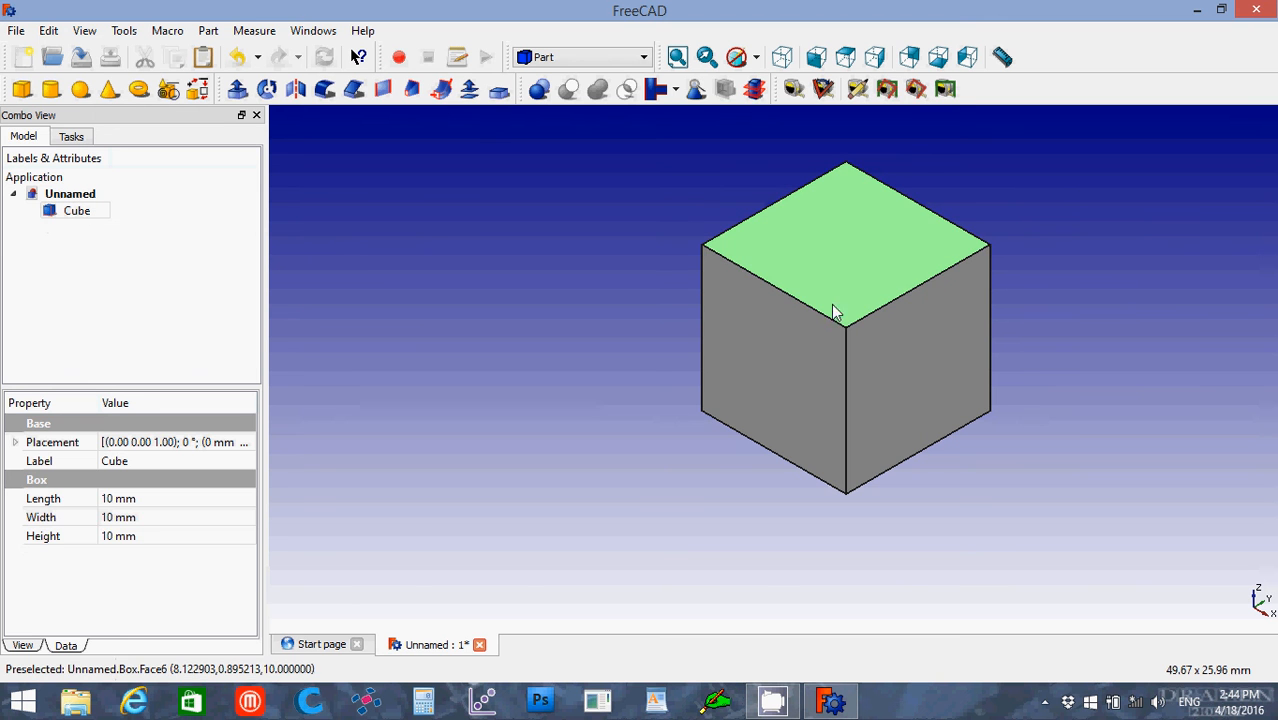
click(755, 92)
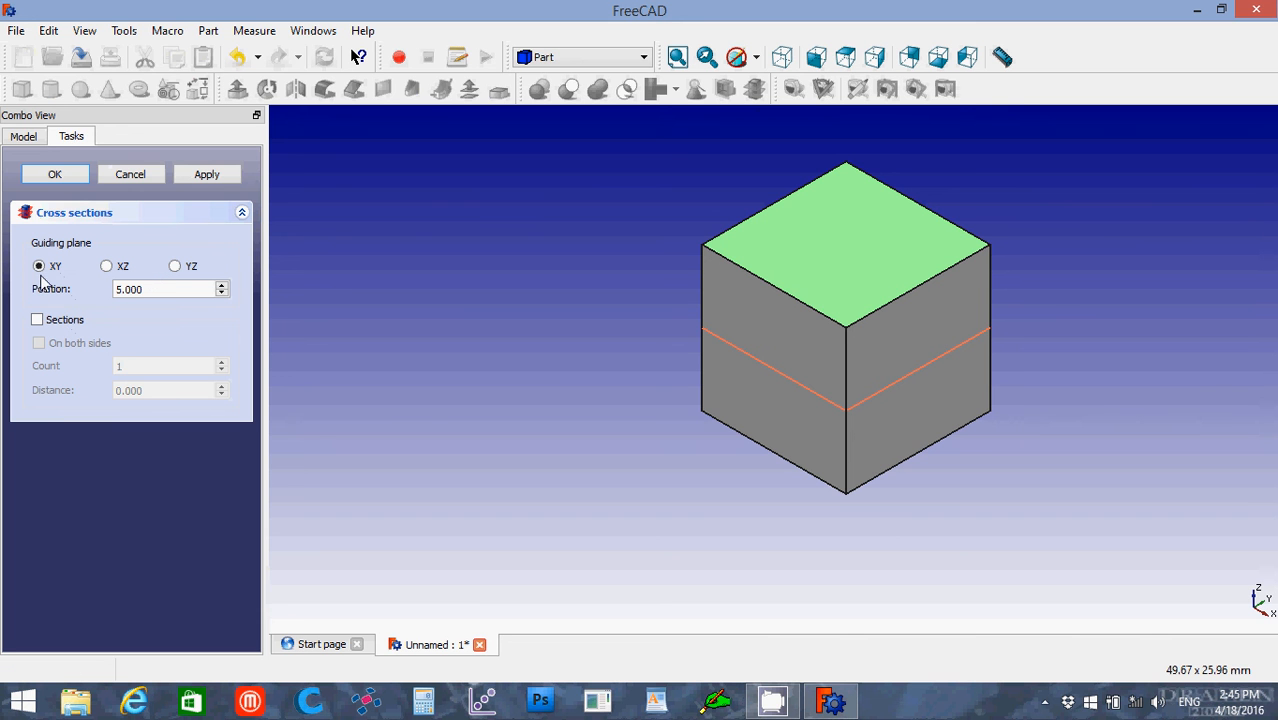
click(111, 268)
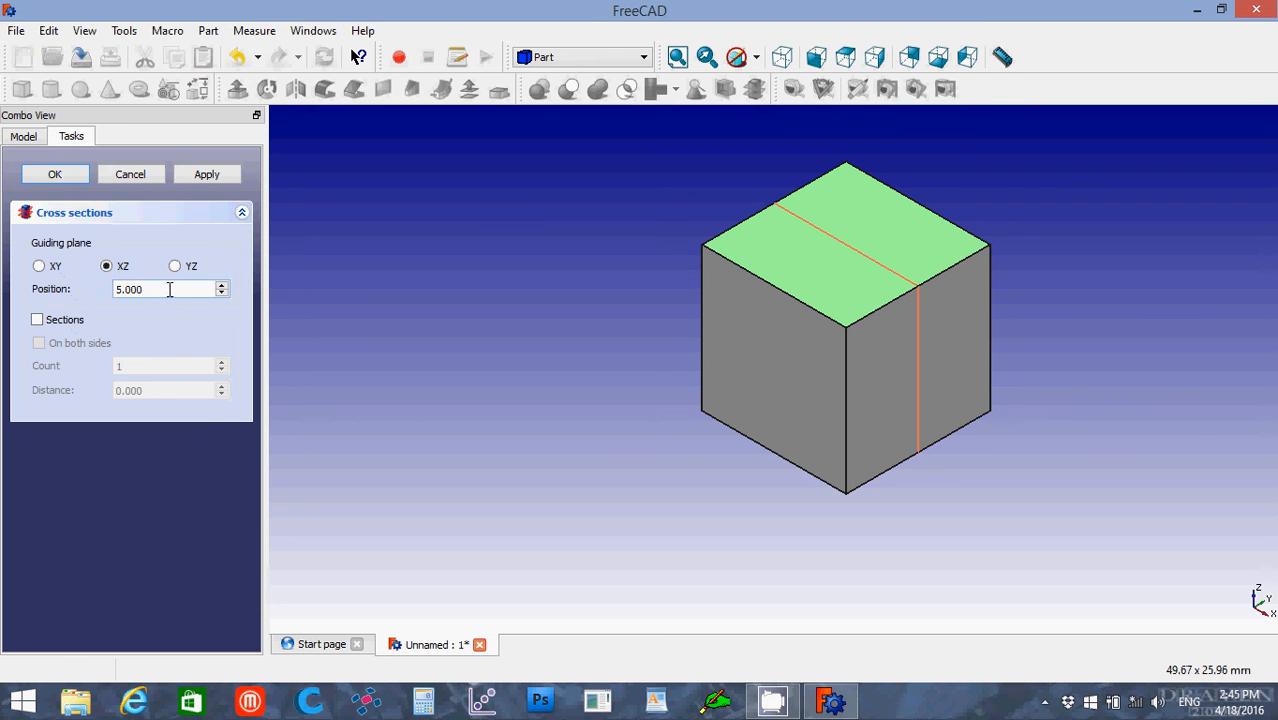
drag(170, 289, 74, 291)
text(2)
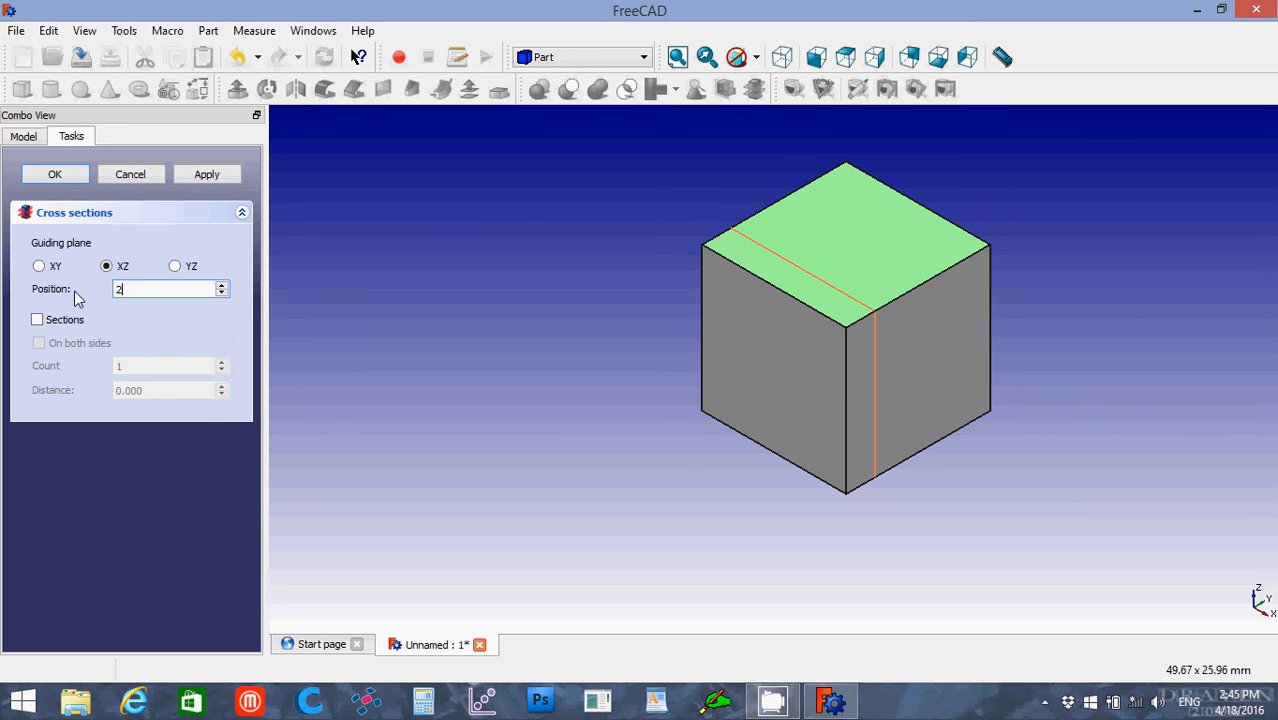
Step: Enable multiple sections with a count of 3 and create the cube's cross-sections
click(37, 321)
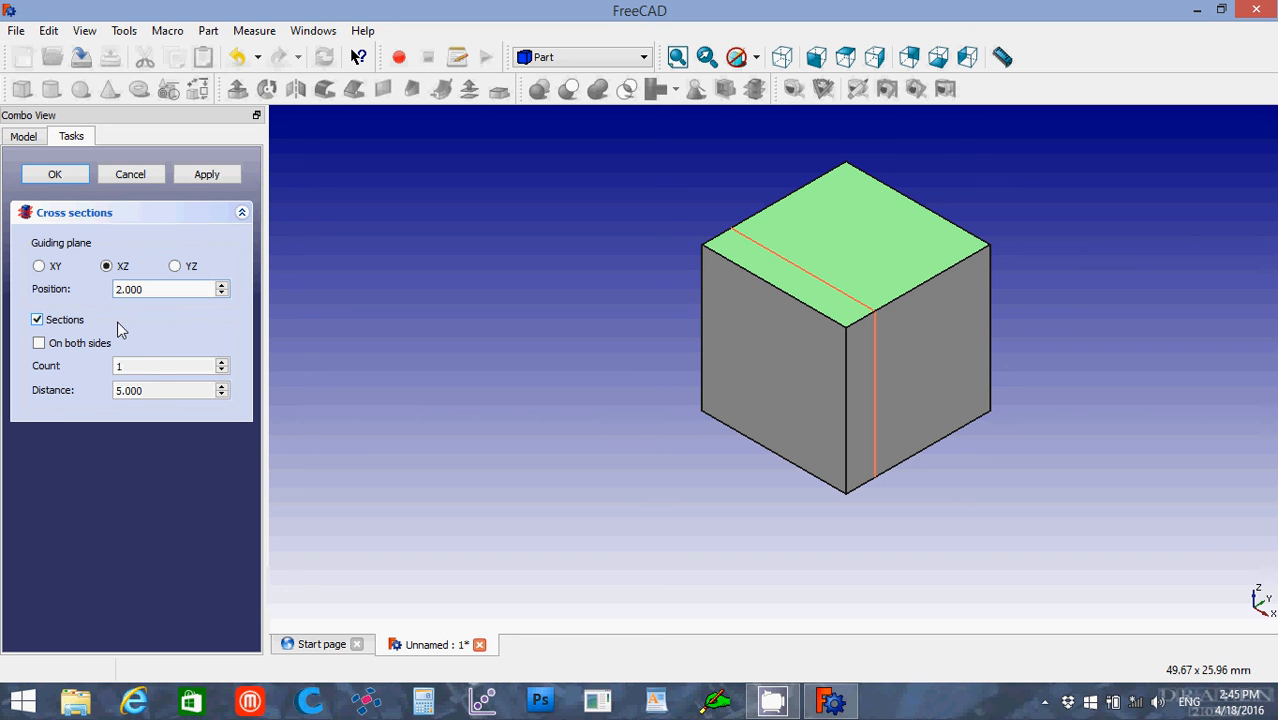
drag(137, 367, 115, 378)
text(2)
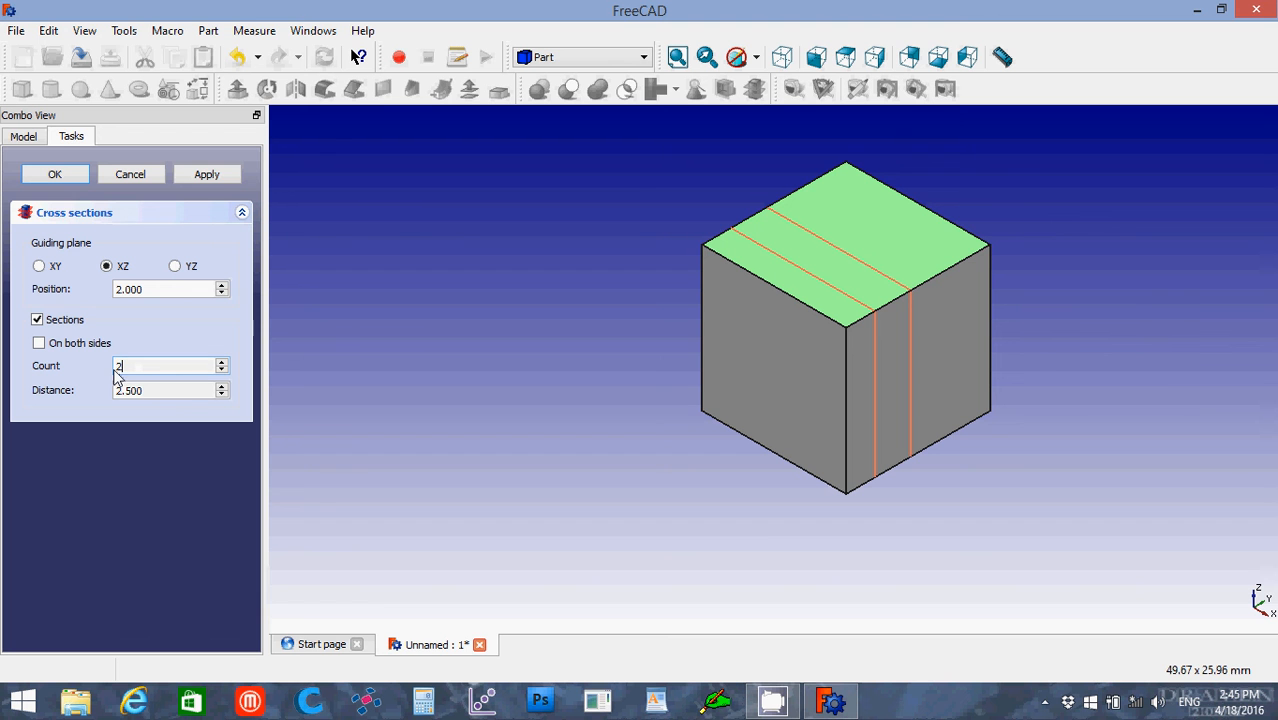
text(3)
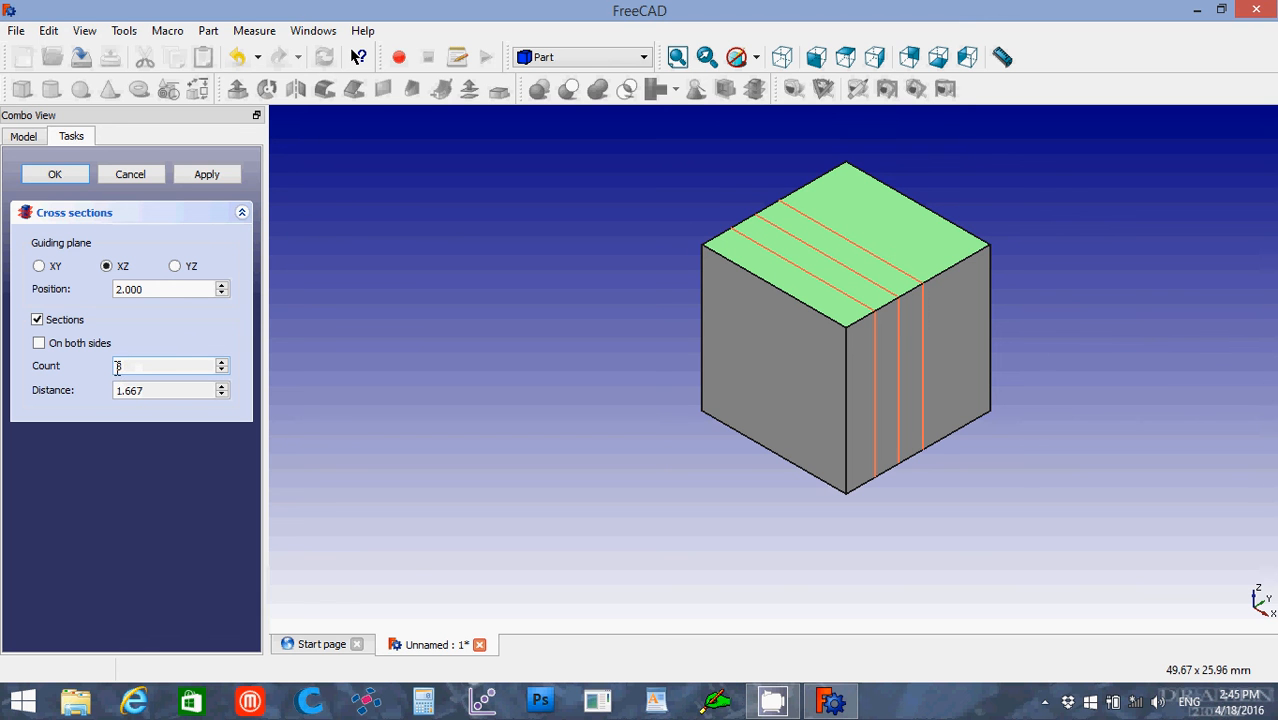
click(63, 174)
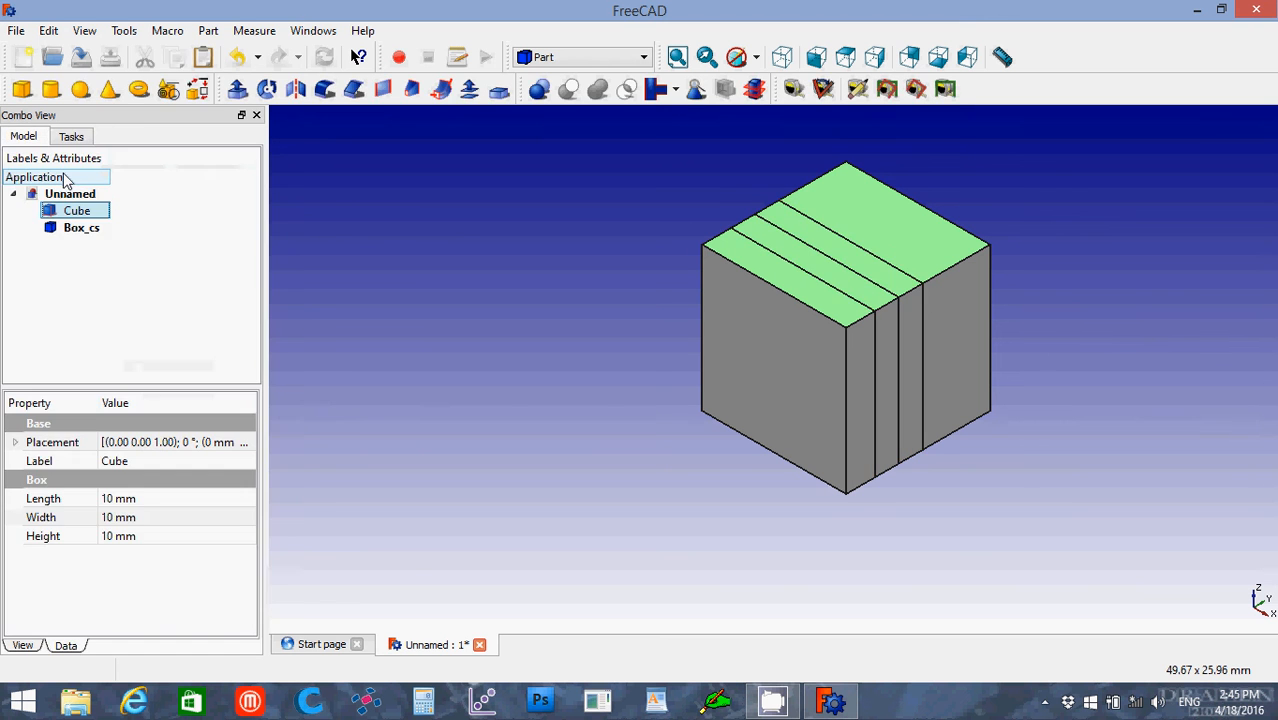
click(80, 228)
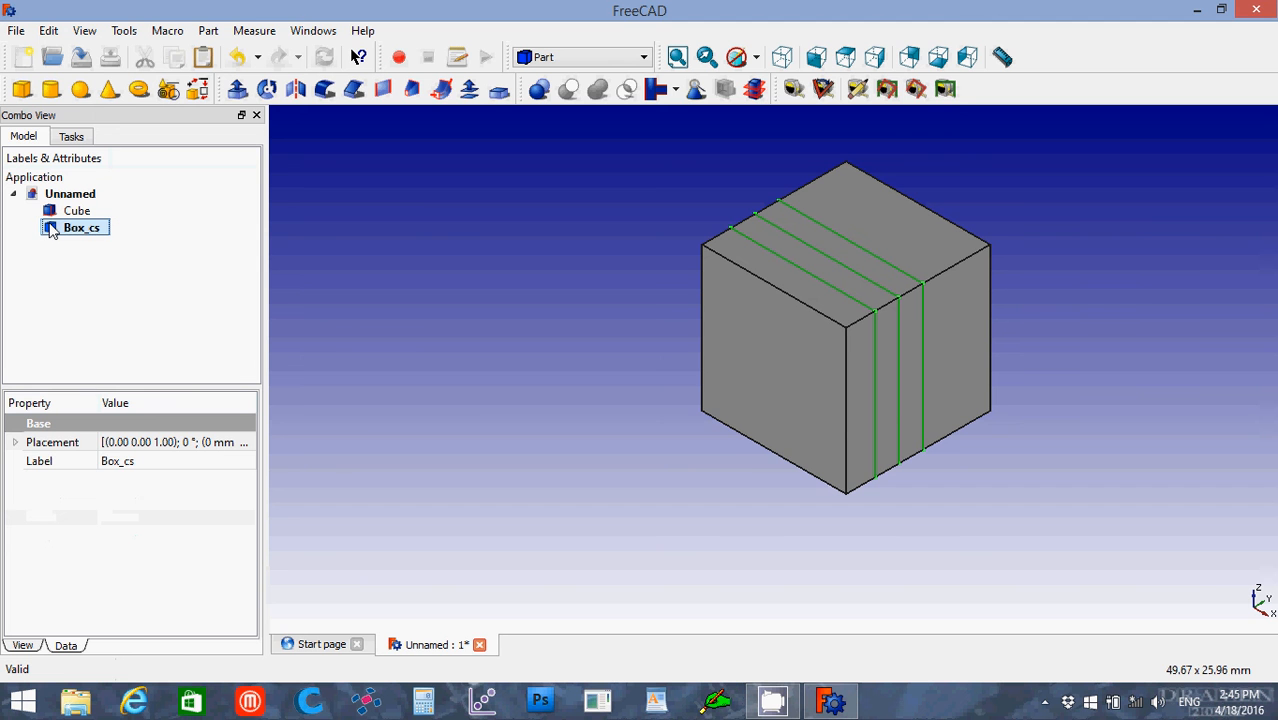
double_click(52, 230)
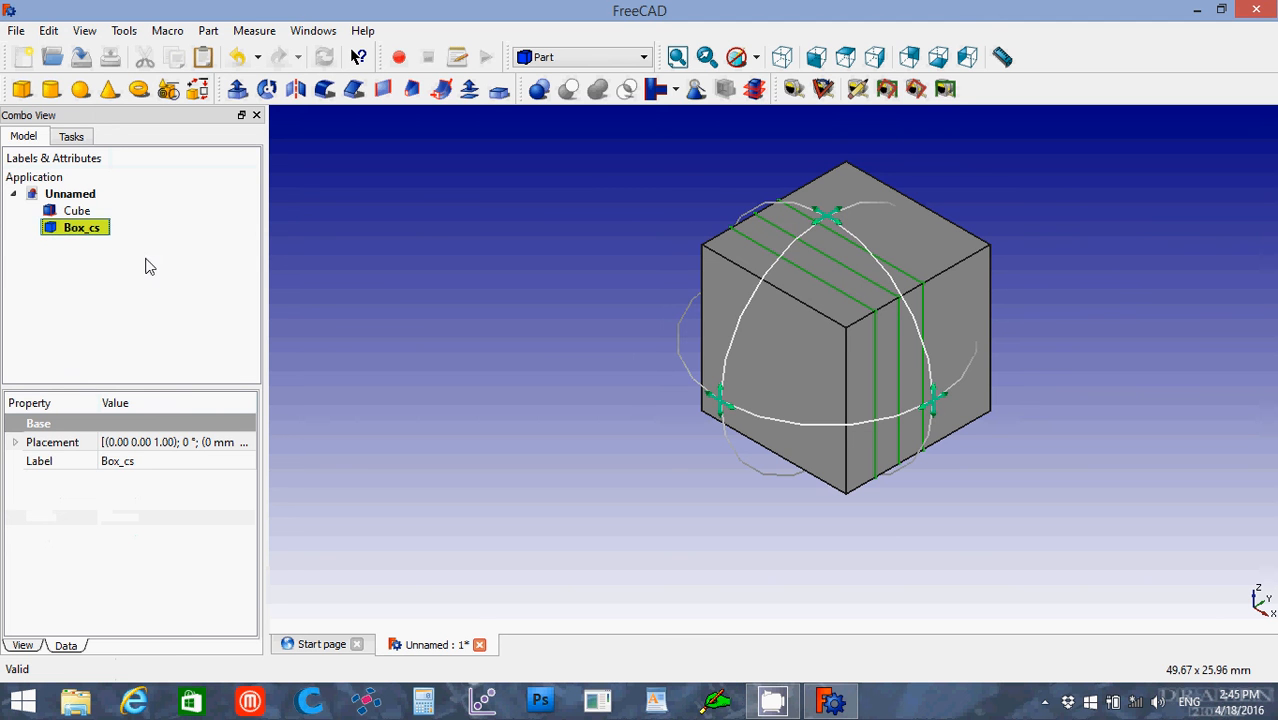
right_click(74, 234)
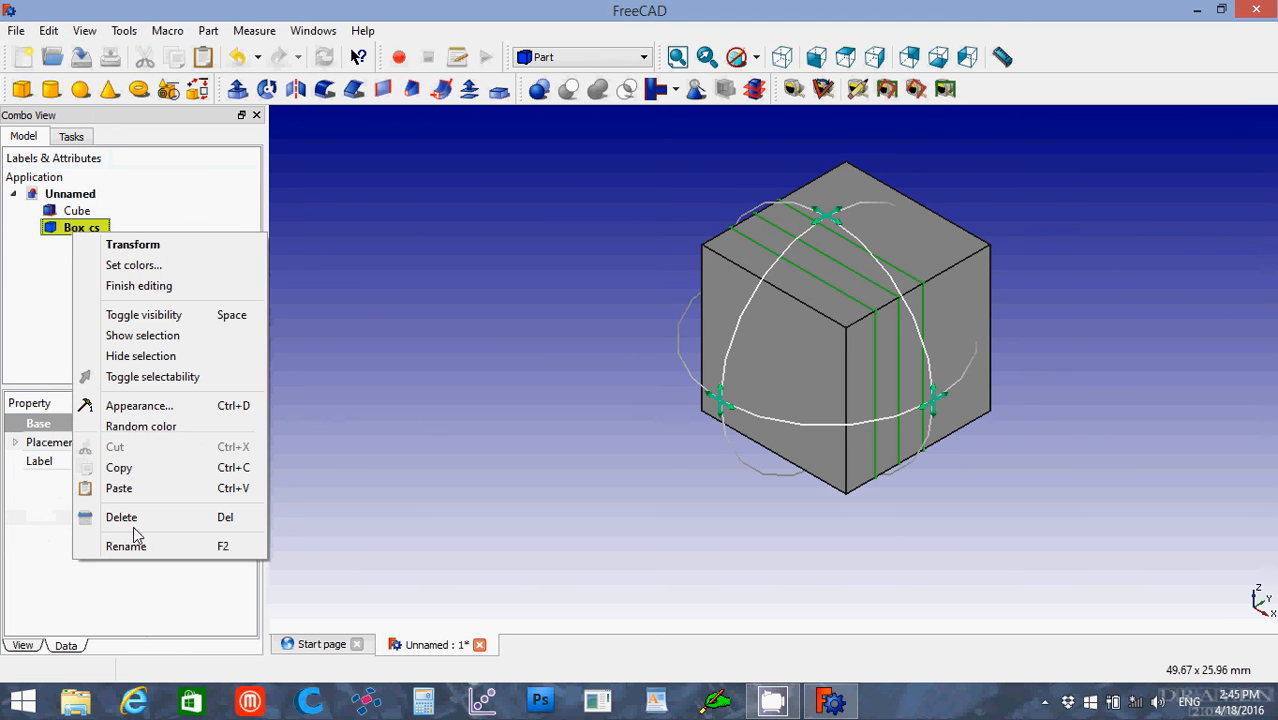
click(138, 286)
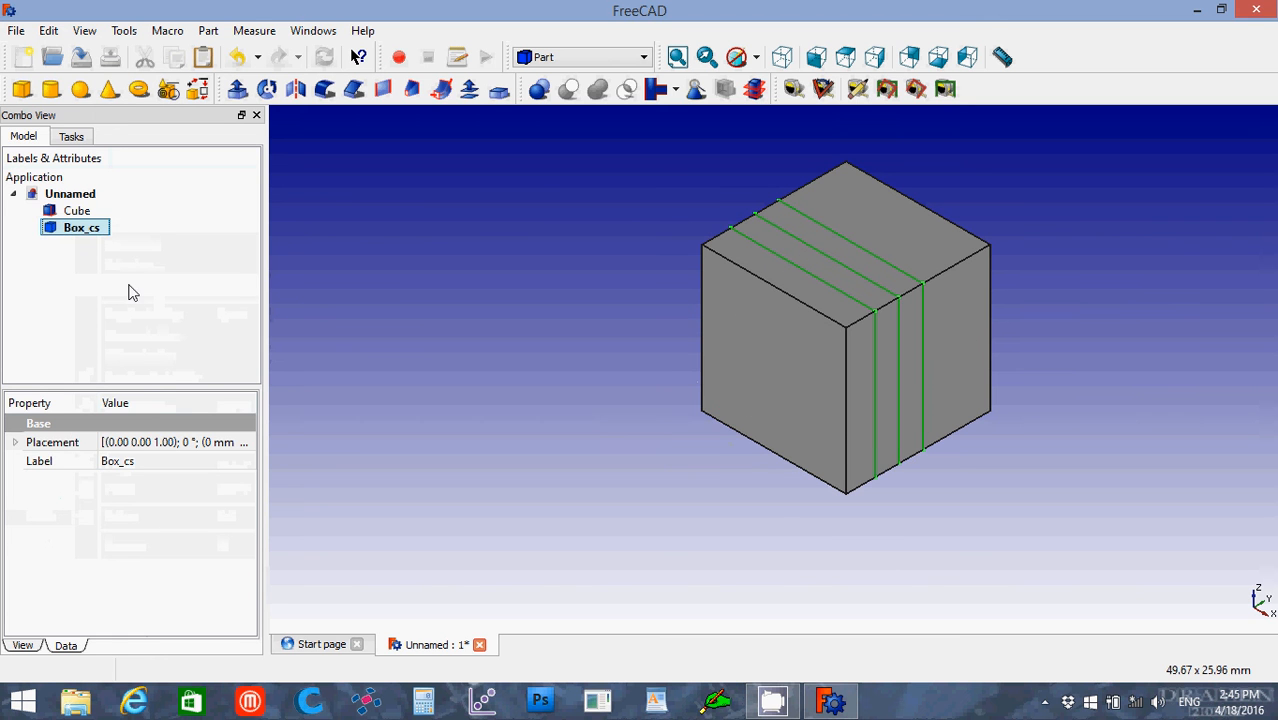
Step: Hide the cube solid to expose its cross-section outlines
ctrl+click(56, 214)
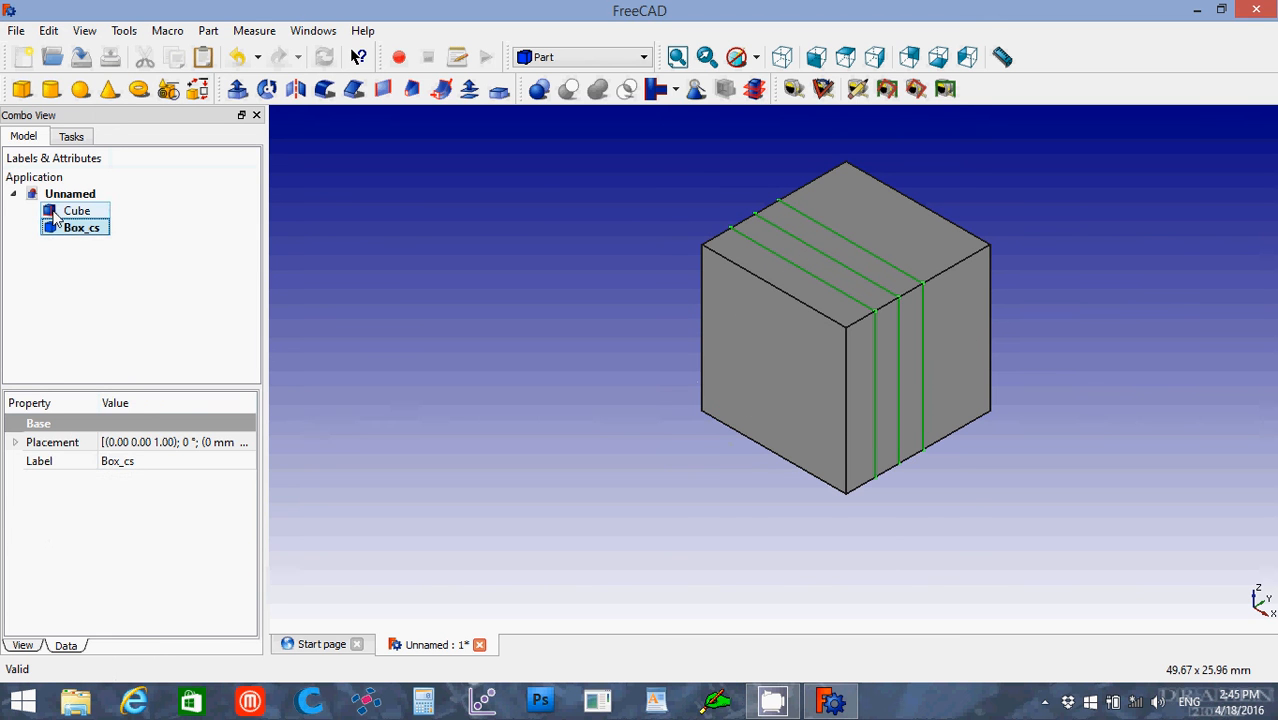
click(56, 219)
key(space)
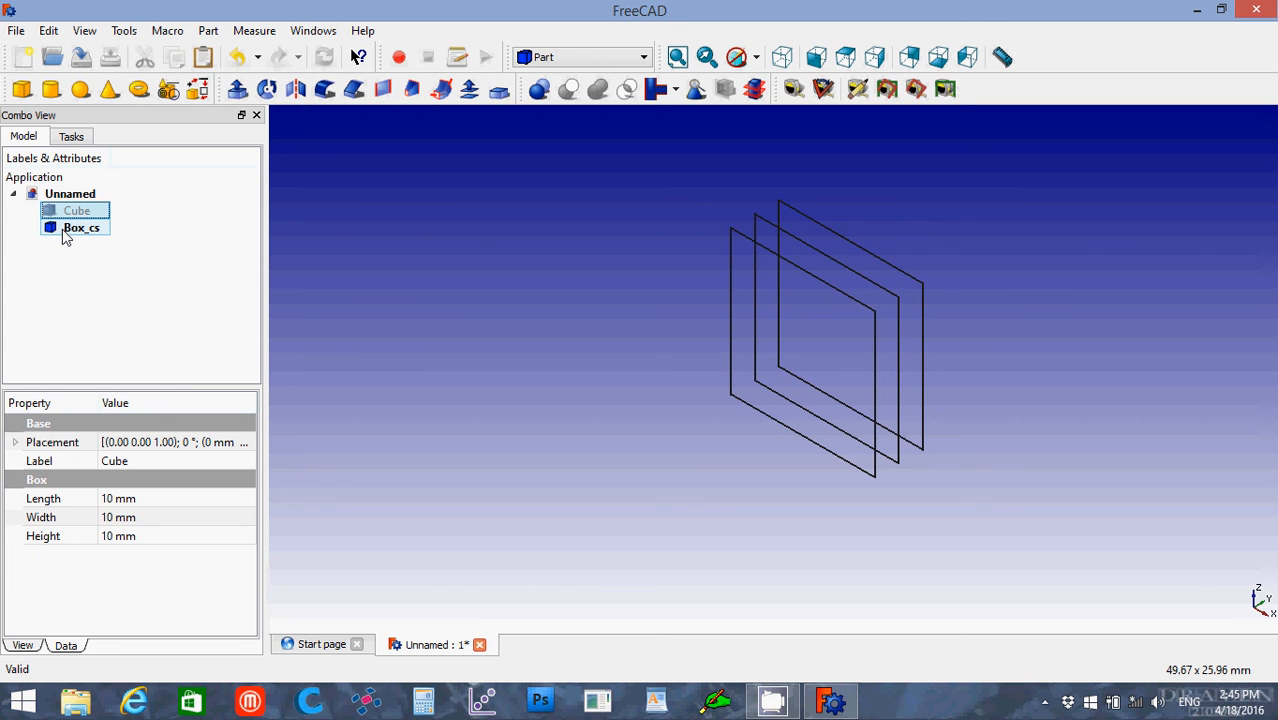
Step: Delete the cube's cross-sections, show the cube solid again and clear the selection
click(70, 232)
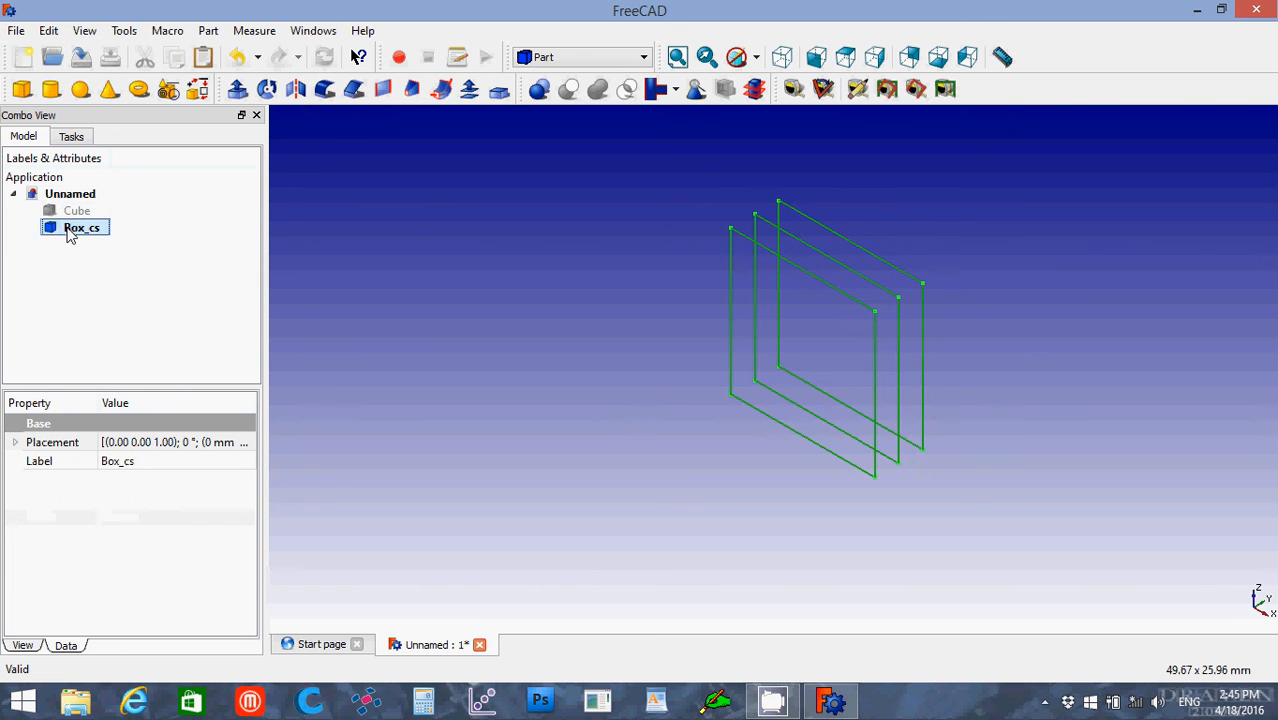
key(Delete)
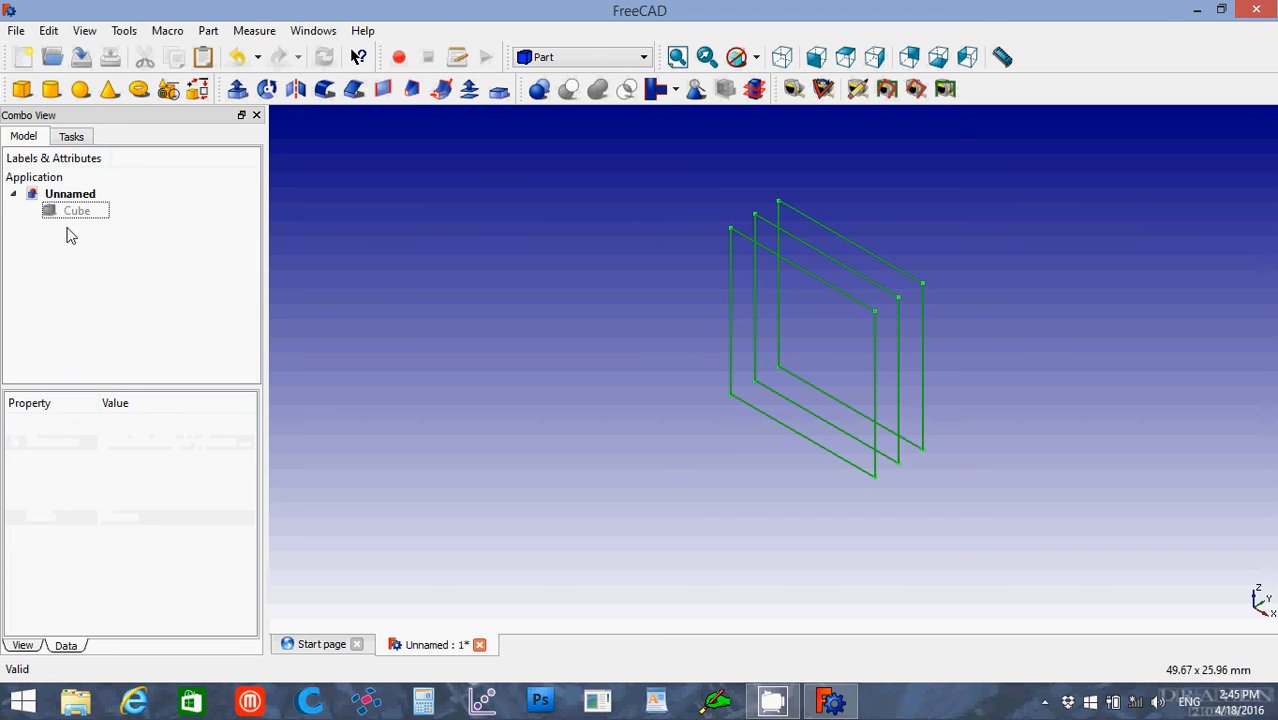
click(64, 212)
key(space)
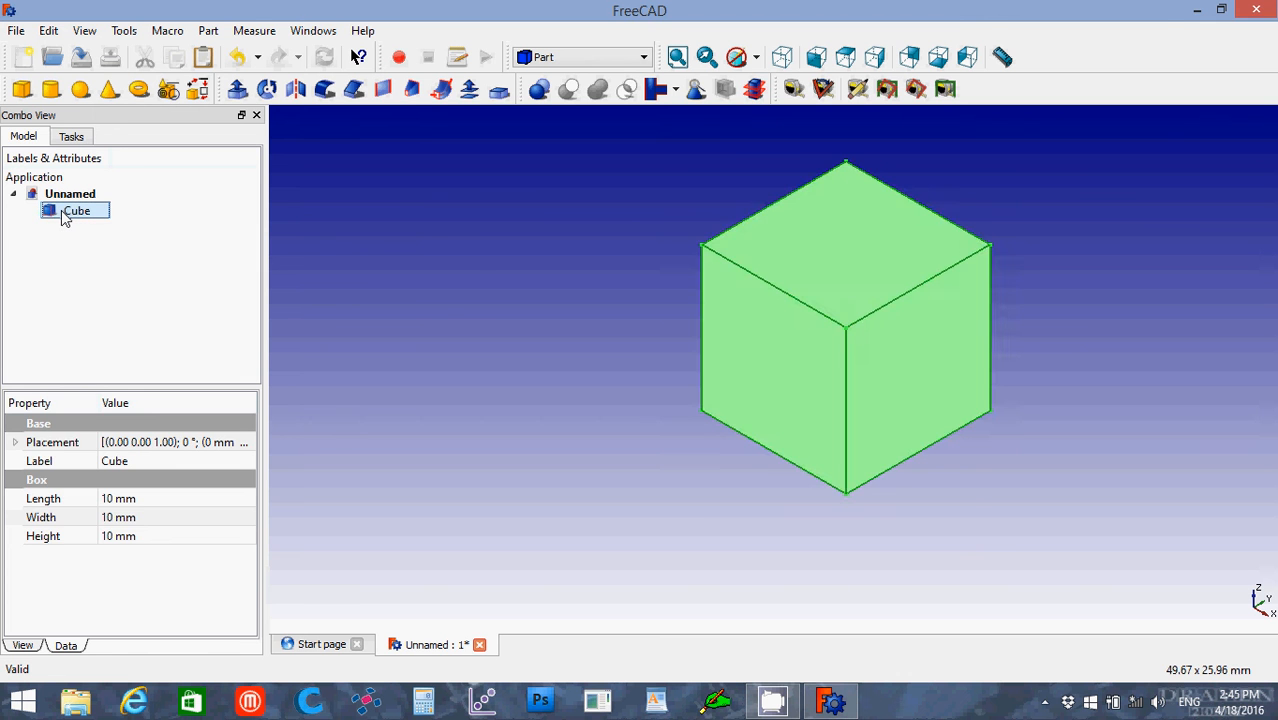
click(445, 298)
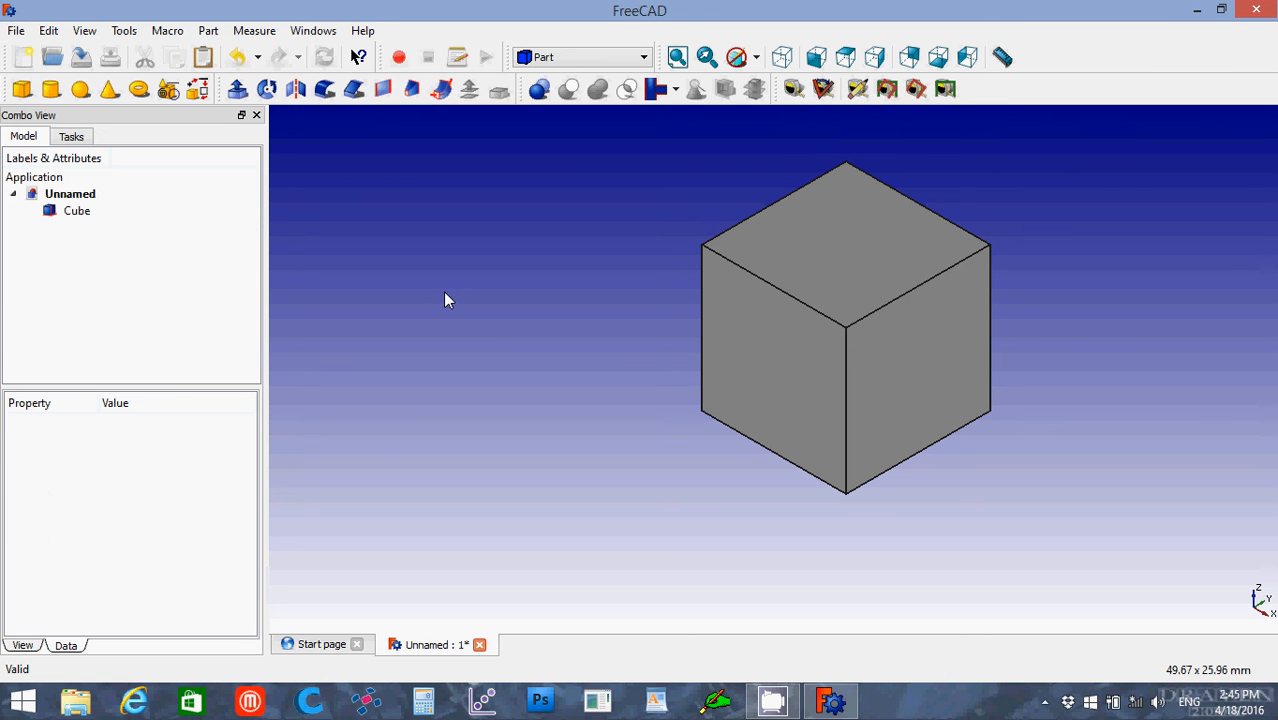
Step: Fillet the three cube edges that meet at the front upper corner with a radius of 4
click(763, 284)
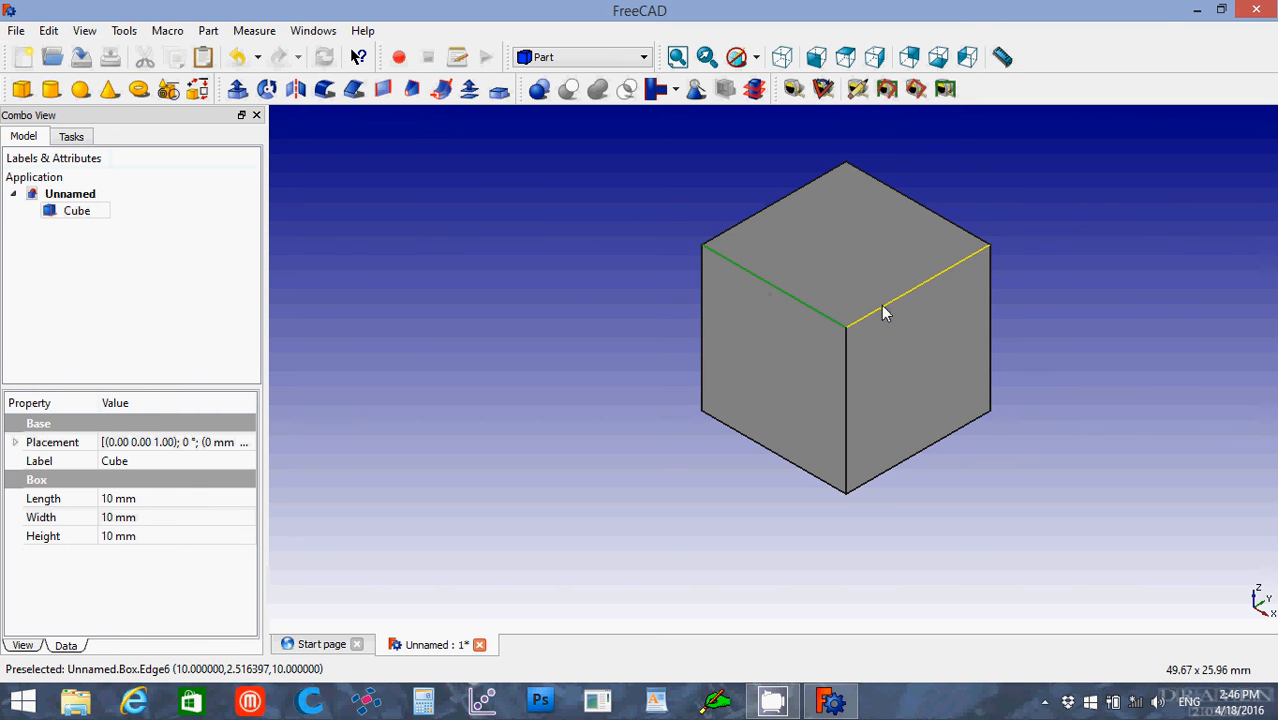
click(620, 291)
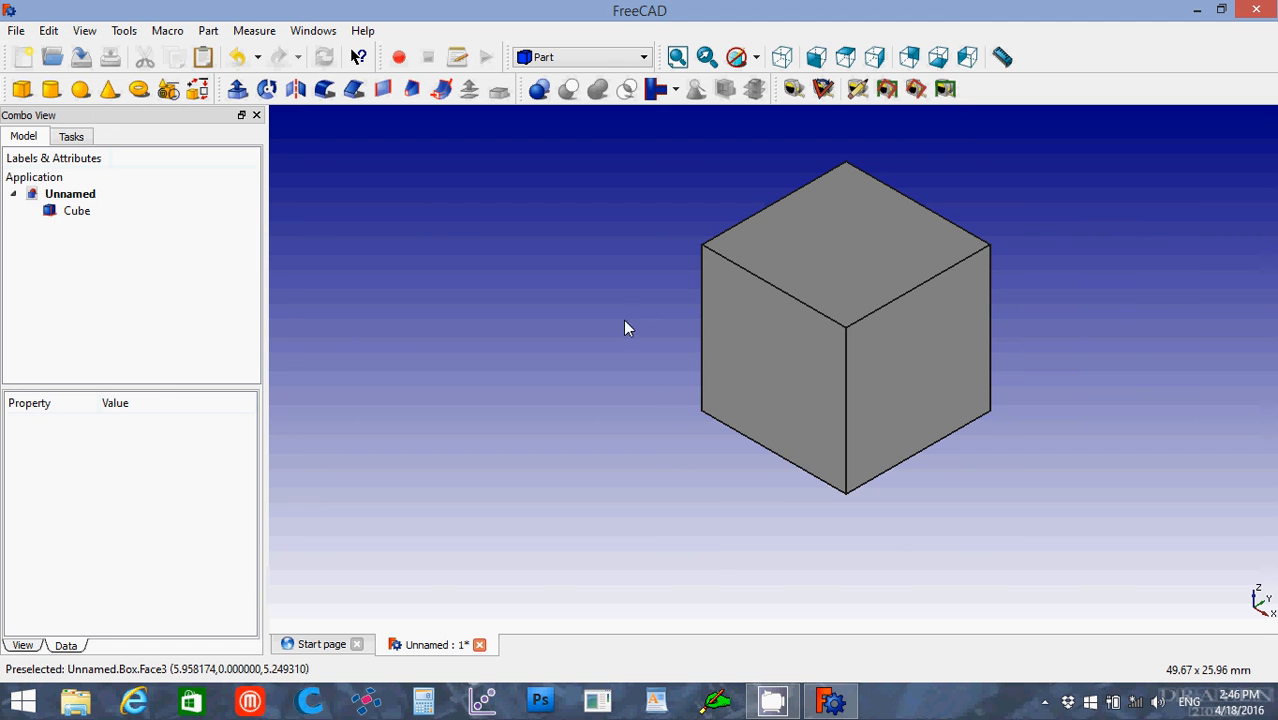
click(764, 283)
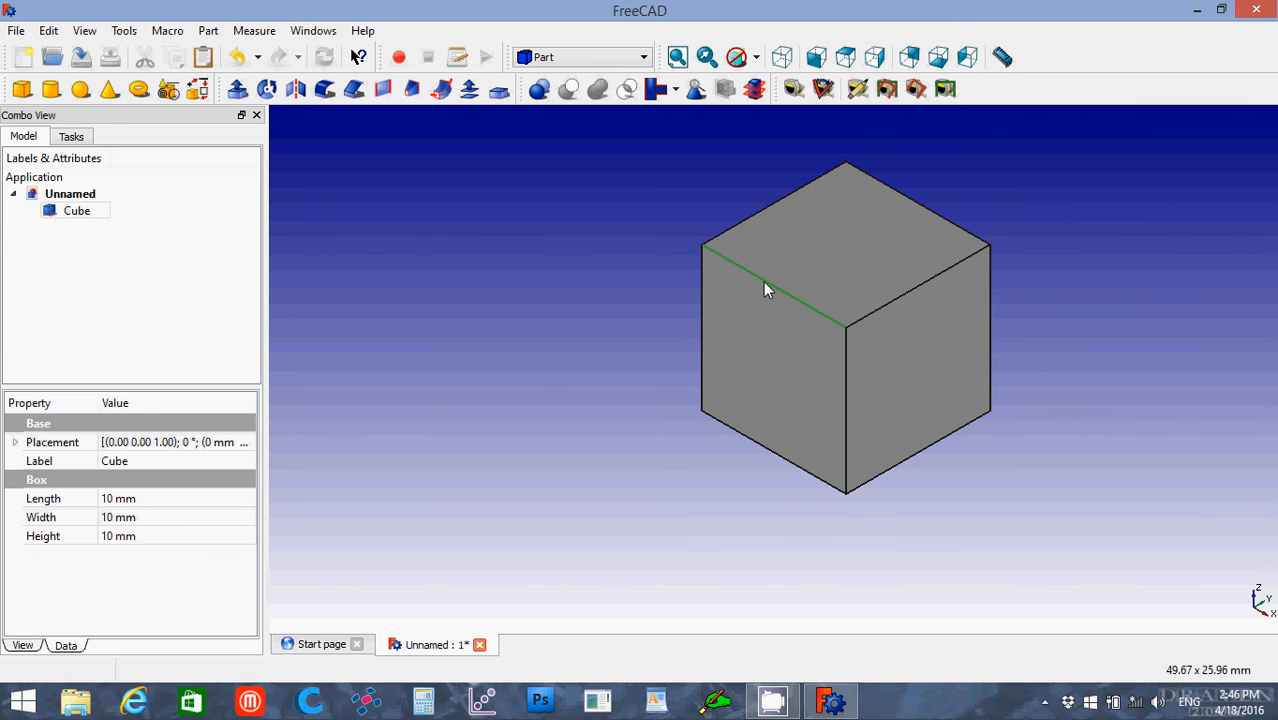
ctrl+click(873, 310)
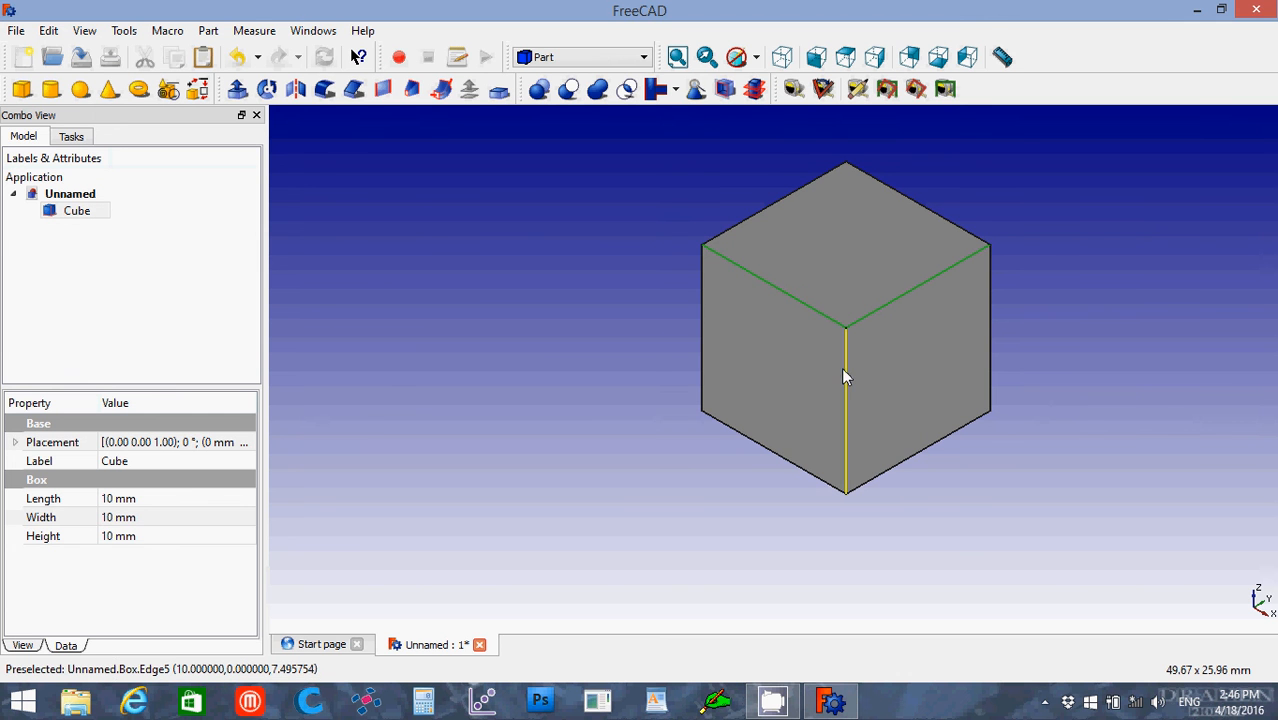
ctrl+click(843, 369)
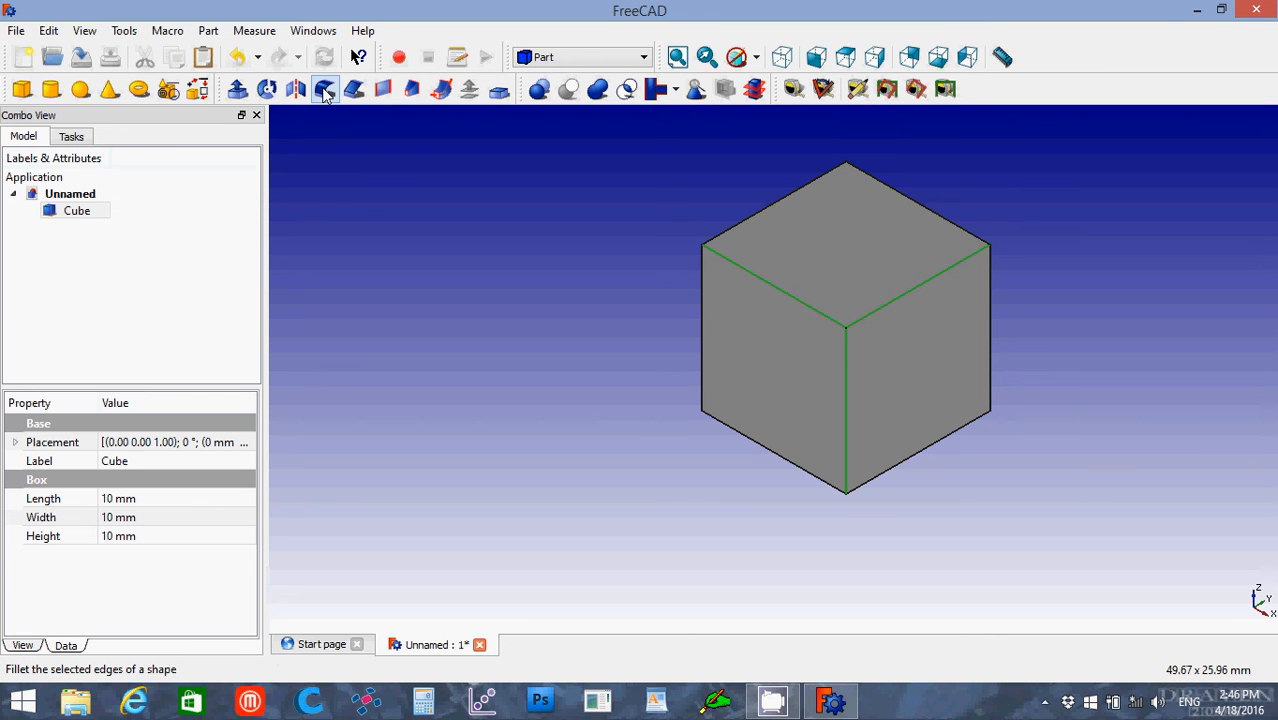
click(325, 92)
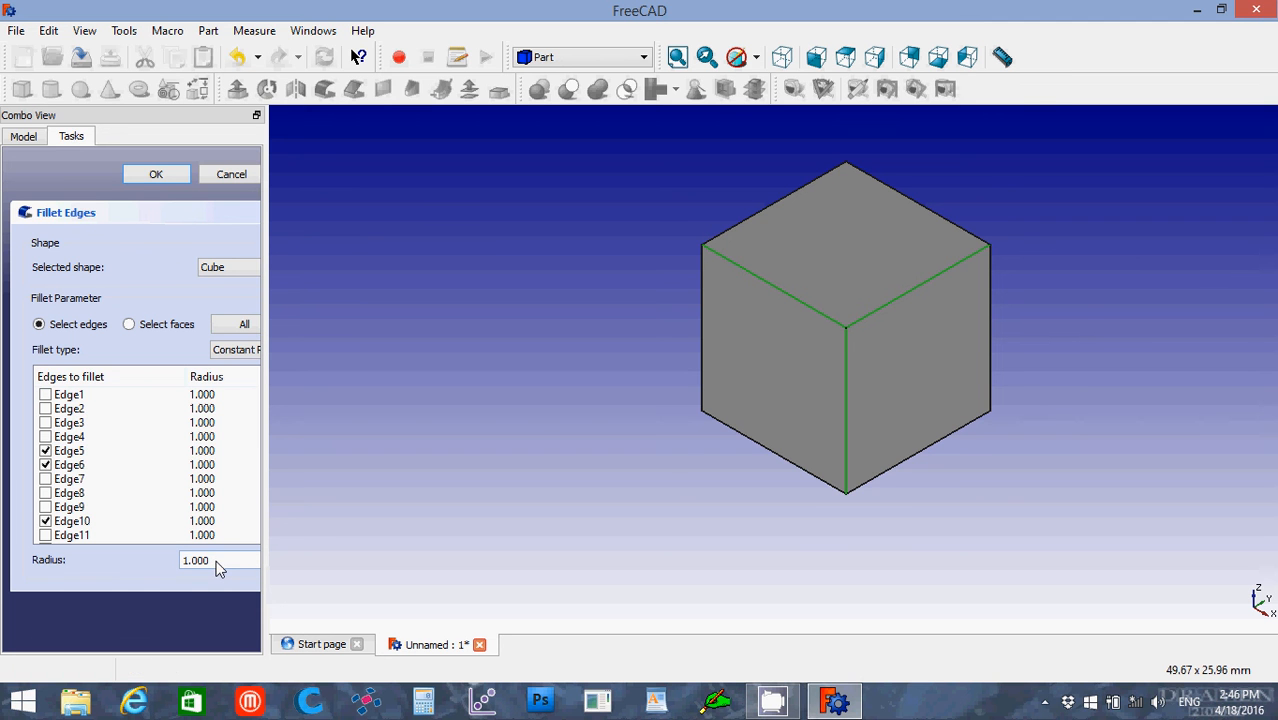
drag(217, 566, 183, 560)
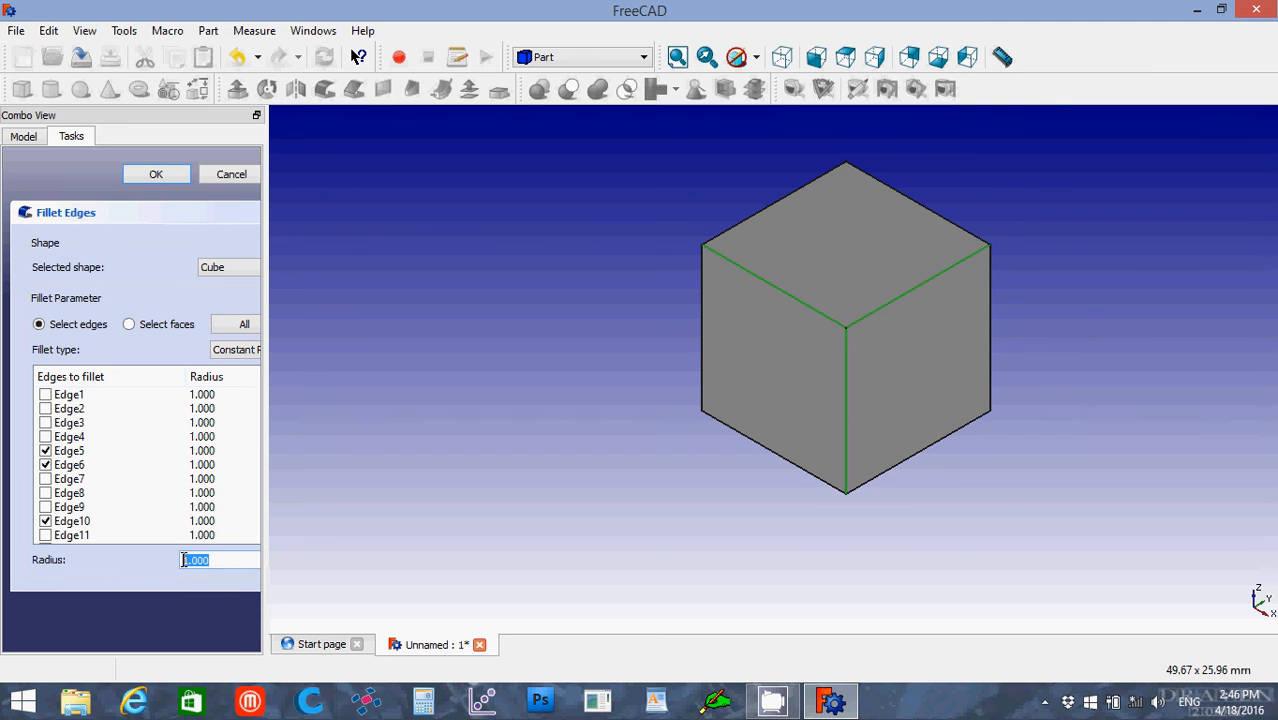
text(4)
key(Return)
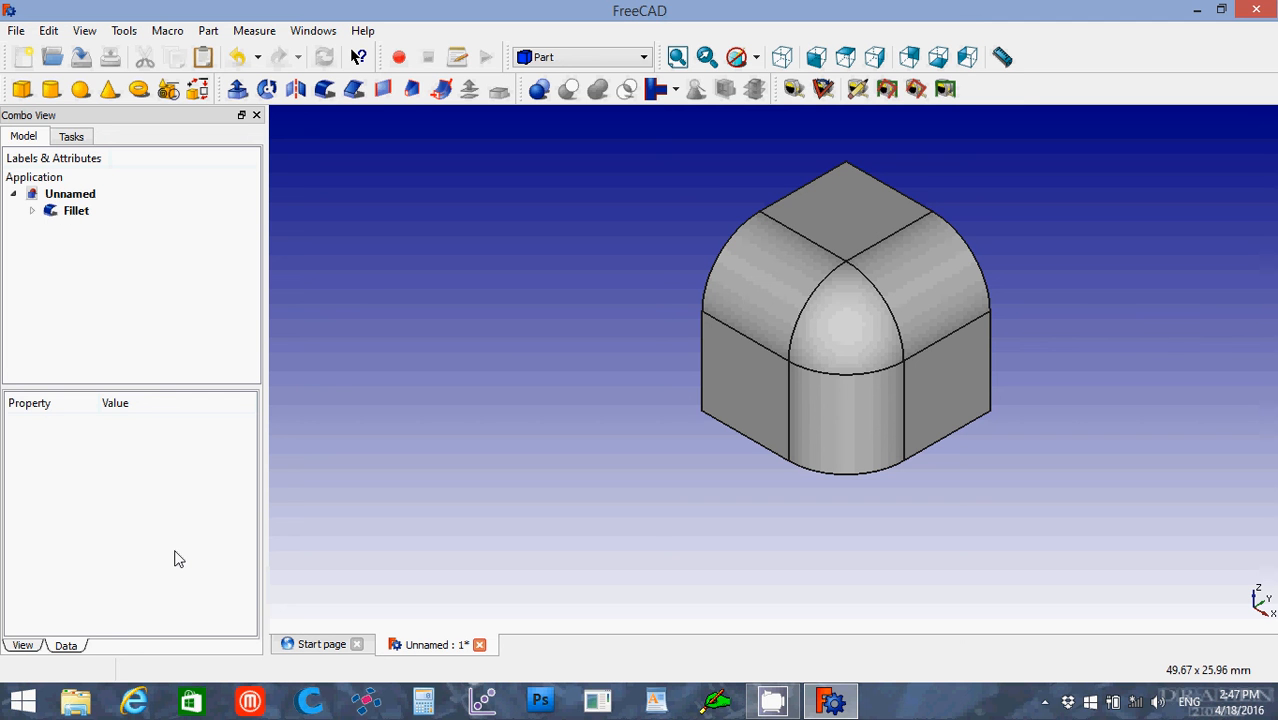
Step: Measure the linear distance between the ends of the left fillet's lower straight edge, then clear the measurement
click(794, 90)
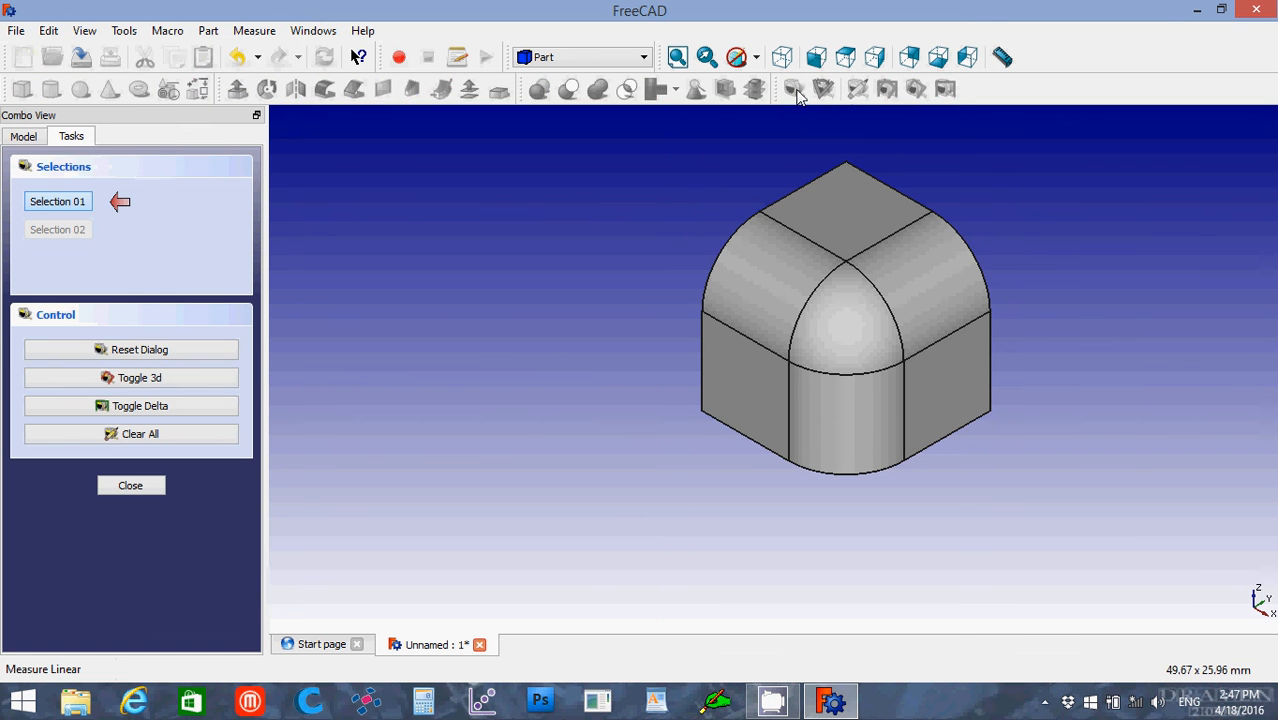
click(702, 312)
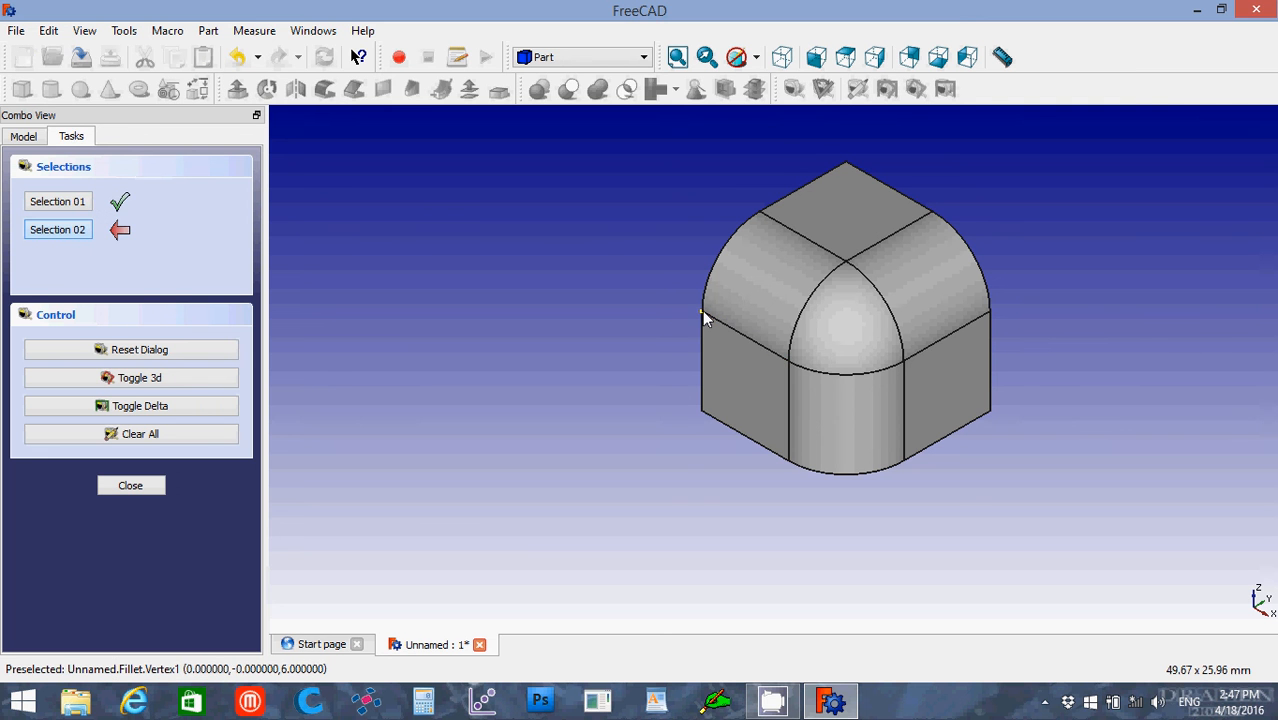
click(783, 358)
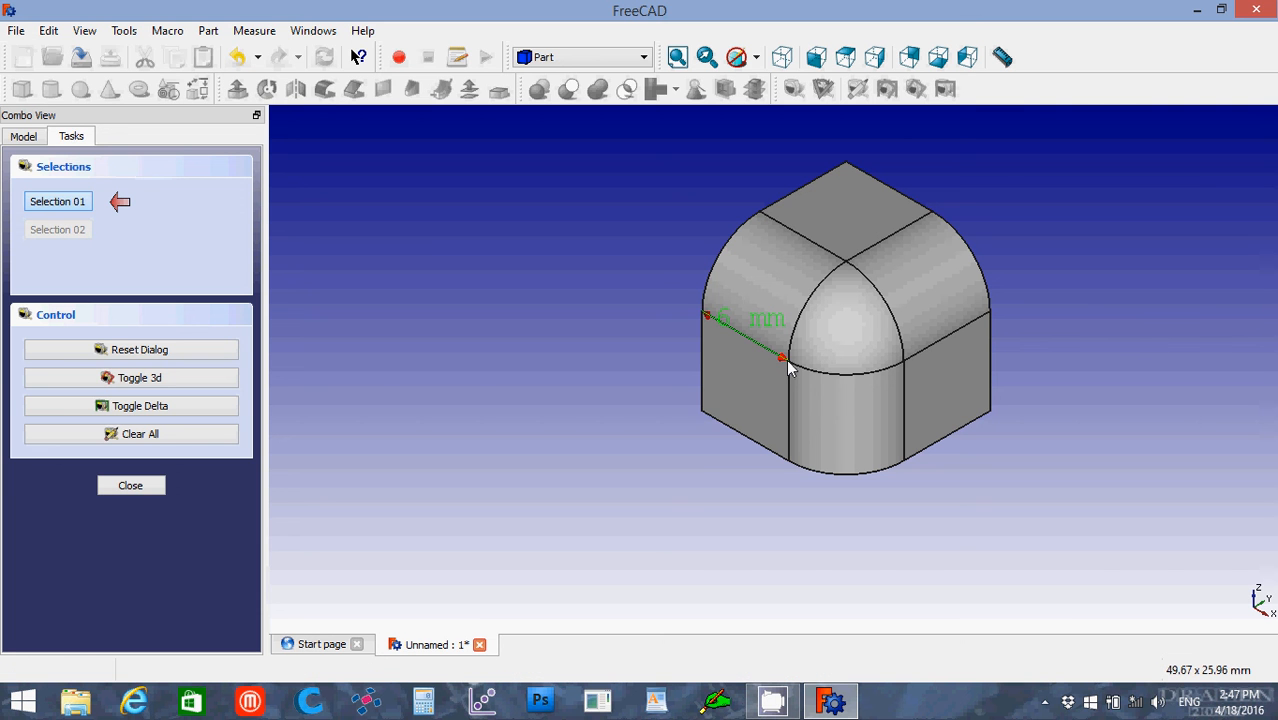
click(152, 440)
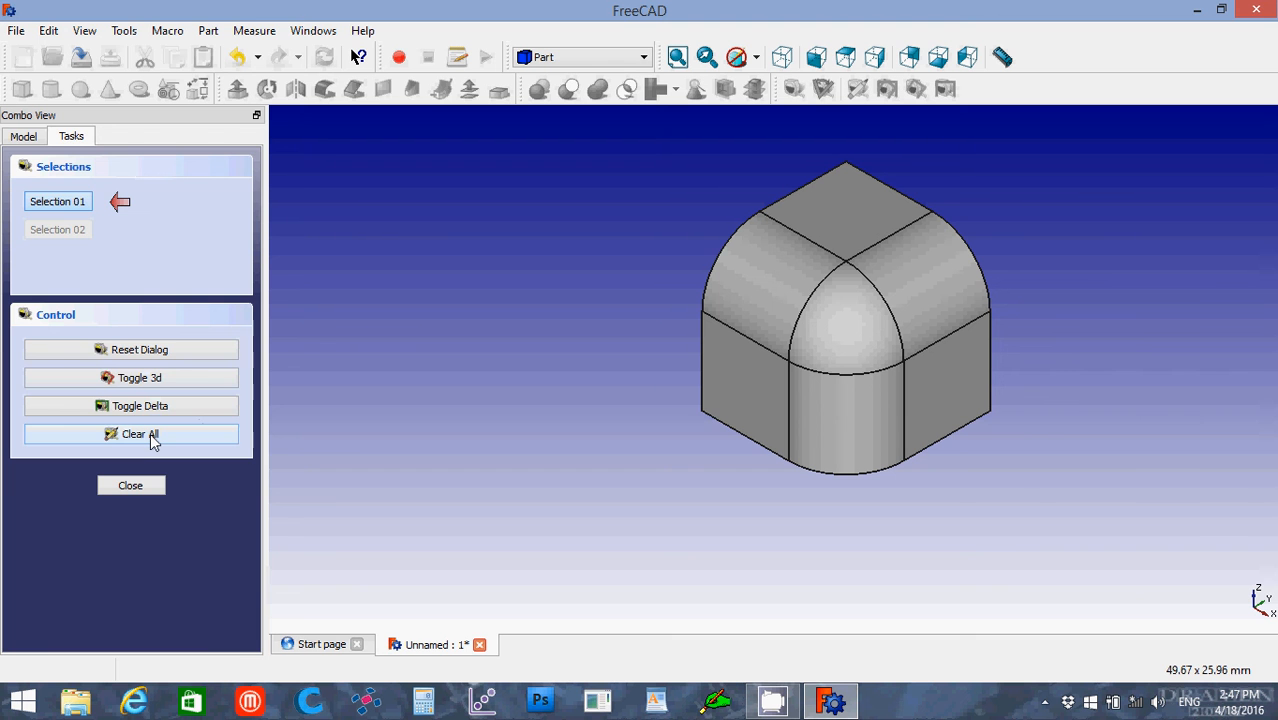
click(132, 486)
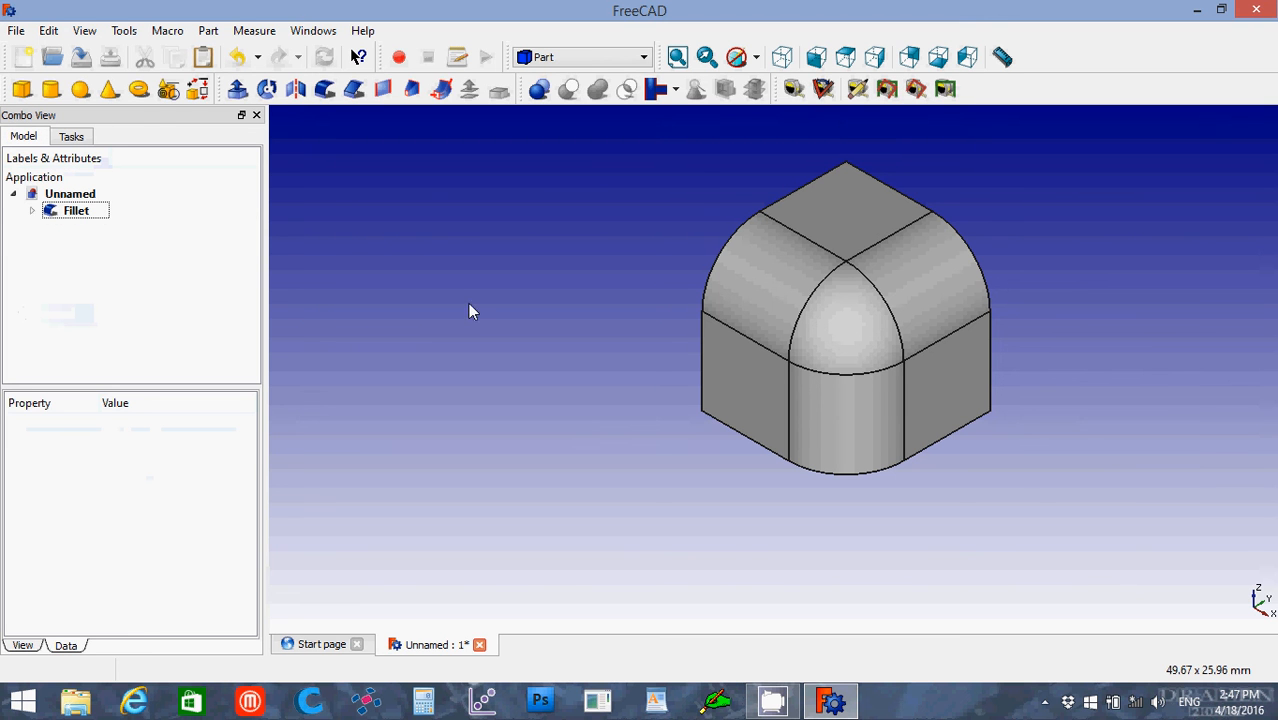
Step: Measure the angle between the lower straight edges of the left and right fillets, then clear the measurement
click(822, 91)
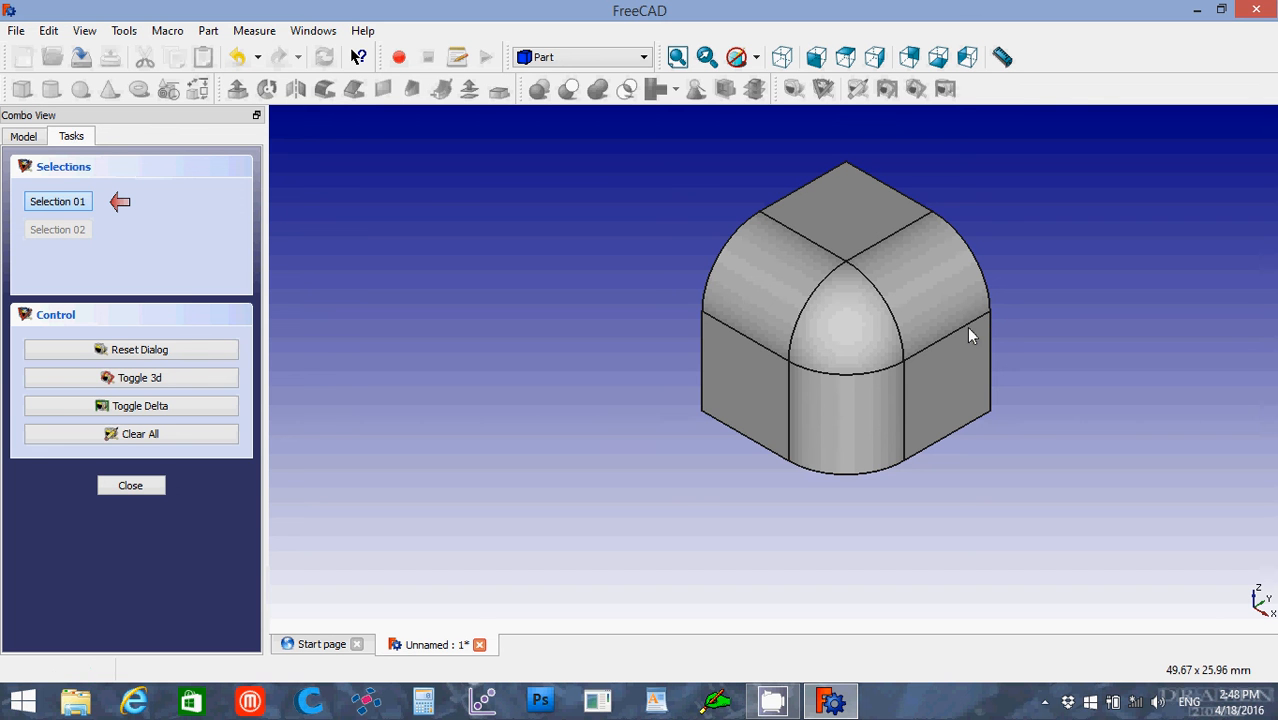
click(705, 316)
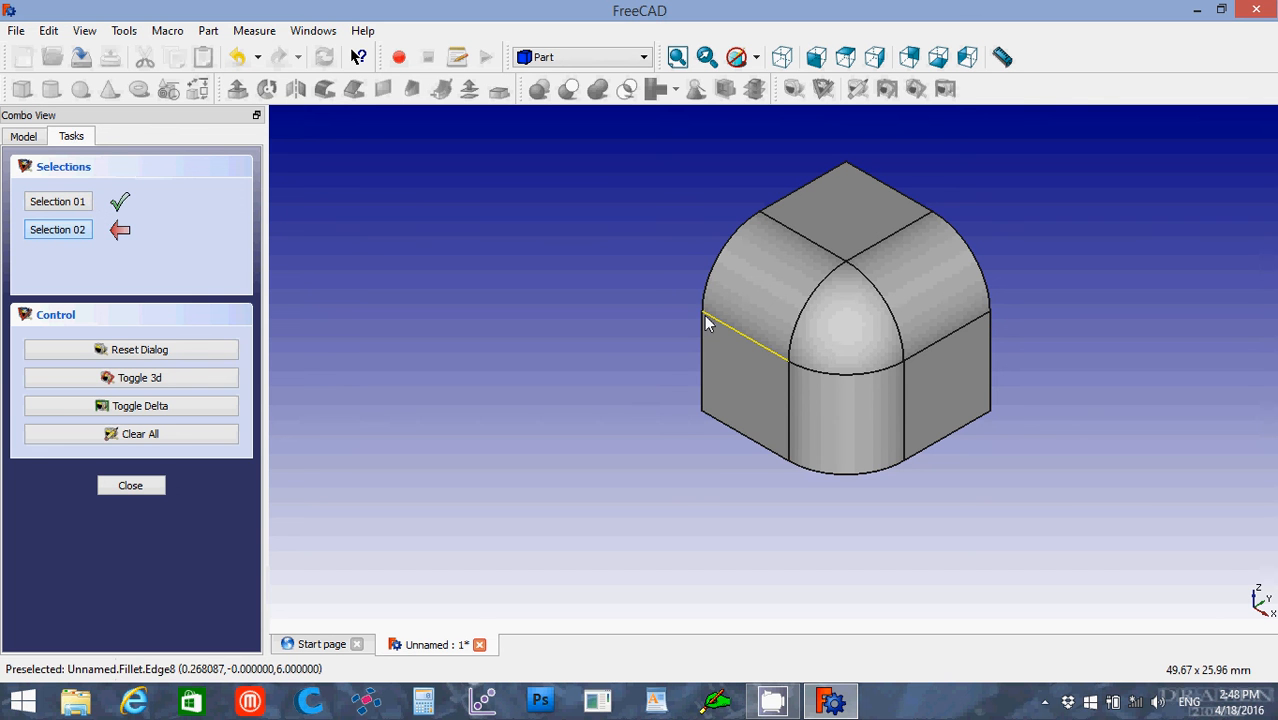
click(958, 340)
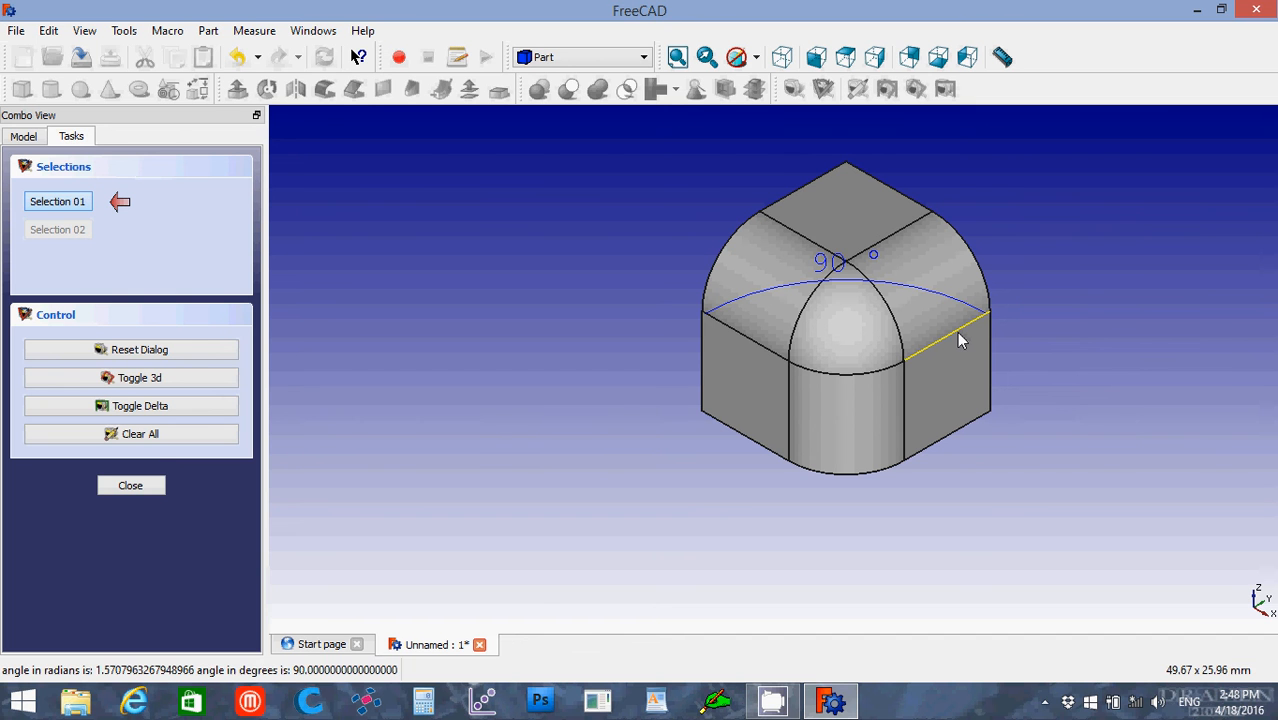
click(155, 436)
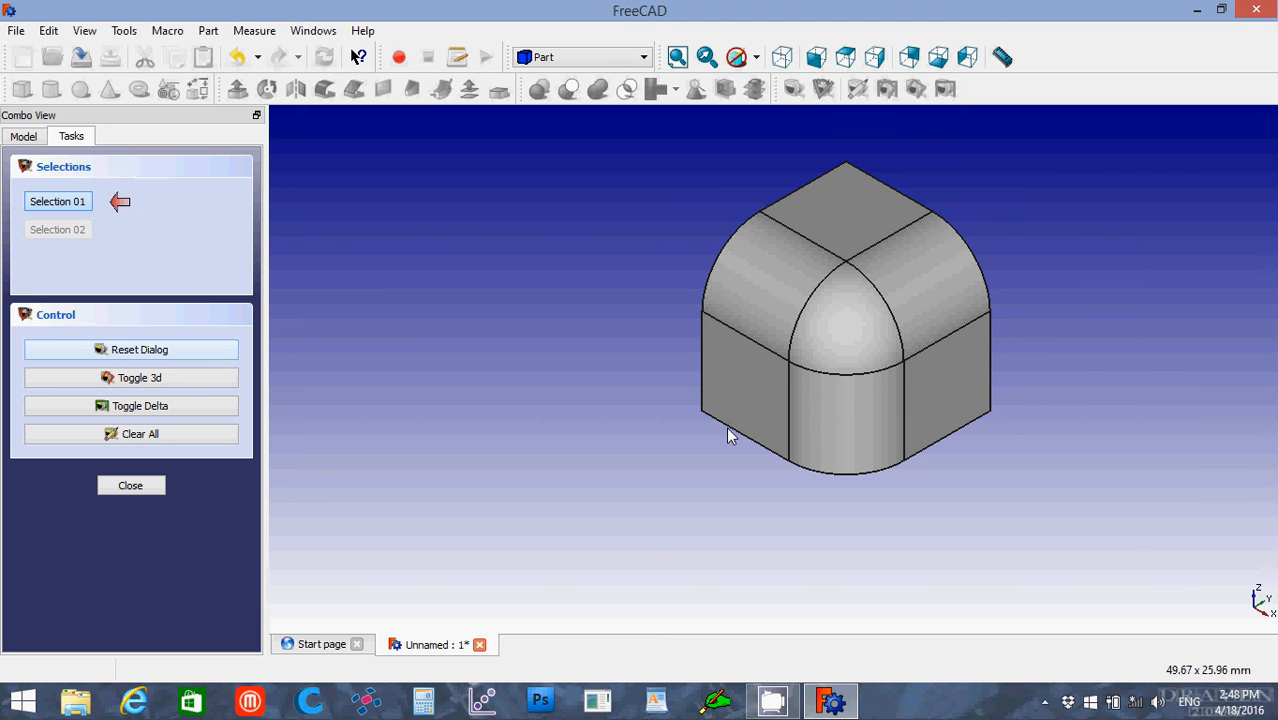
click(131, 486)
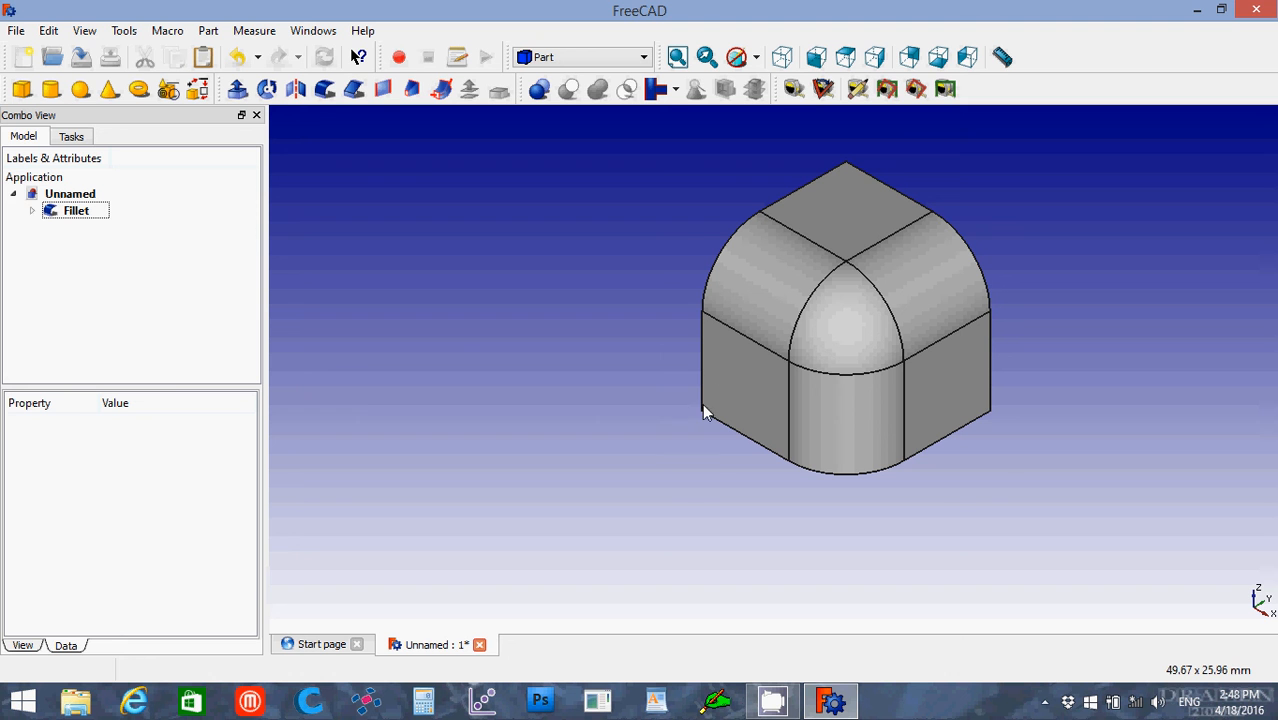
Step: Measure the distance between the solid's left and right bottom corners, and from its top back corner to the rounded bottom front edge
click(1002, 58)
click(1008, 50)
click(990, 418)
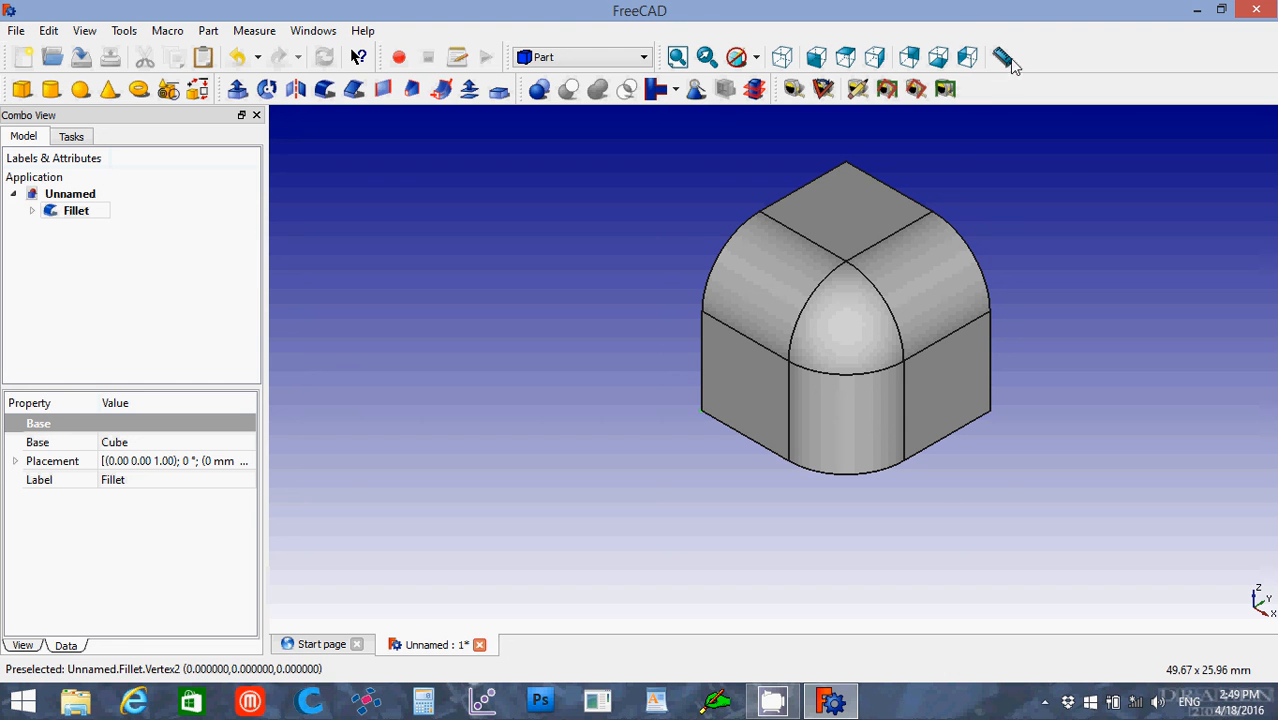
click(701, 410)
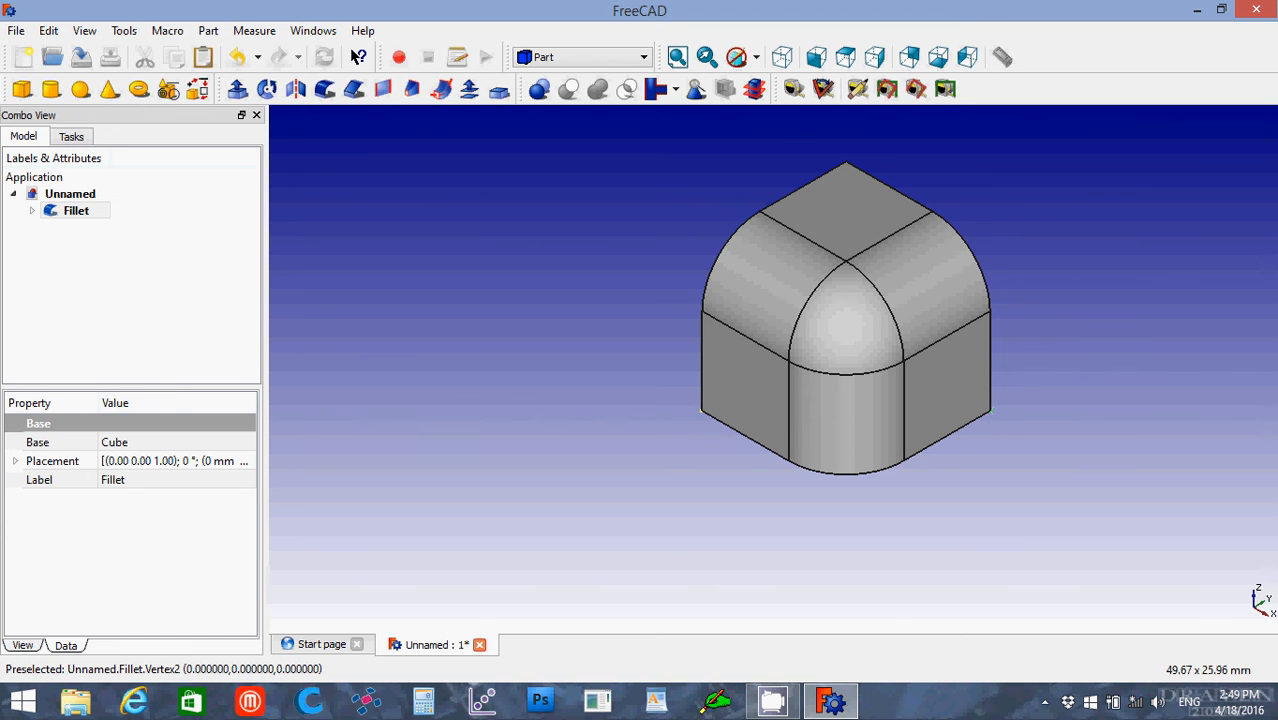
click(703, 411)
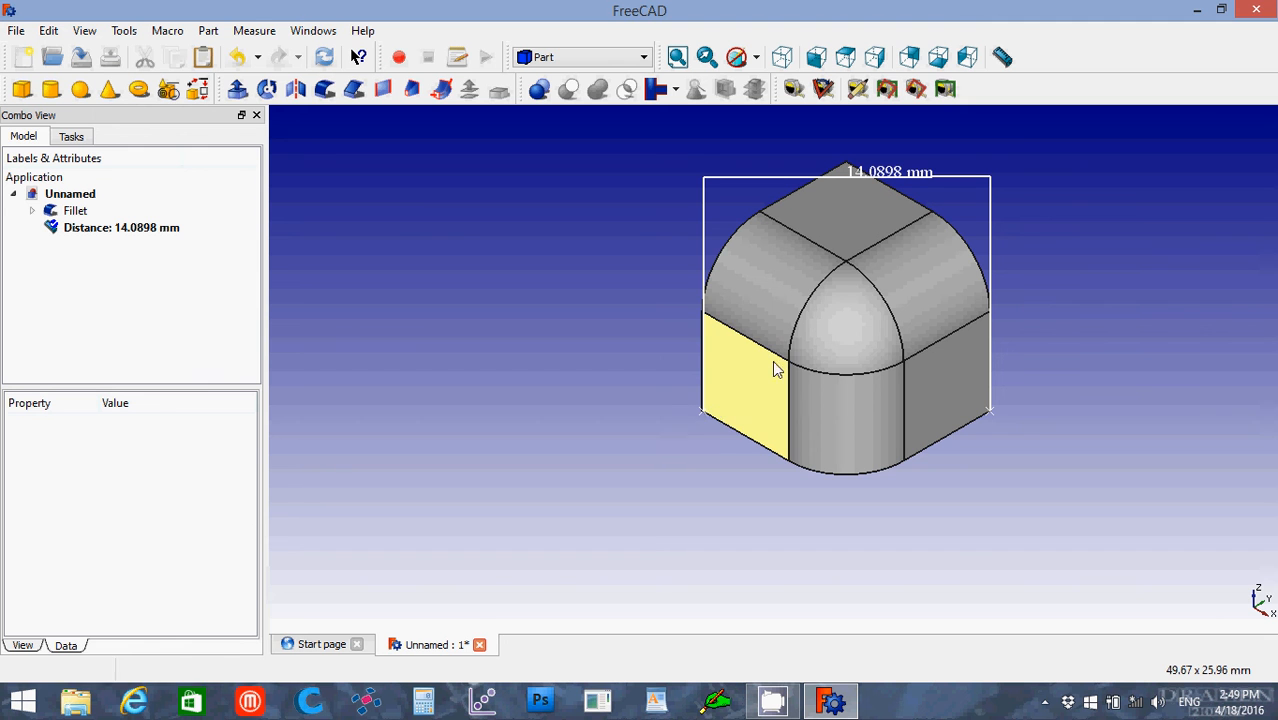
click(1003, 59)
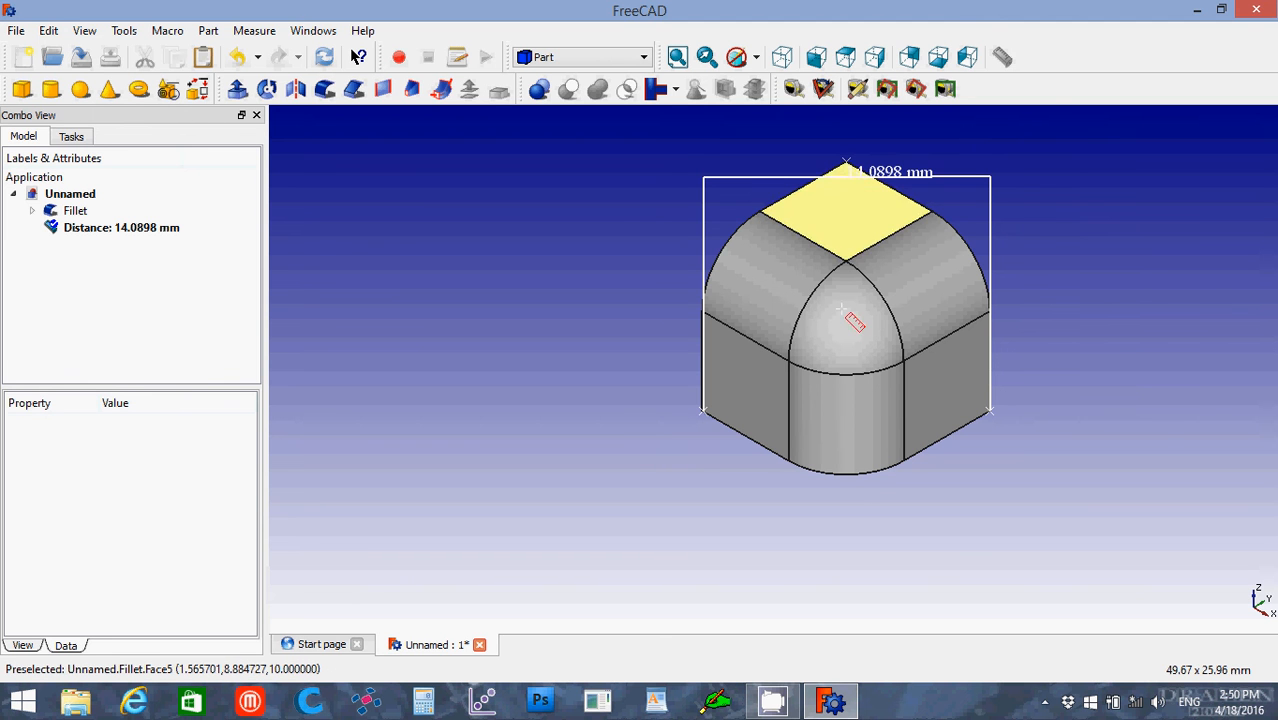
click(850, 471)
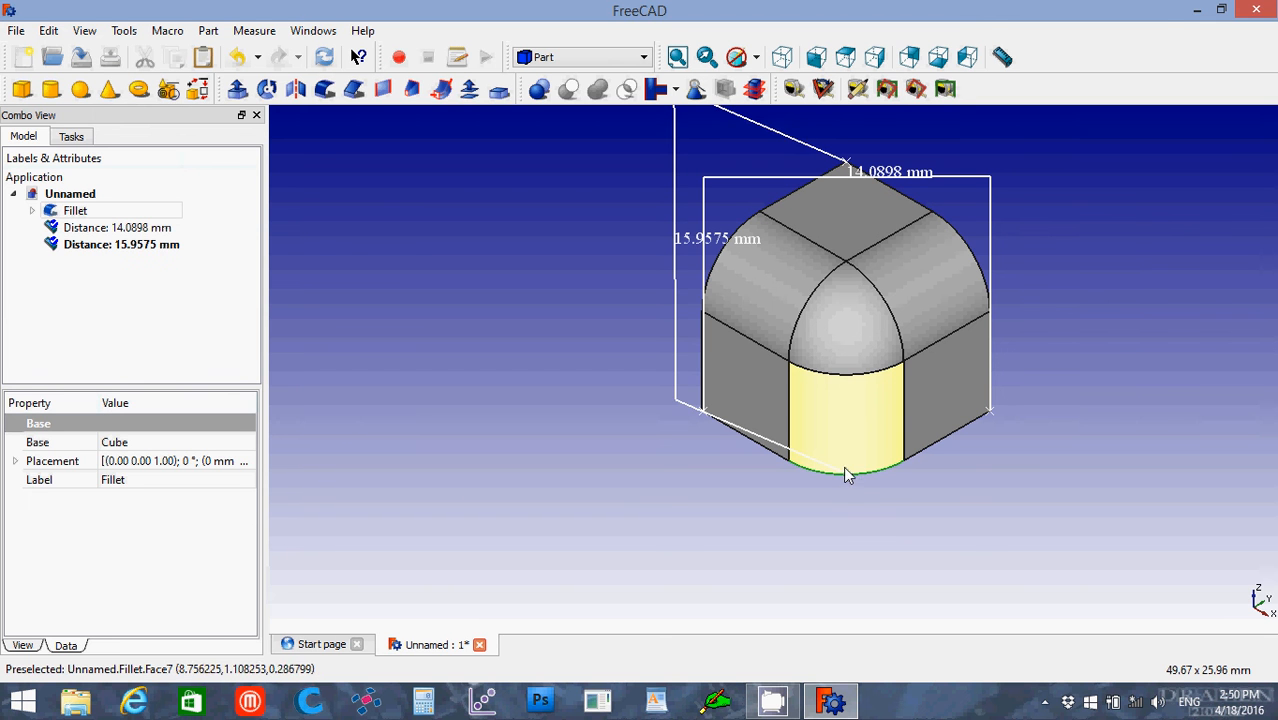
Step: Delete both distance measurements from the document and clear the selection
click(157, 252)
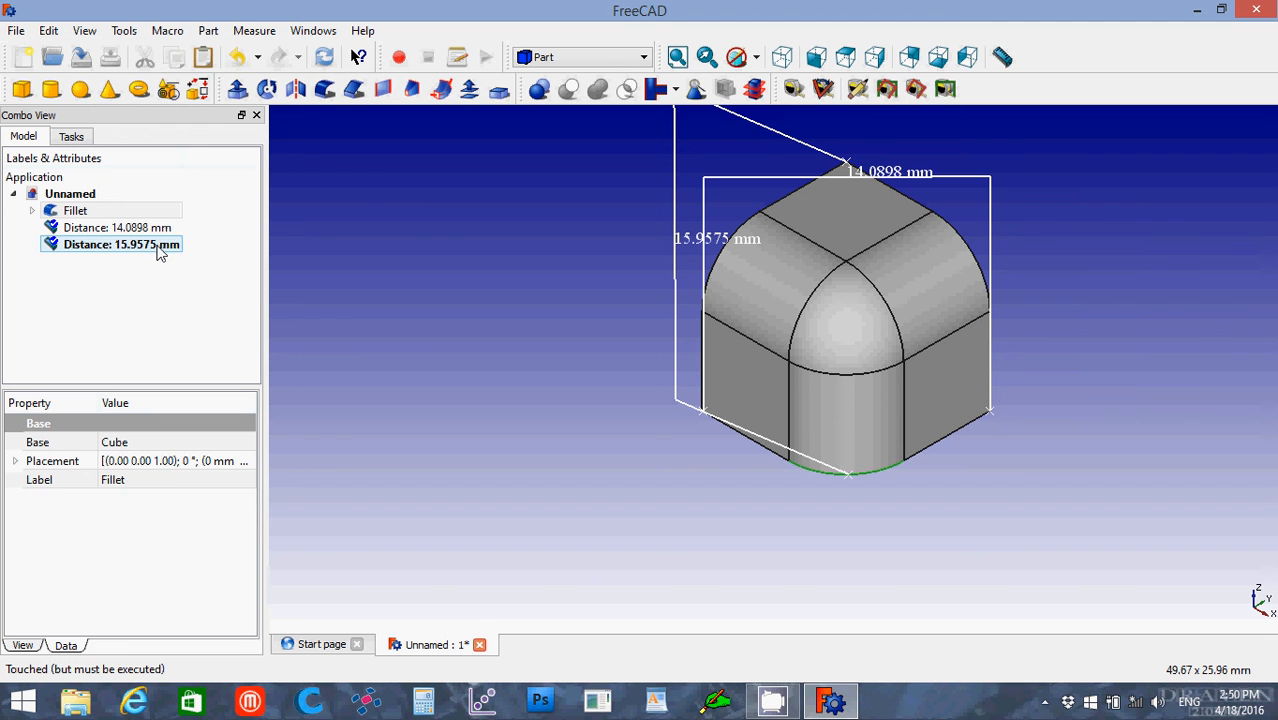
click(153, 228)
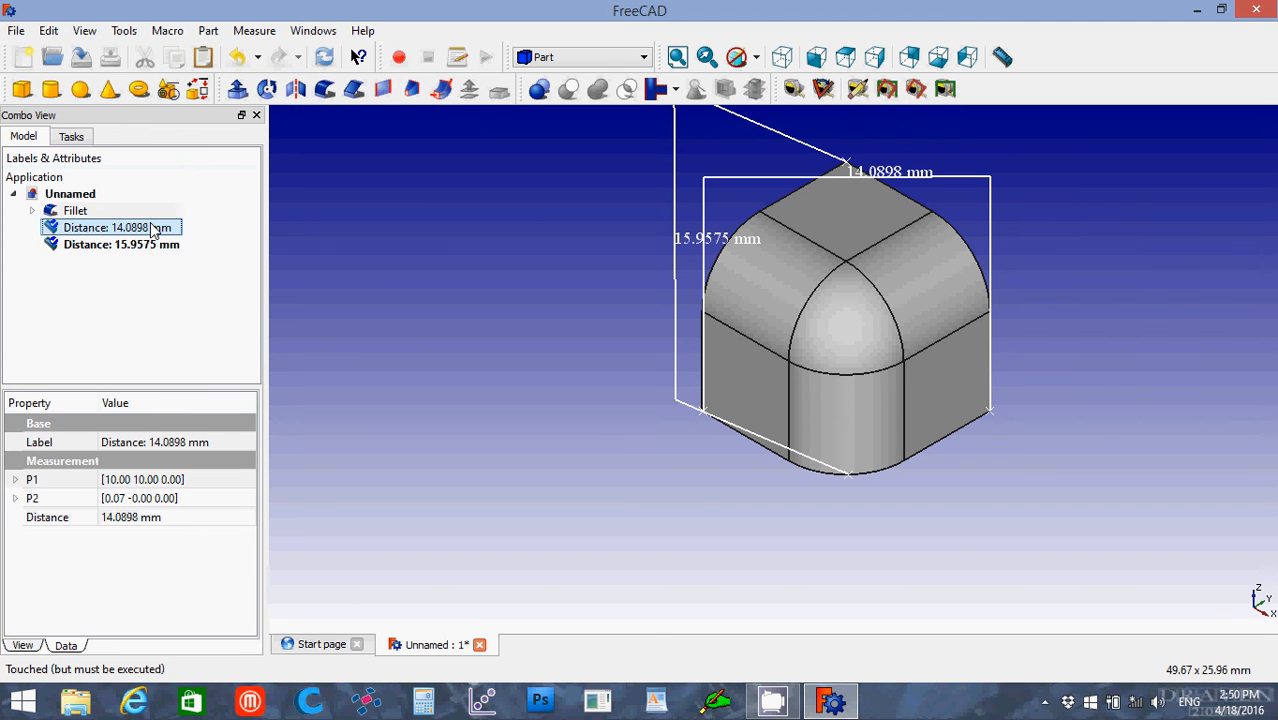
ctrl+click(145, 245)
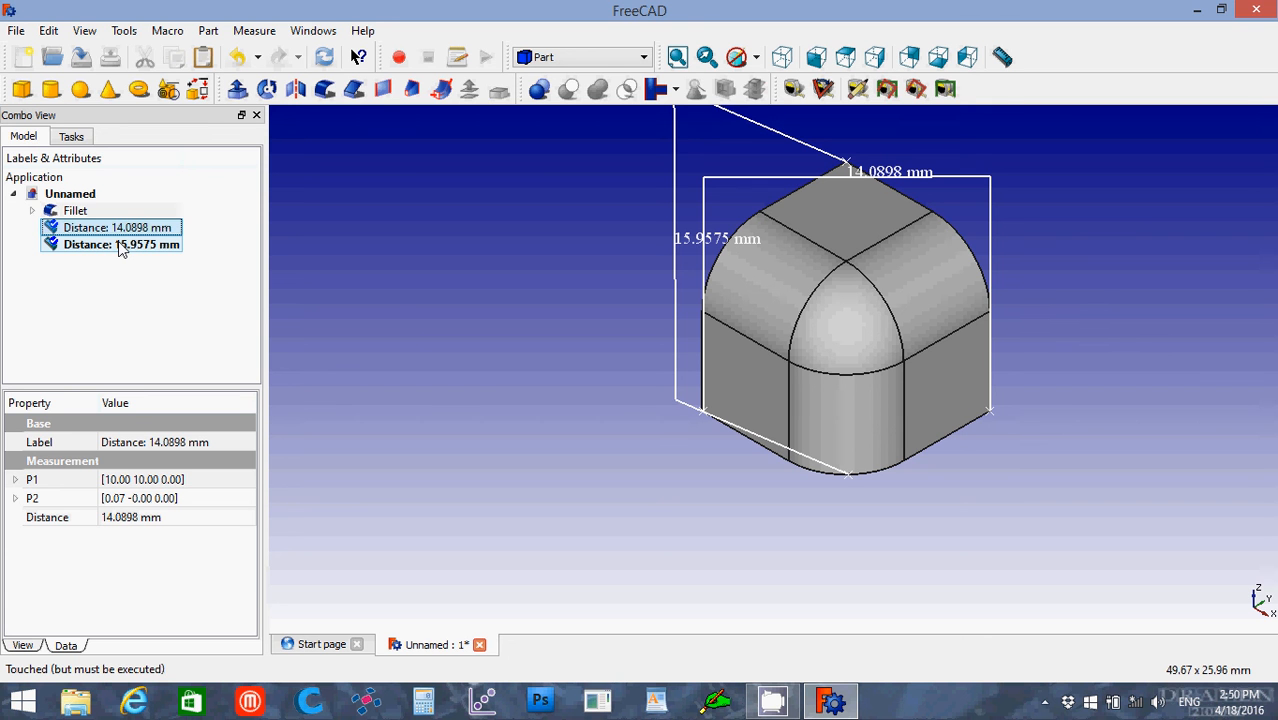
ctrl+click(122, 249)
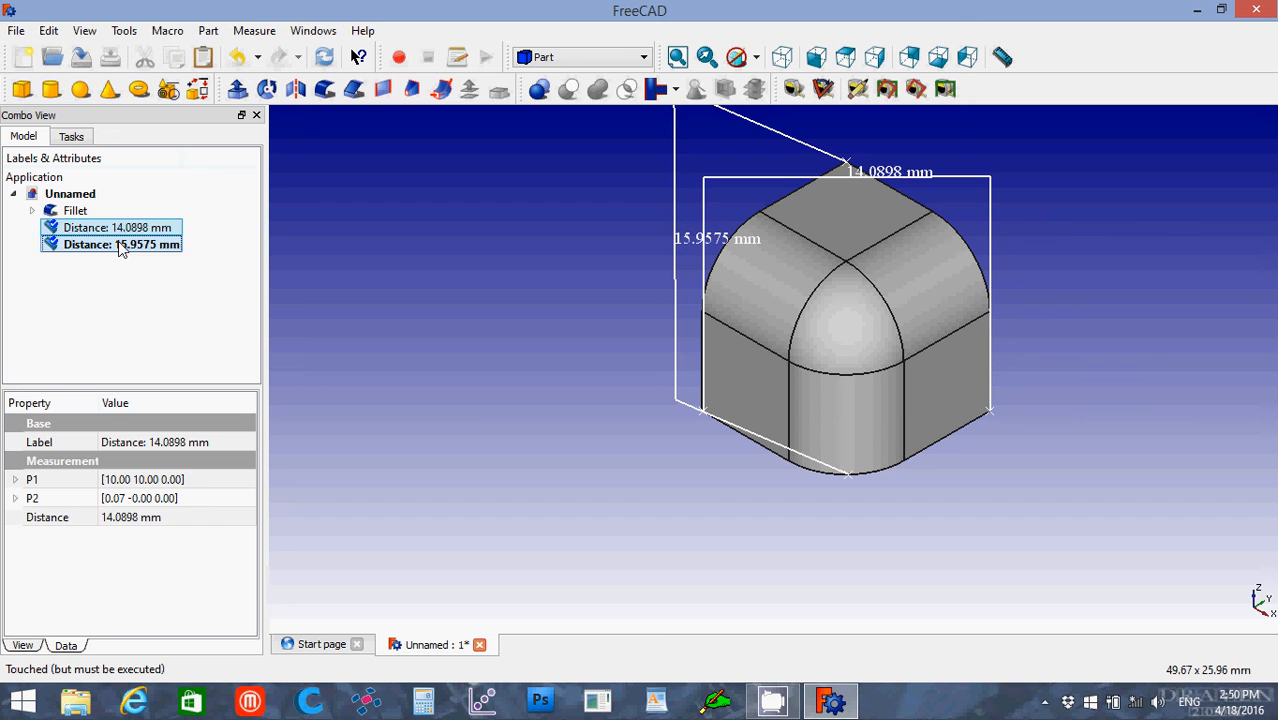
key(Delete)
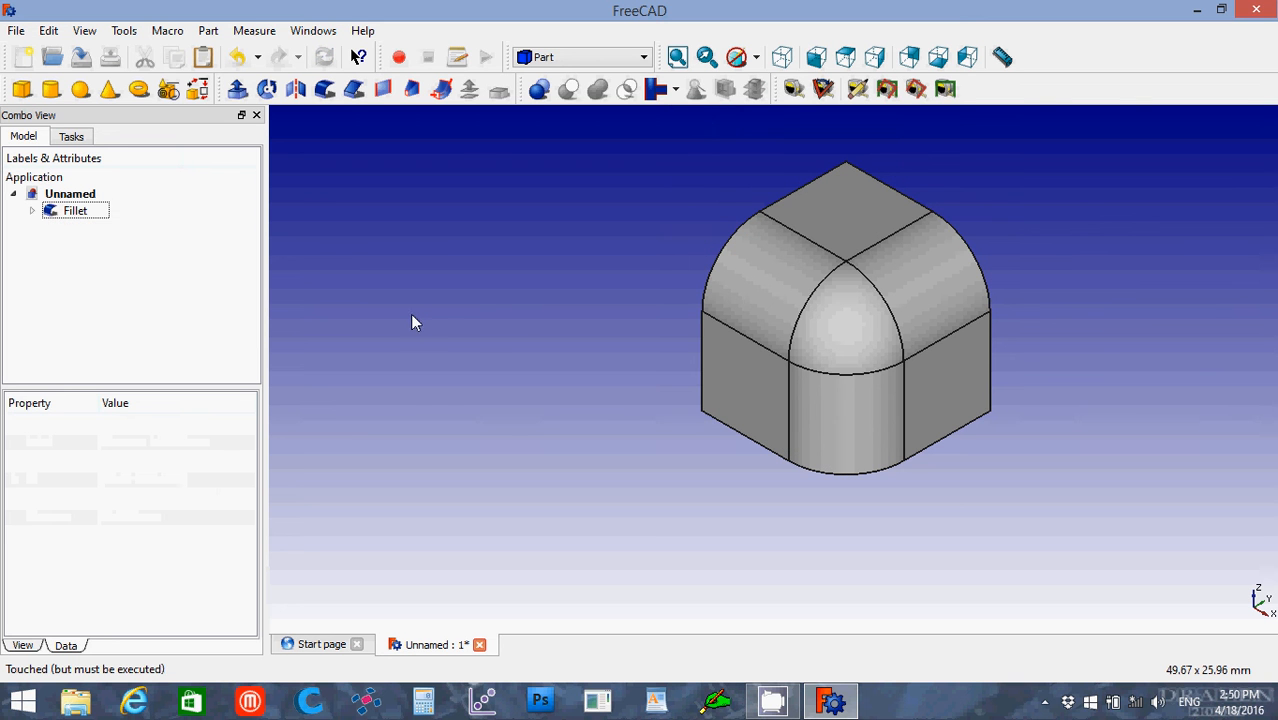
click(477, 316)
Step: Examine the fillet's placement properties, including its angle, position and the x, y and z components of its axis
click(74, 215)
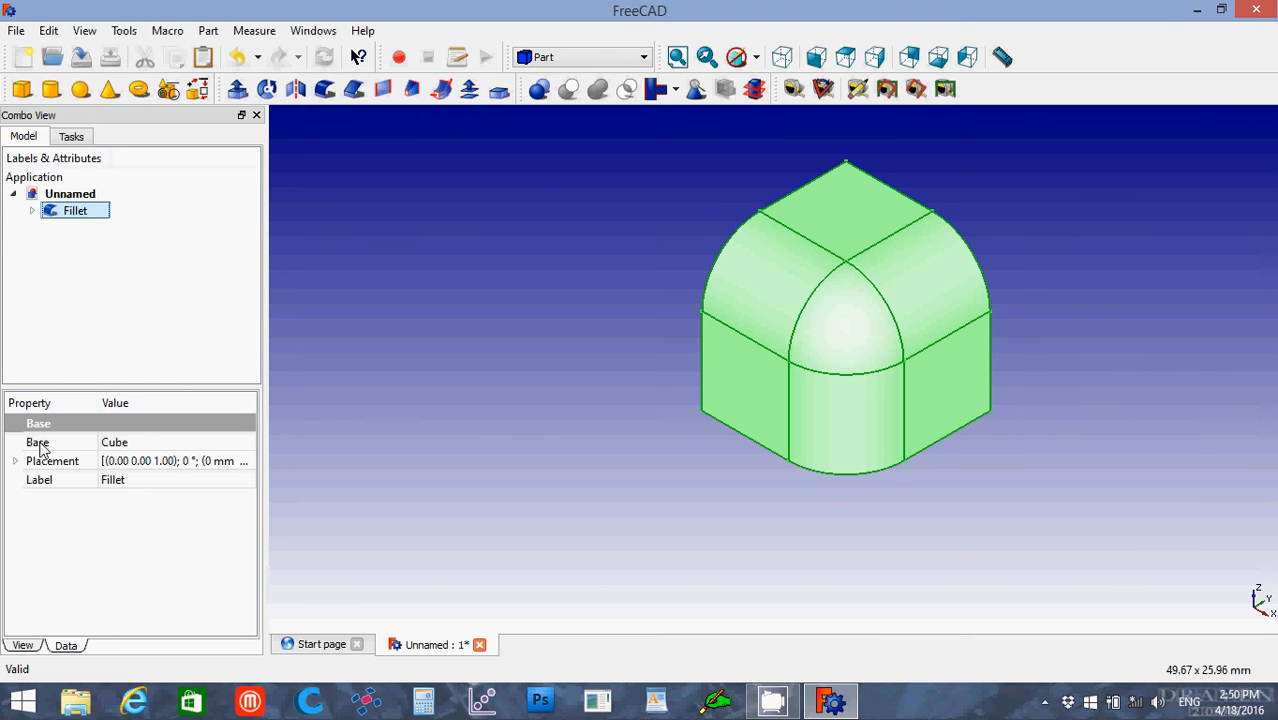
click(15, 461)
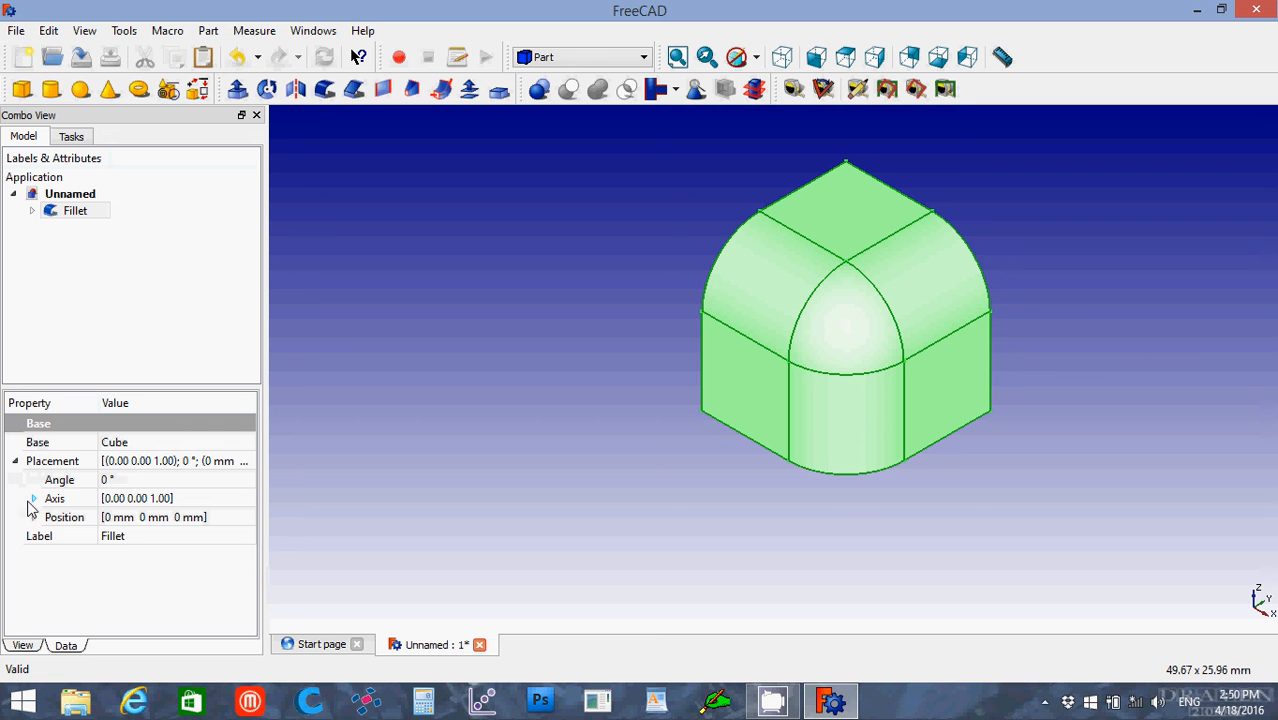
click(31, 500)
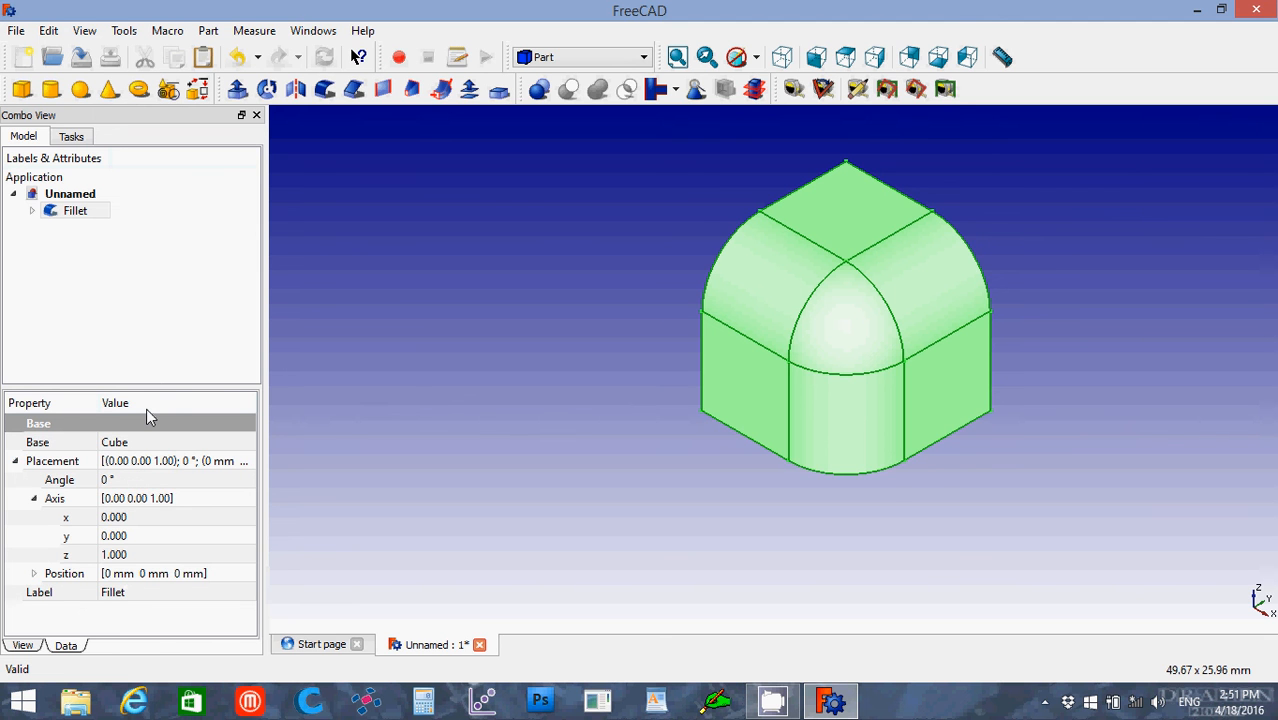
click(160, 228)
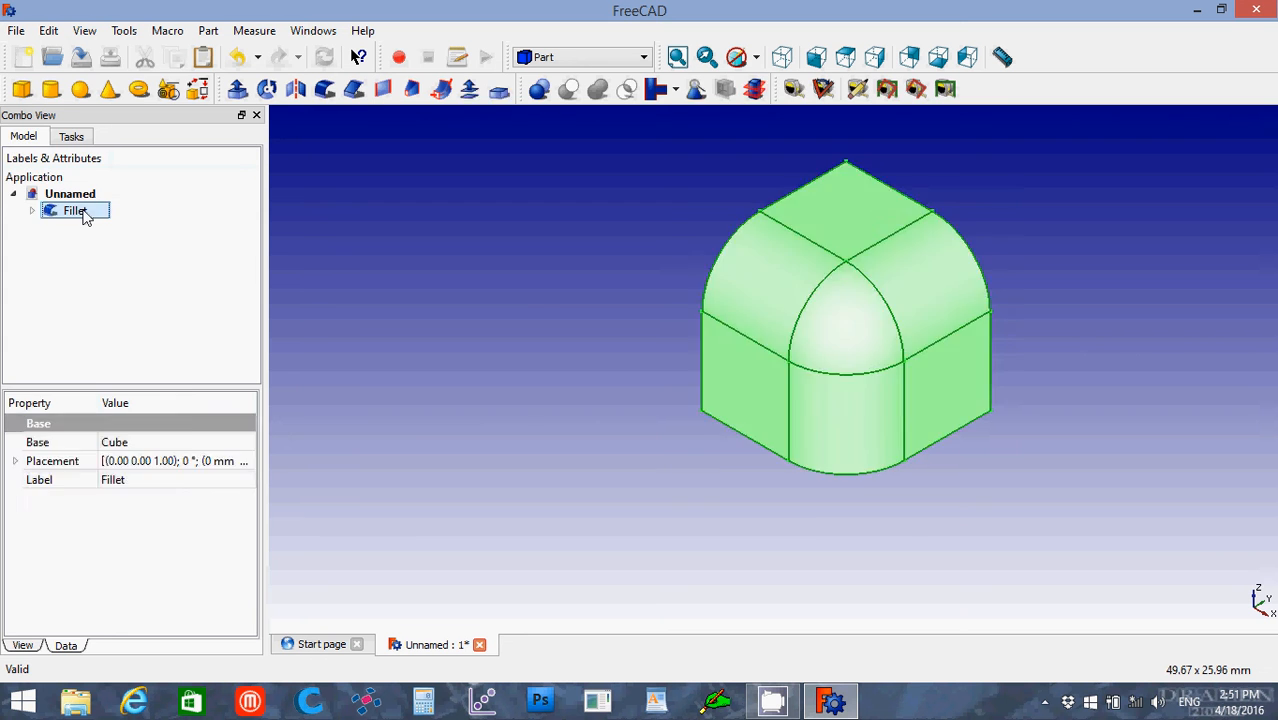
Step: Look over the fillet's edge and radius settings without changing them, and delete the fillet from the document
double_click(85, 217)
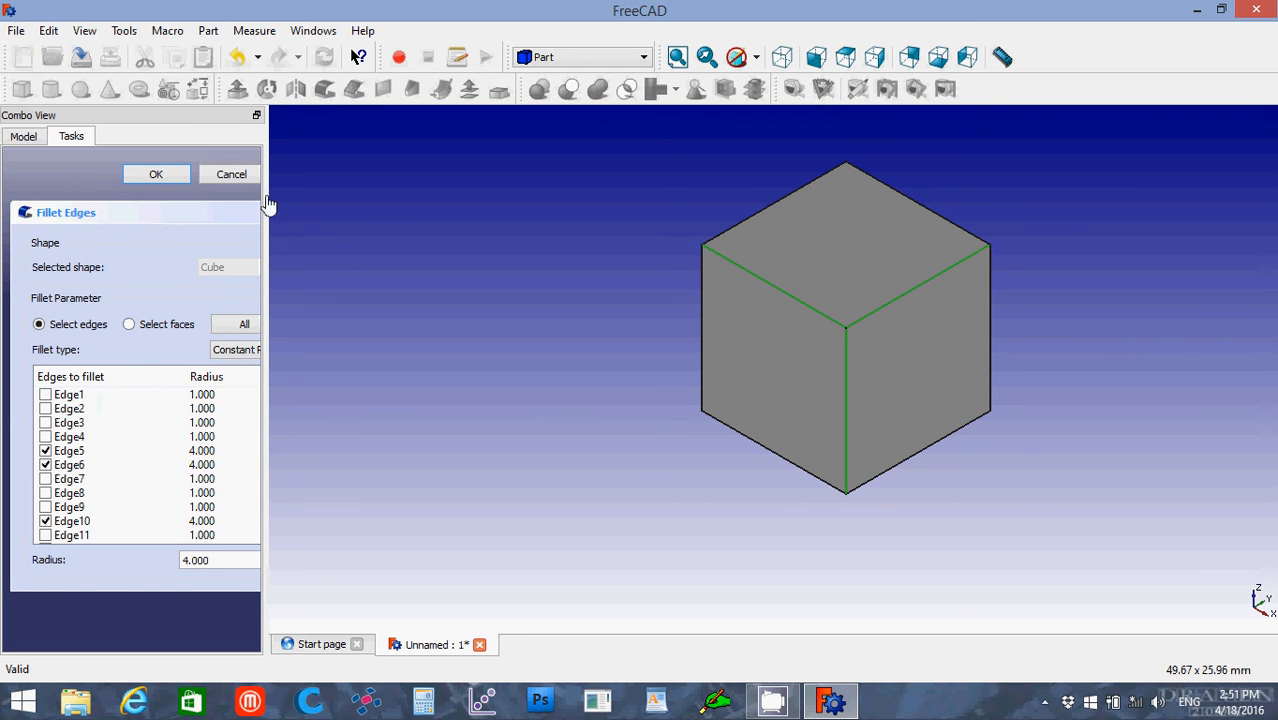
click(226, 180)
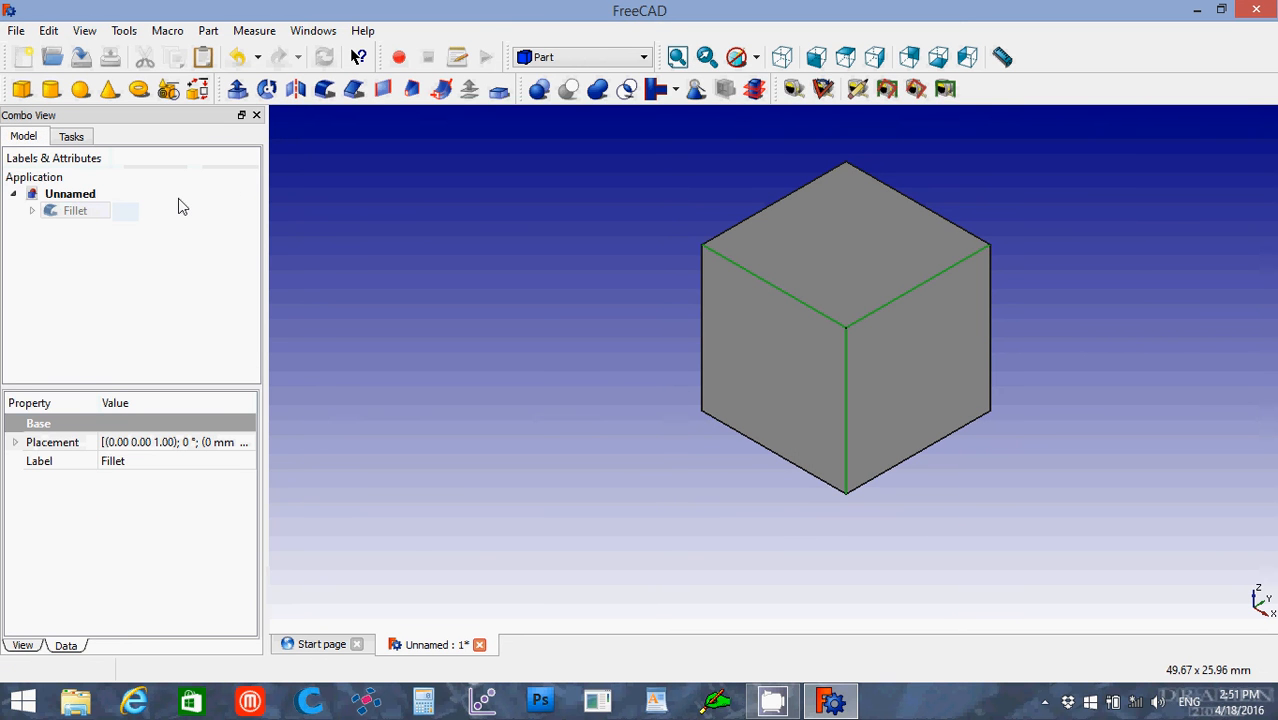
double_click(86, 214)
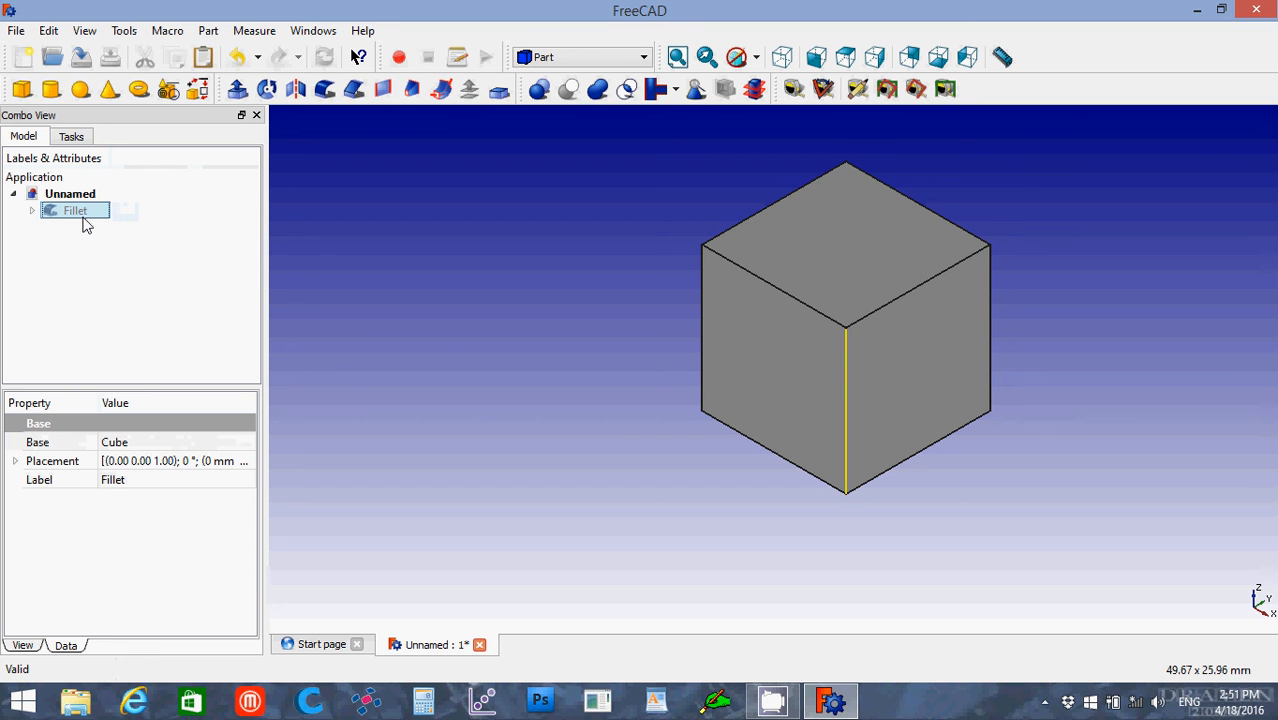
key(Delete)
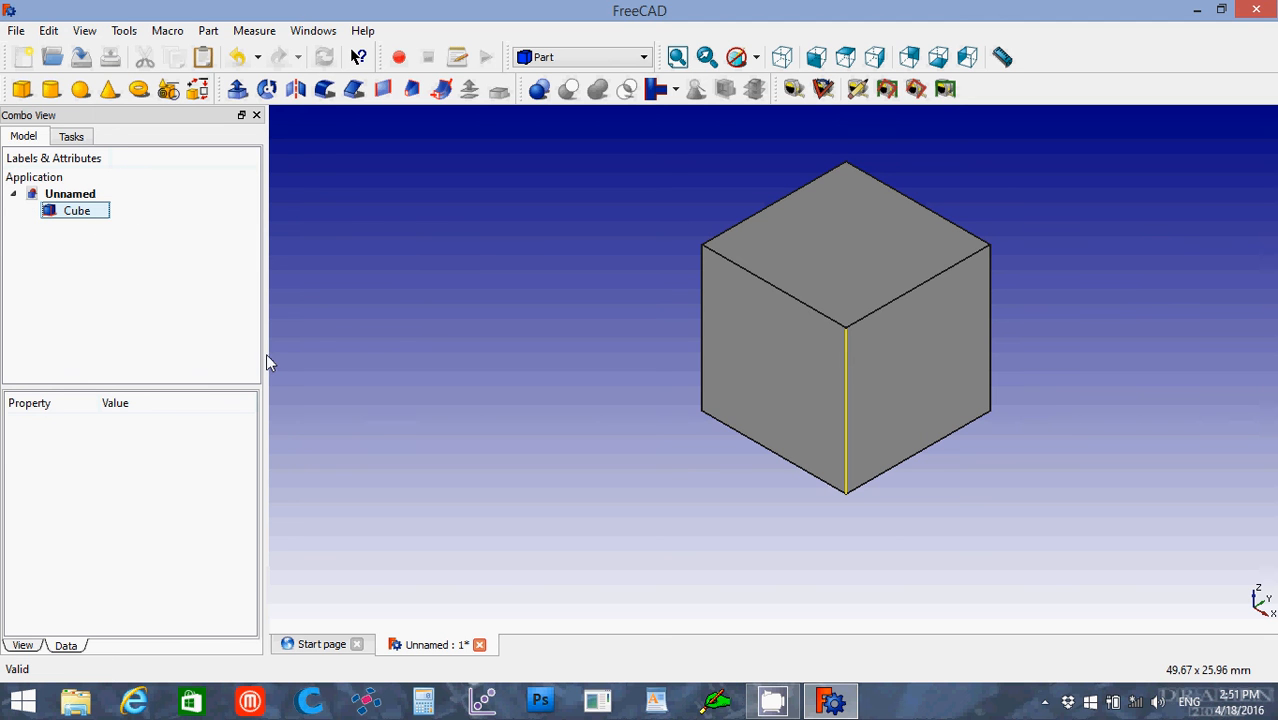
Step: Put the cube into Transform mode and shift it freely in two directions with its movement arrows
click(76, 216)
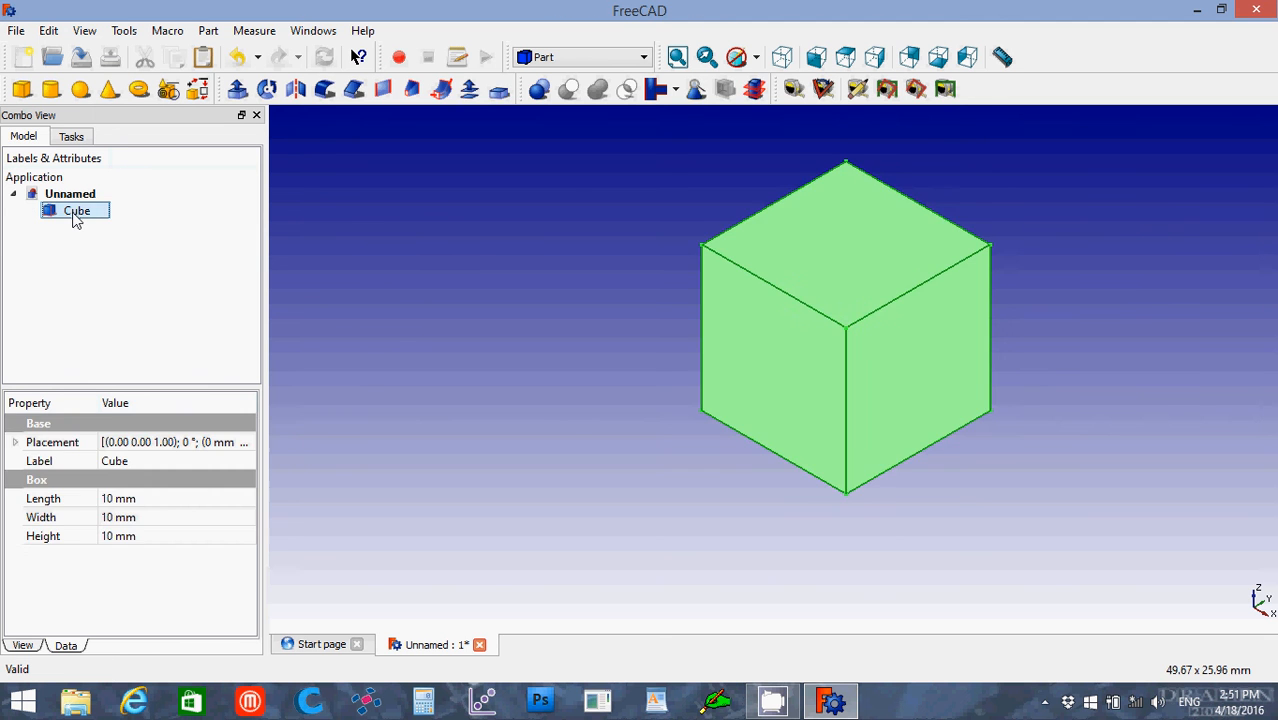
double_click(76, 213)
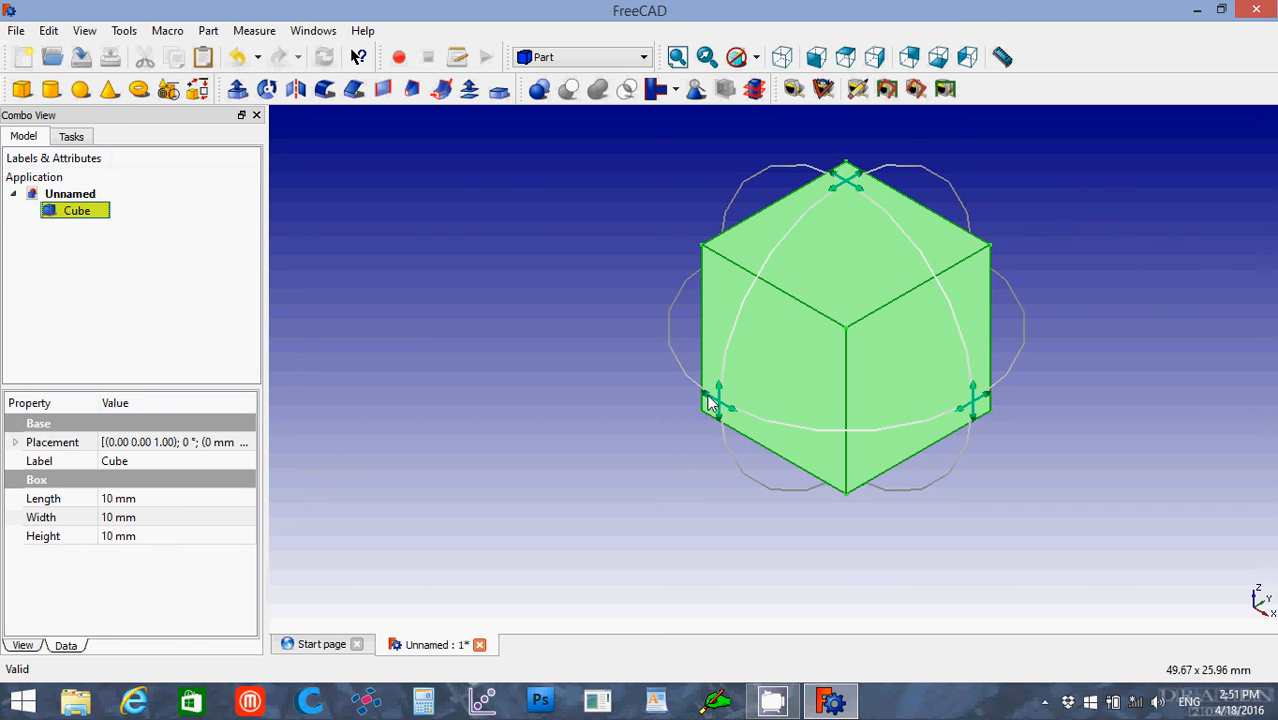
drag(722, 413, 523, 398)
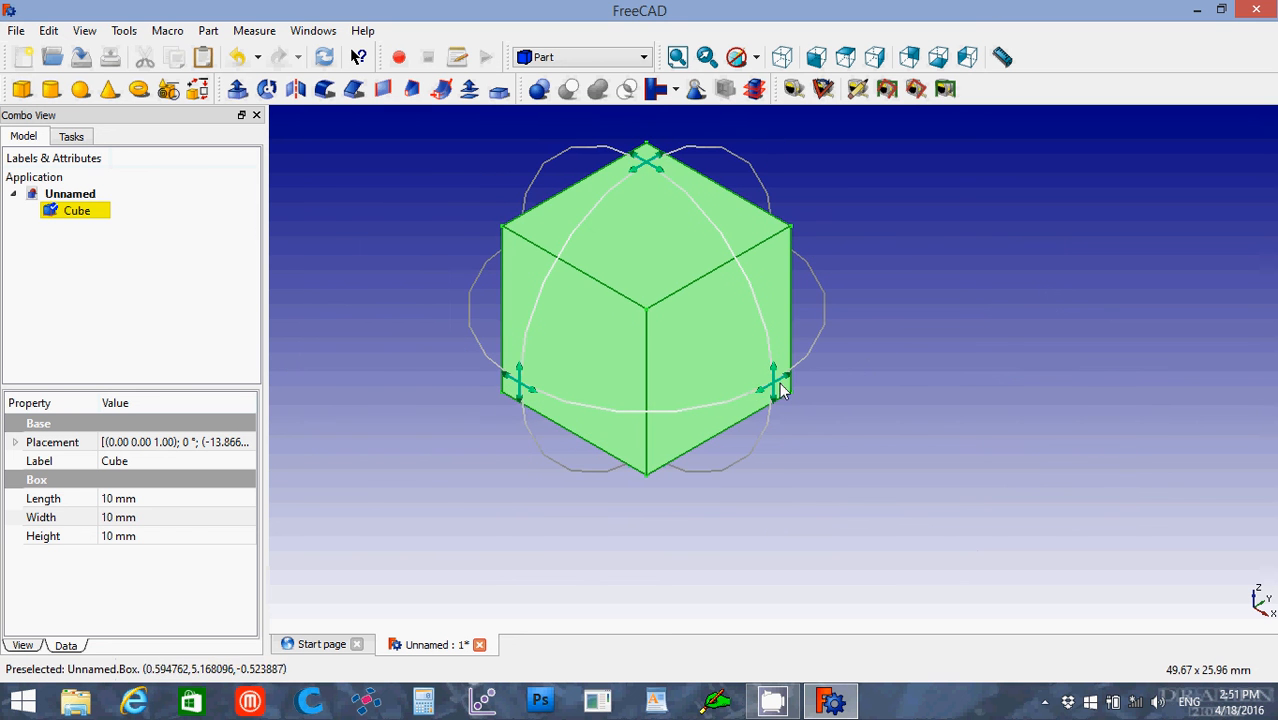
drag(771, 393, 907, 422)
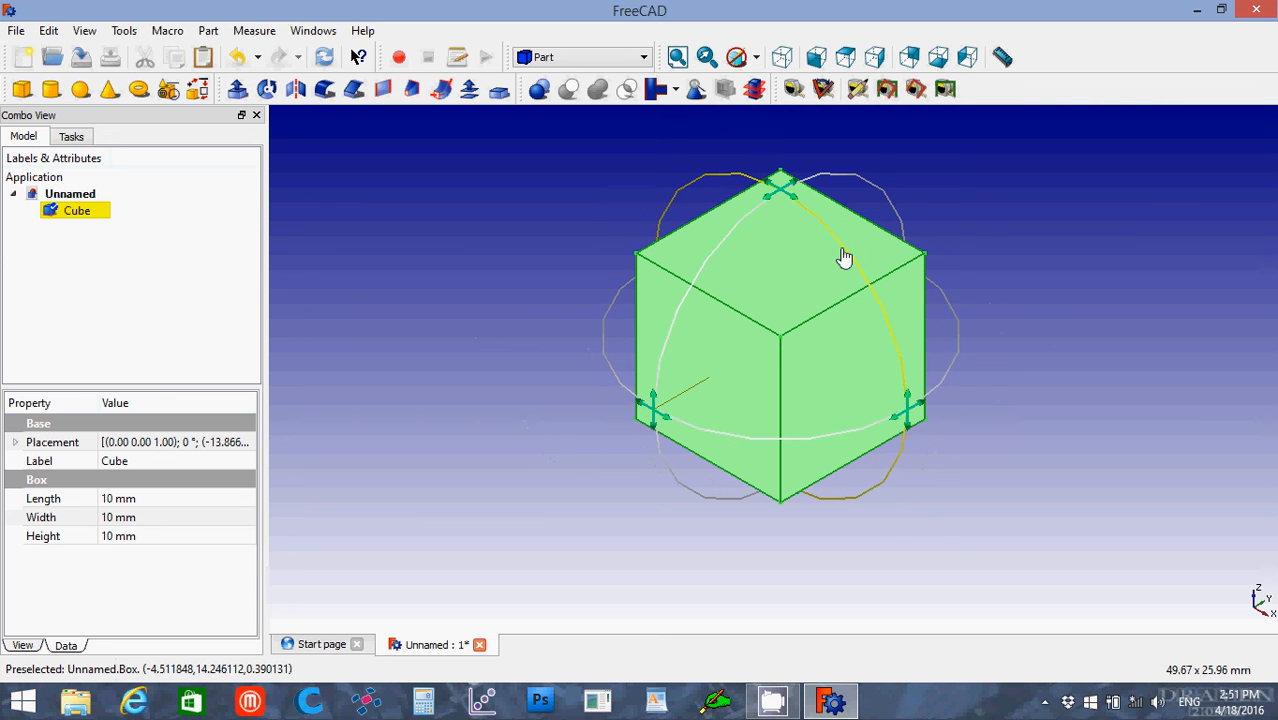
Step: Rotate the cube freely about several of its axes and reposition it using the transform manipulator
drag(843, 257, 903, 462)
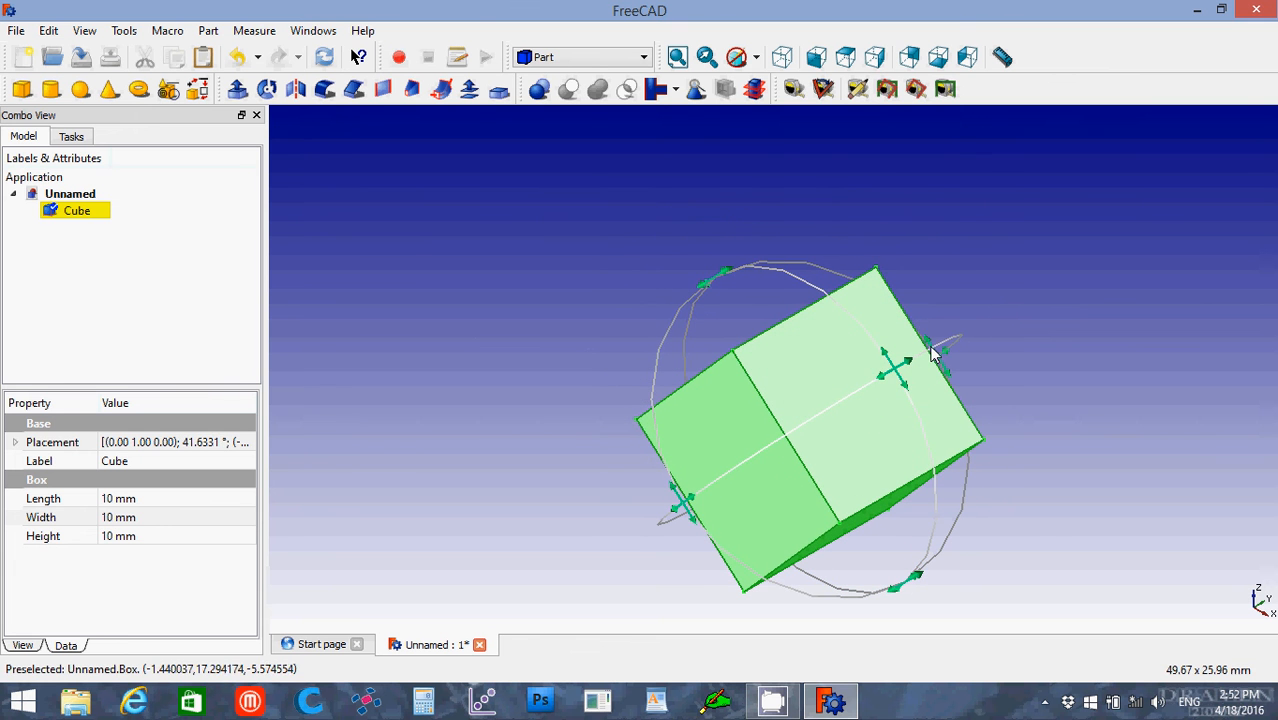
drag(933, 355, 844, 400)
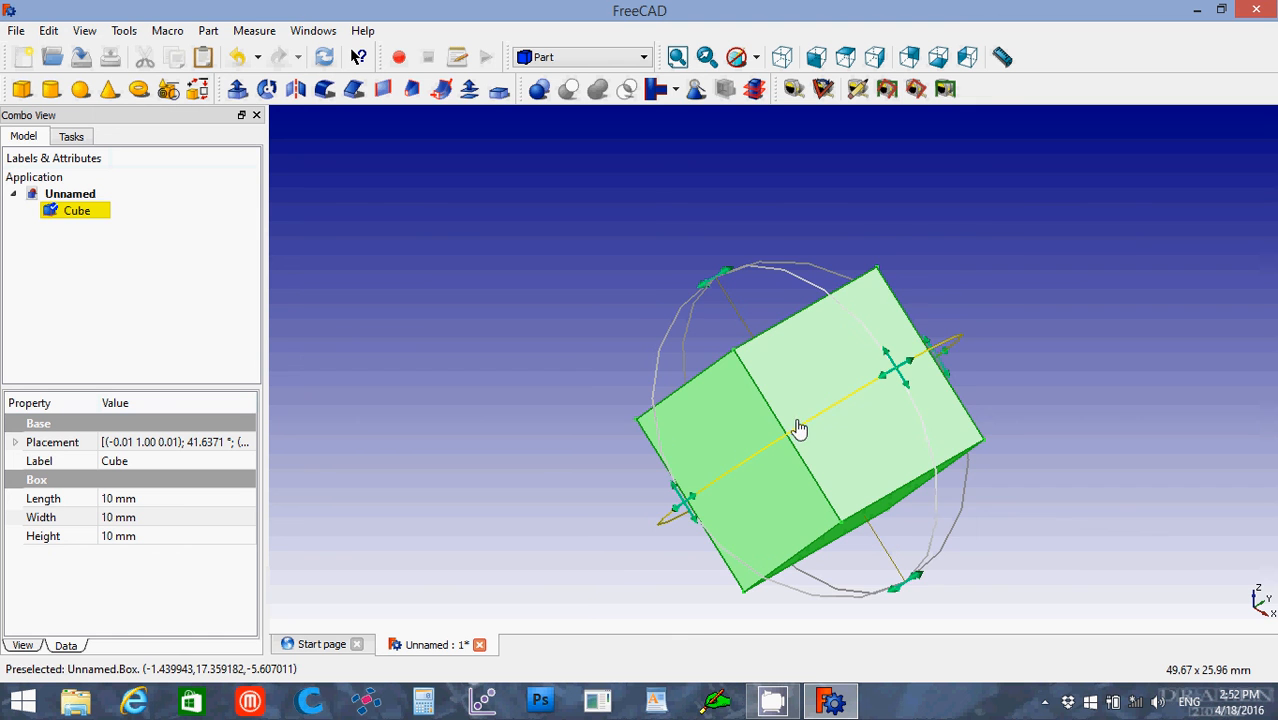
drag(719, 476, 651, 502)
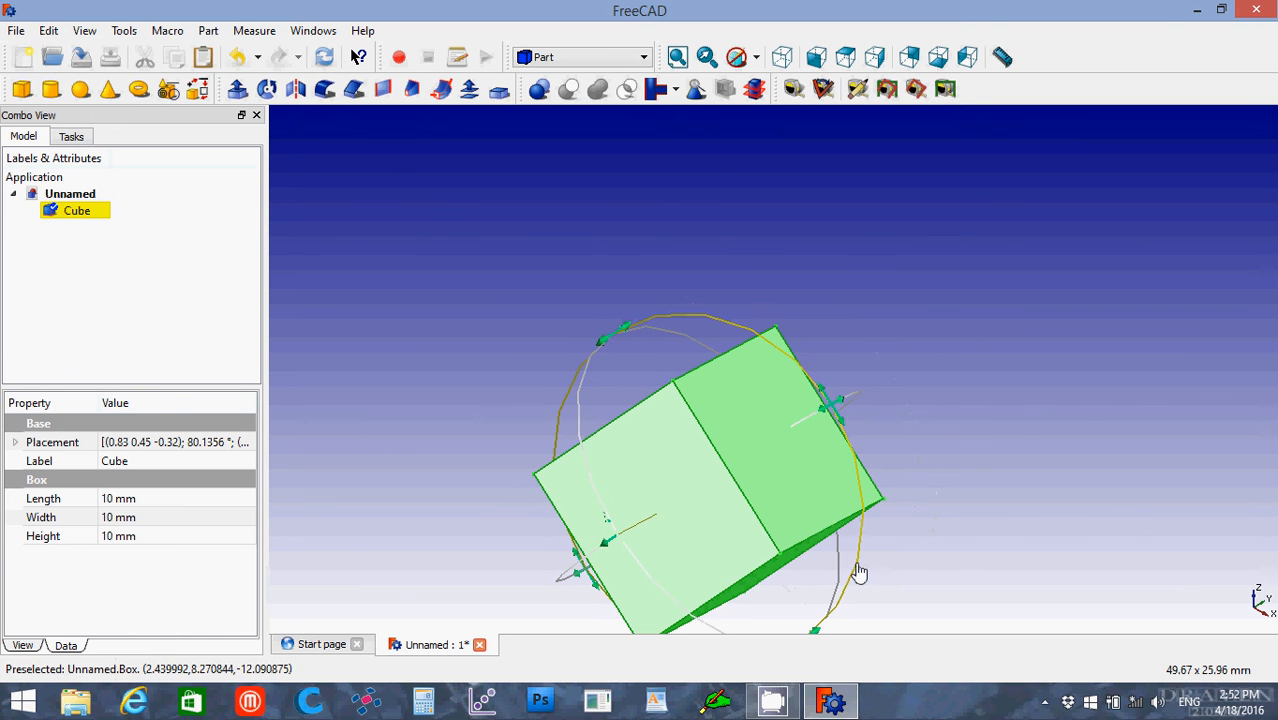
drag(854, 478, 422, 245)
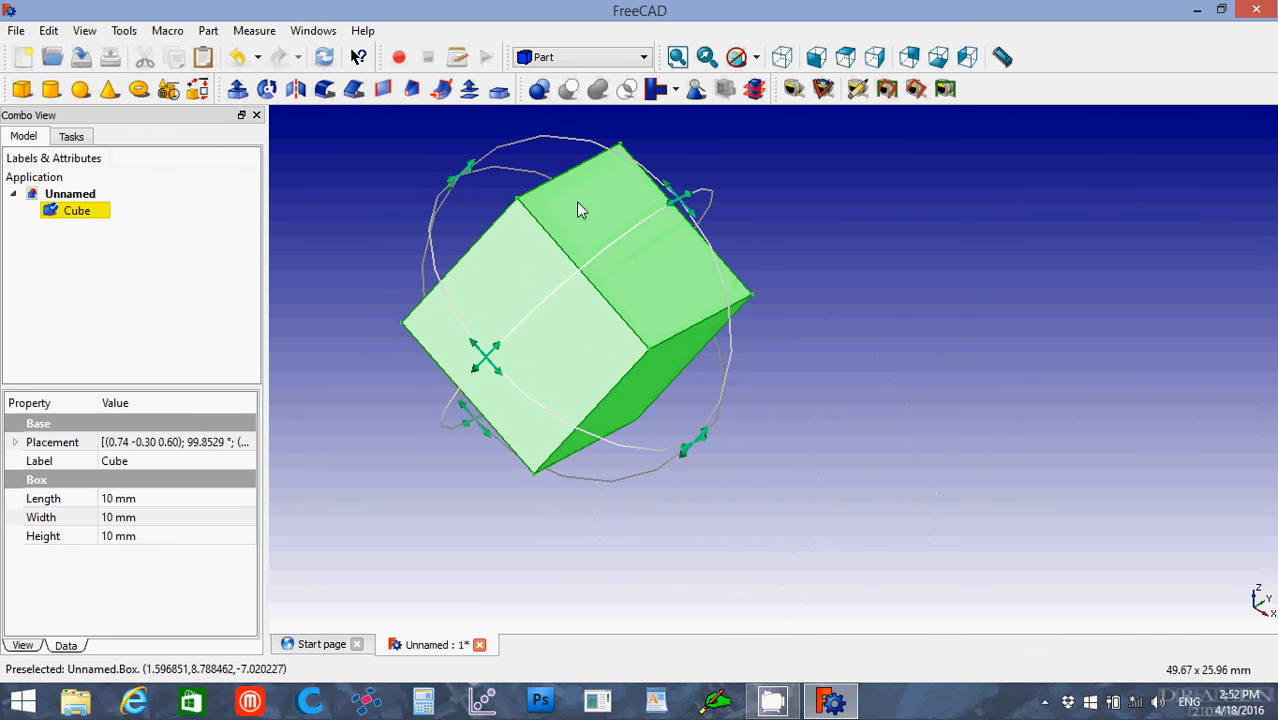
drag(705, 190, 455, 388)
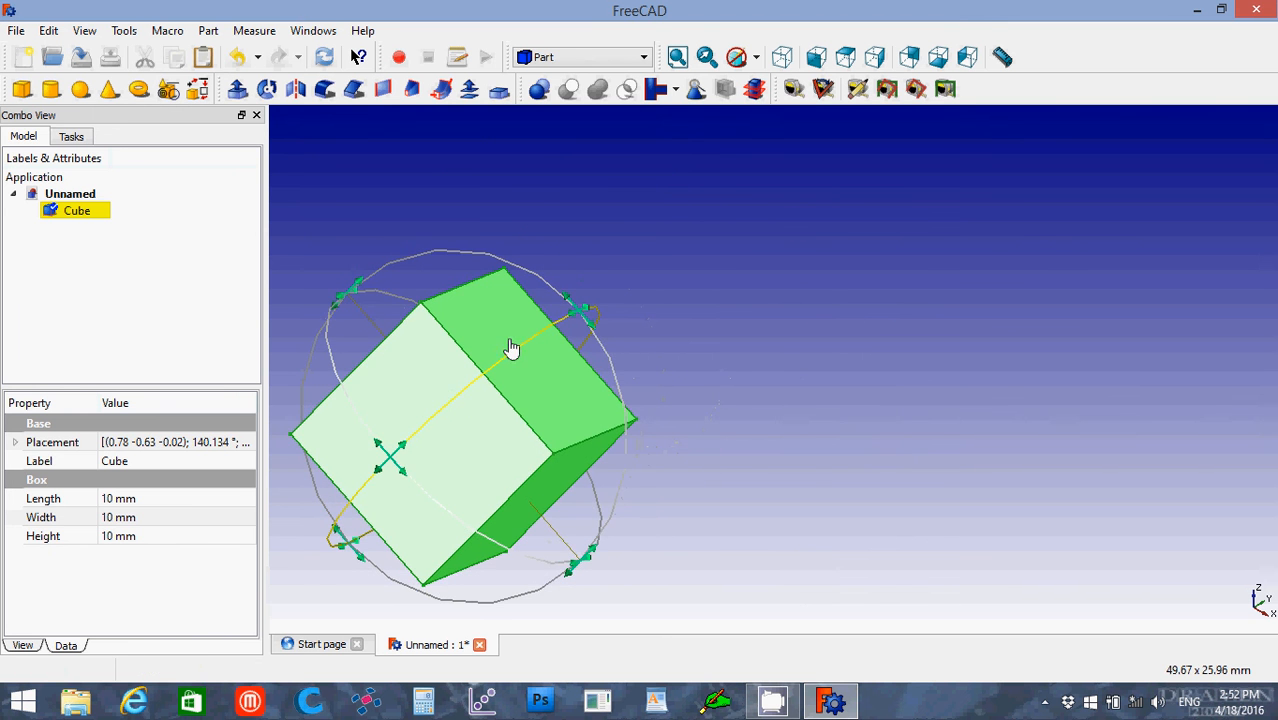
drag(735, 242, 650, 274)
drag(560, 376, 545, 380)
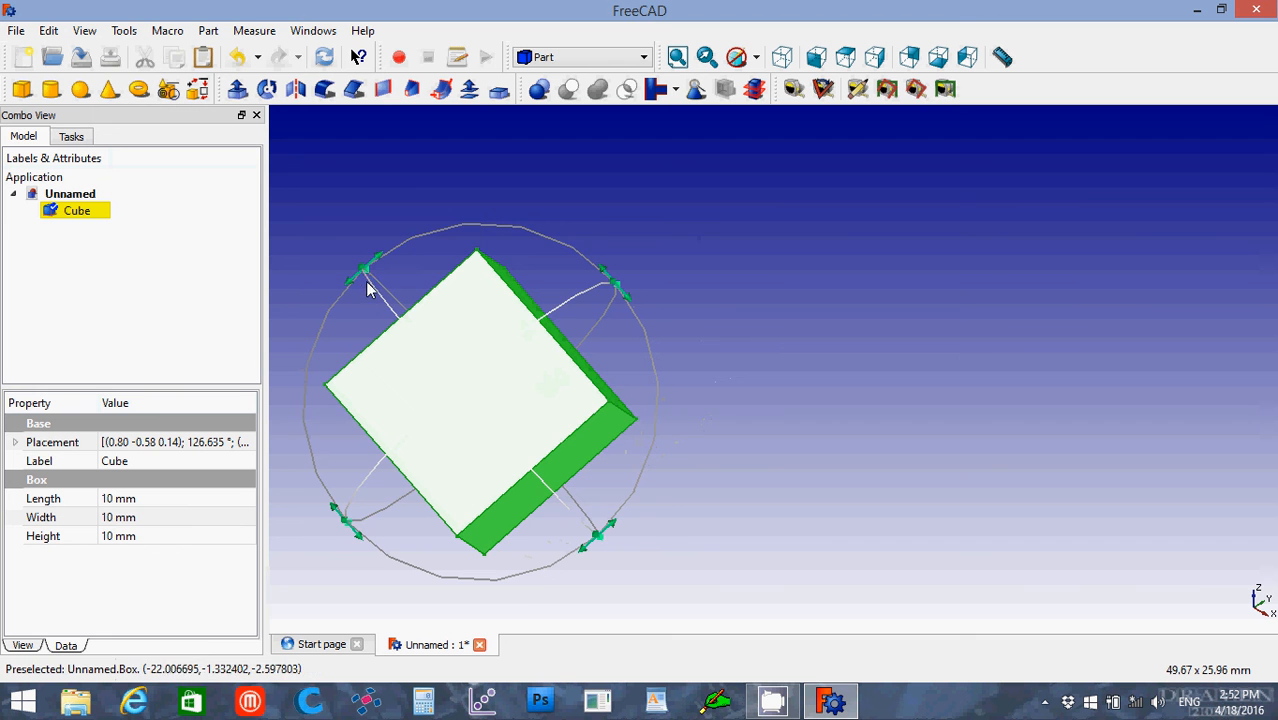
drag(417, 317, 642, 277)
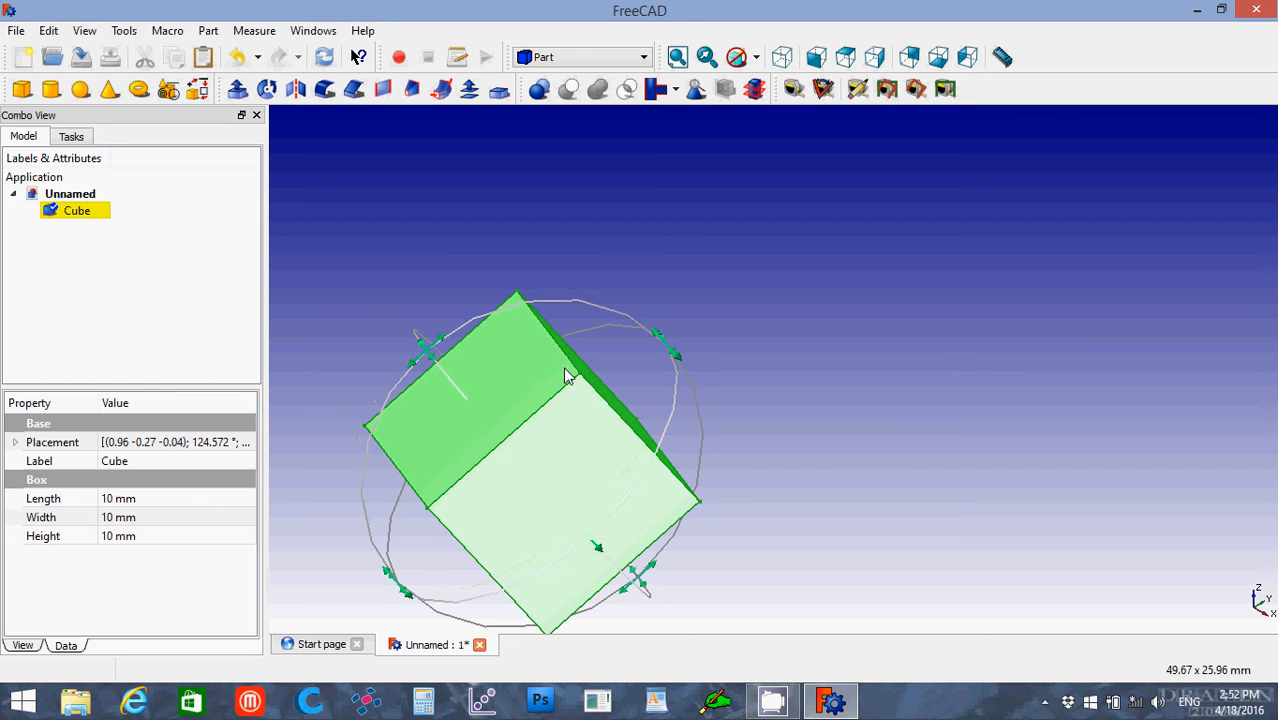
Step: Finish the transform editing of the cube
right_click(539, 422)
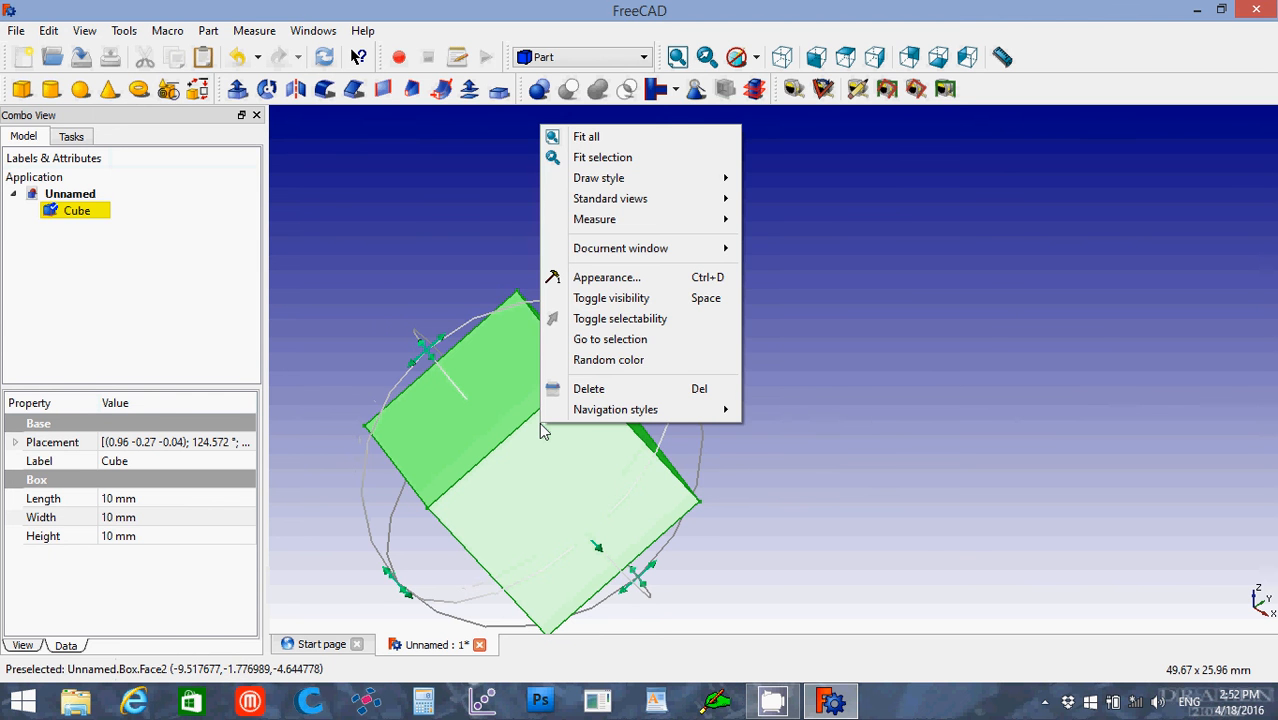
click(541, 425)
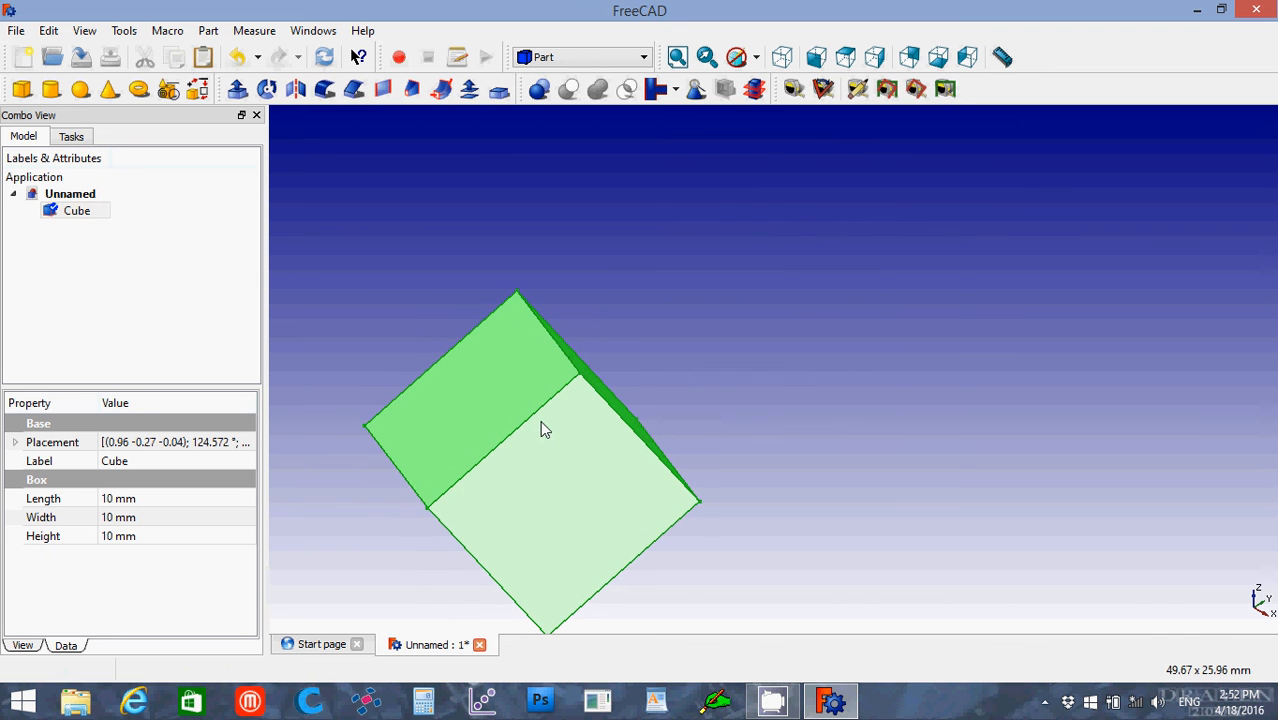
double_click(77, 211)
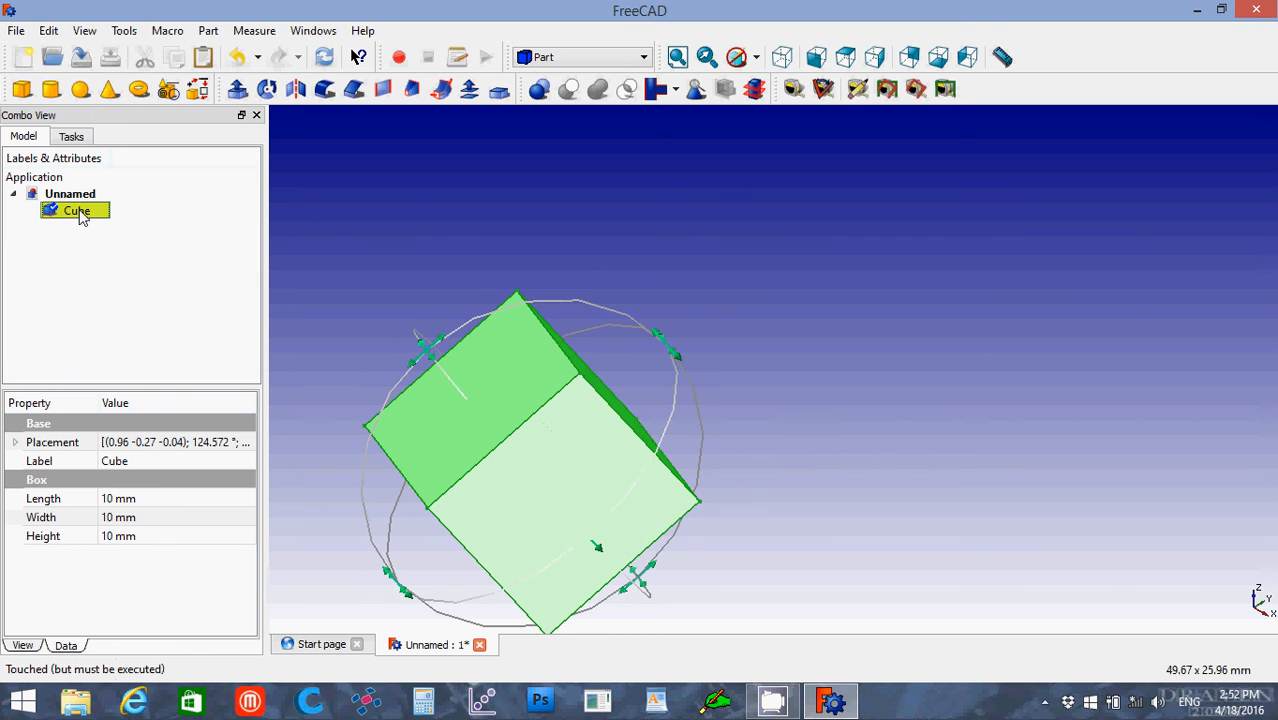
right_click(82, 218)
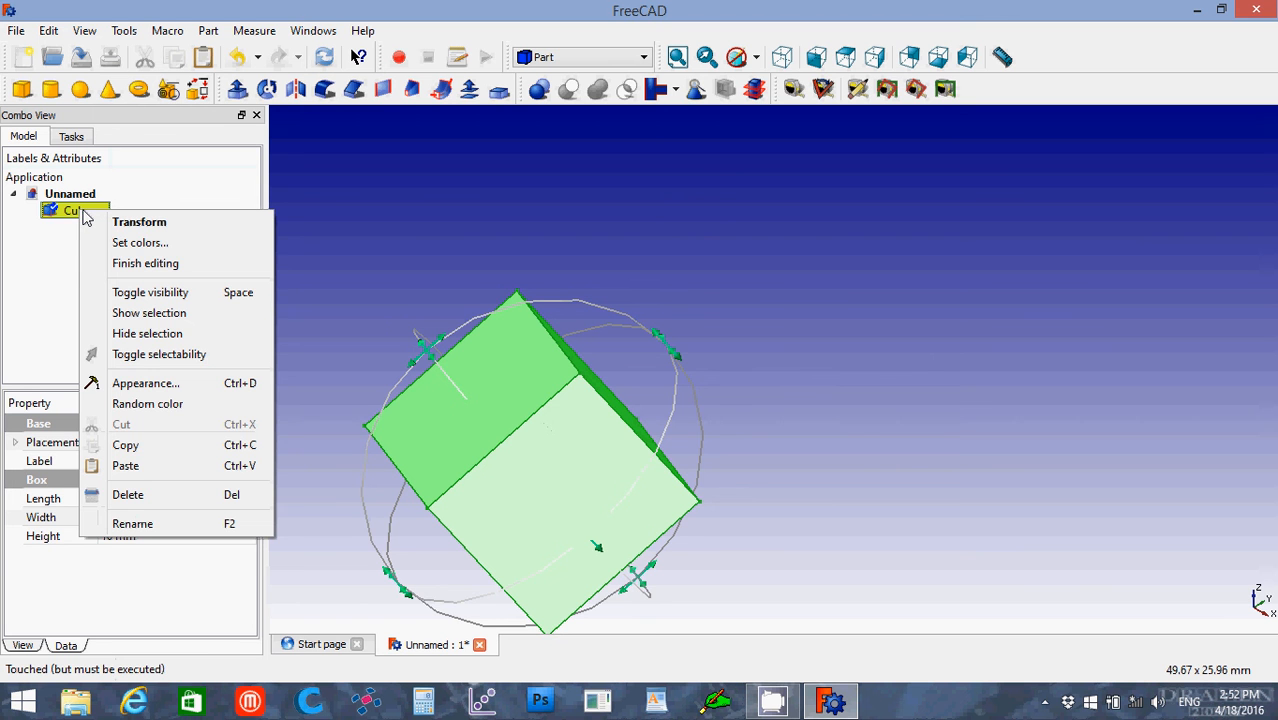
click(128, 264)
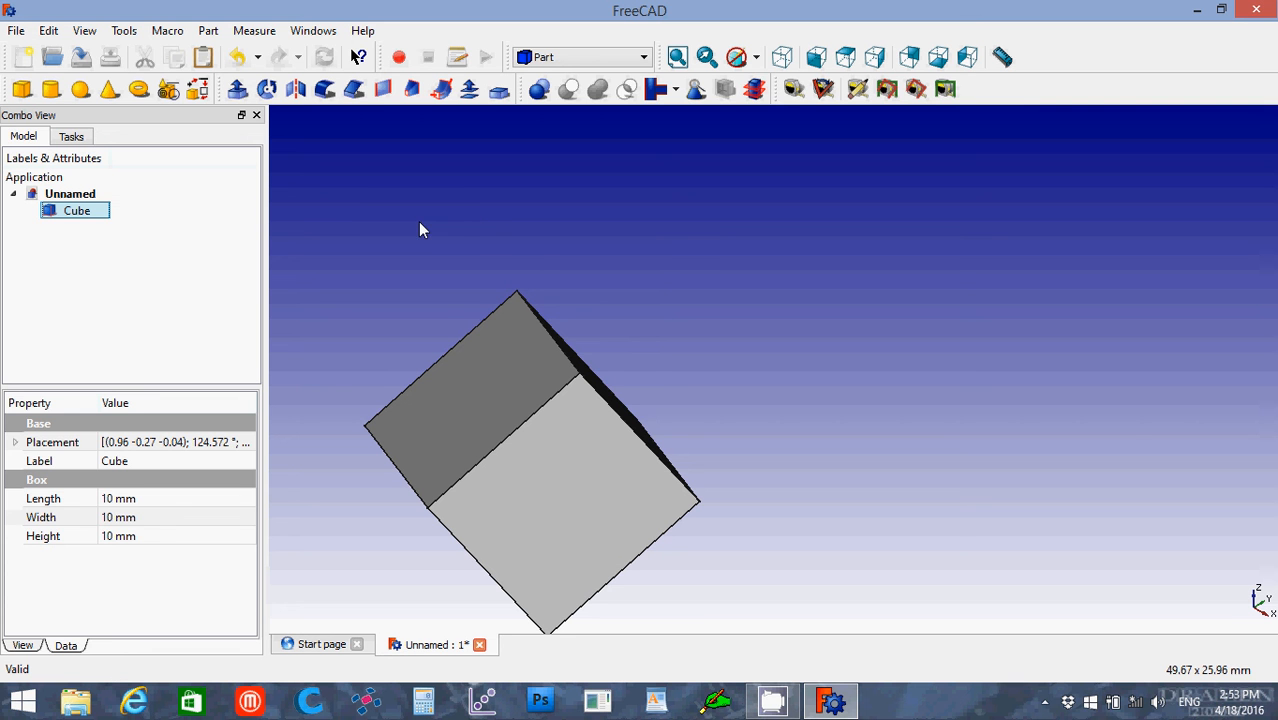
Step: Delete the cube from the document
click(484, 230)
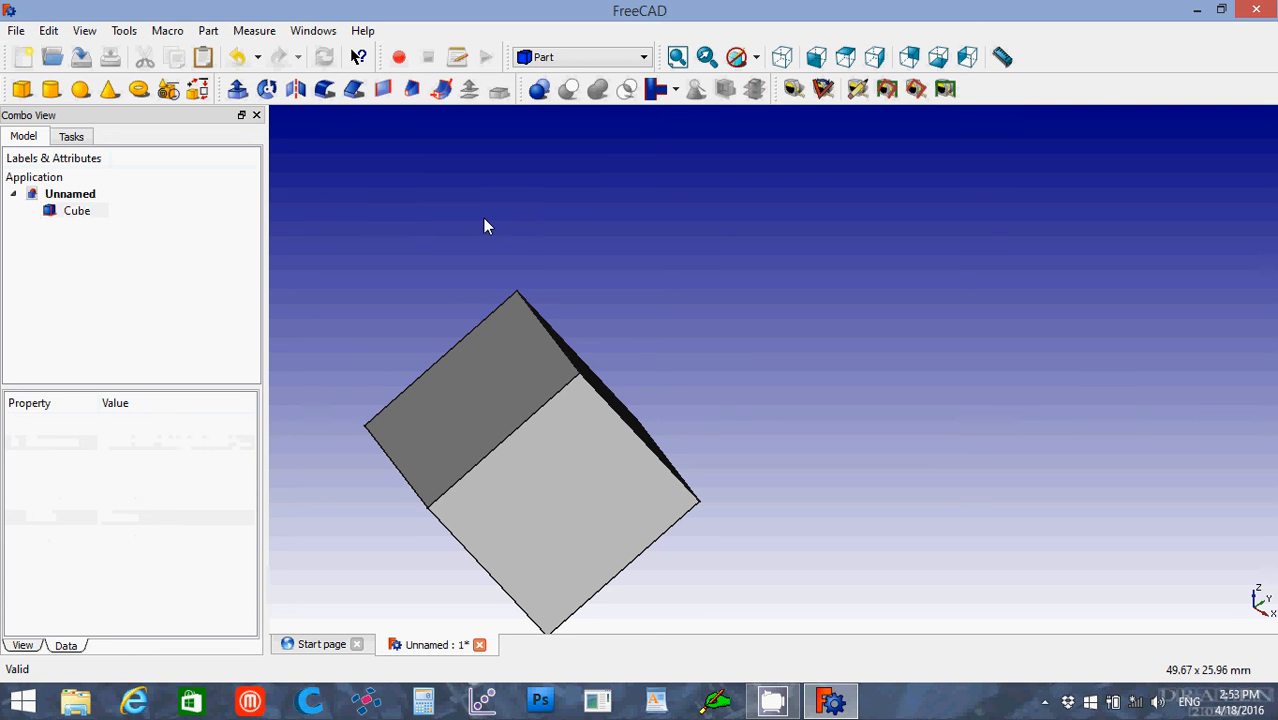
click(78, 212)
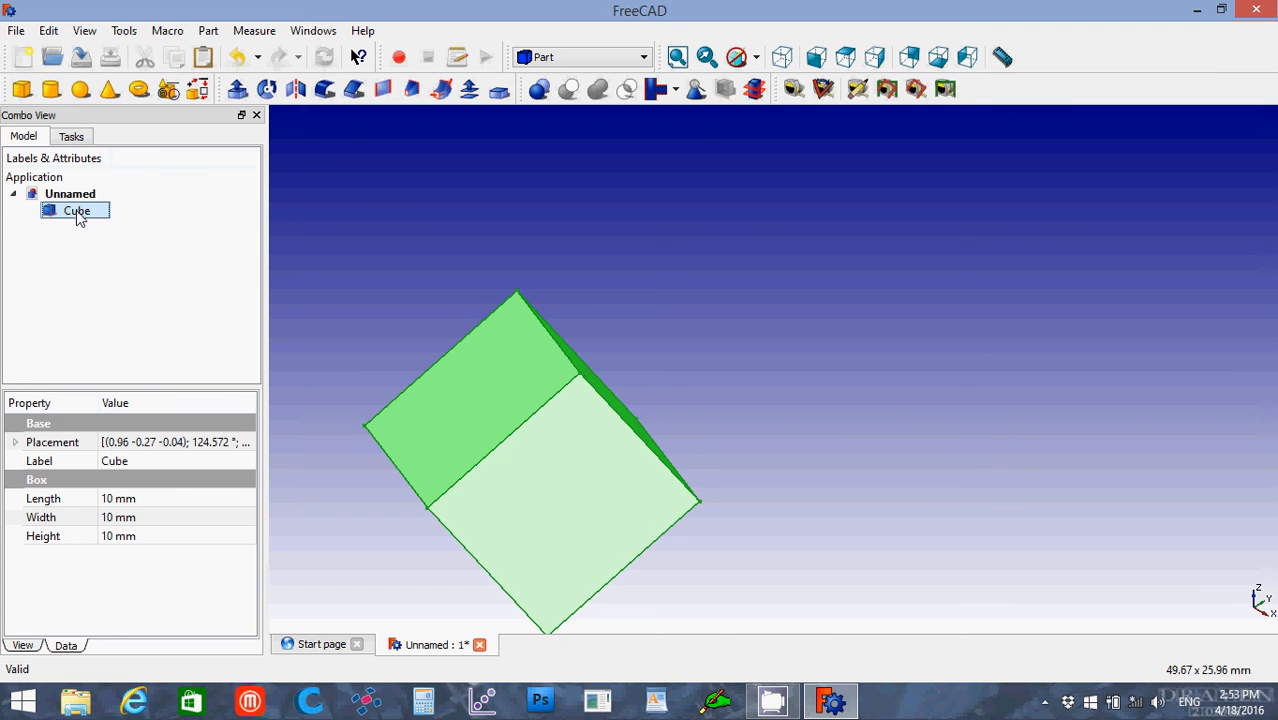
key(Delete)
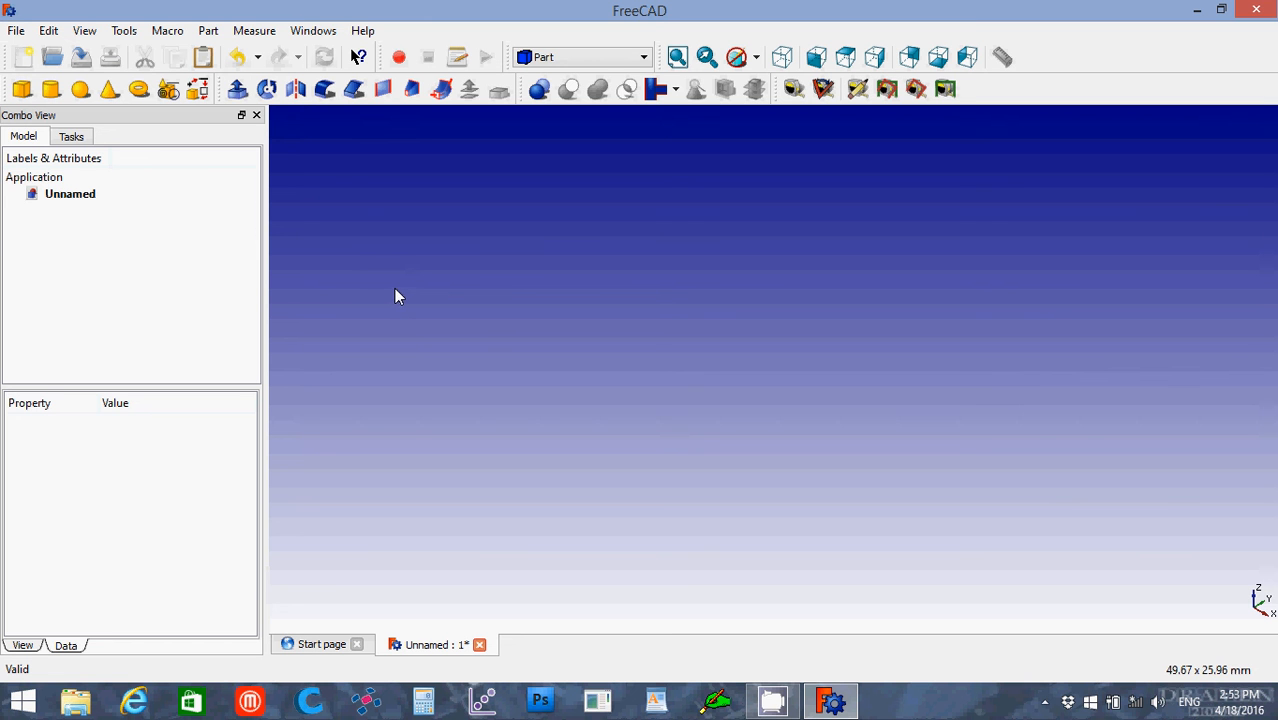
Step: Create a parametric plane primitive with a length of 100 mm and a width of 100 mm, and close the primitives dialog
click(168, 90)
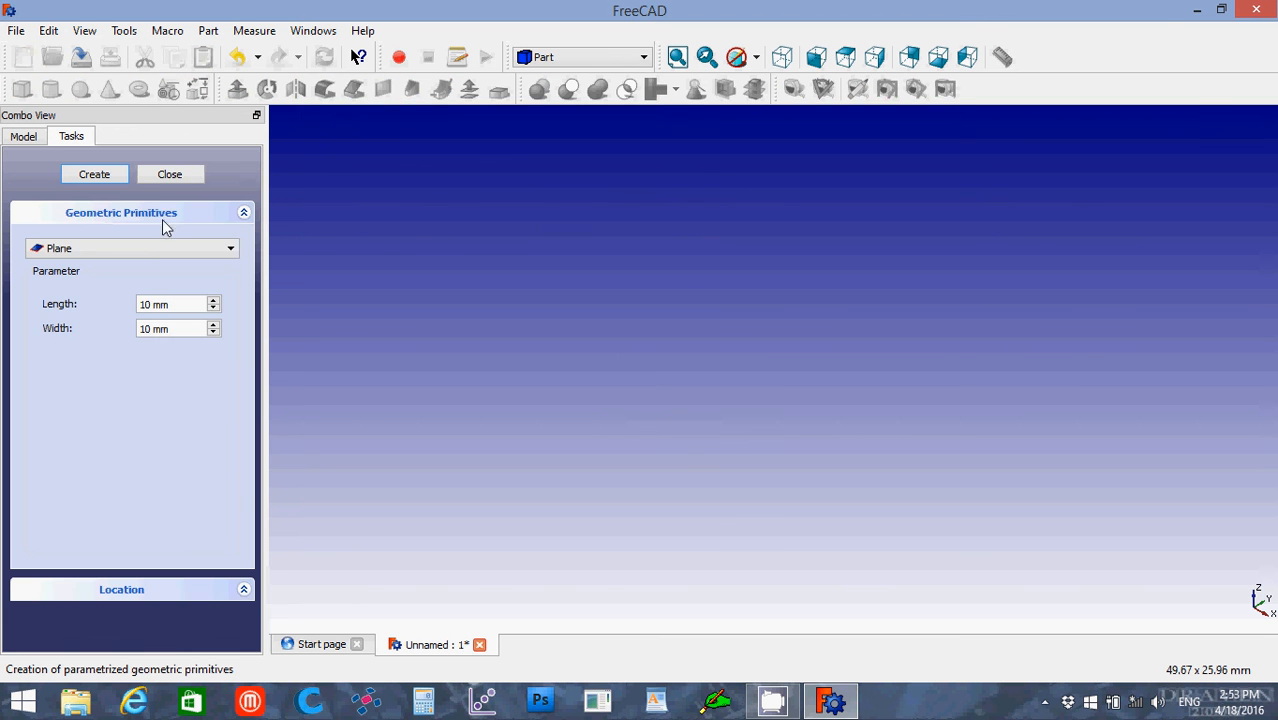
click(149, 250)
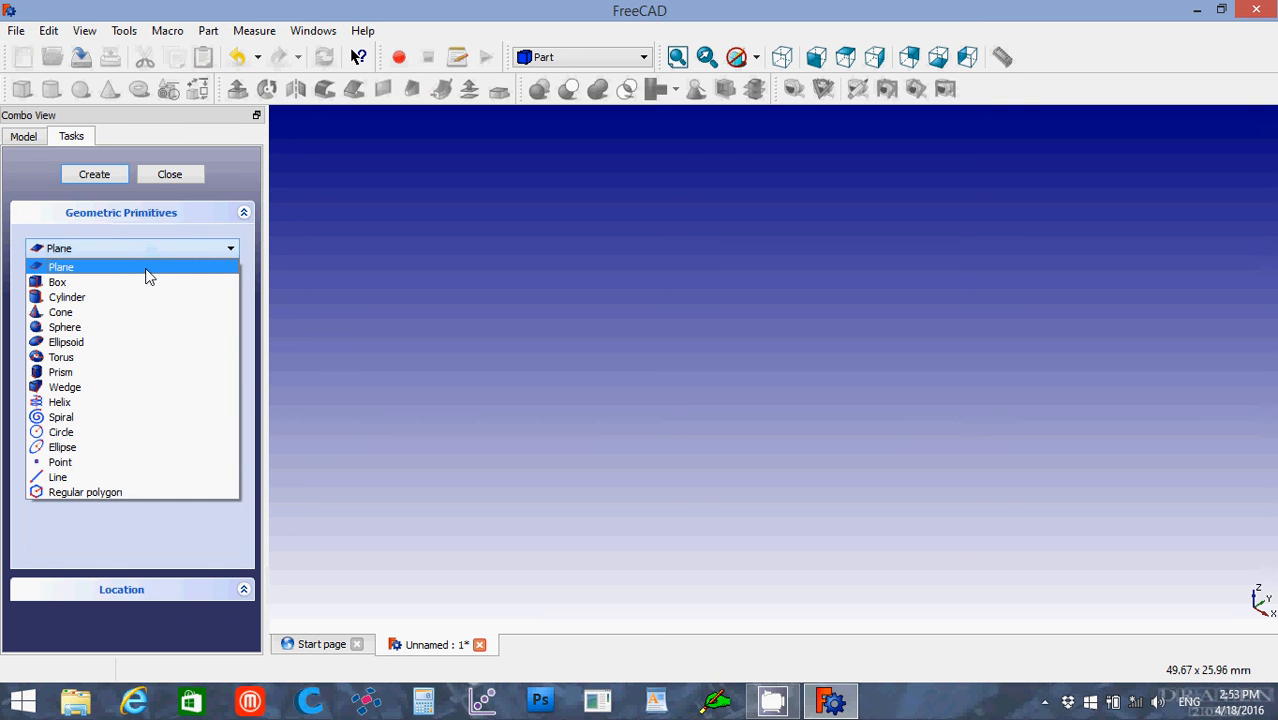
click(146, 275)
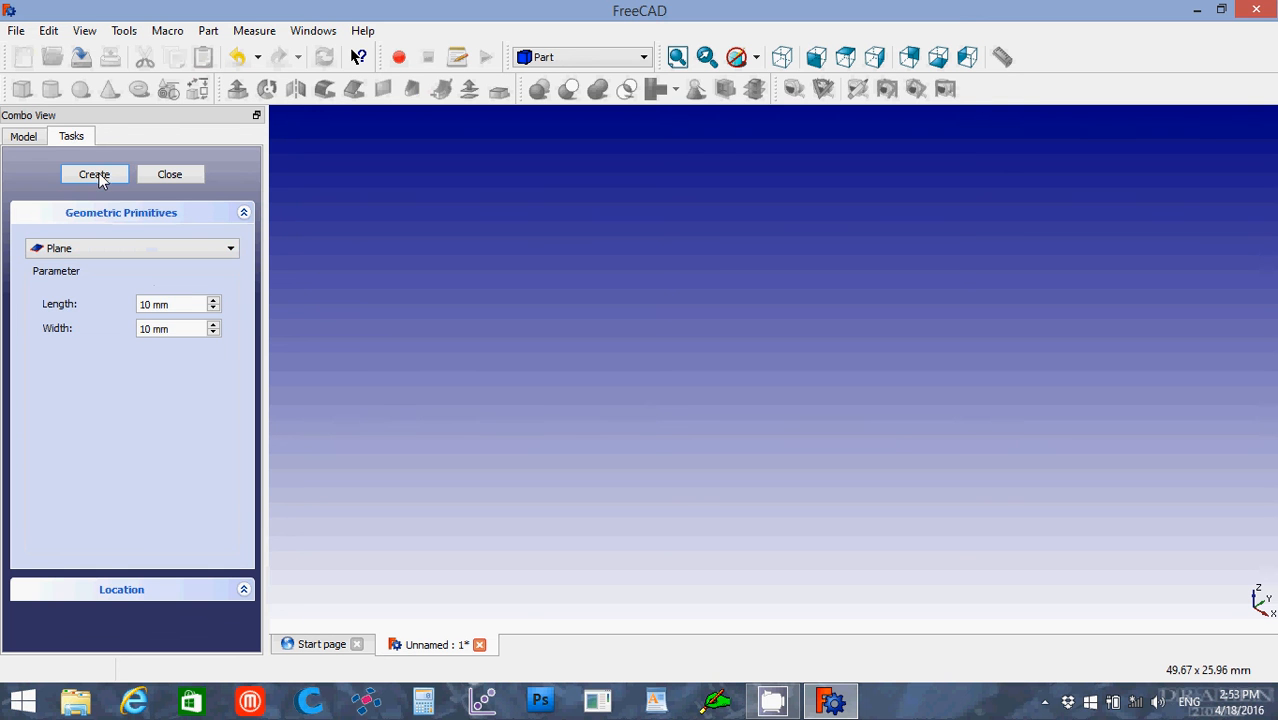
drag(185, 304, 115, 305)
text(100)
click(172, 330)
drag(172, 330, 128, 331)
text(100)
click(106, 174)
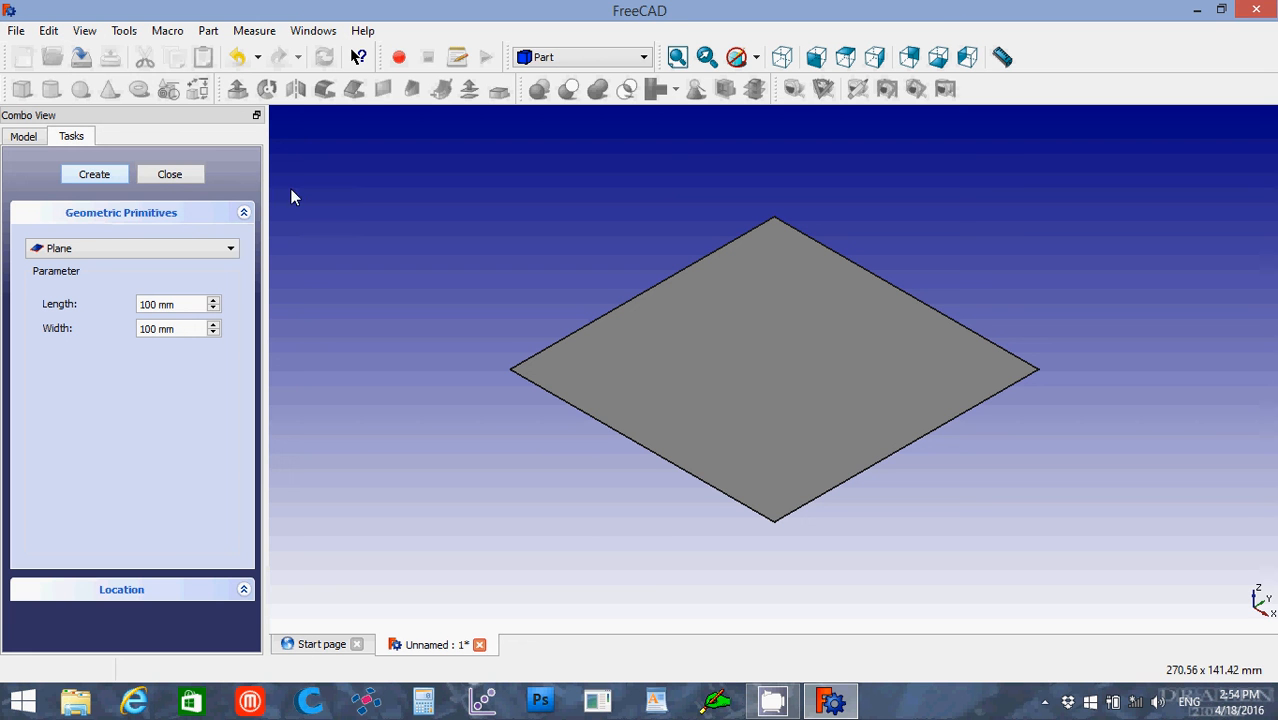
click(184, 177)
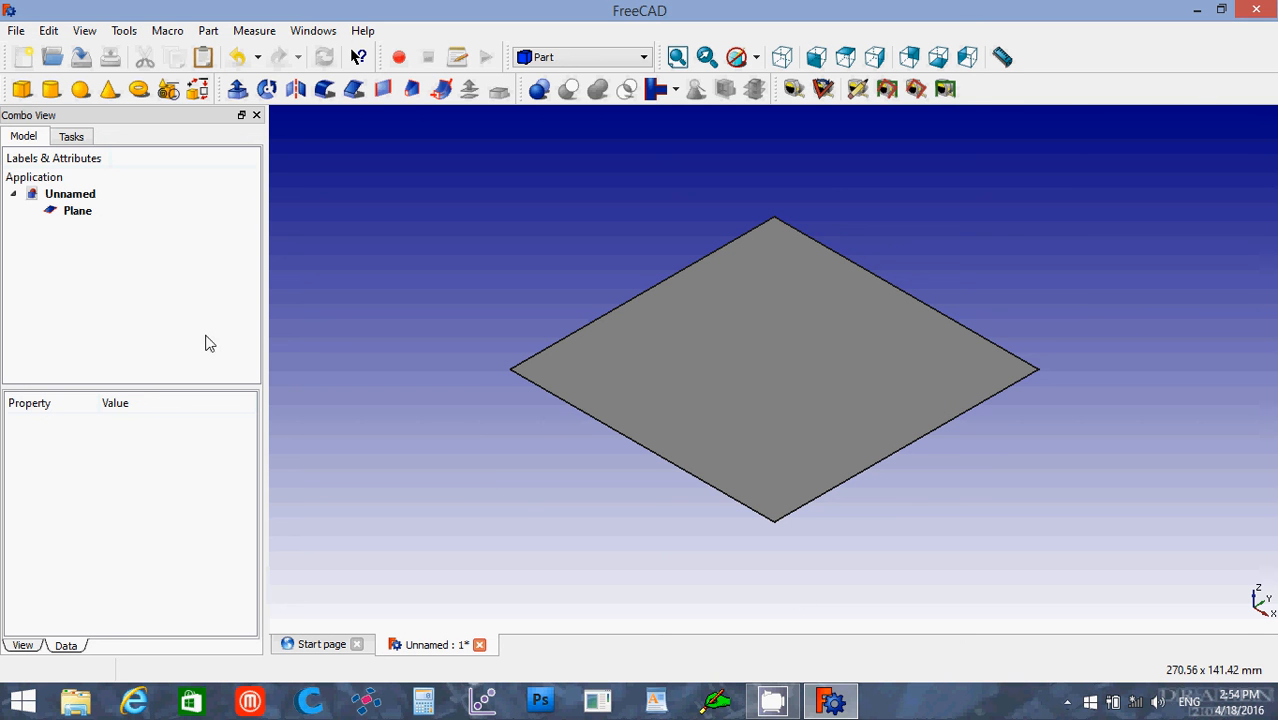
Step: Create a cube primitive and set its length, width and height to 100 mm each
click(22, 90)
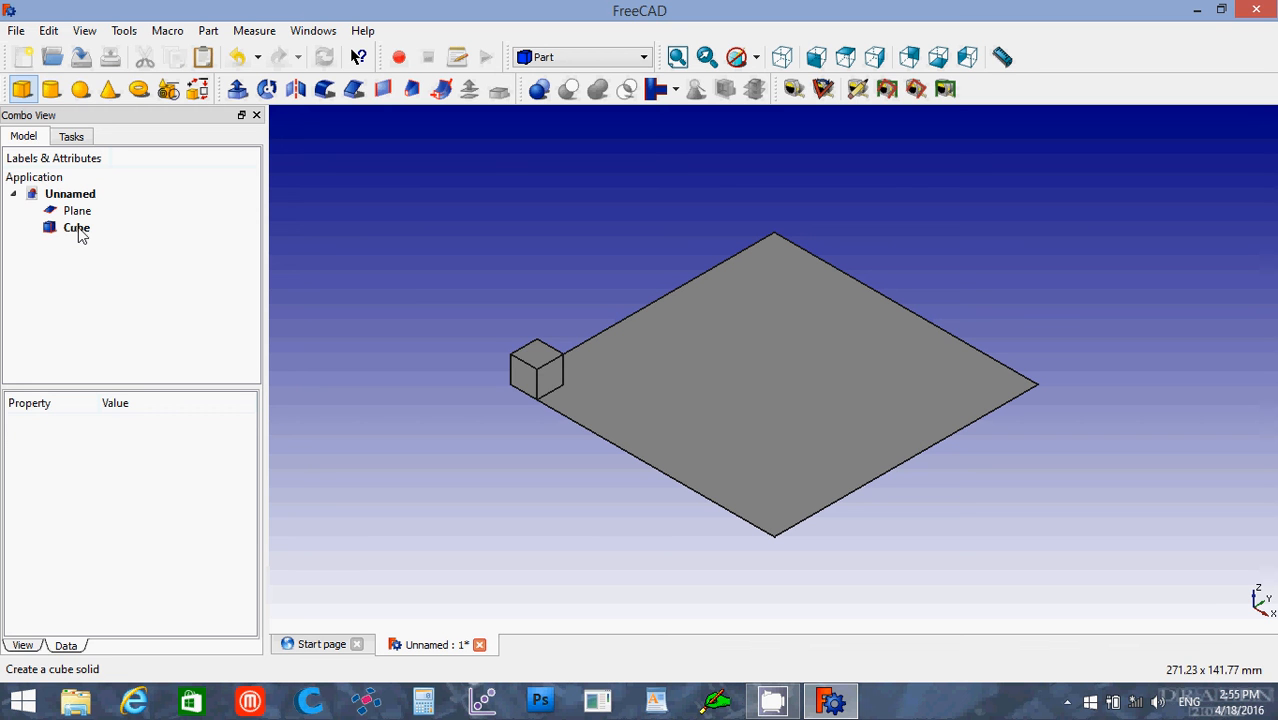
click(78, 227)
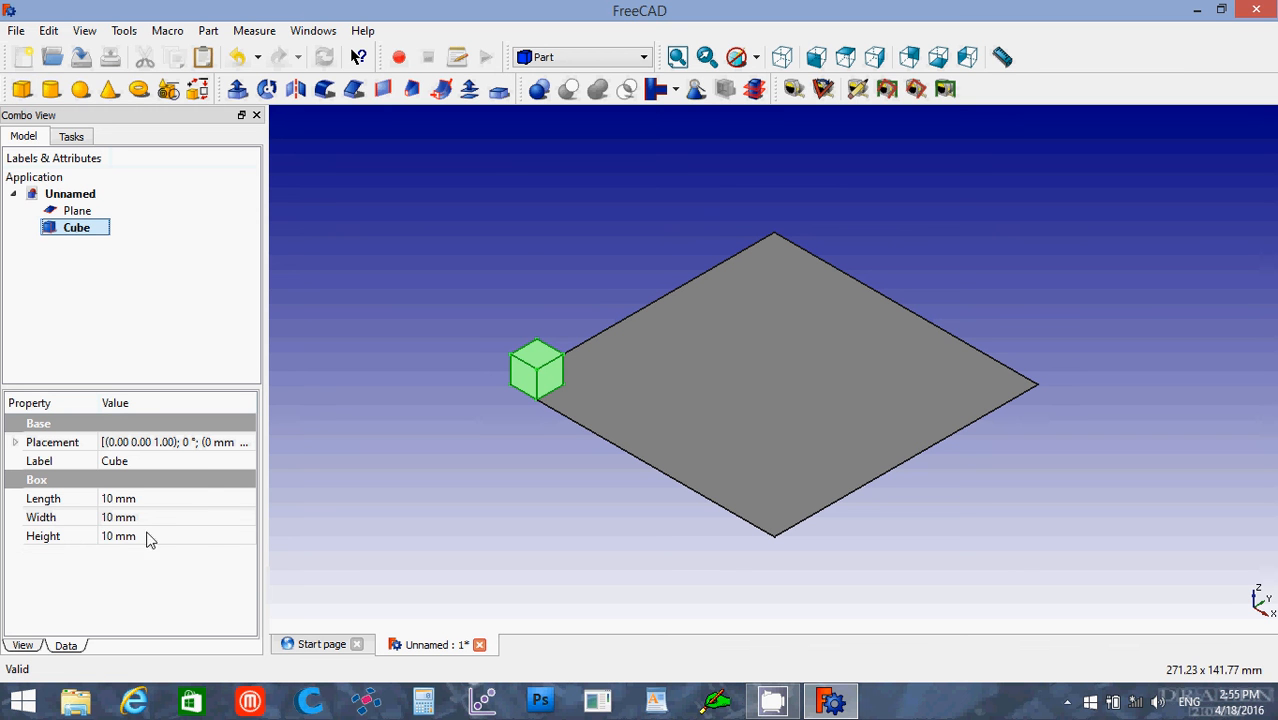
click(140, 500)
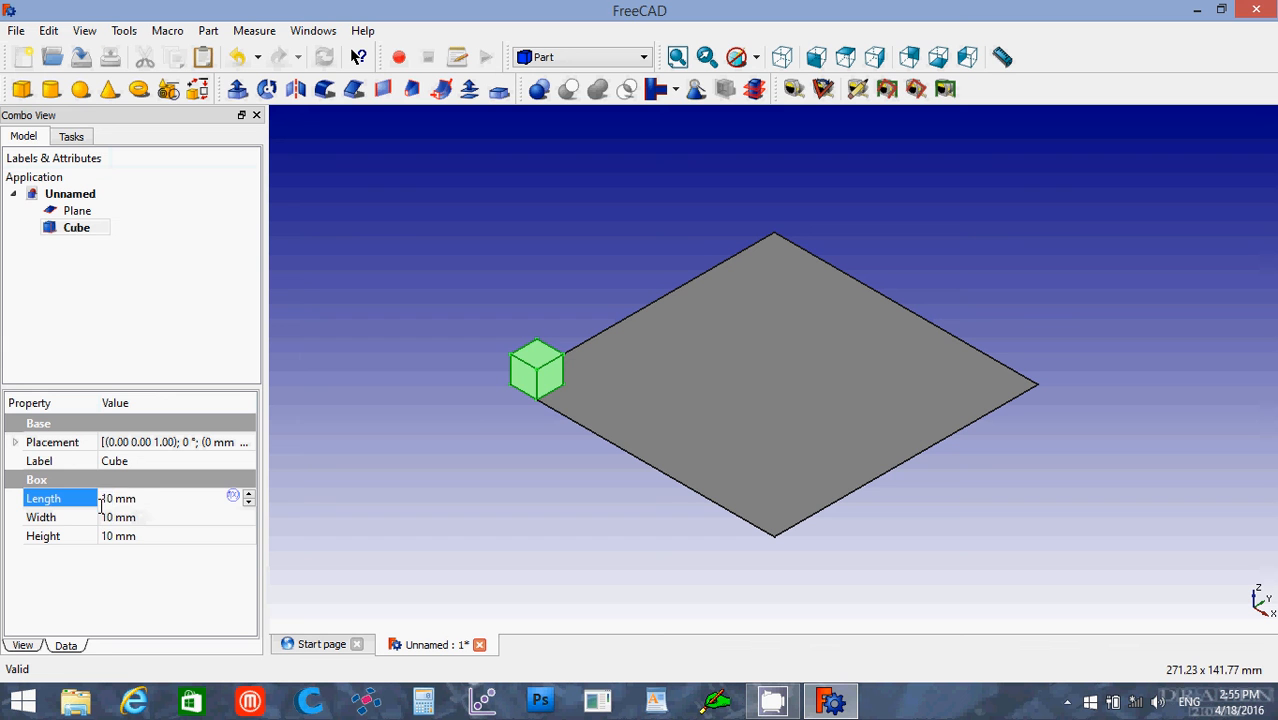
drag(101, 506, 88, 508)
text(100)
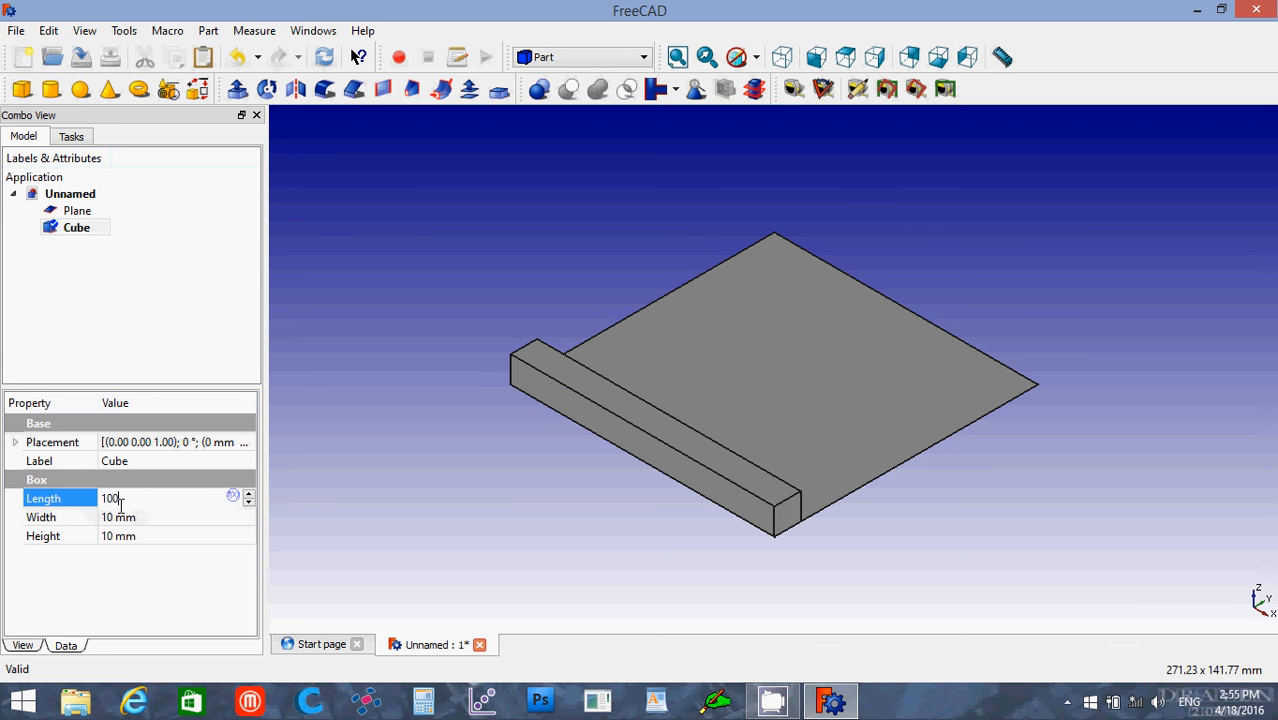
click(148, 517)
drag(148, 517, 99, 540)
text(100)
click(148, 537)
text(100)
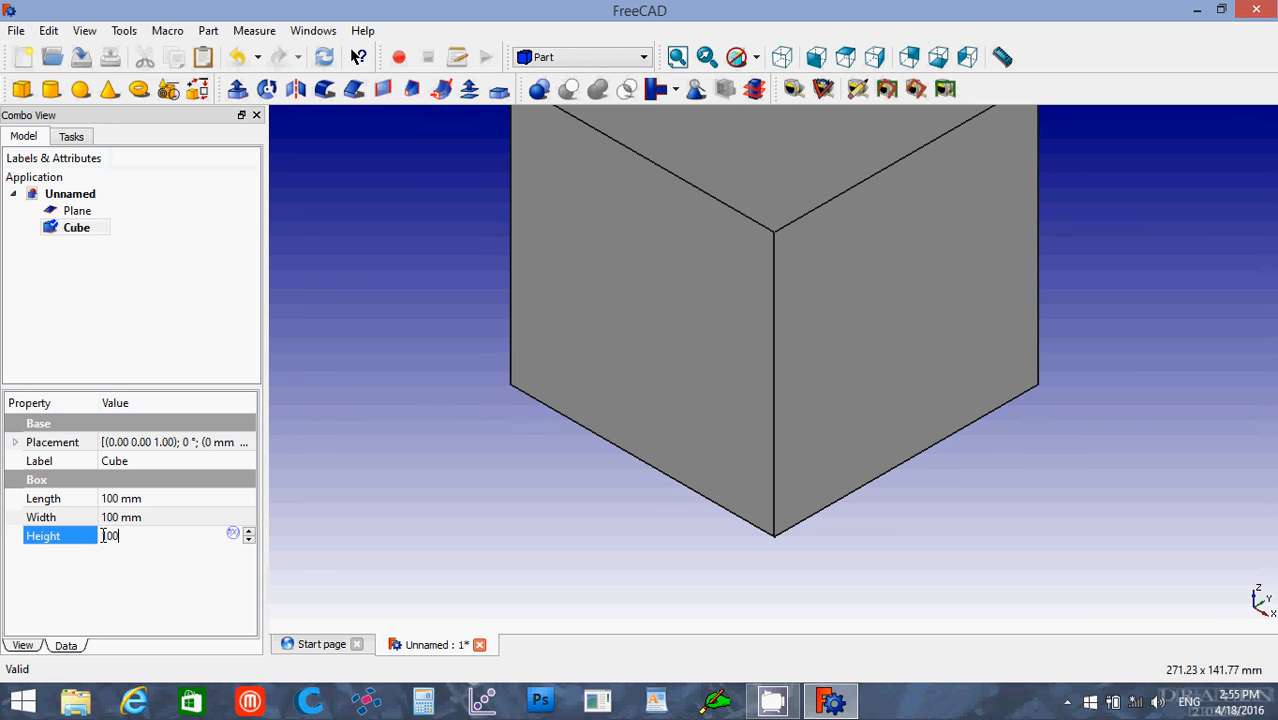
Step: Set the cube's shape color to the light cyan basic color (85, 255, 255)
click(22, 646)
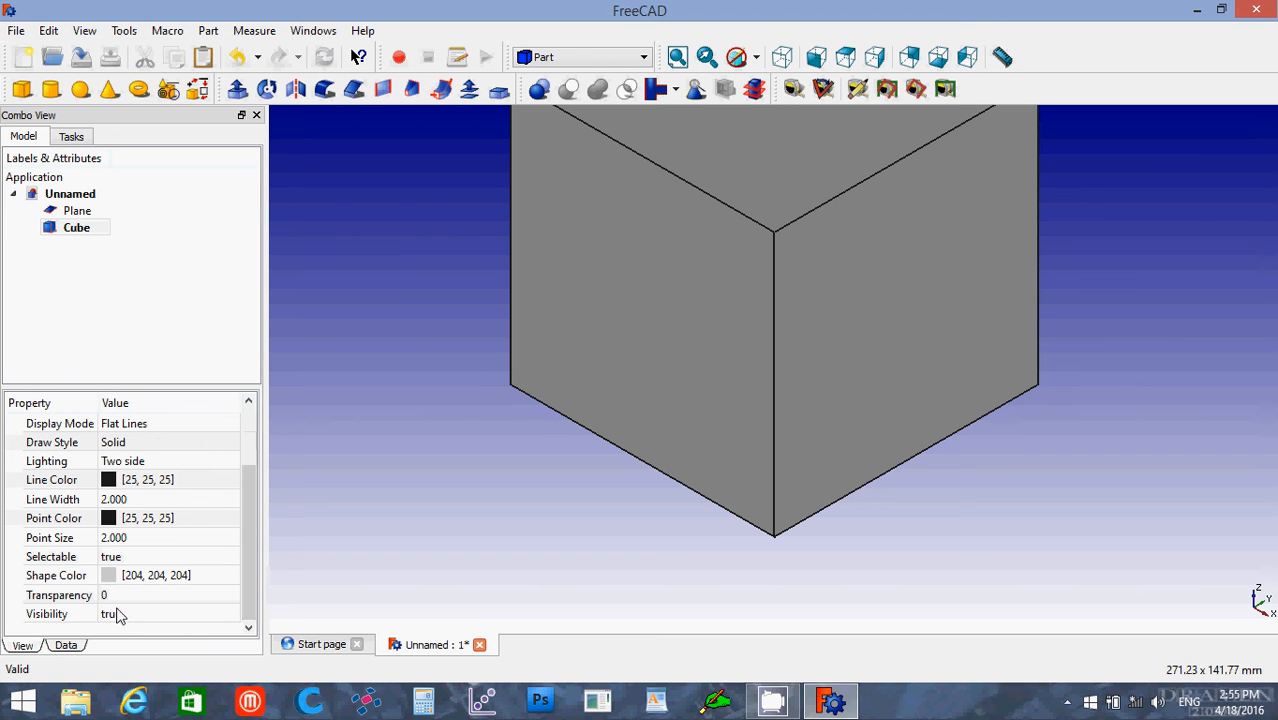
click(148, 578)
click(150, 580)
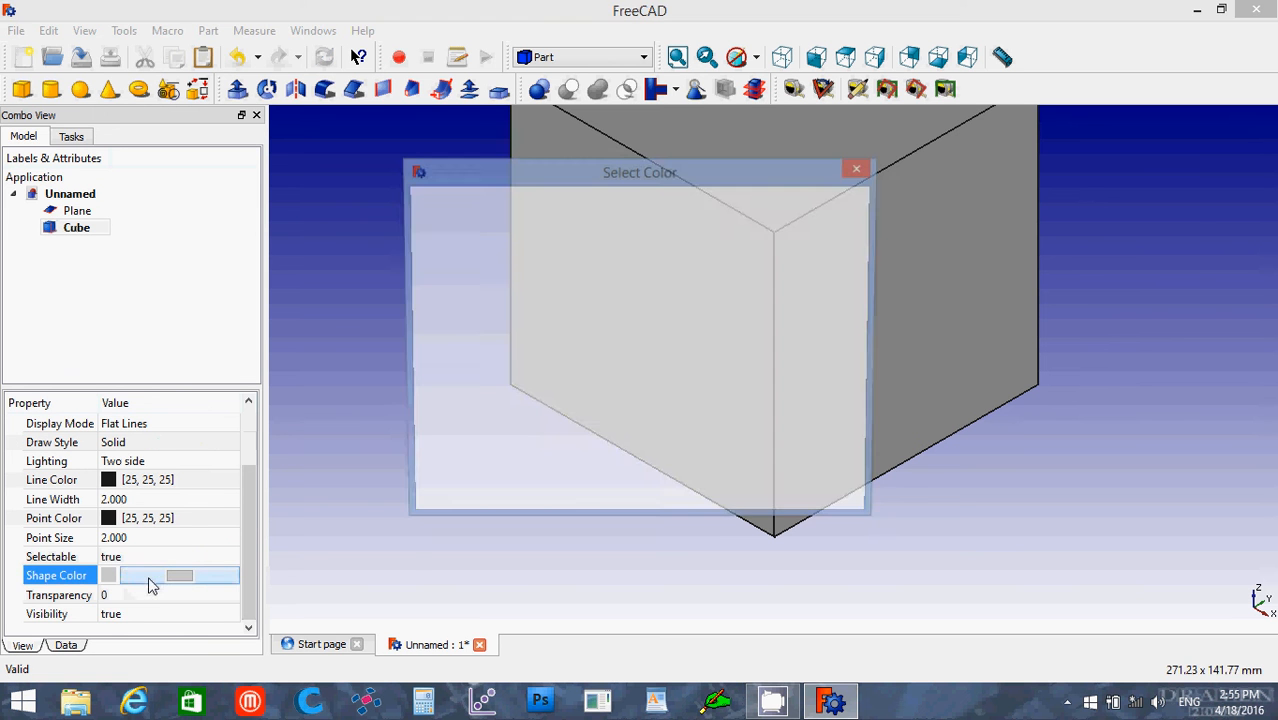
click(590, 339)
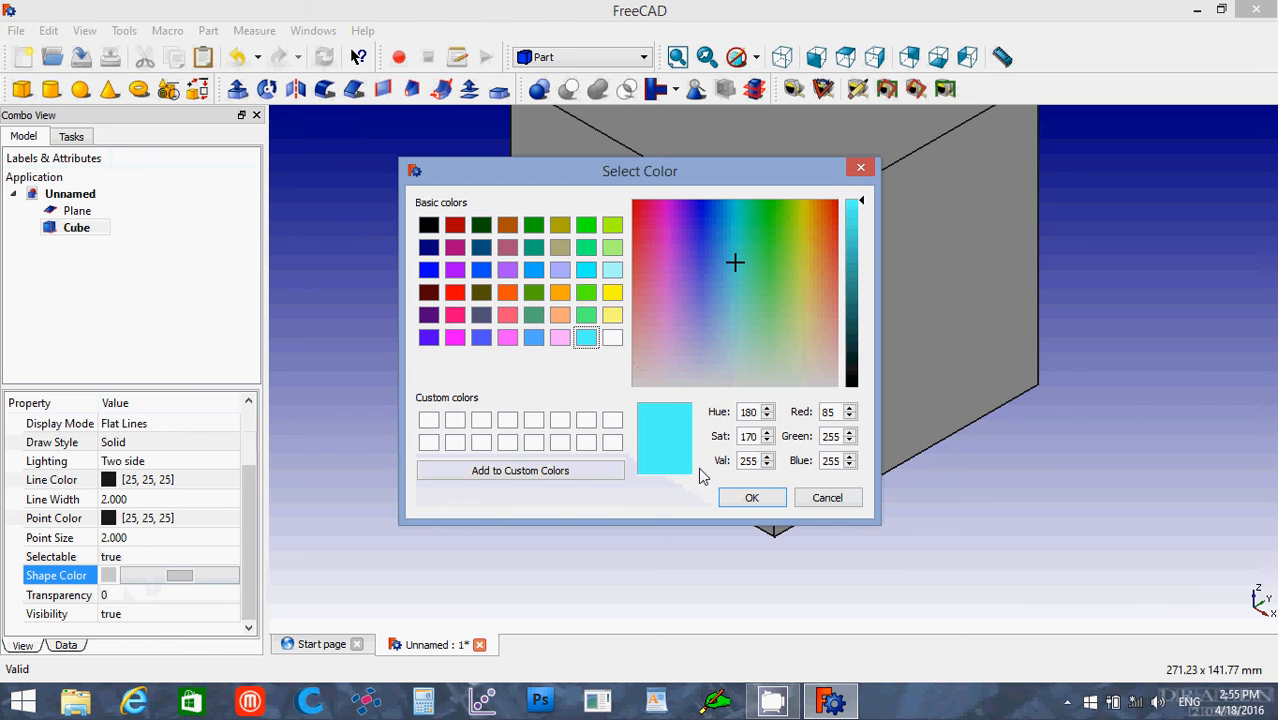
click(751, 498)
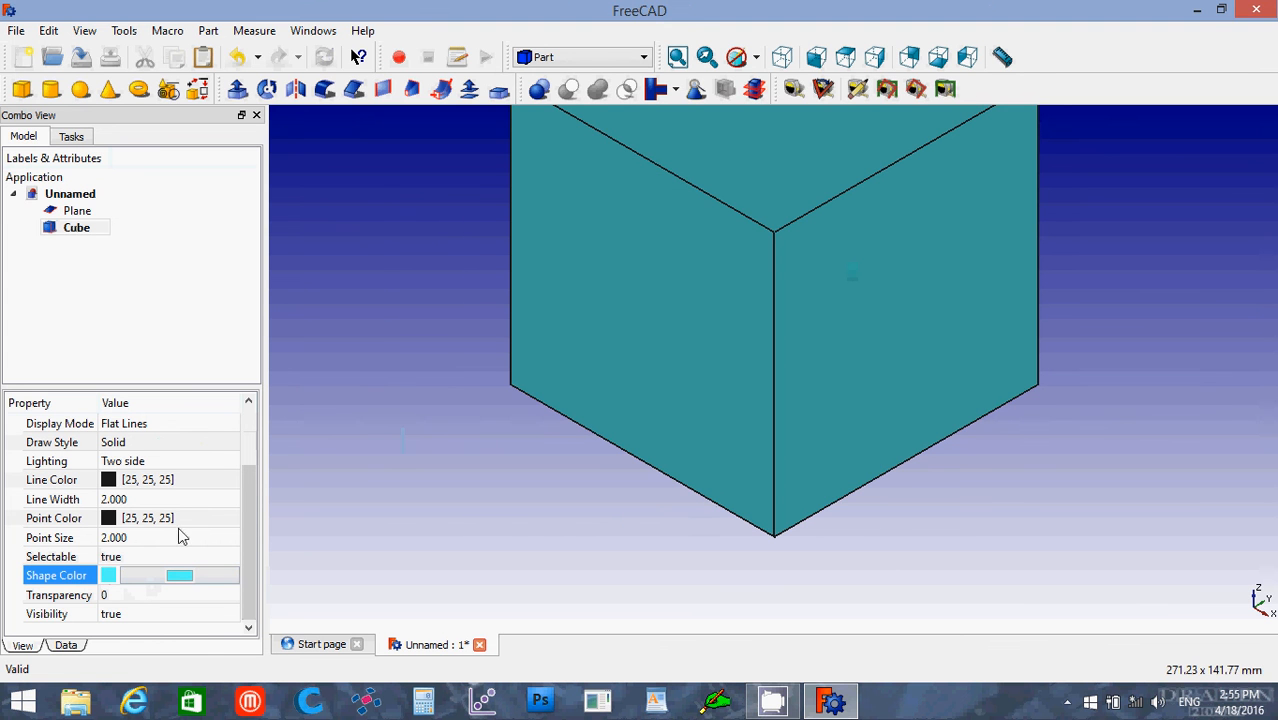
Step: Set the cube's transparency to 25 and return to its data properties
click(108, 596)
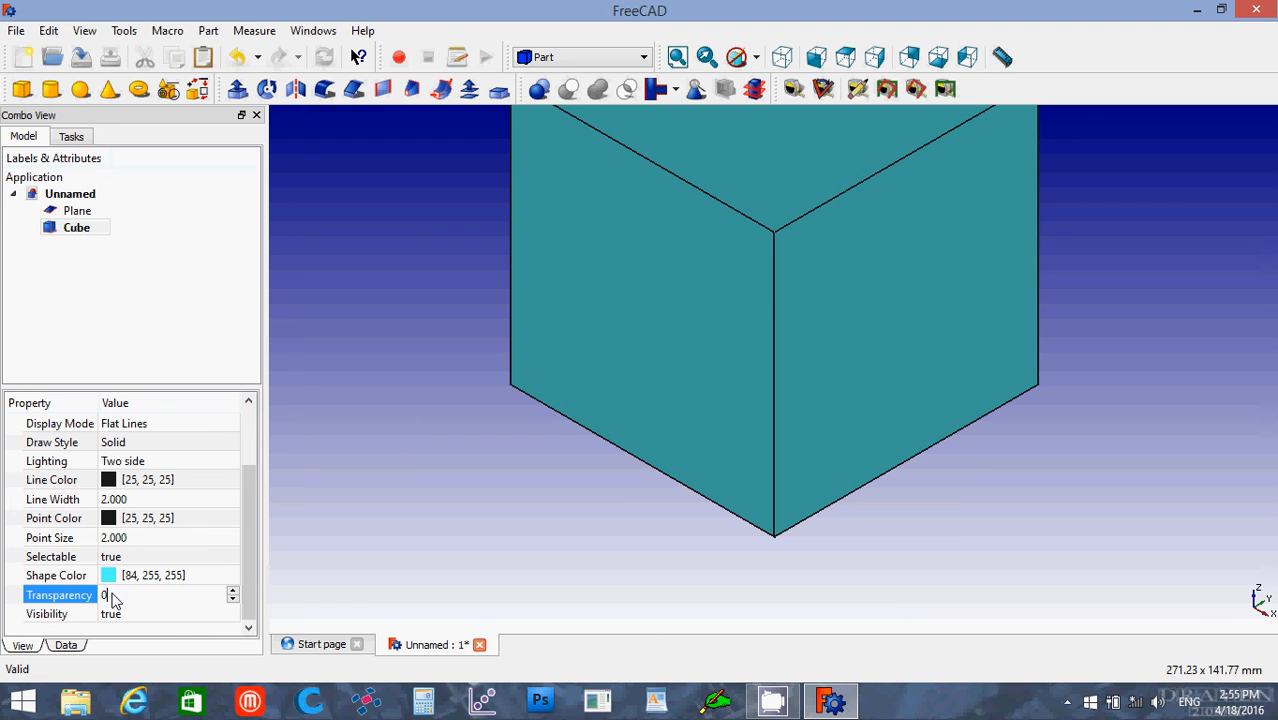
click(101, 596)
text(25)
click(66, 646)
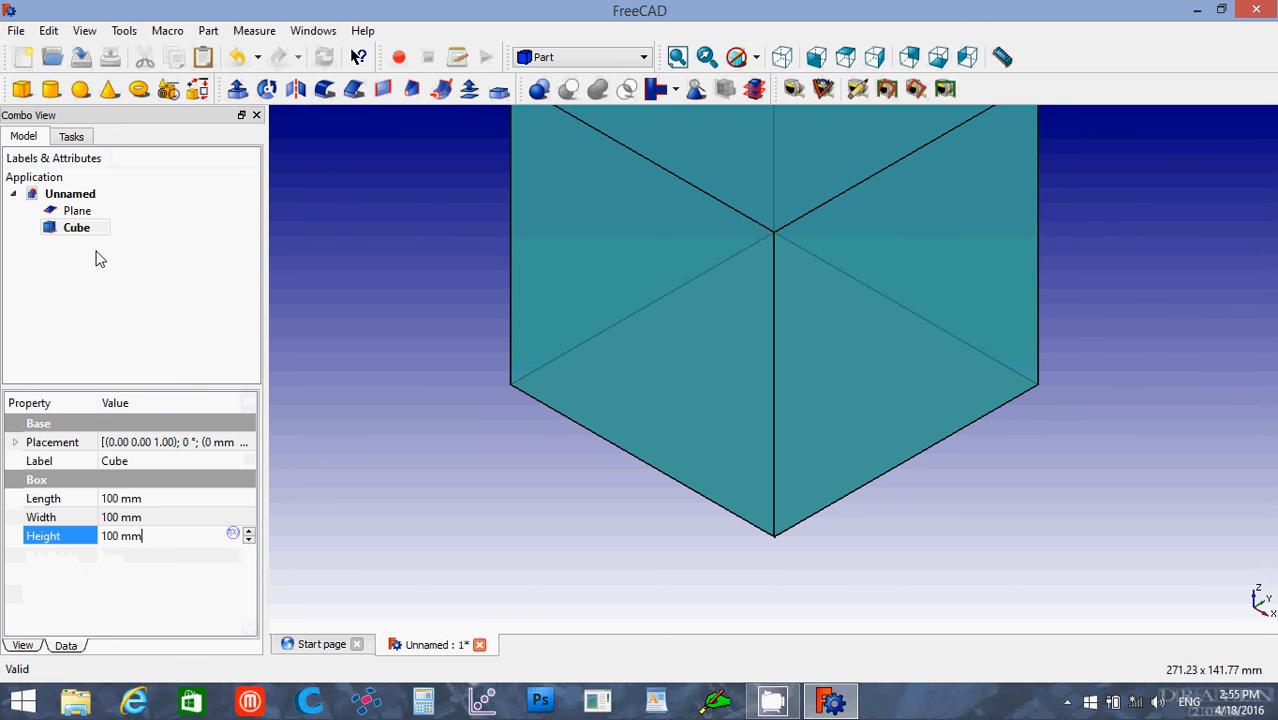
Step: Toggle the cube's visibility off and on several times, leaving the cube hidden and the plane shown
click(679, 58)
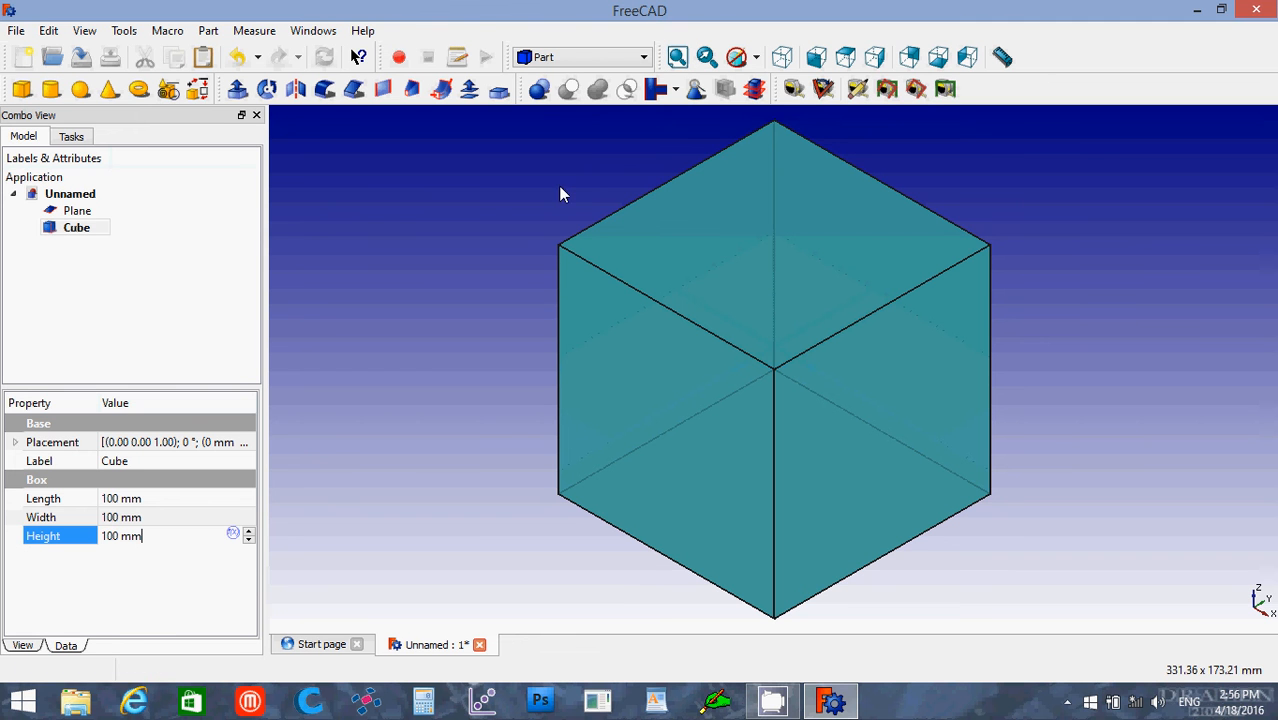
right_click(57, 230)
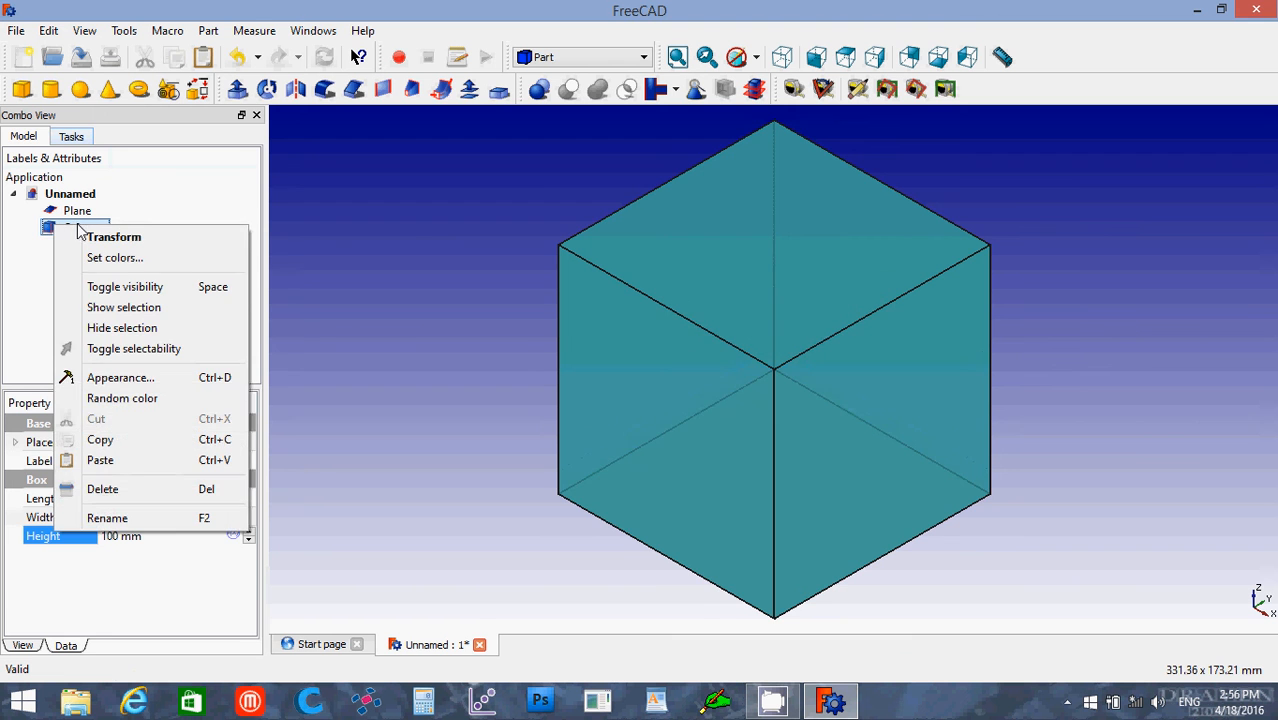
click(66, 218)
click(66, 223)
key(space)
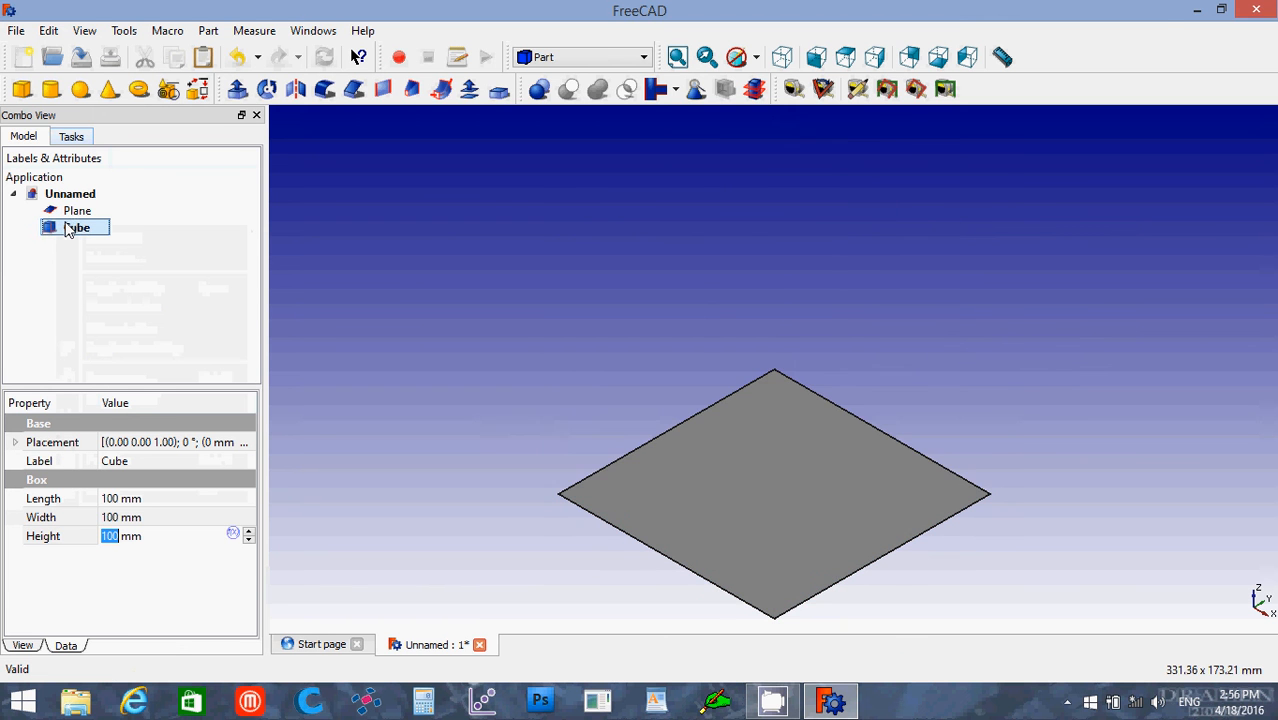
key(space)
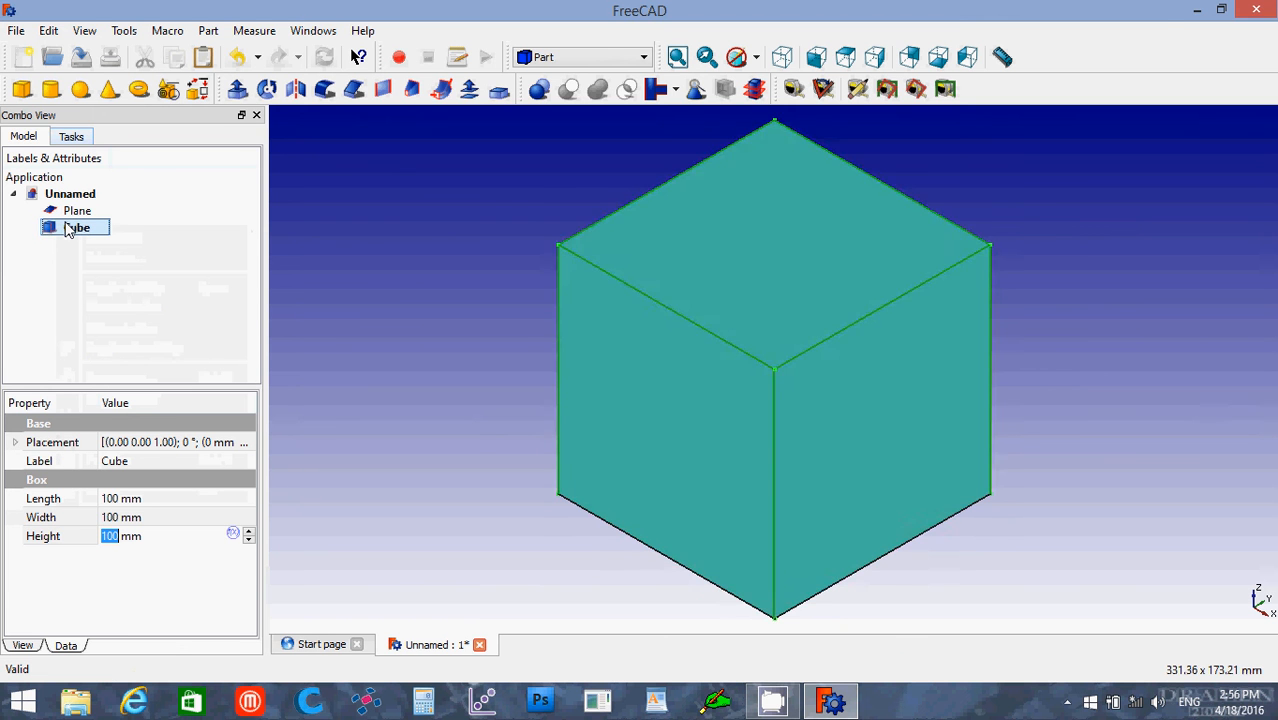
key(space)
key(space)
key(space)
key(space)
key(space)
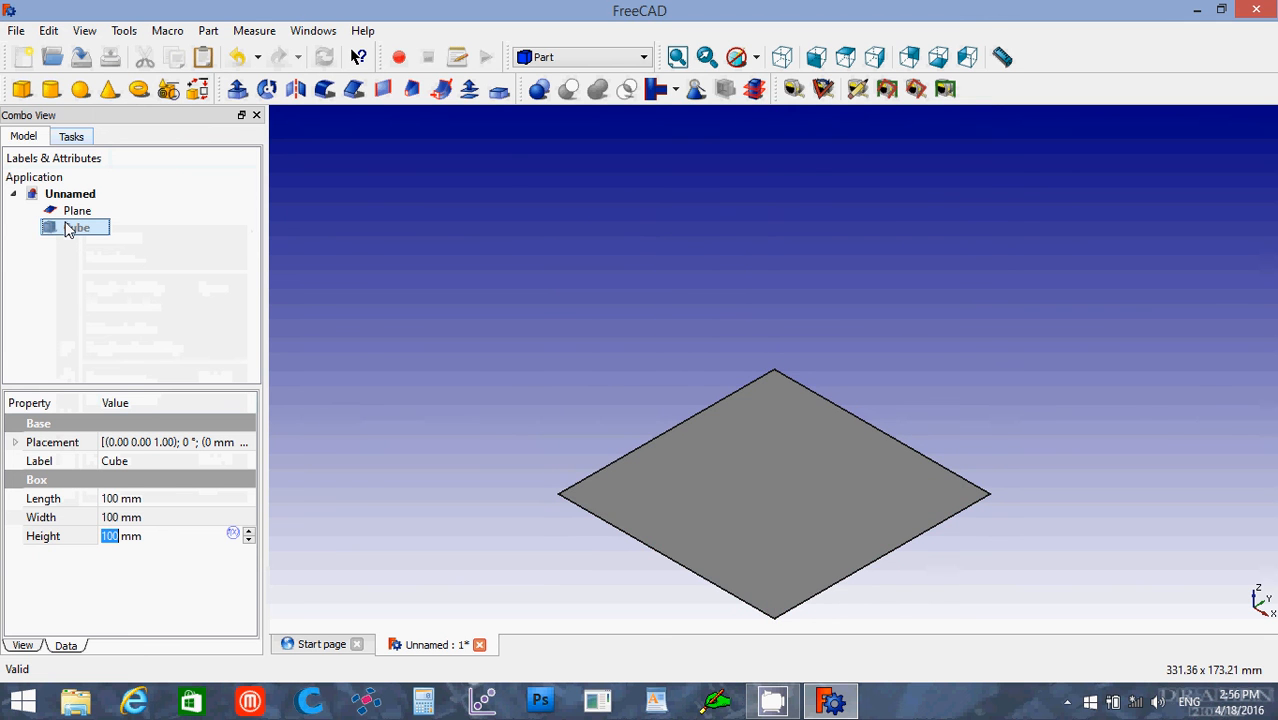
key(space)
key(space)
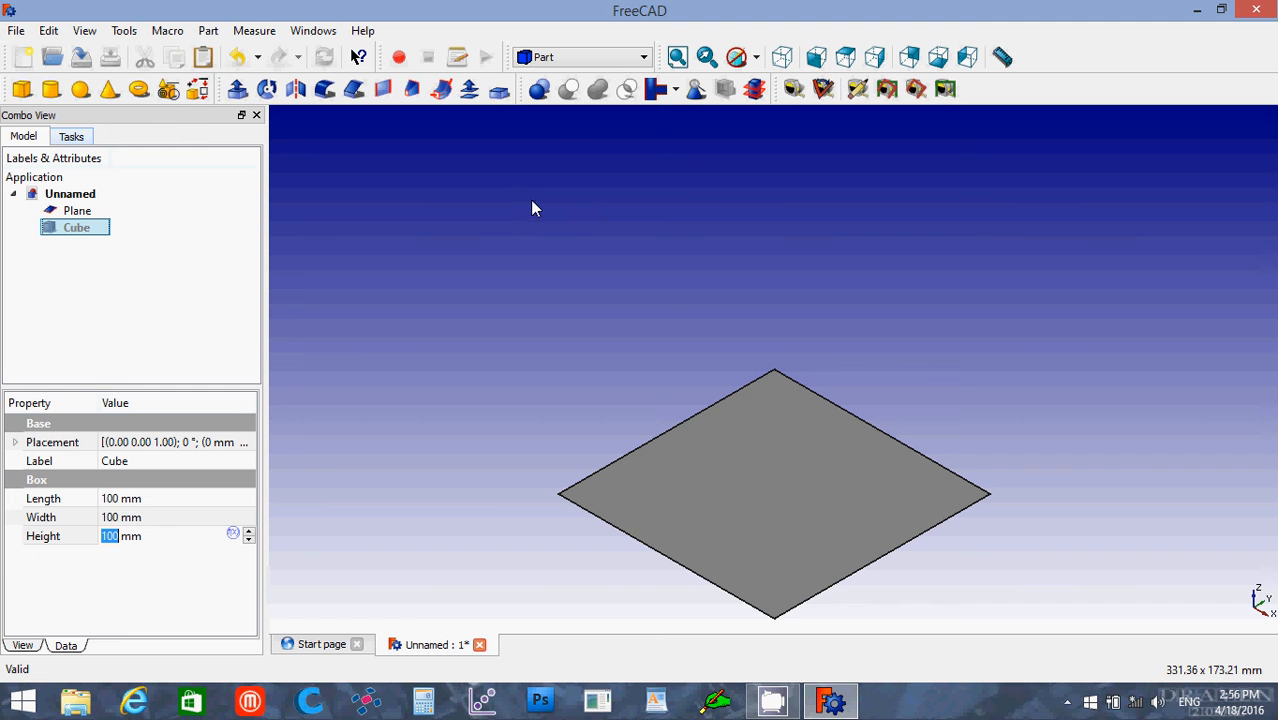
Step: Switch to the Draft workbench and look at the model from the top view
click(643, 60)
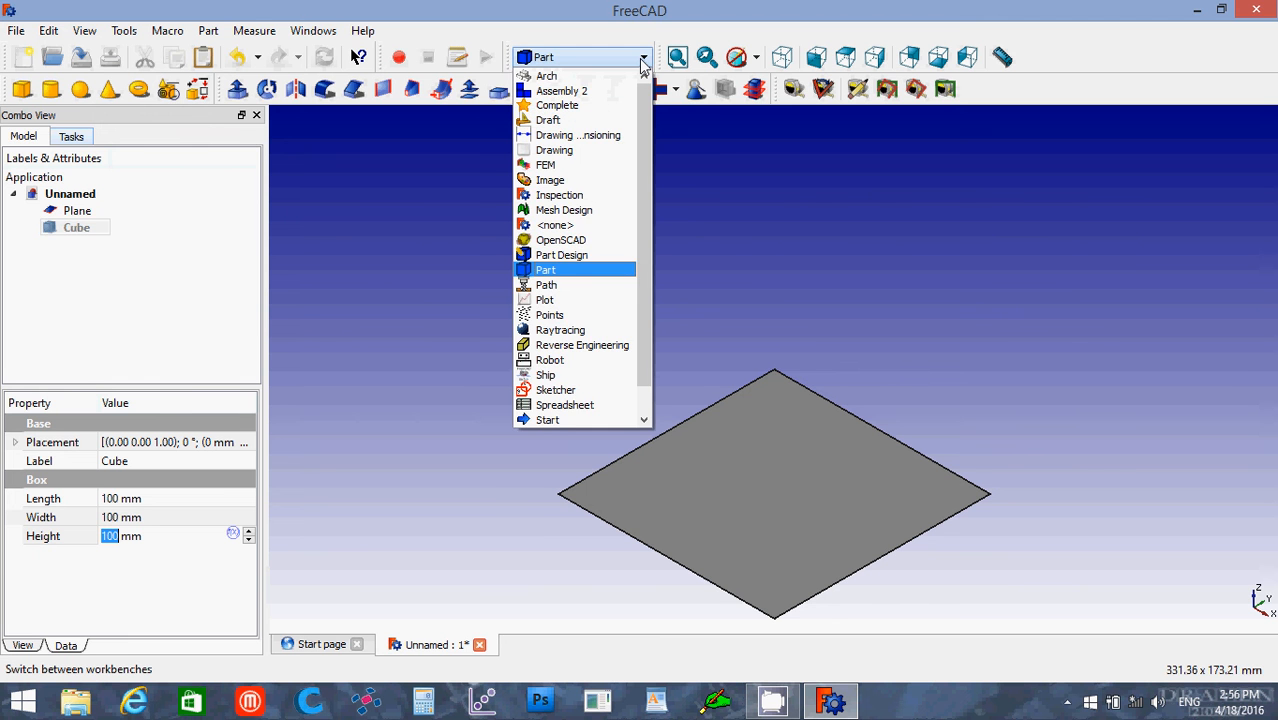
click(595, 125)
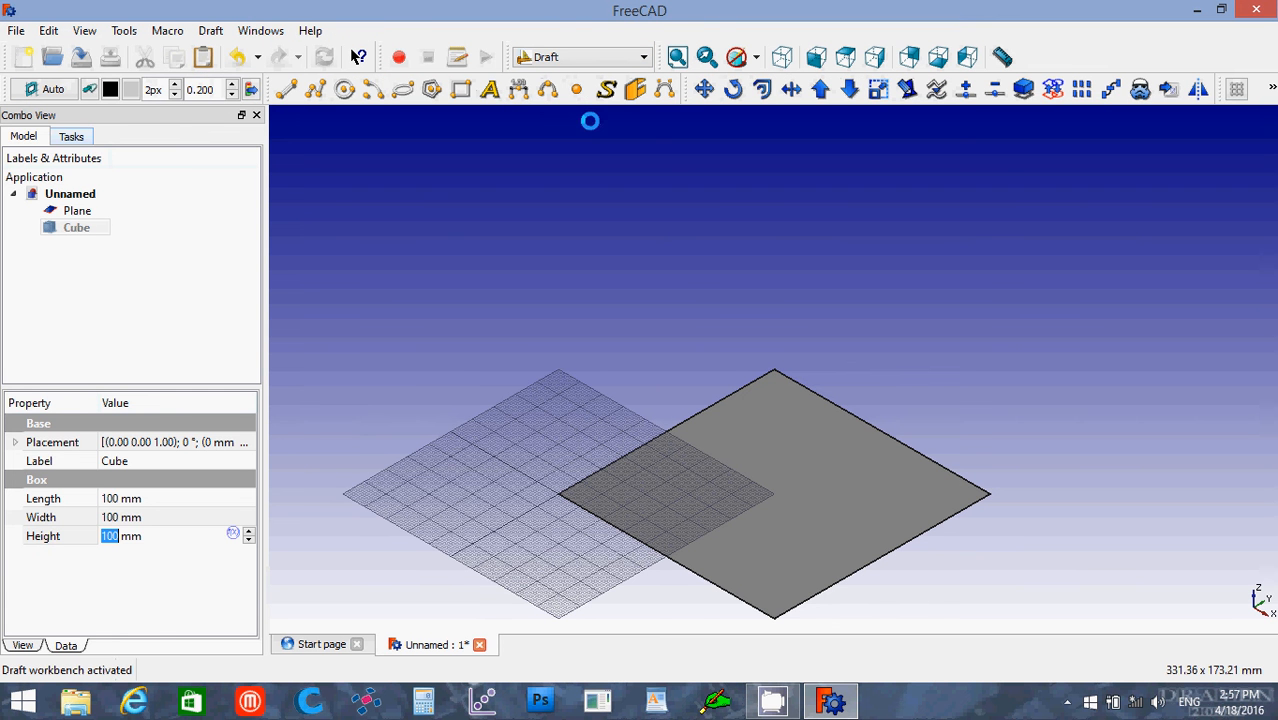
click(846, 58)
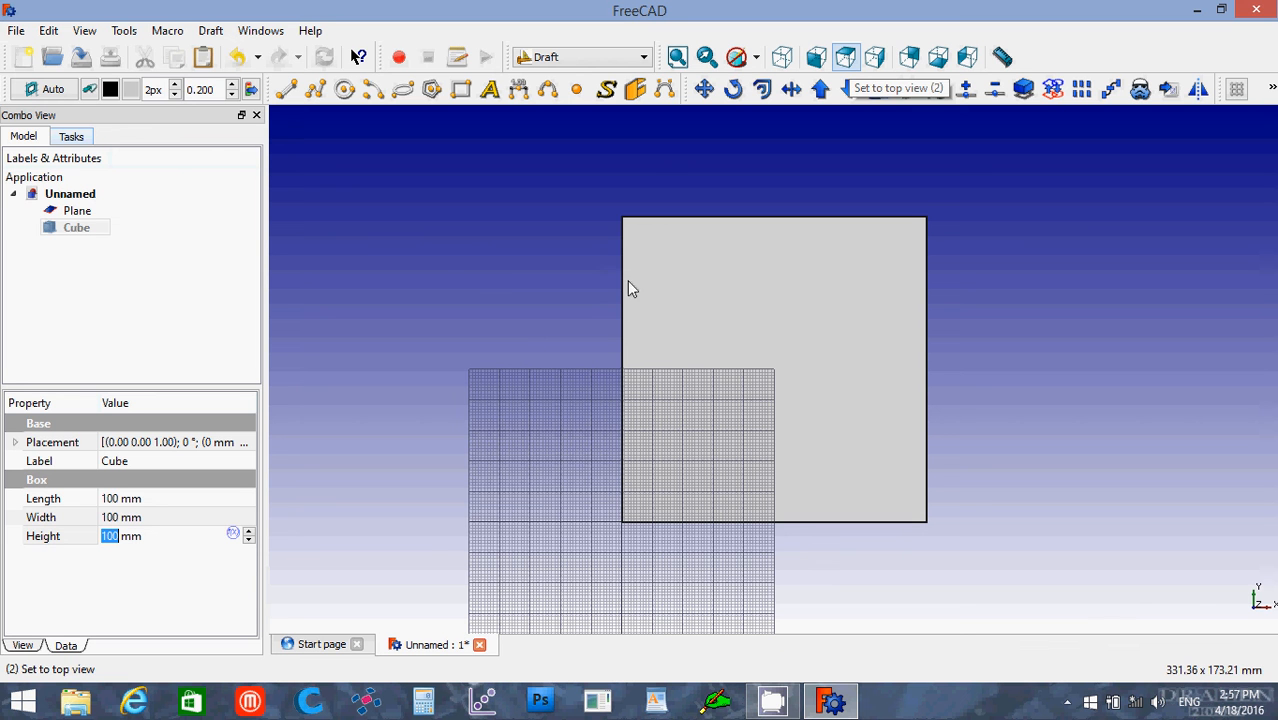
Step: Delete both the plane and the hidden cube from the document
click(77, 213)
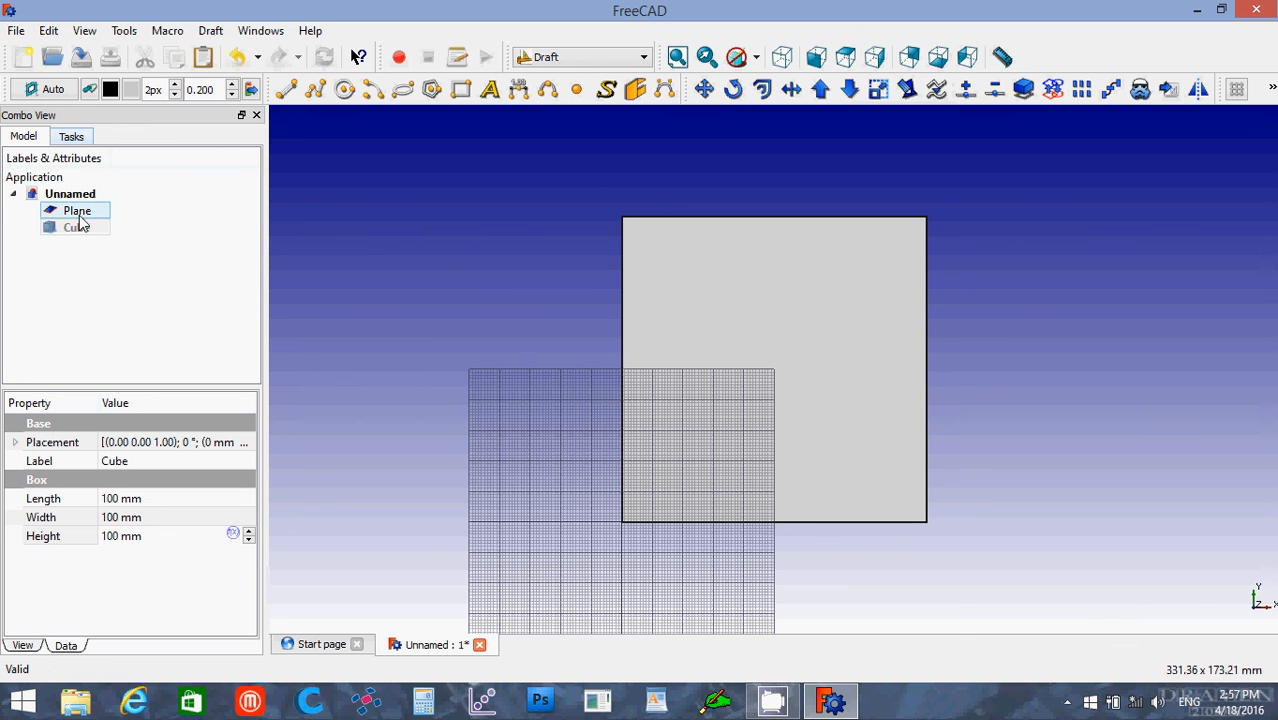
click(82, 220)
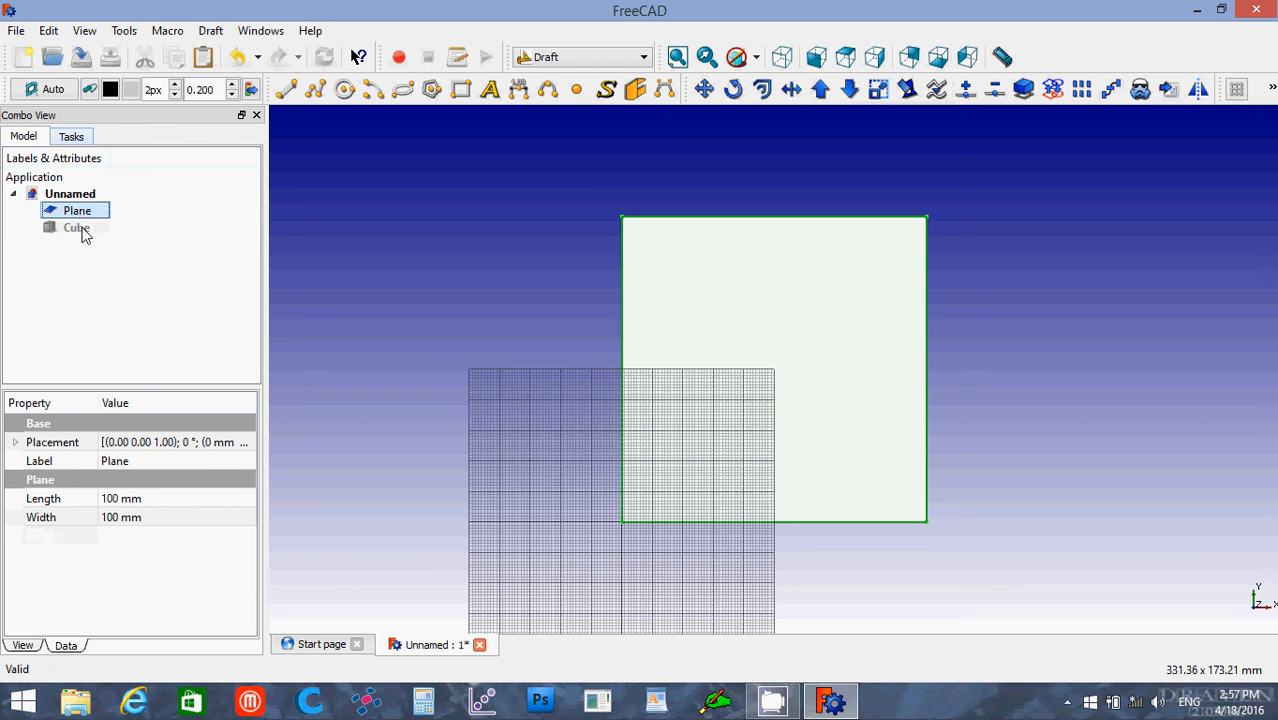
ctrl+click(84, 230)
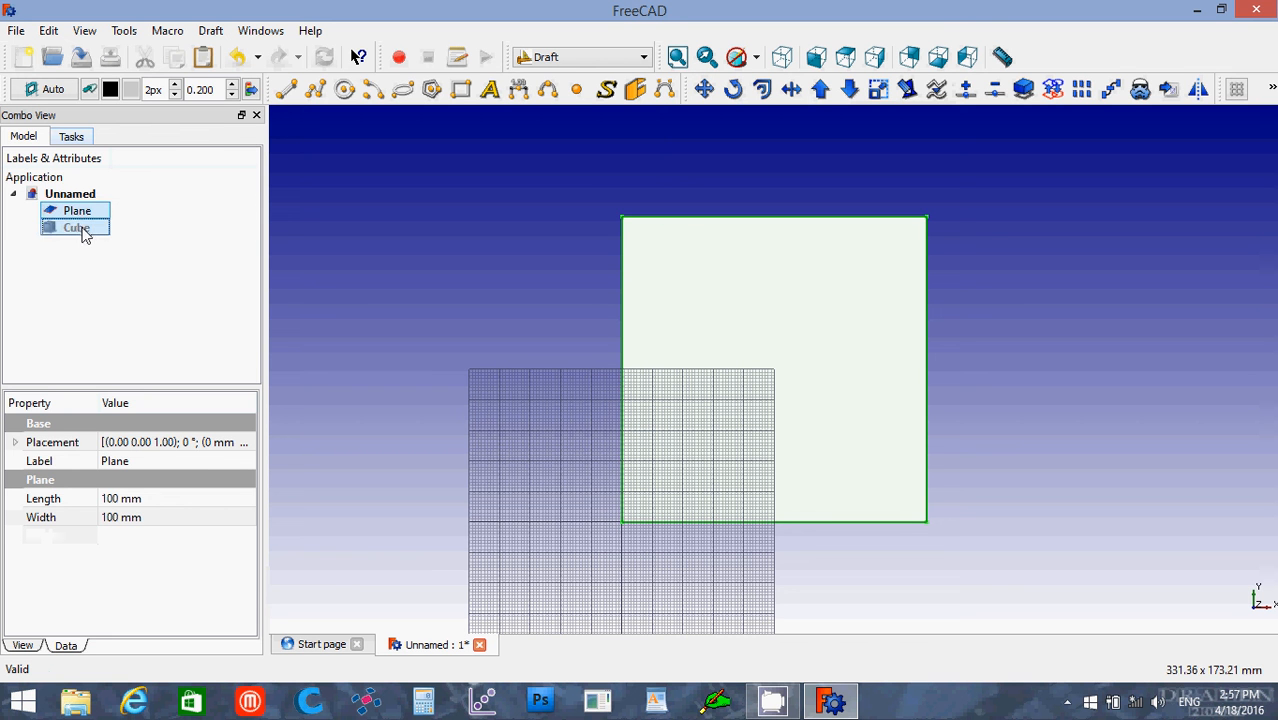
key(Delete)
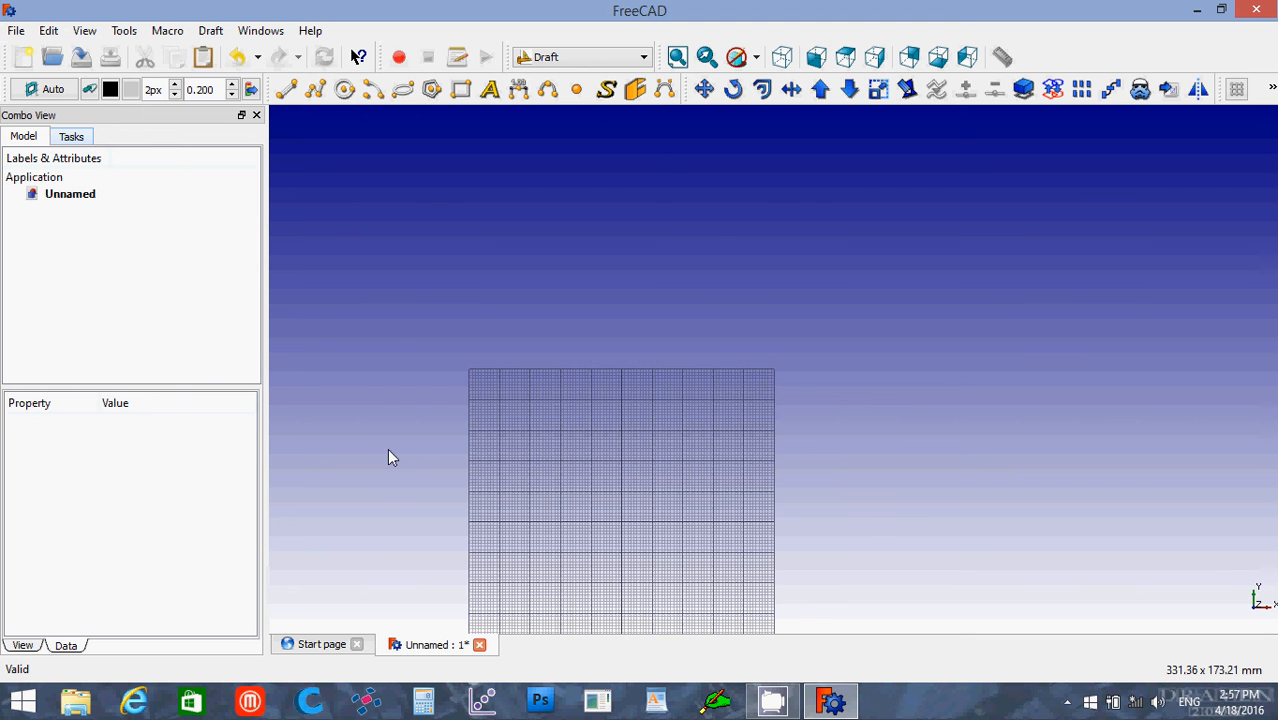
Step: Start a ShapeString at global X, Y and Z of 0 mm and enter a person's first name as its string
scroll(390, 457, down, 1)
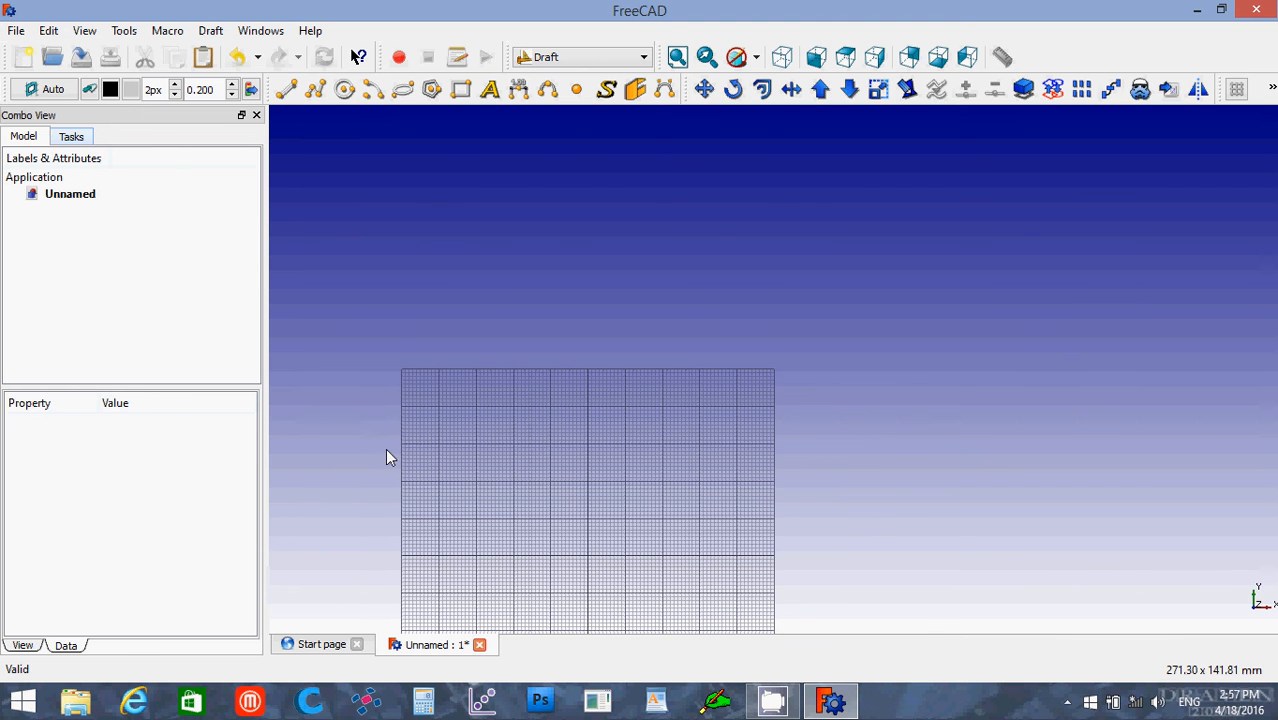
scroll(389, 455, down, 1)
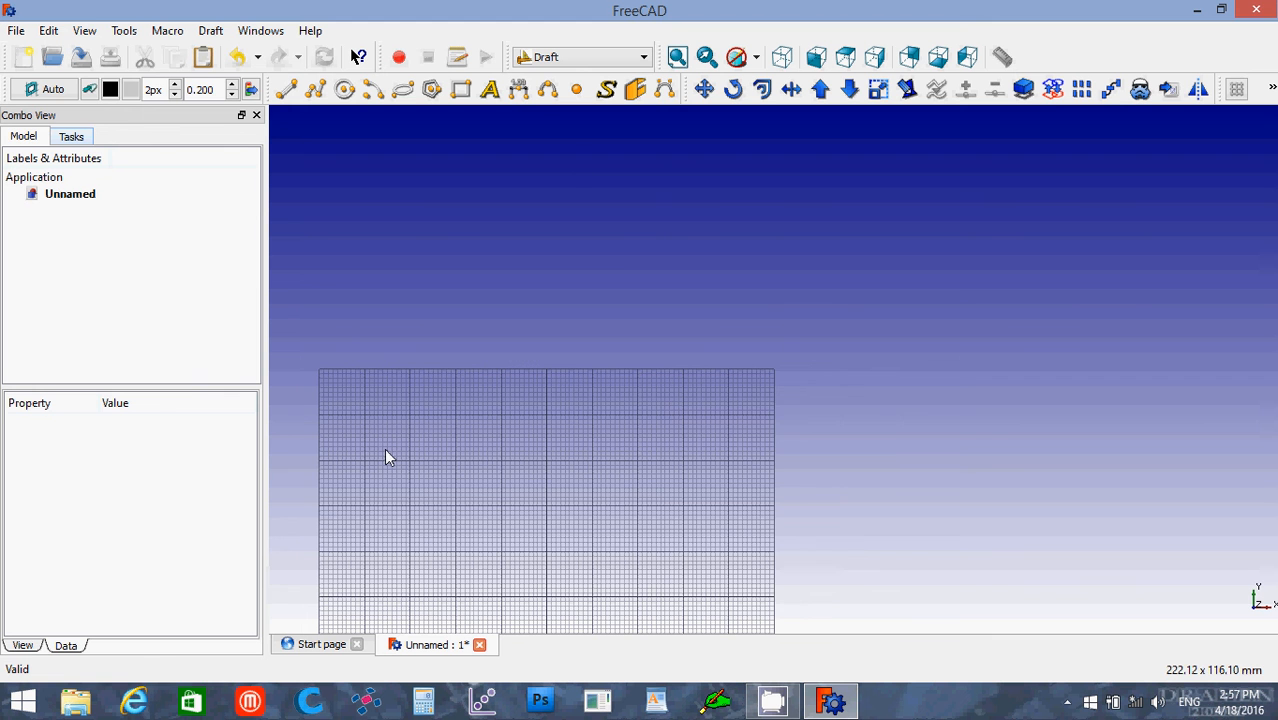
click(678, 58)
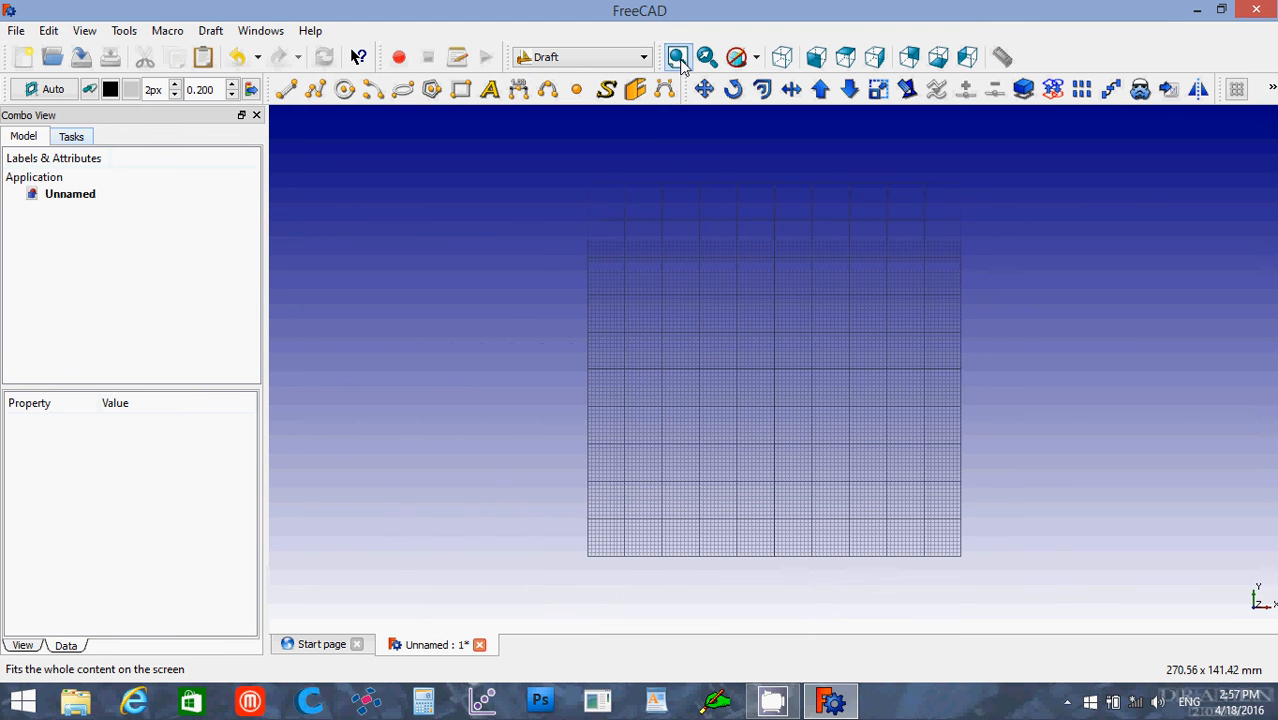
scroll(565, 332, down, 2)
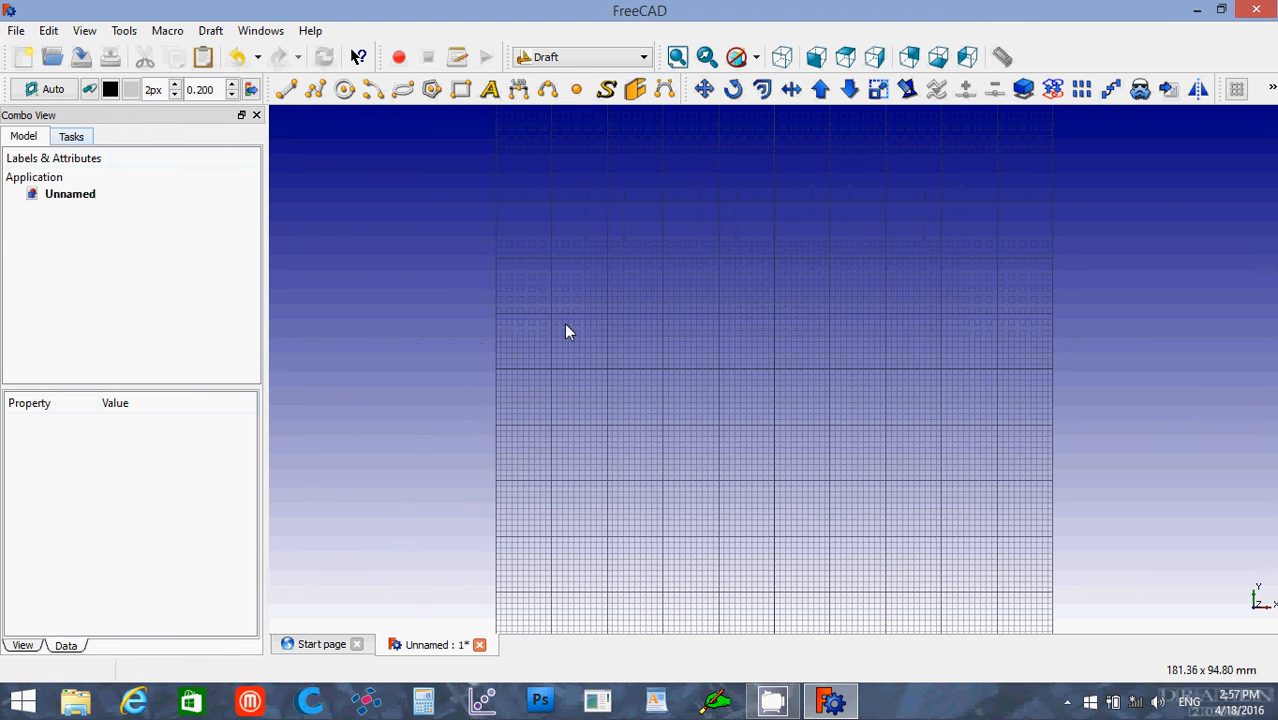
click(609, 91)
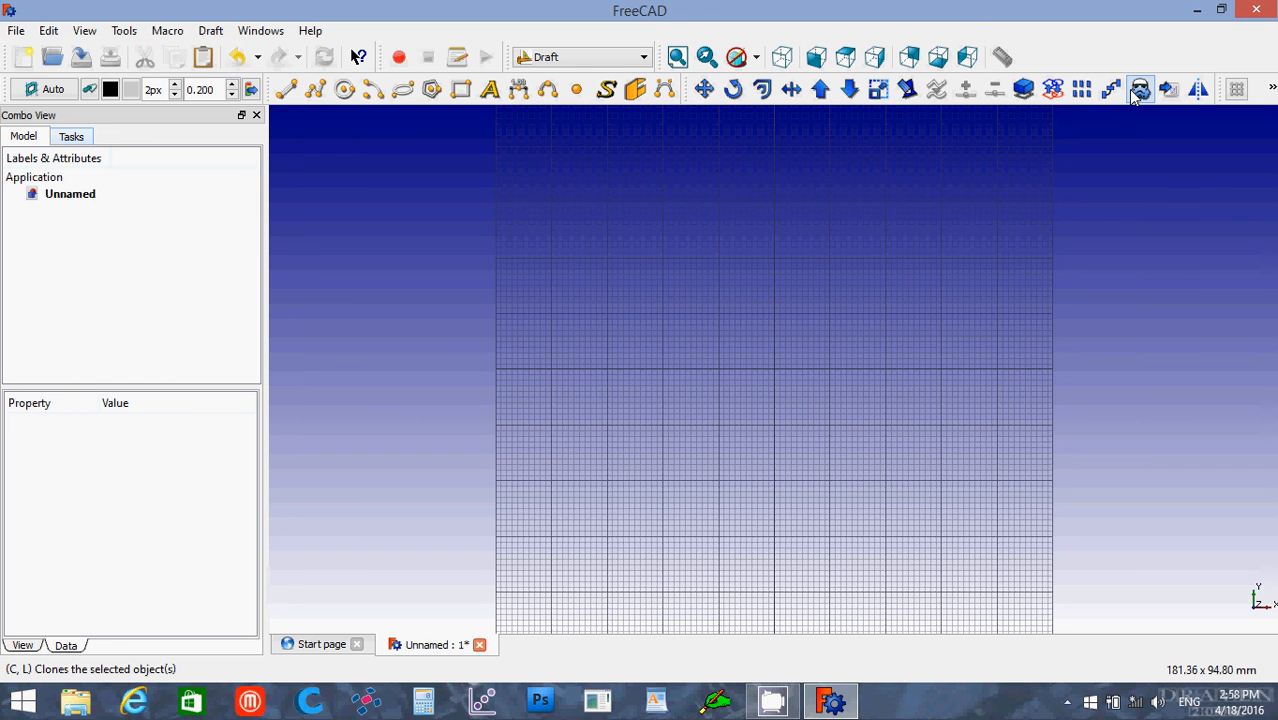
click(607, 90)
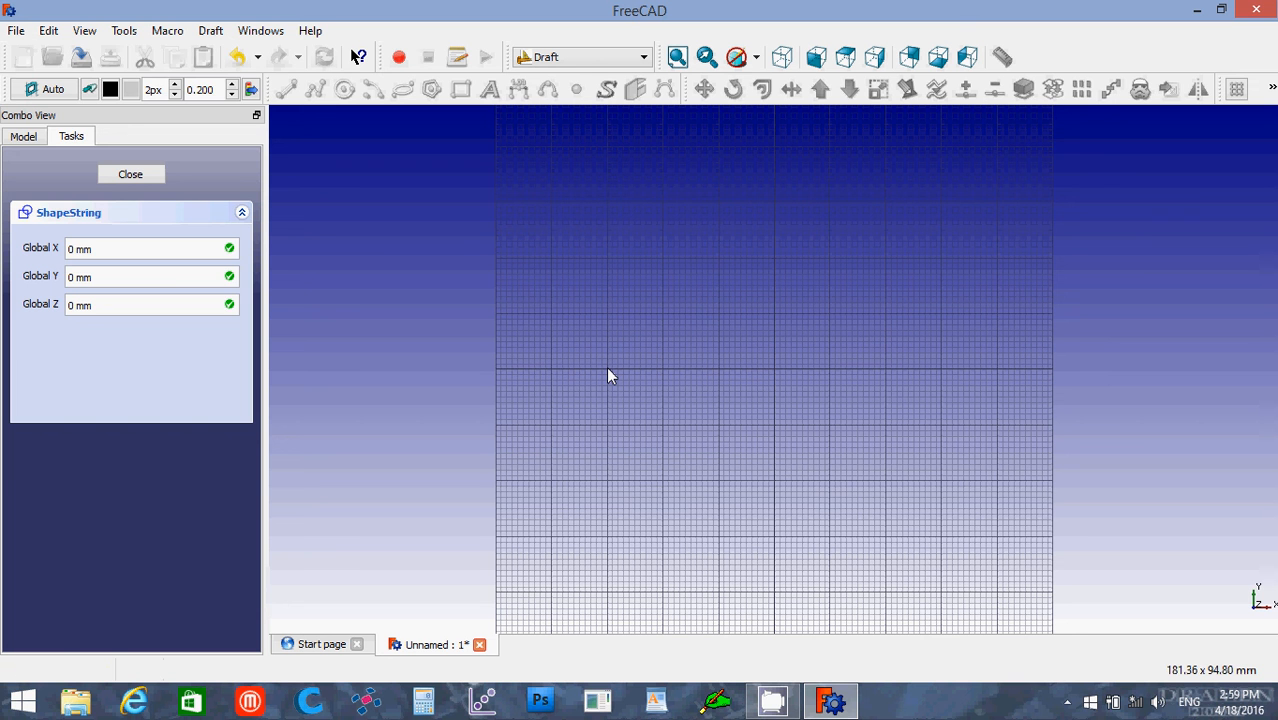
key(Return)
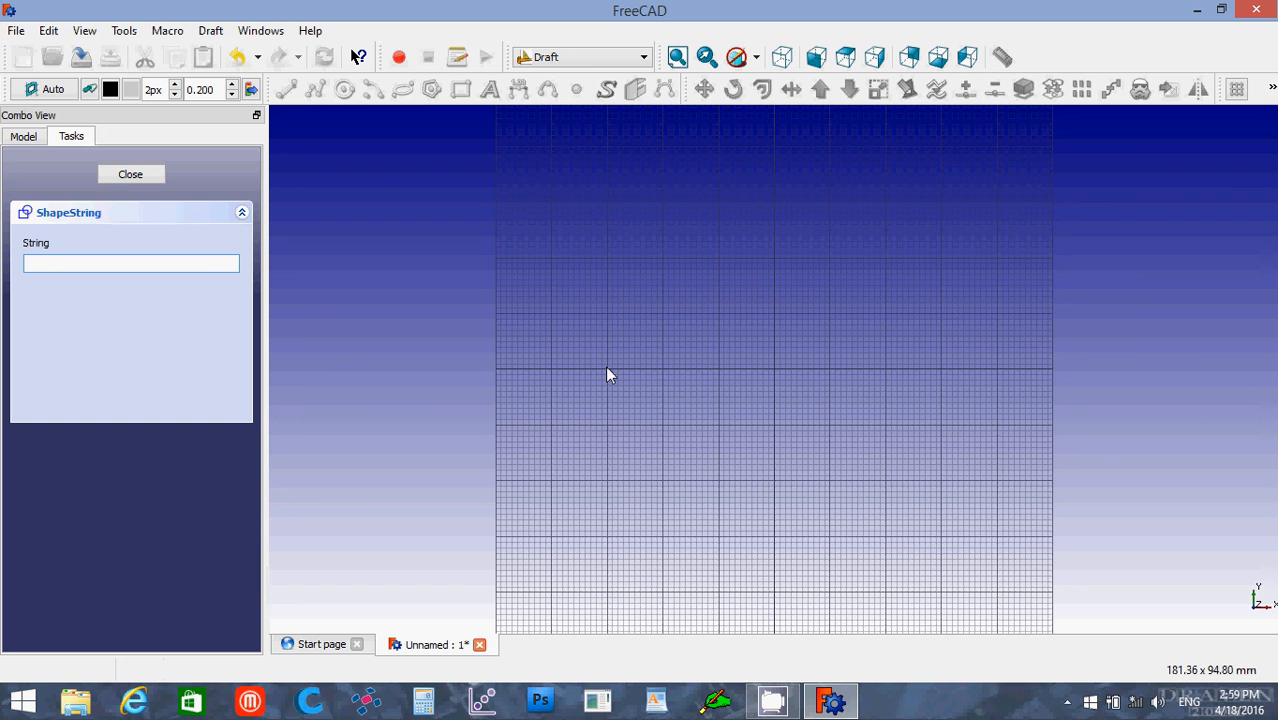
text(Peter)
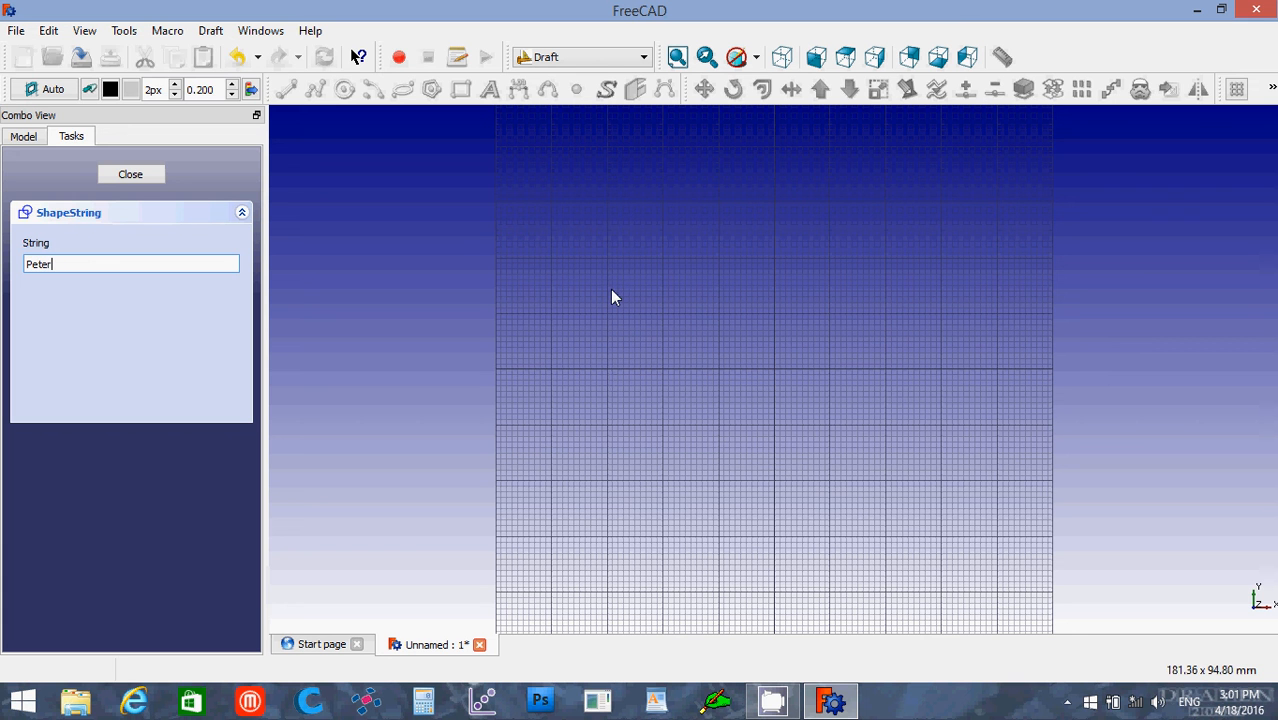
Step: Accept the ShapeString's text and set its height to 15 mm
key(Return)
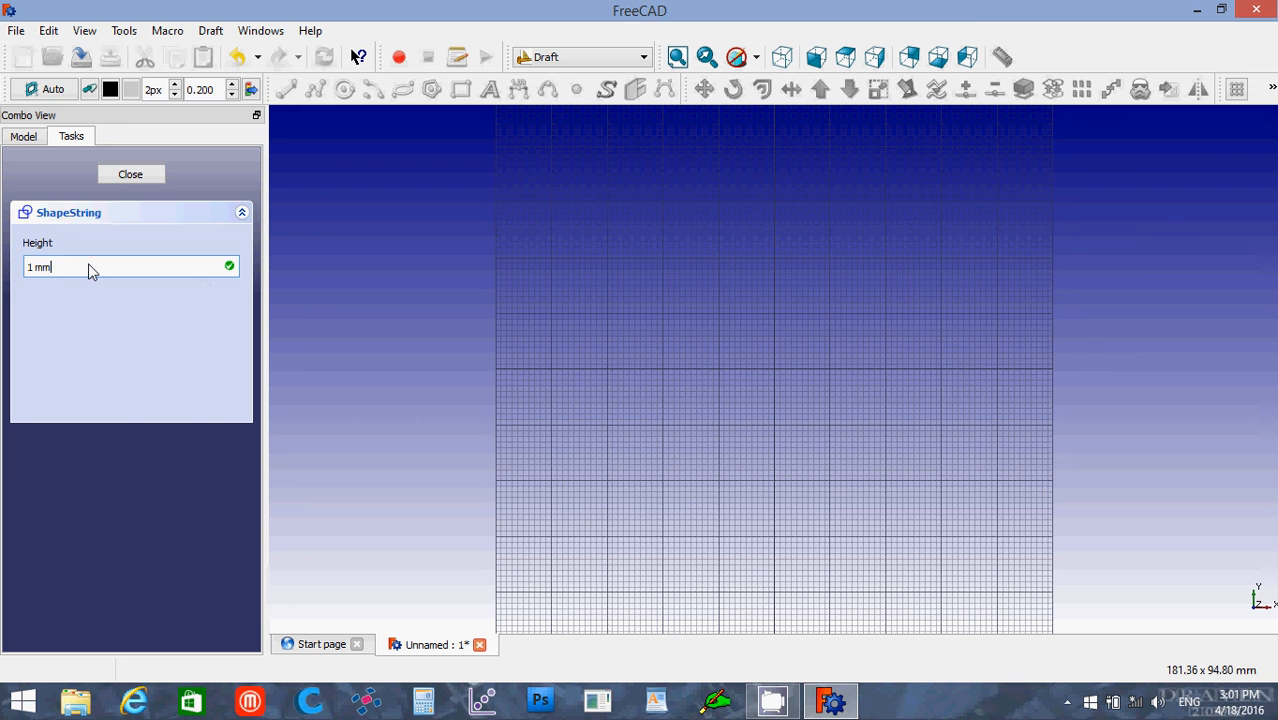
drag(54, 267, 1, 270)
text(15)
key(Return)
key(Return)
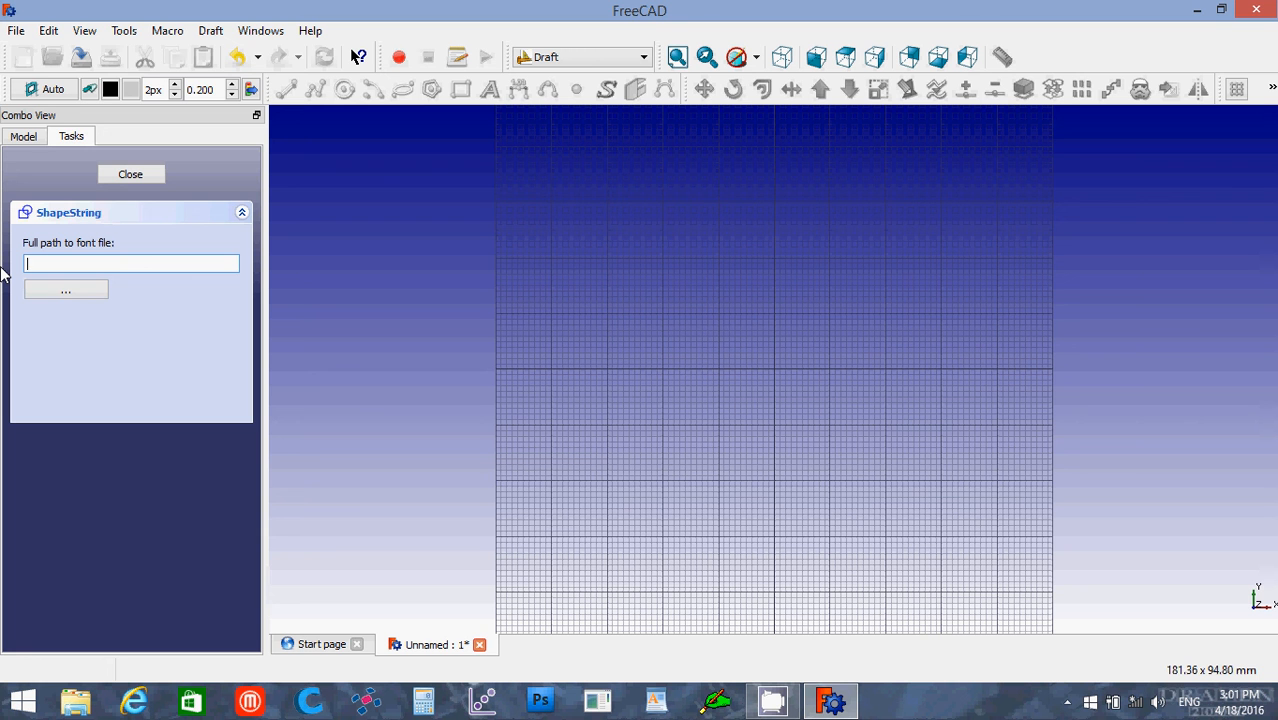
Step: Set the font file to c:/windows/fonts/Arial.ttf and create the ShapeString
text(c:/windows/fonts/Arial.ttf)
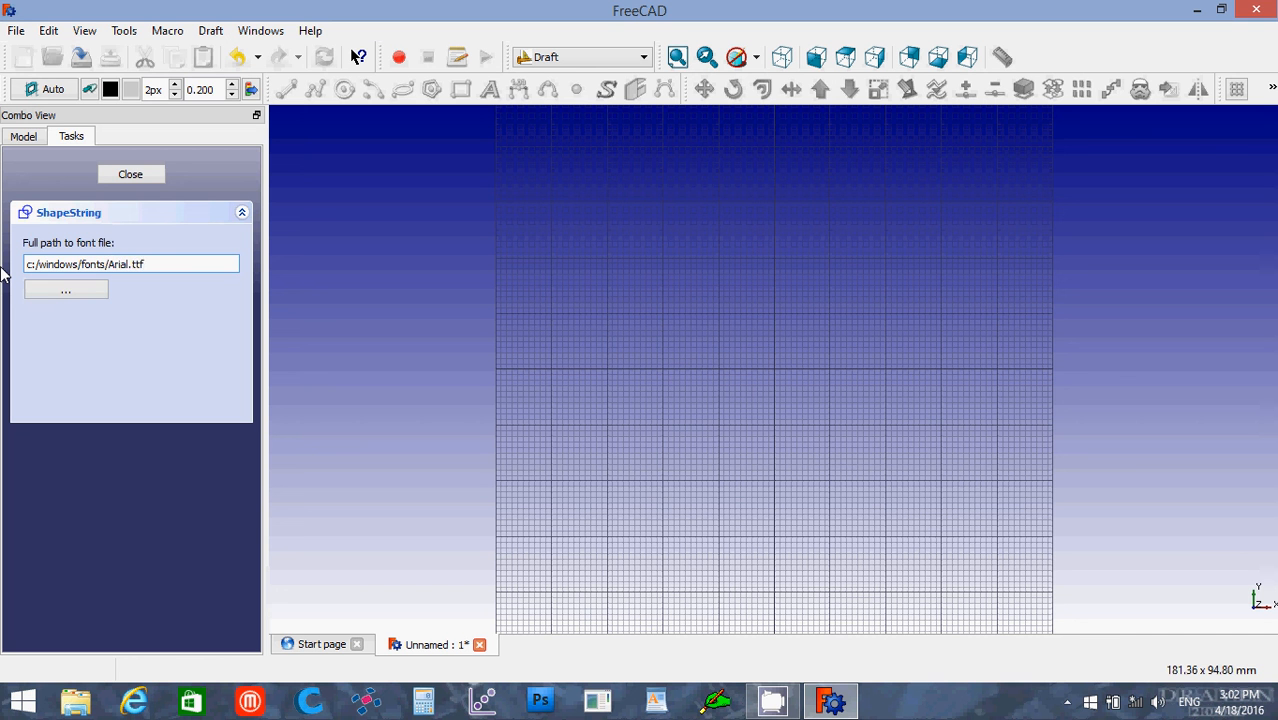
key(Return)
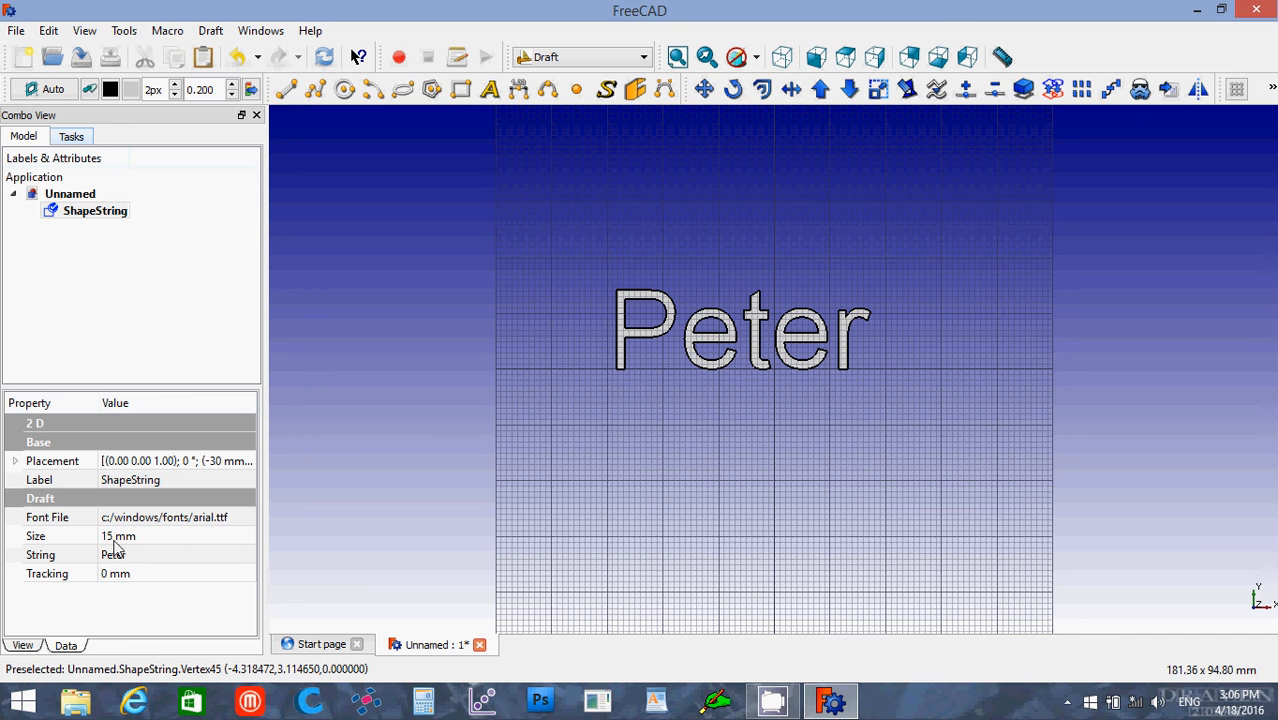
Step: Set the ShapeString's placement position in y to 4 mm
click(15, 462)
click(34, 517)
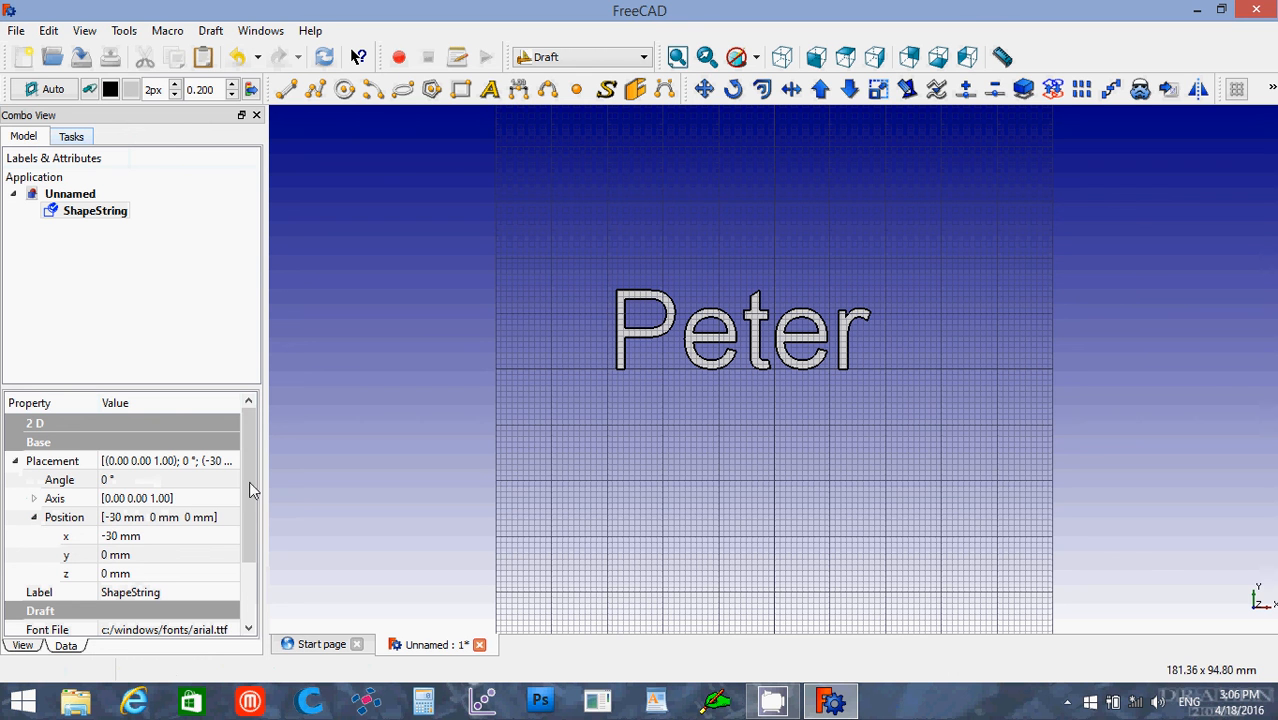
click(134, 555)
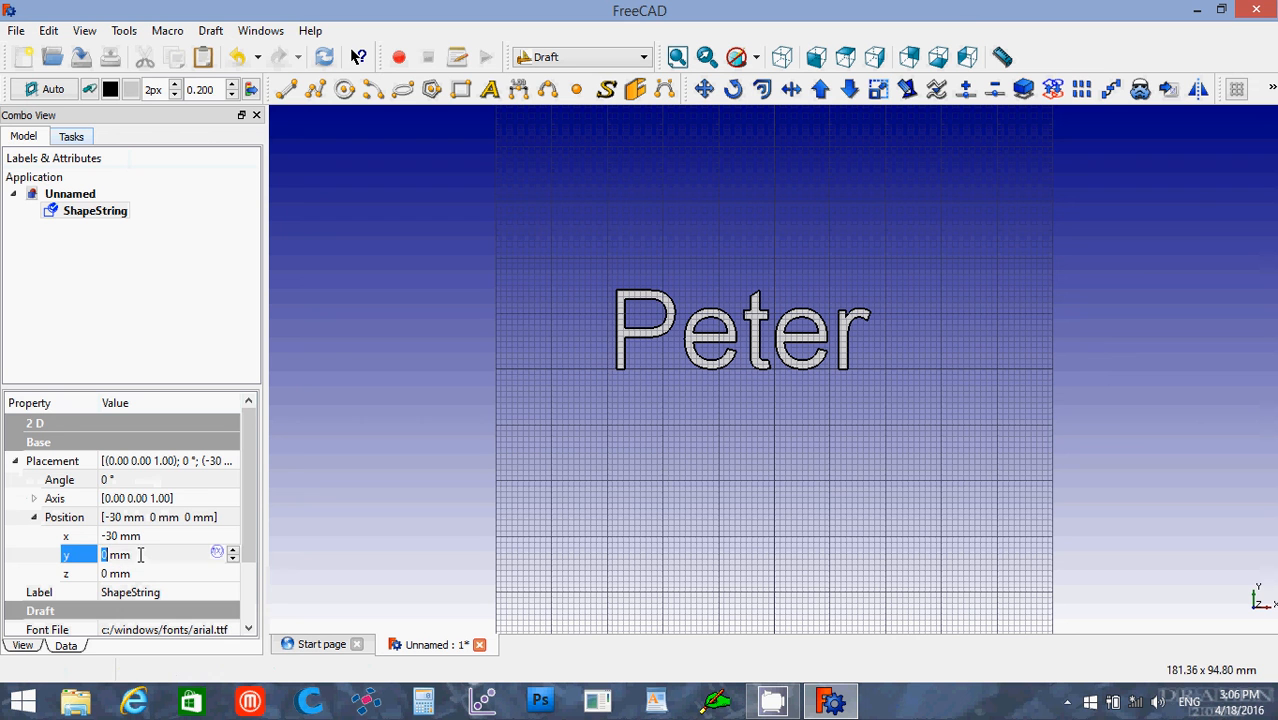
drag(136, 555, 97, 557)
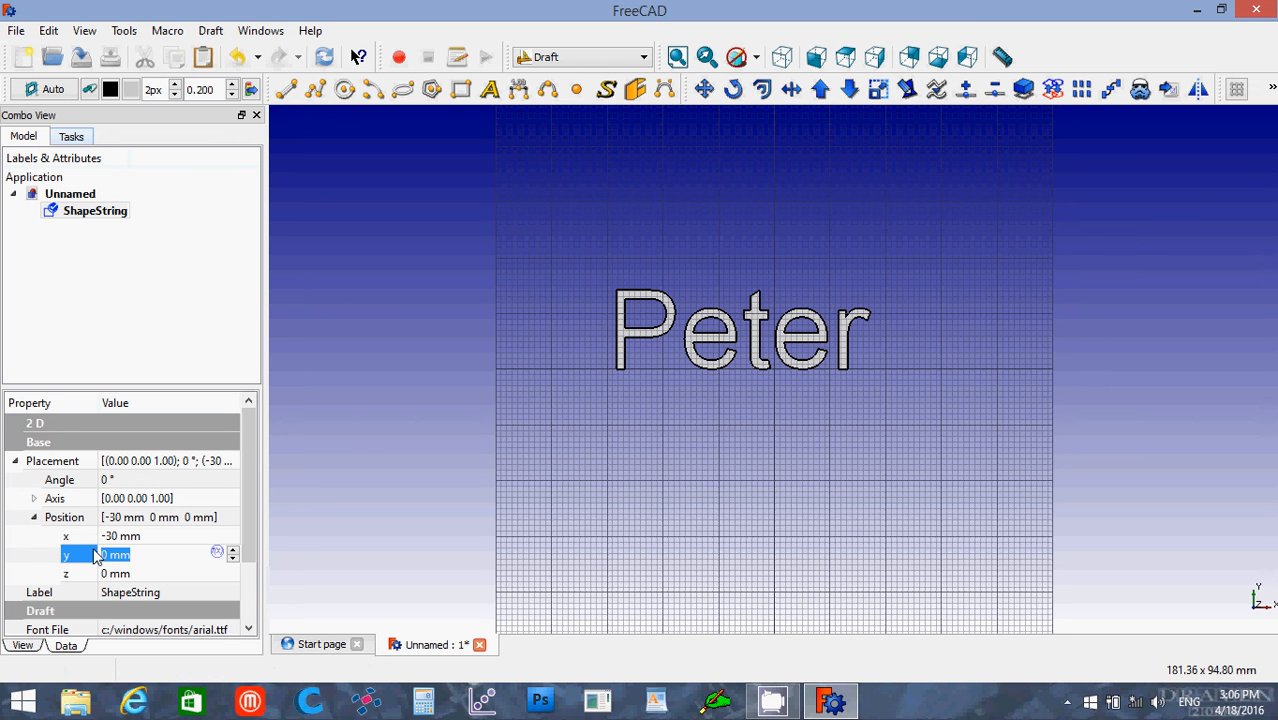
text(4)
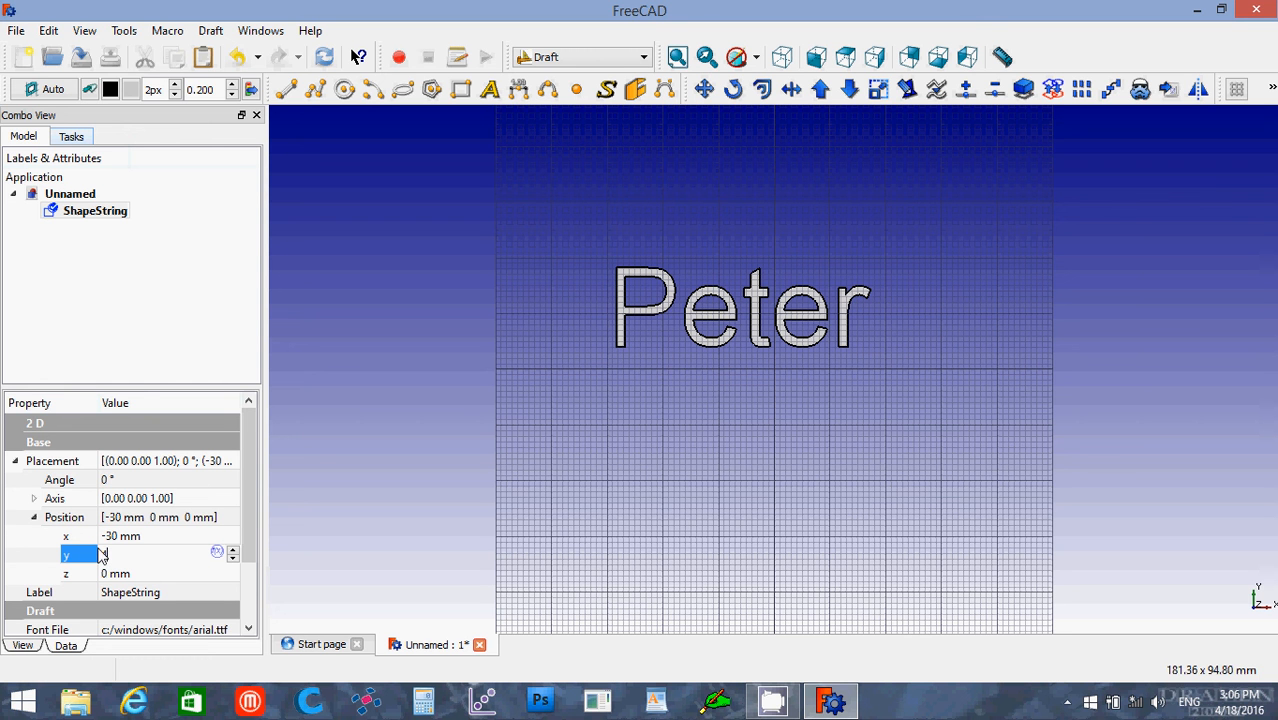
click(14, 461)
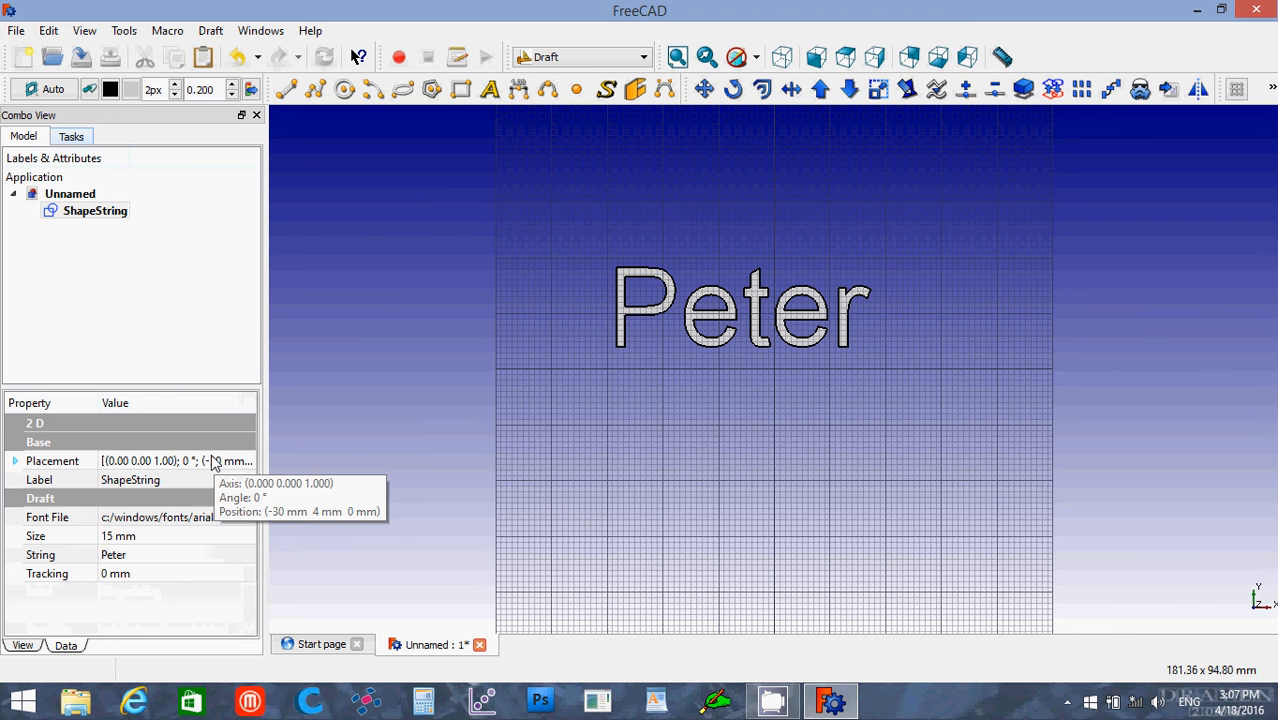
click(95, 212)
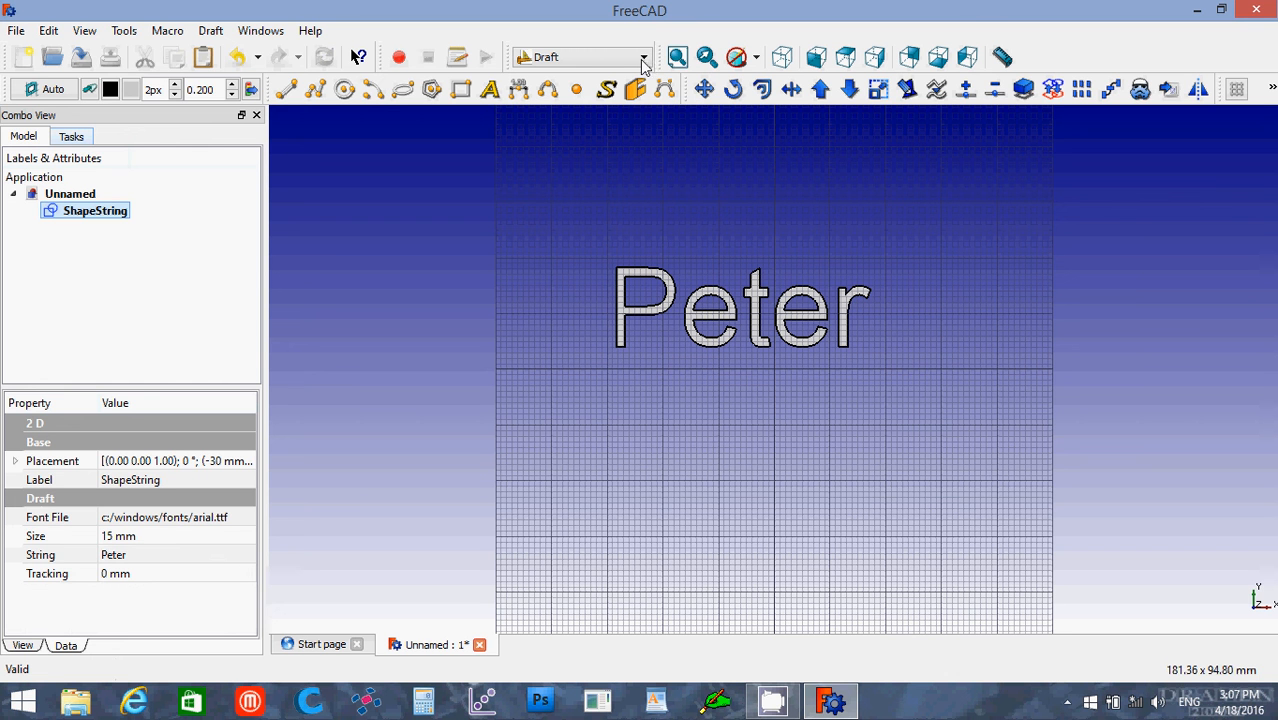
Step: Draw a closed, filled five-pointed star just before the text's first letter with the DWire tool, starting at about X -35, Y 5 mm
click(315, 92)
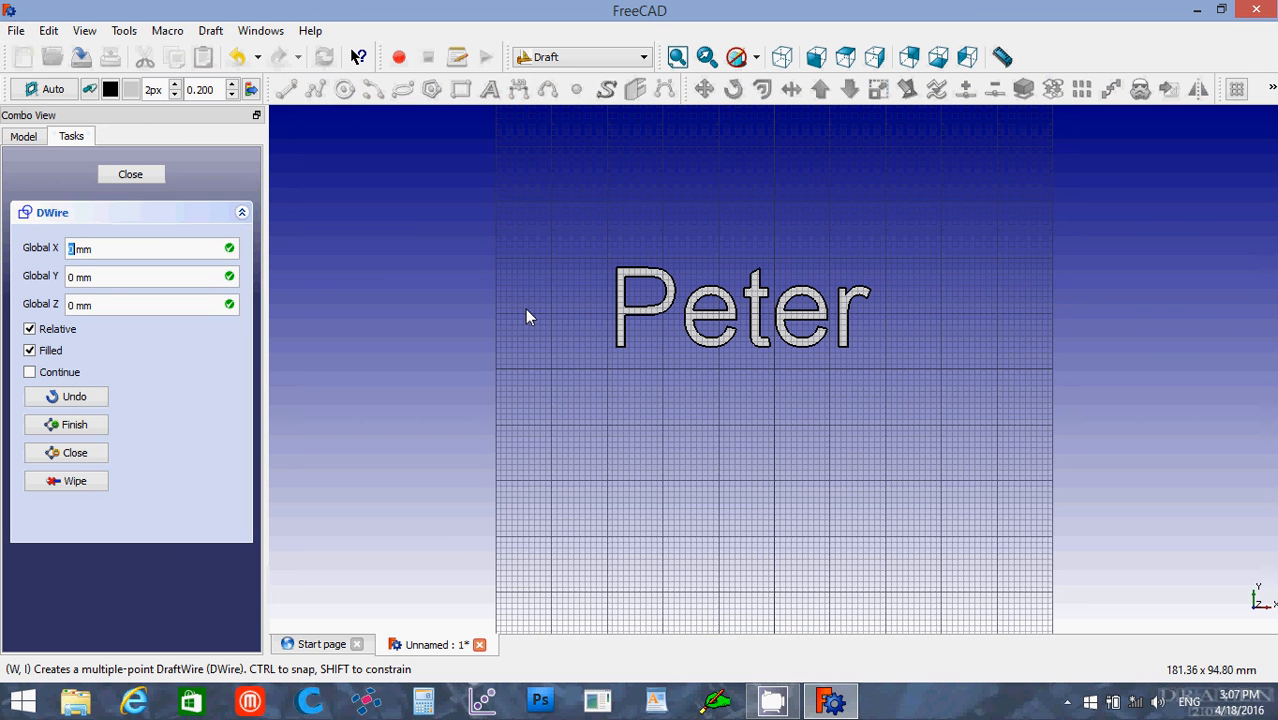
click(578, 342)
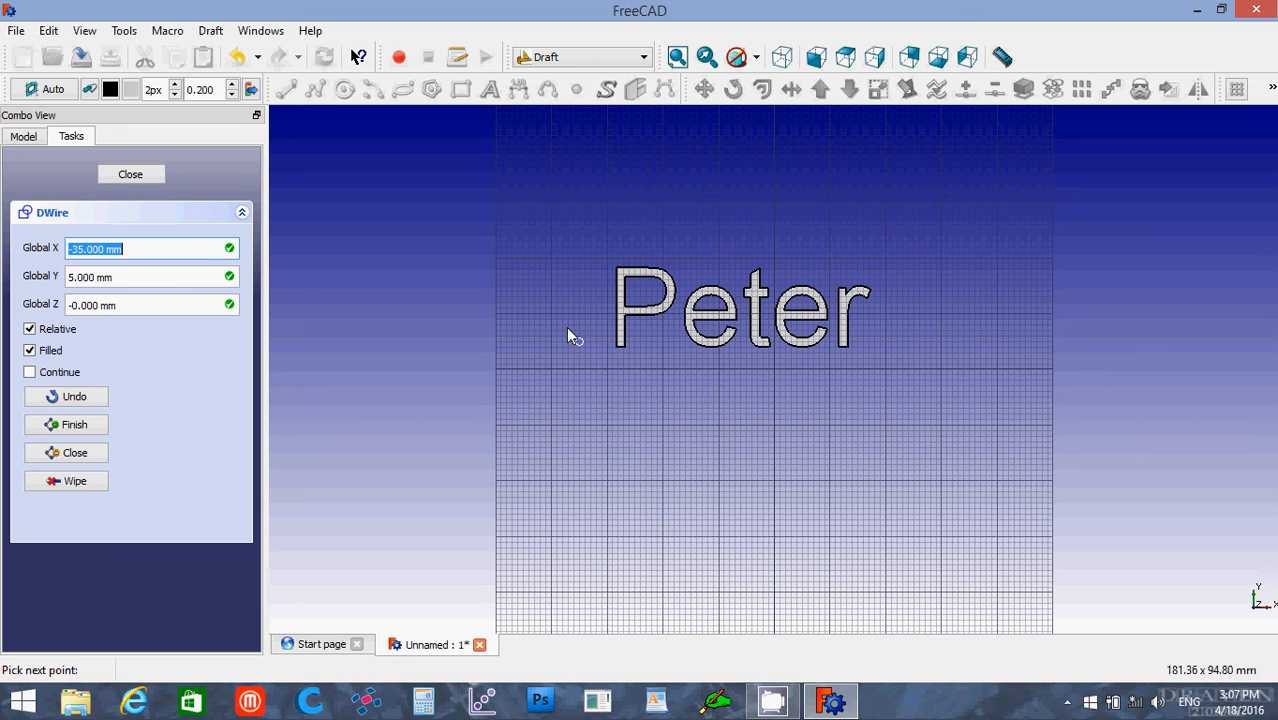
click(563, 315)
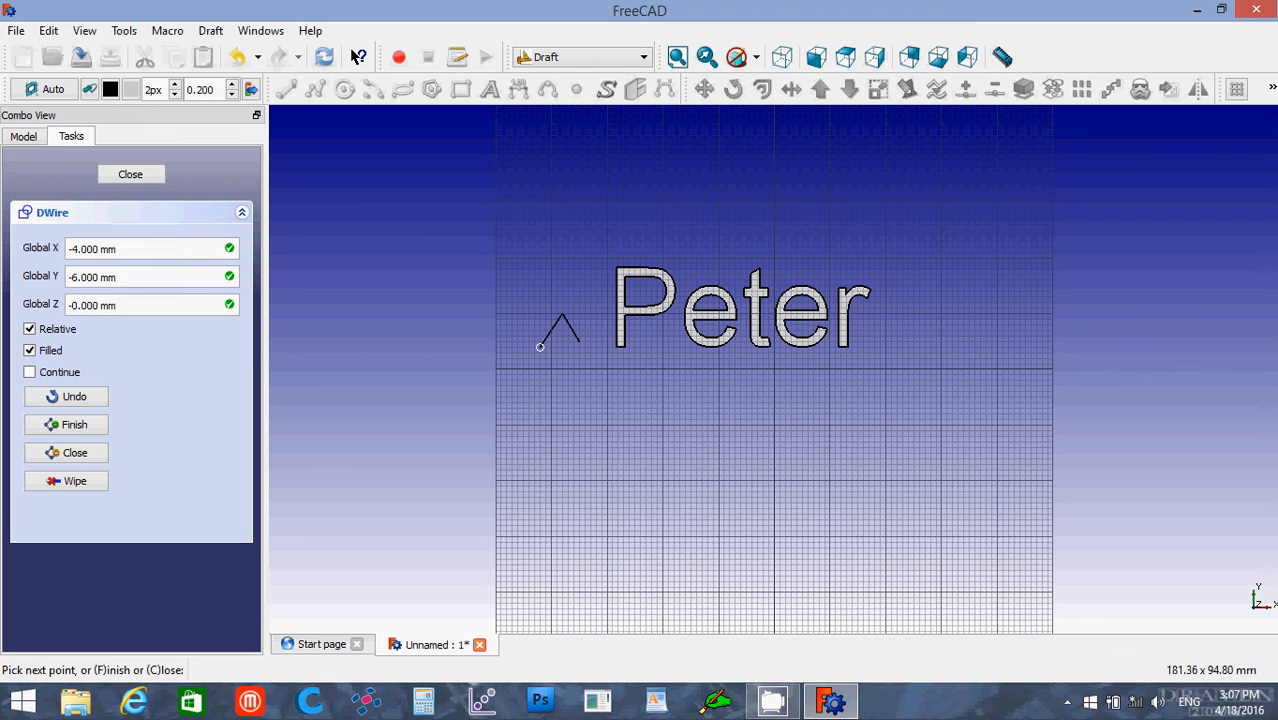
click(540, 346)
key(shift)
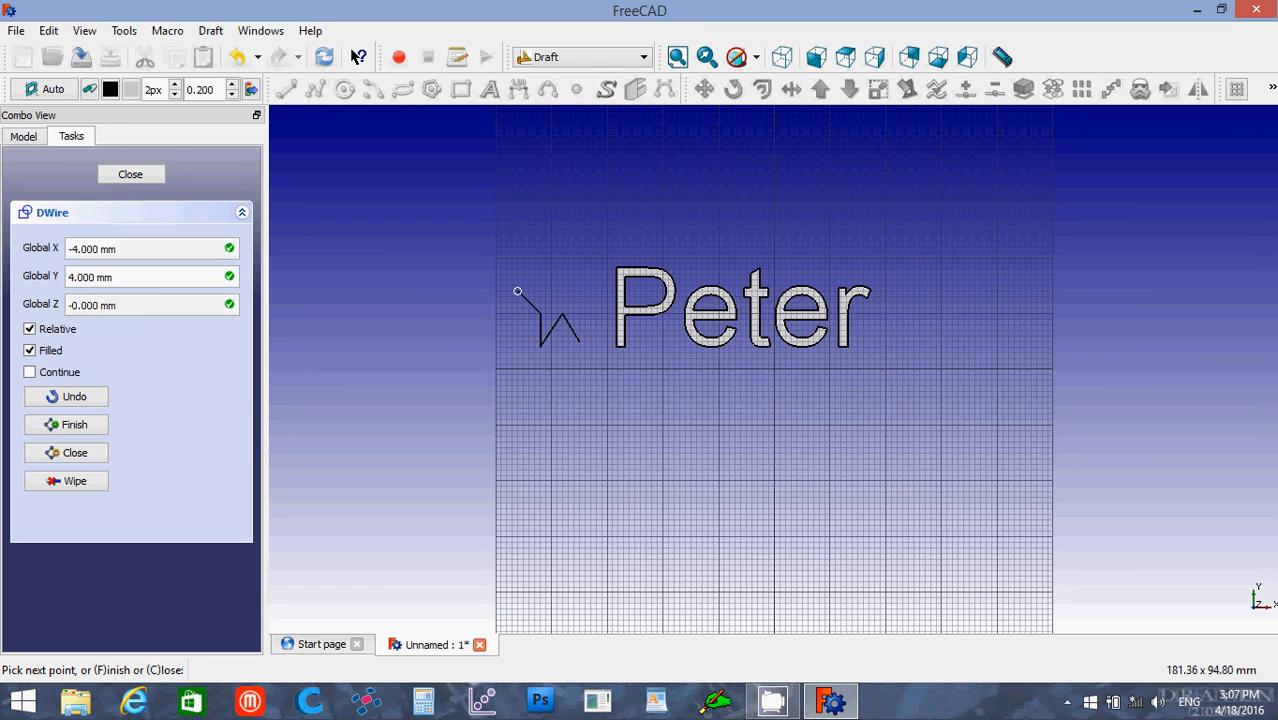
click(517, 291)
key(shift)
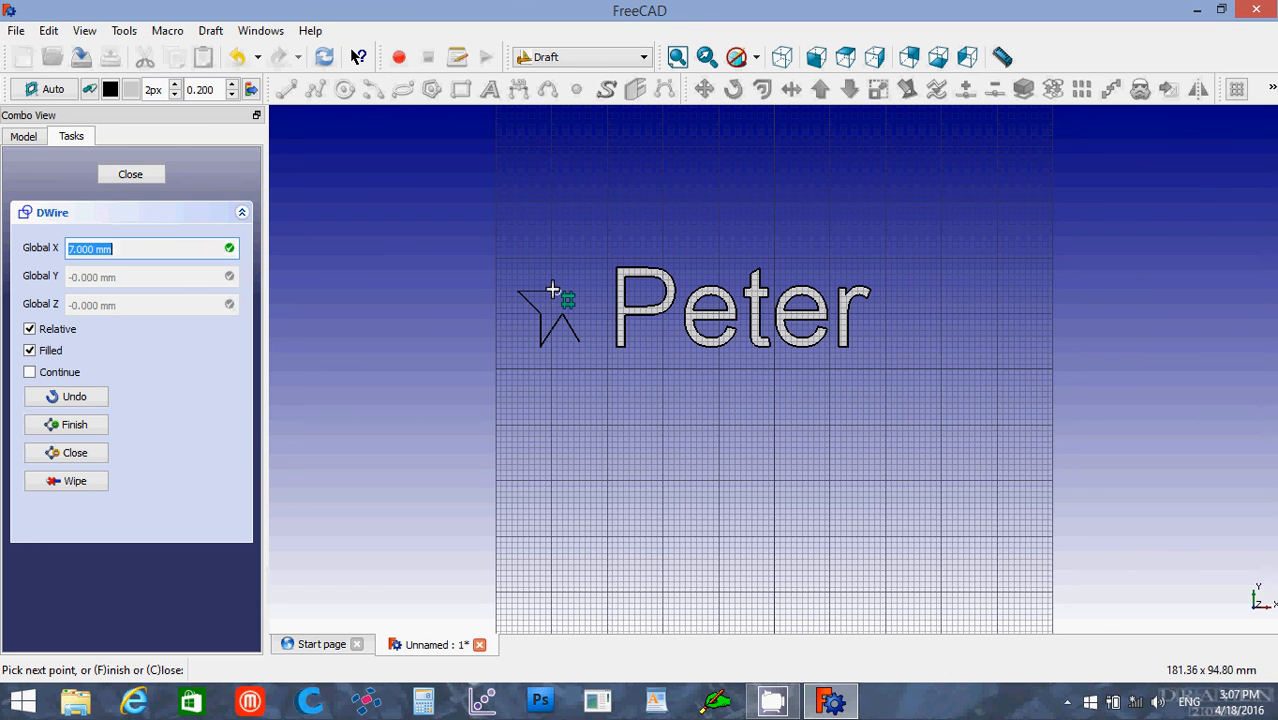
click(551, 290)
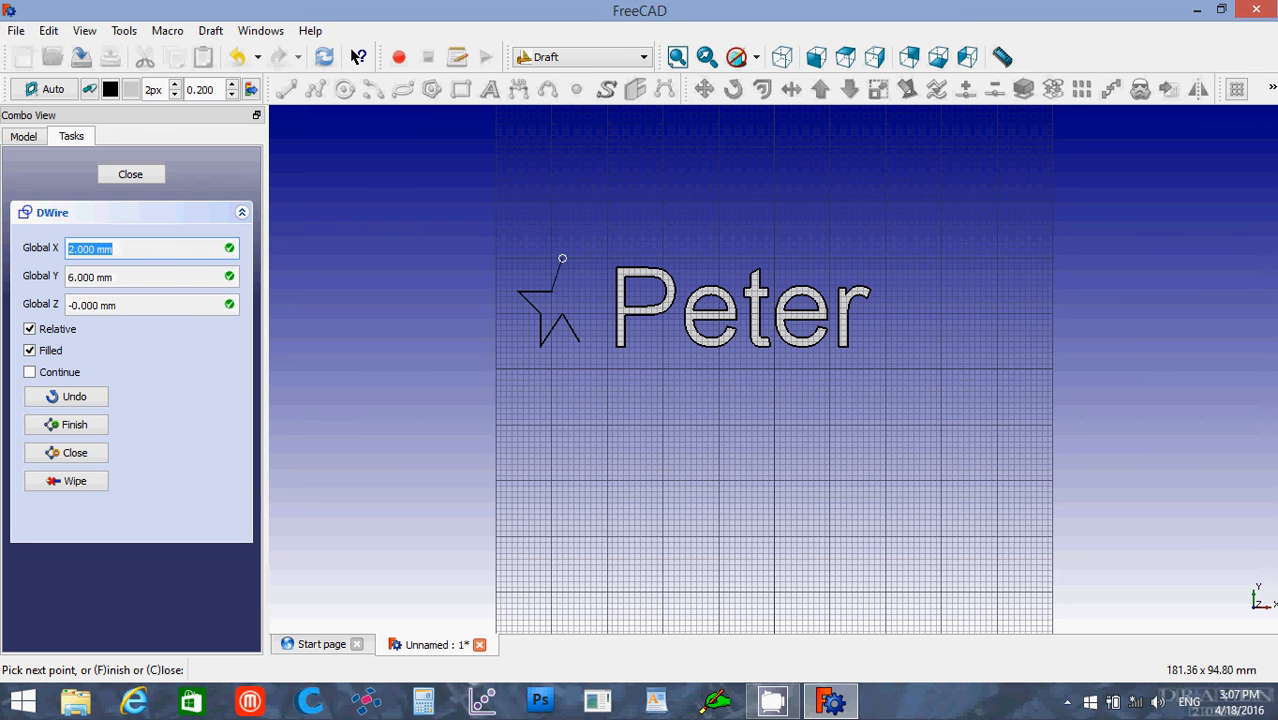
click(562, 259)
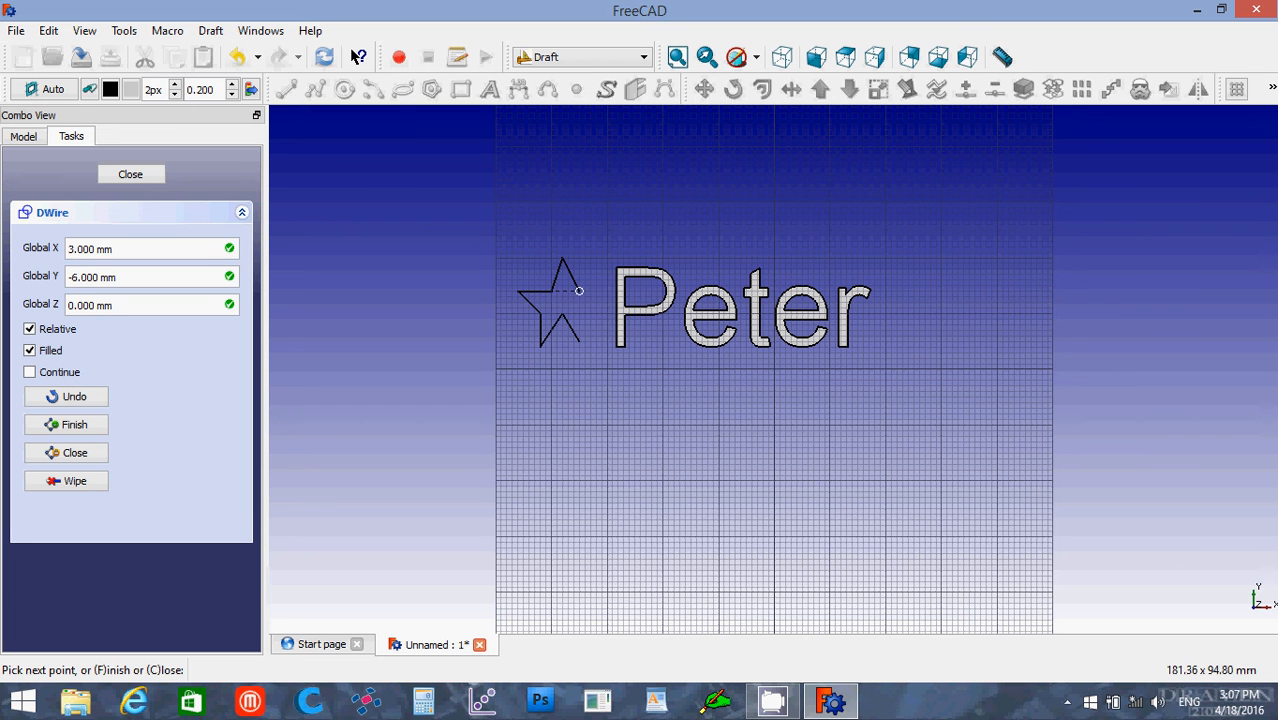
key(x)
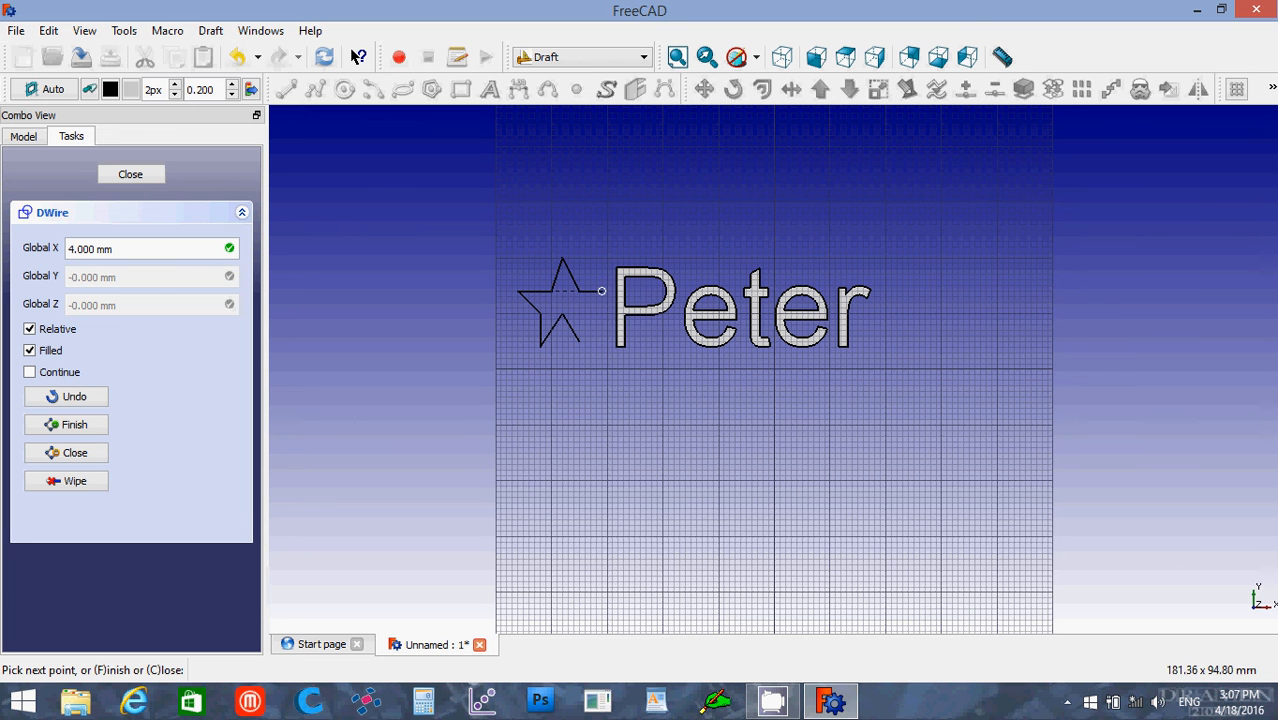
click(602, 291)
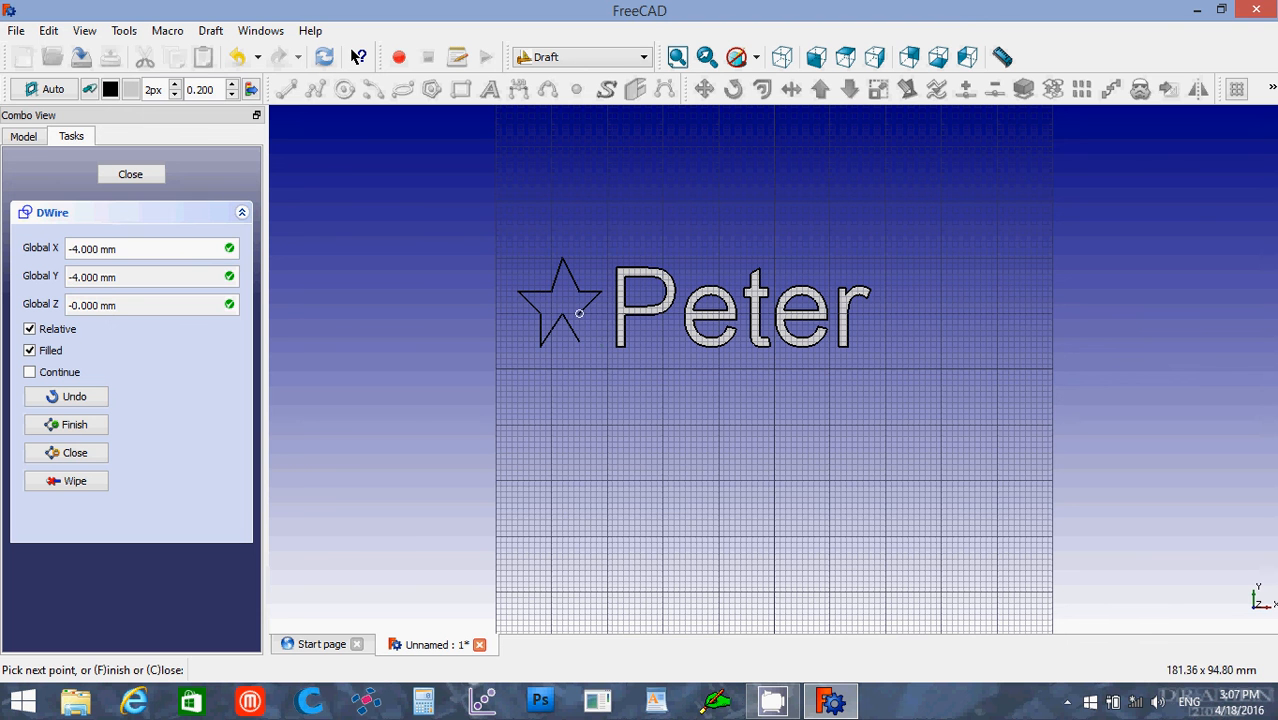
shift+click(579, 340)
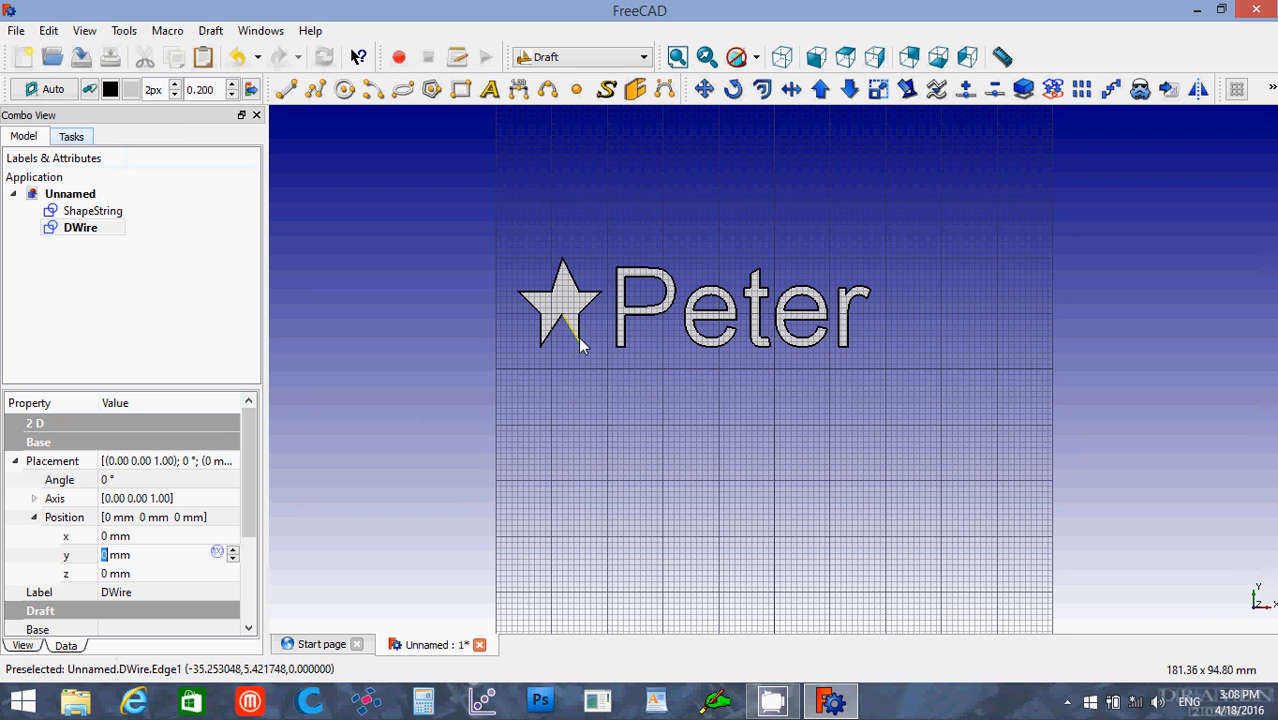
Step: Edit the star wire, moving its lower-right tip and the inner corner above it outward by about 1.6 mm in X
double_click(80, 228)
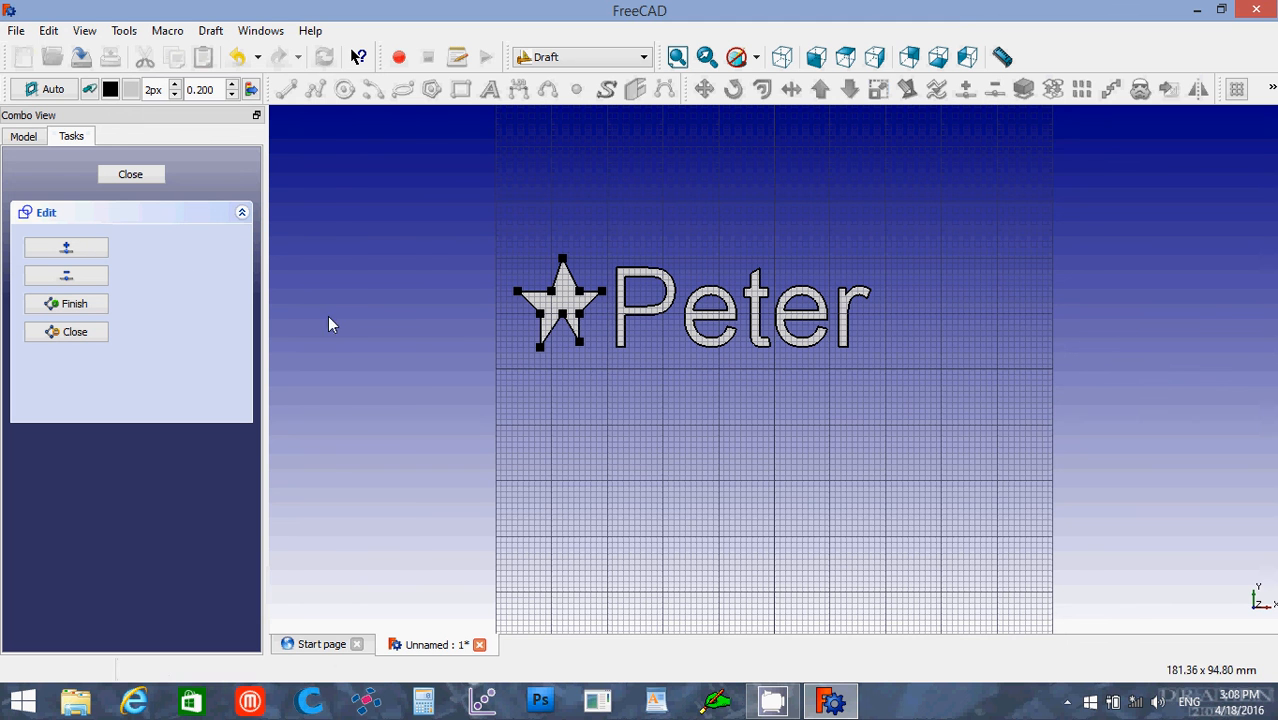
click(580, 347)
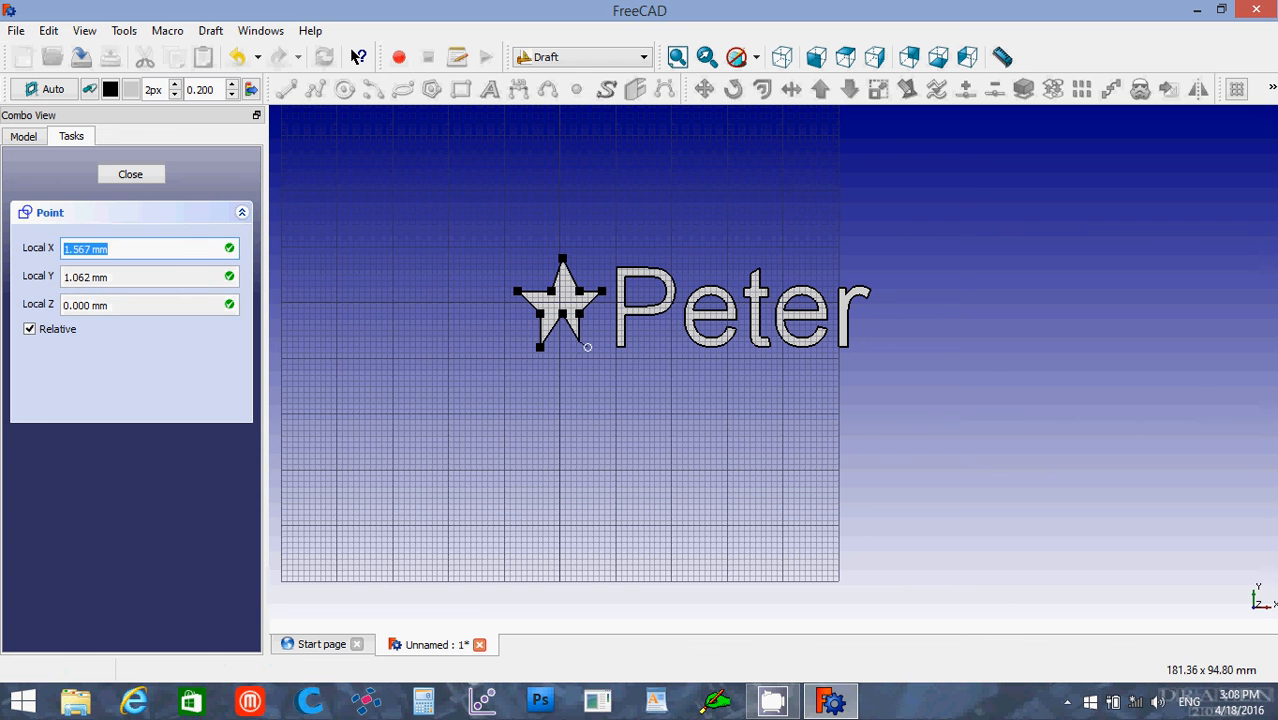
click(586, 348)
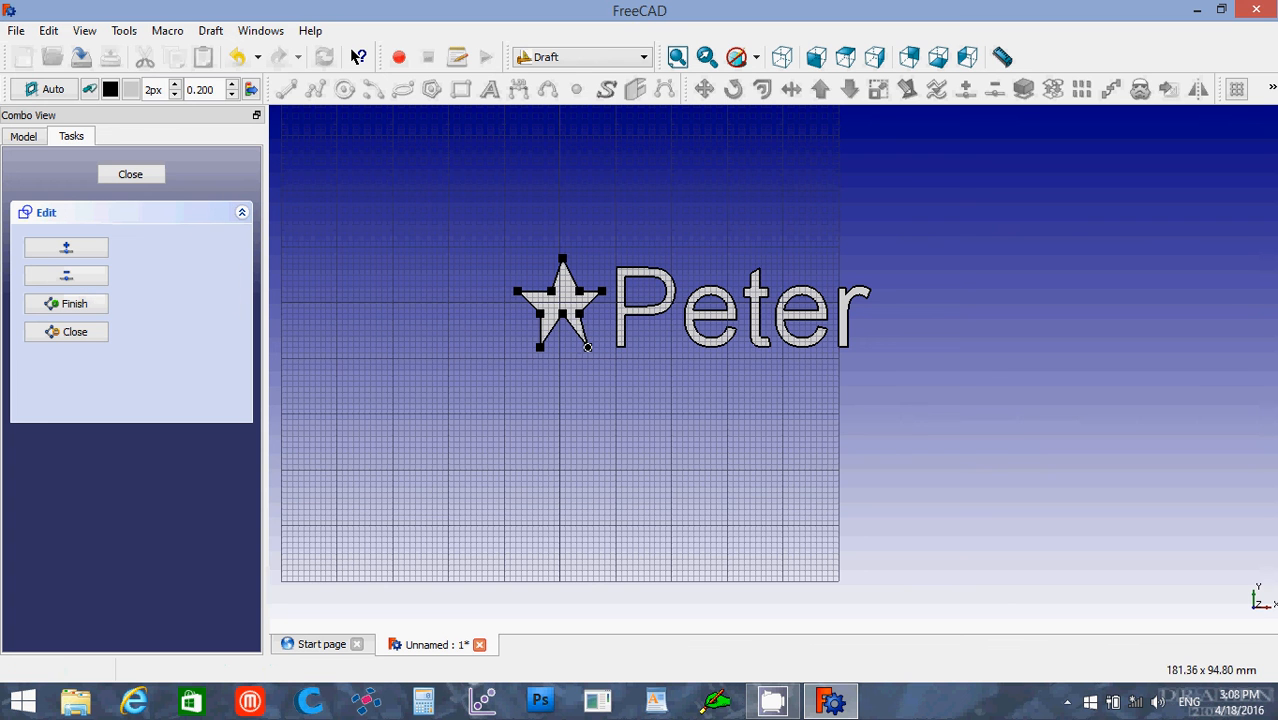
click(580, 315)
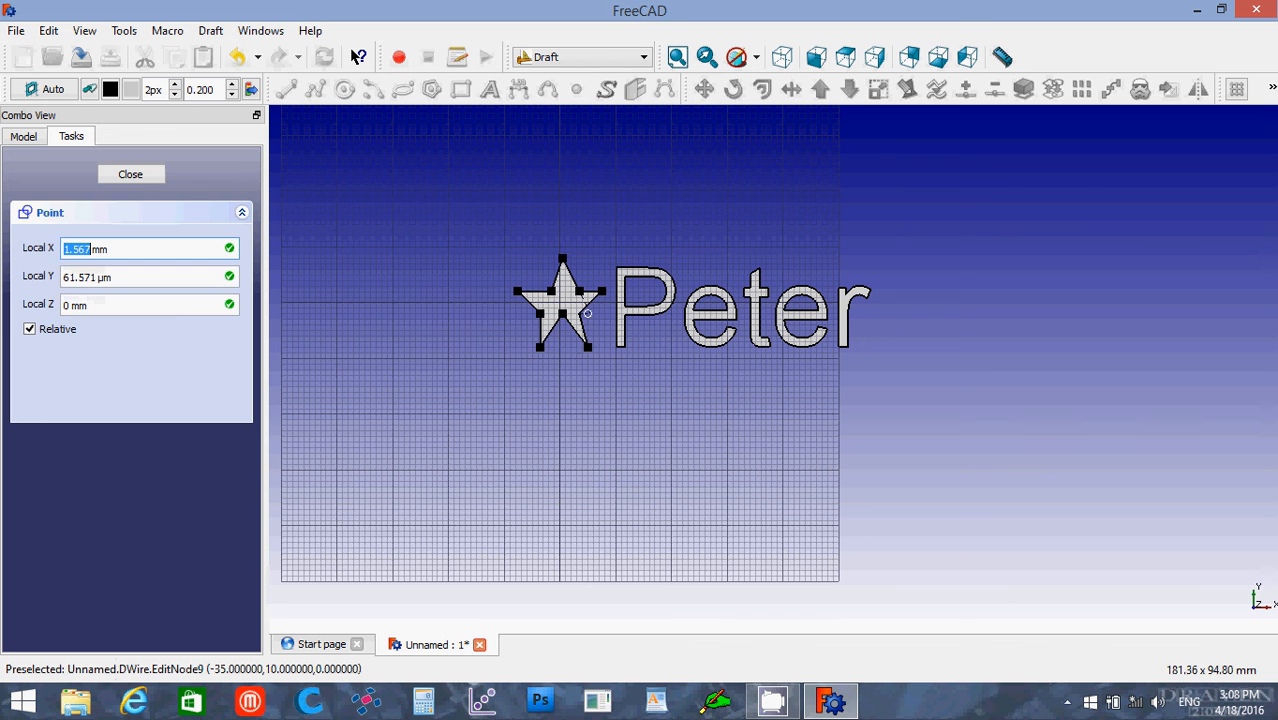
click(588, 313)
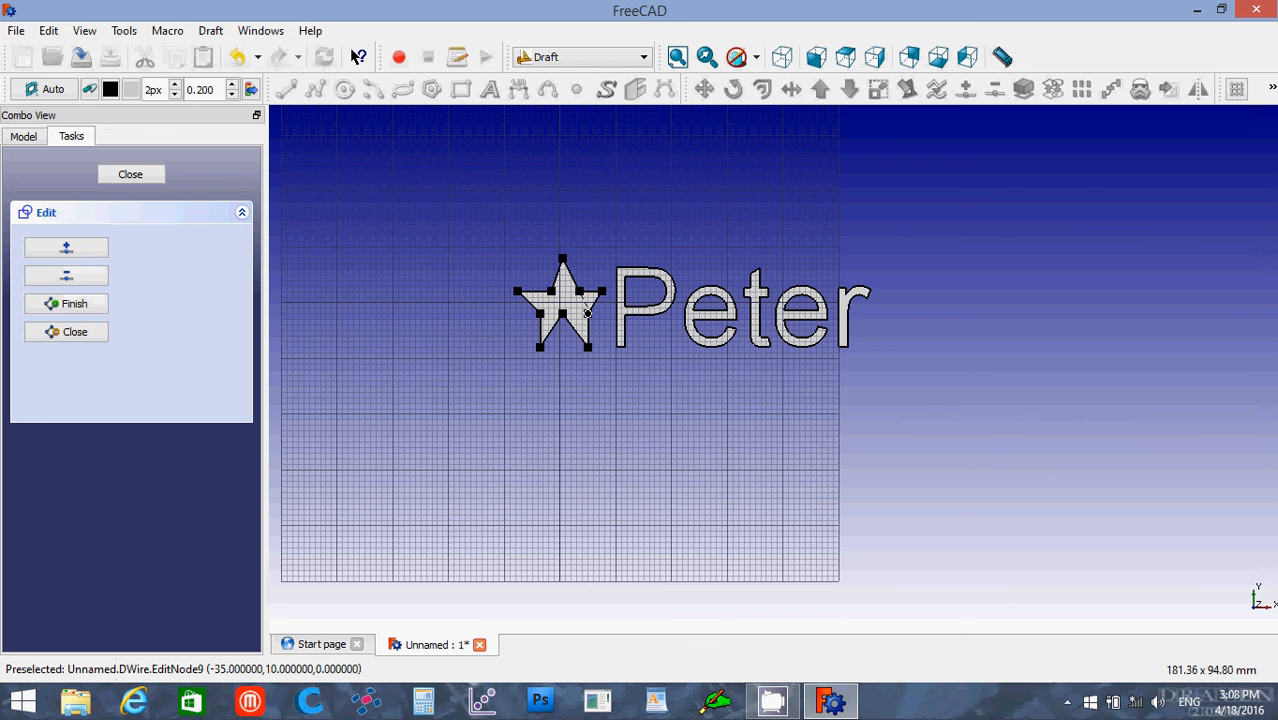
Step: Move the star's bottom inner corner down about 2 mm and its right tip slightly outward, and finish editing the wire
click(562, 321)
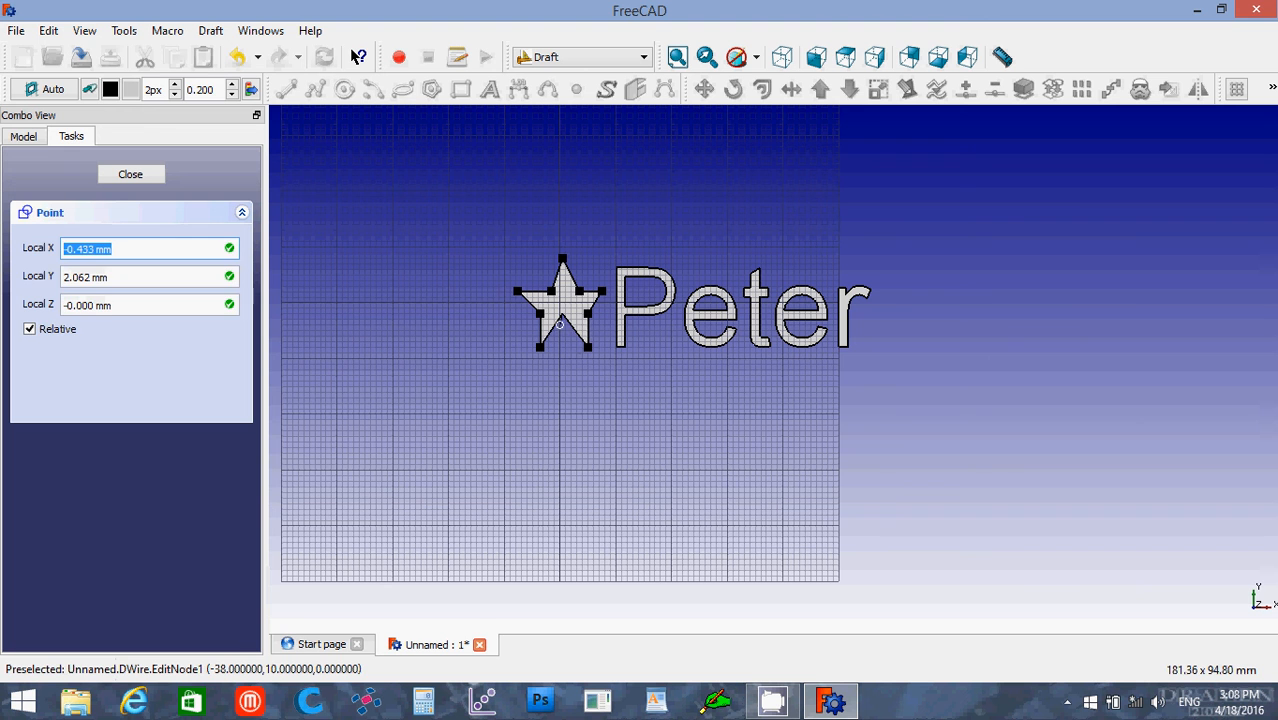
click(547, 318)
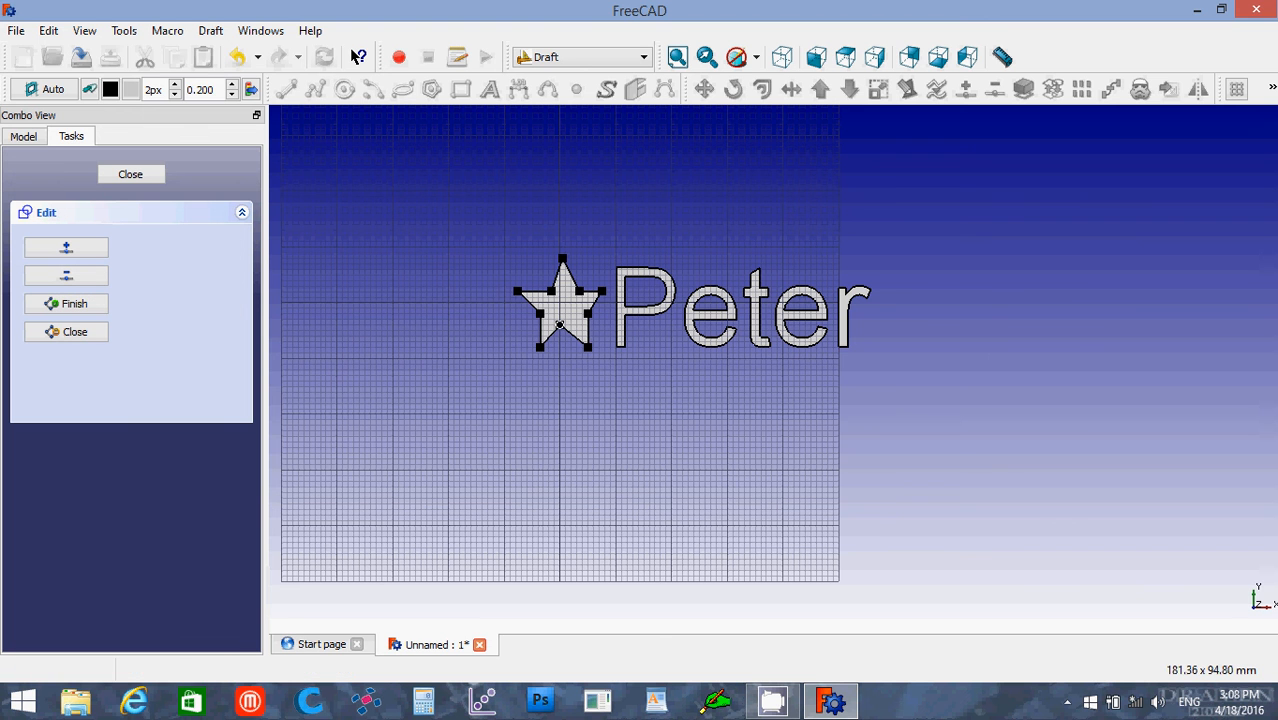
click(564, 326)
click(564, 326)
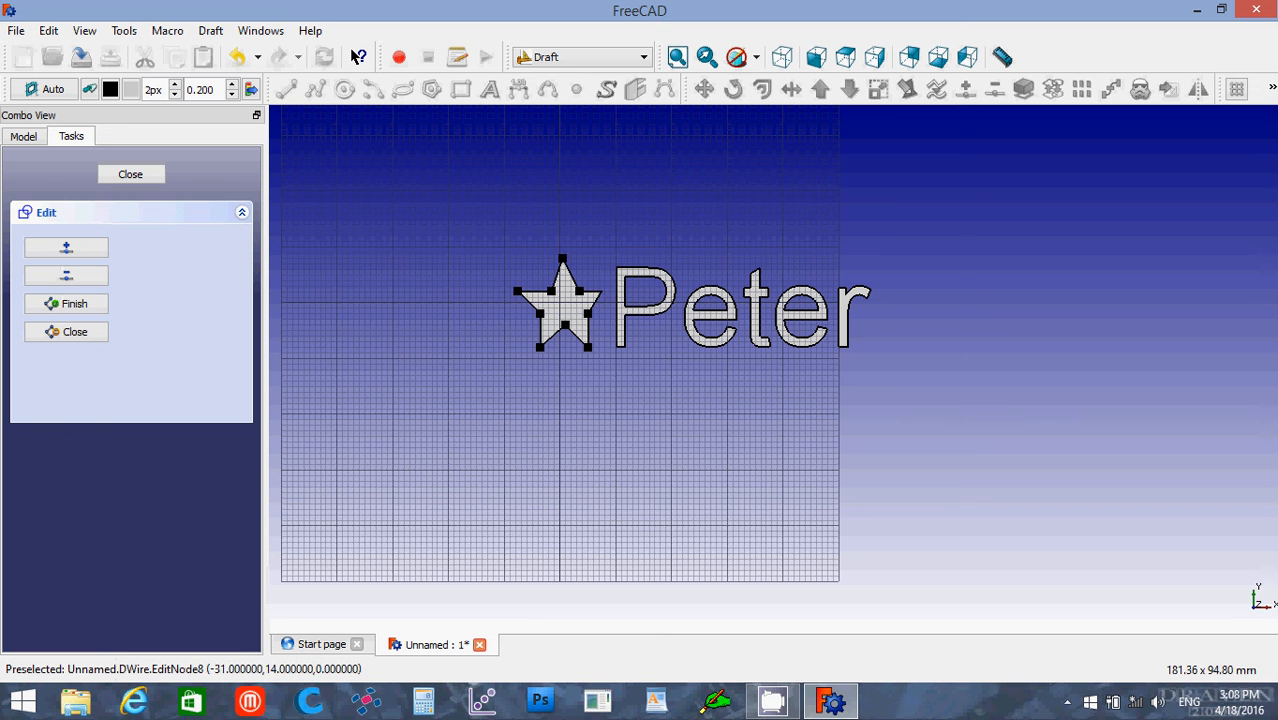
click(603, 293)
click(603, 293)
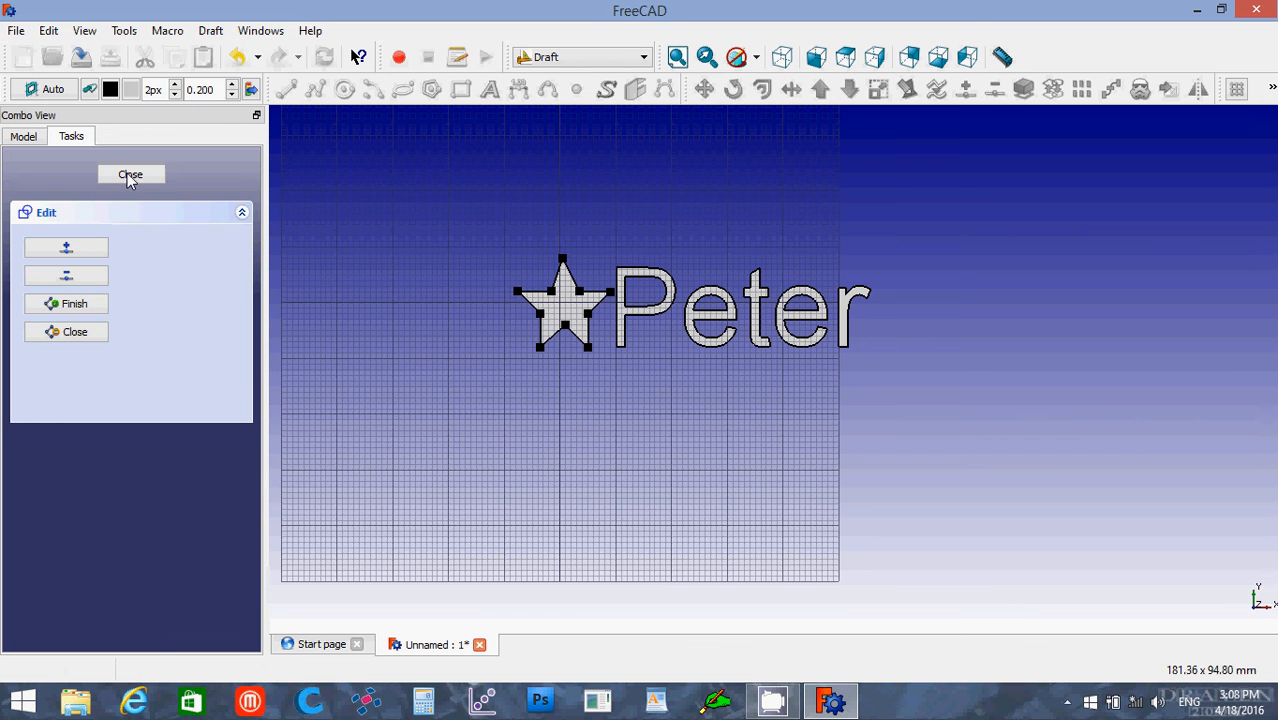
click(129, 176)
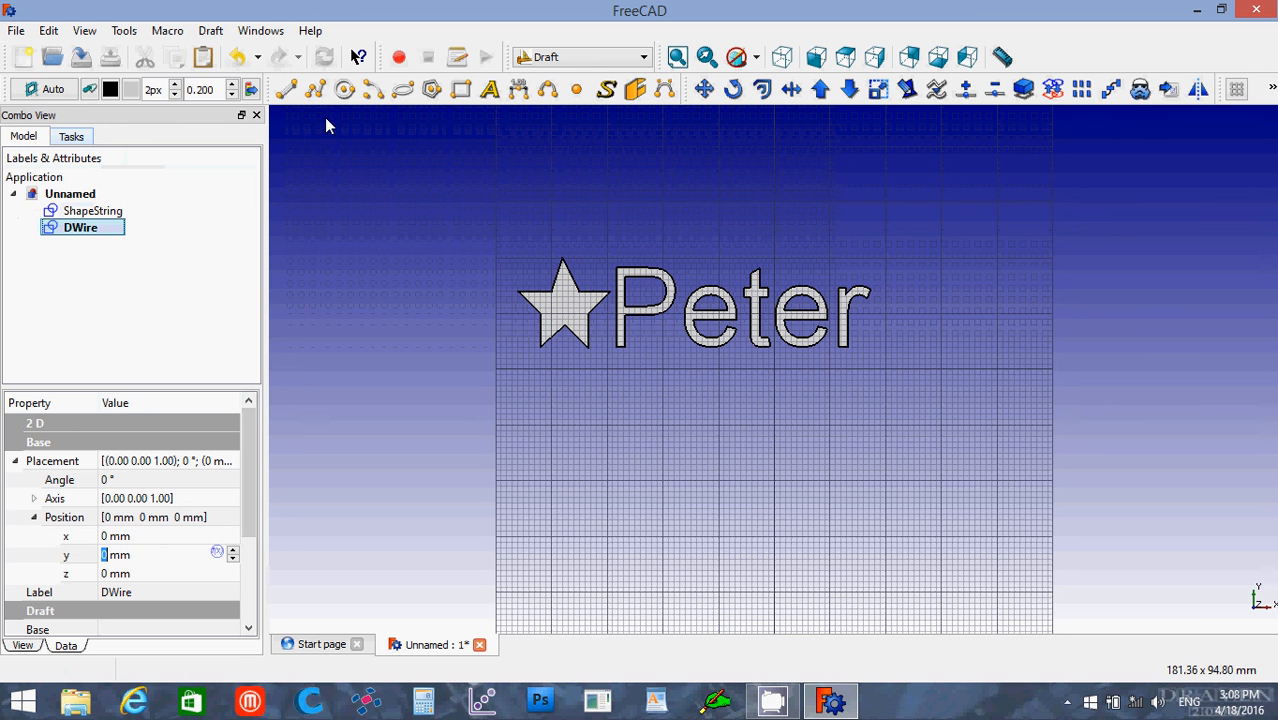
Step: Switch to the Part workbench and extrude the ShapeString along Z as a solid with a length of 45
click(587, 58)
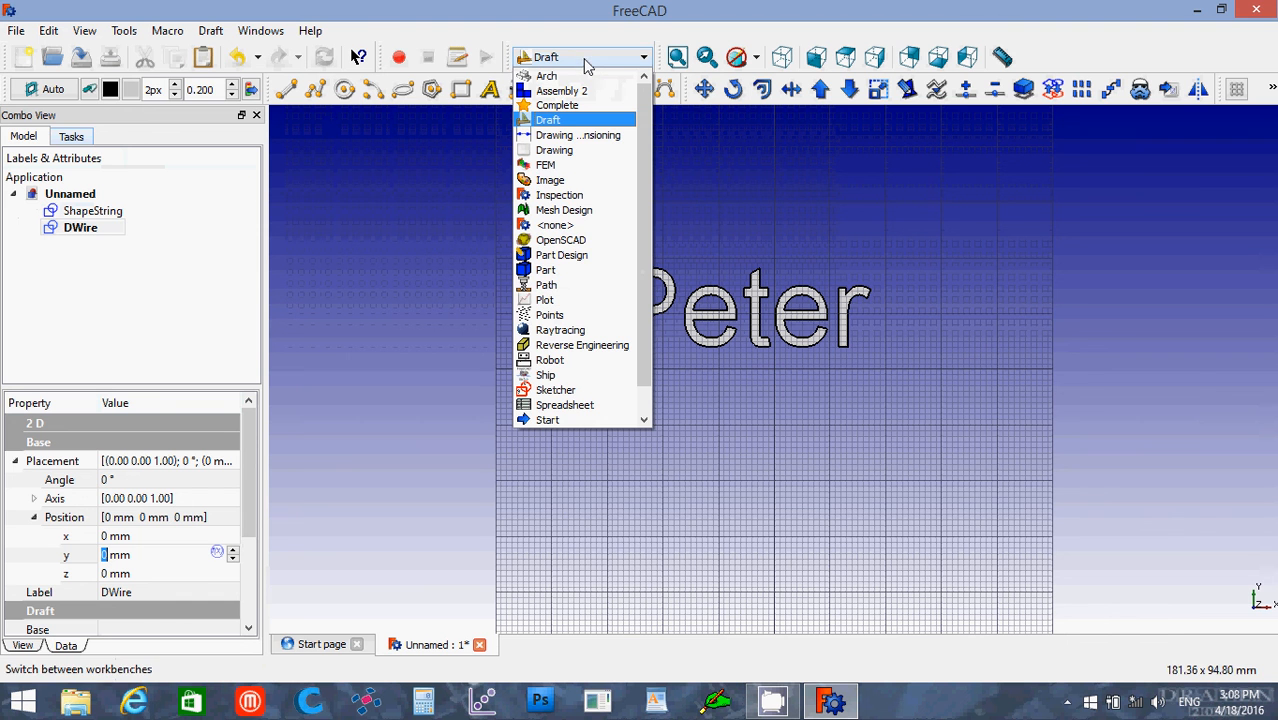
click(567, 272)
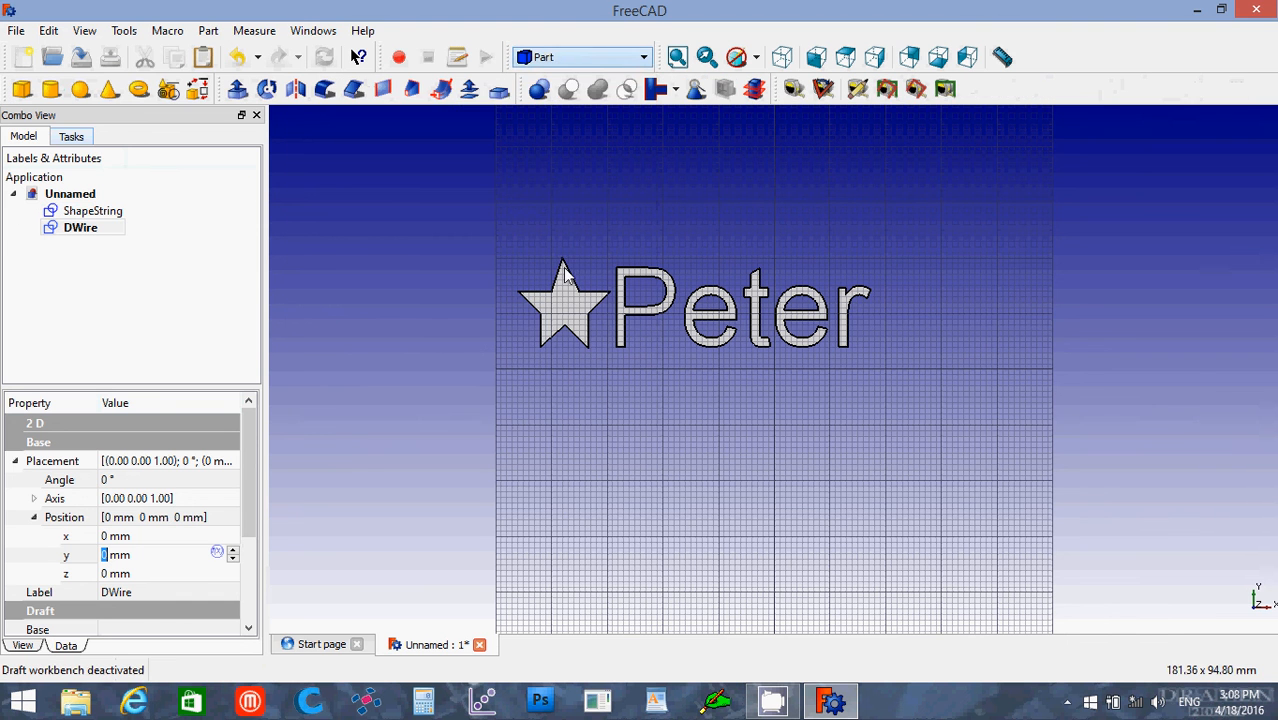
click(92, 211)
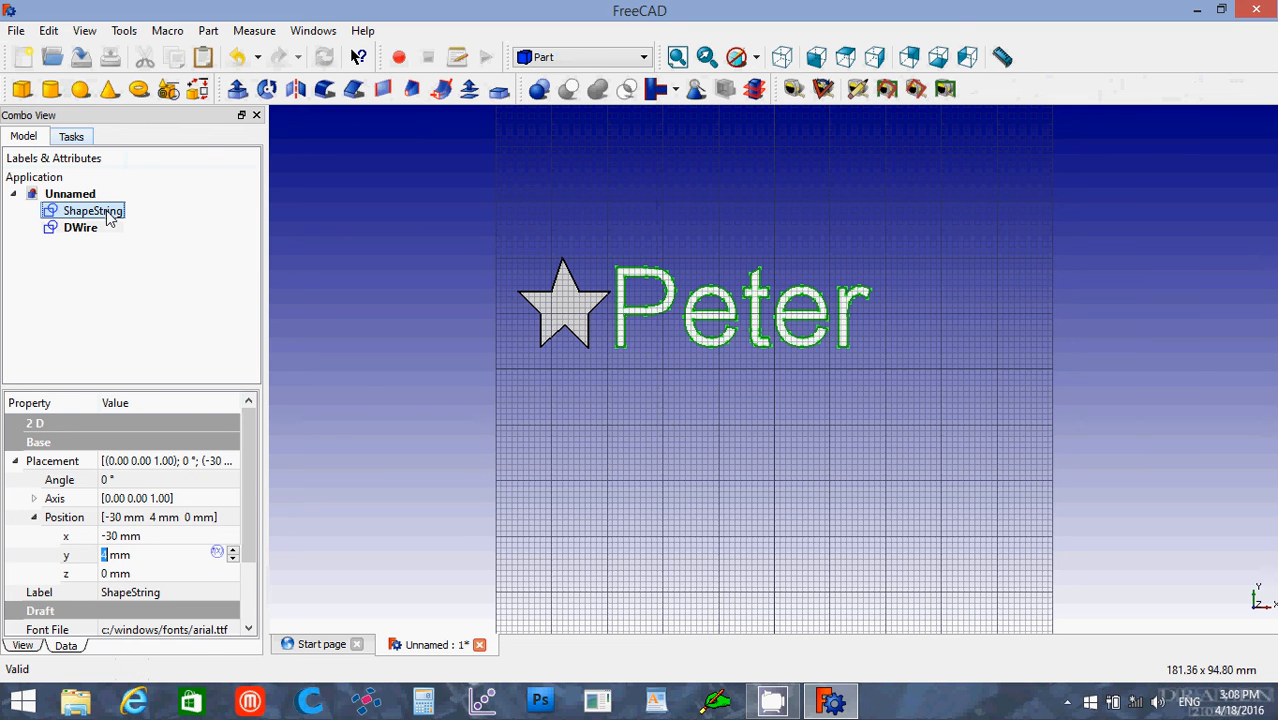
click(238, 92)
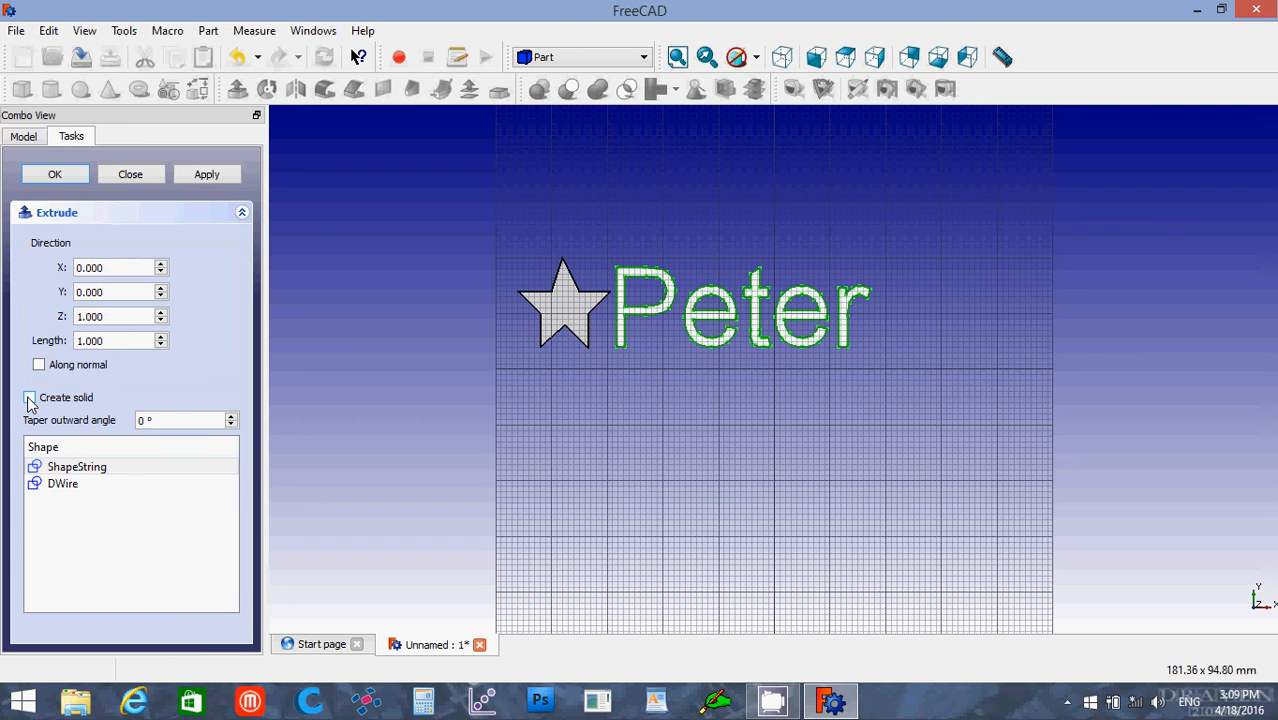
click(30, 399)
click(120, 341)
drag(120, 341, 62, 350)
text(4)
text(5)
click(64, 176)
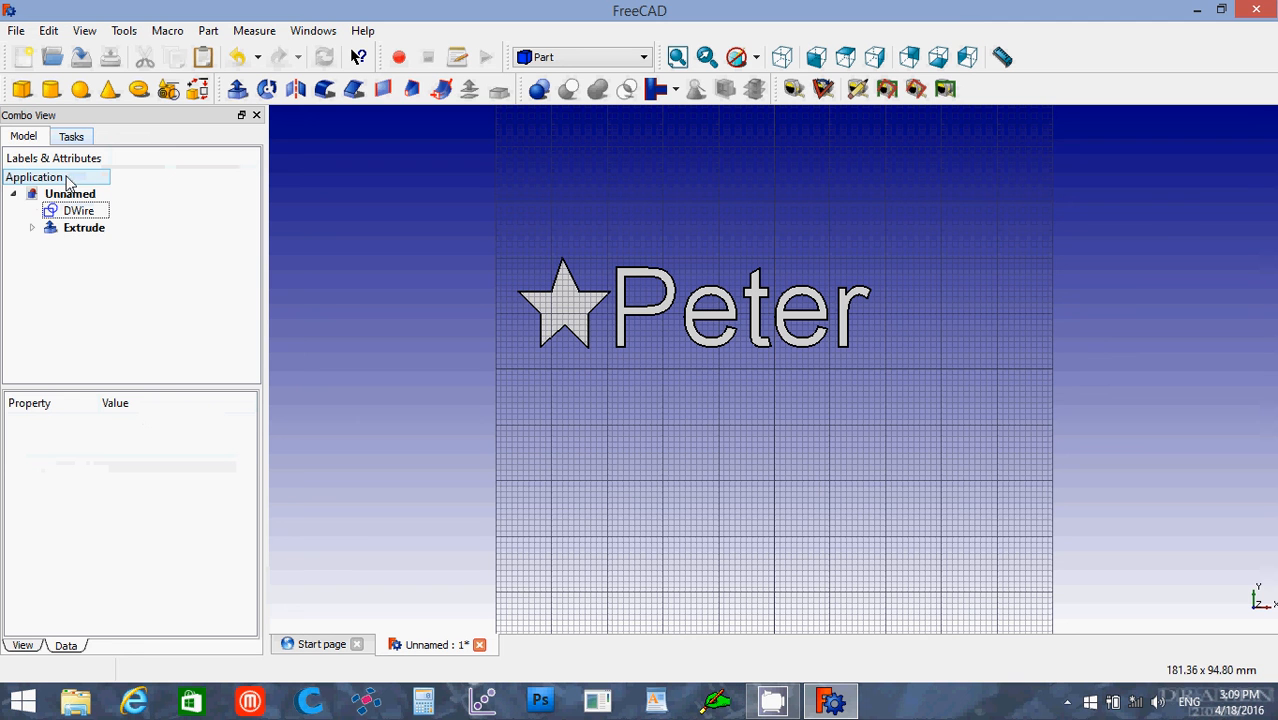
Step: Extrude the star wire along Z as a solid with a length of 15
click(80, 213)
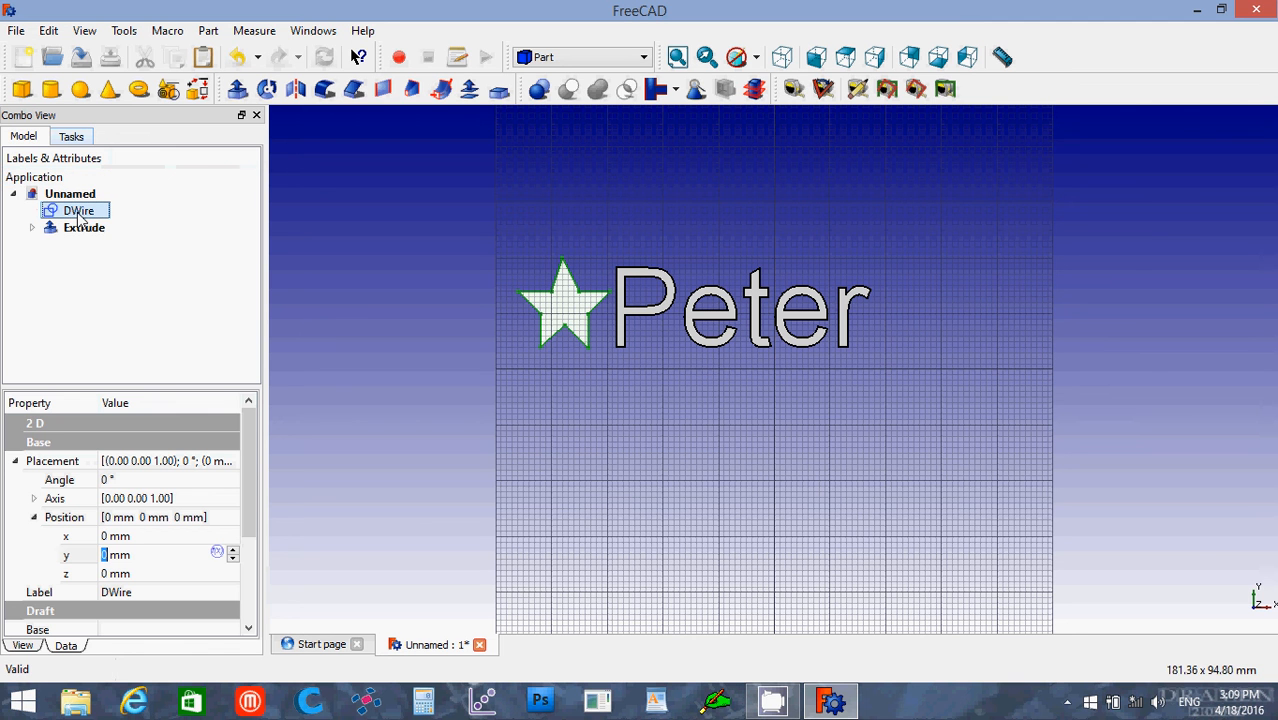
click(237, 89)
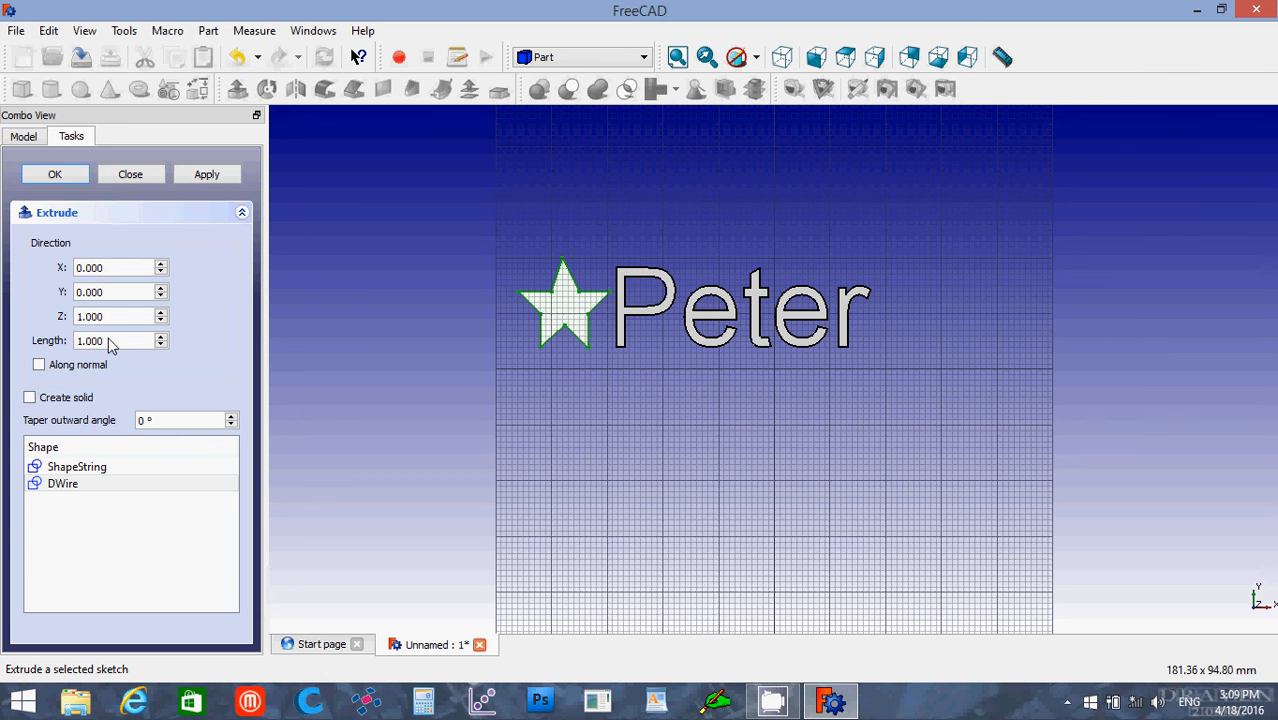
click(30, 398)
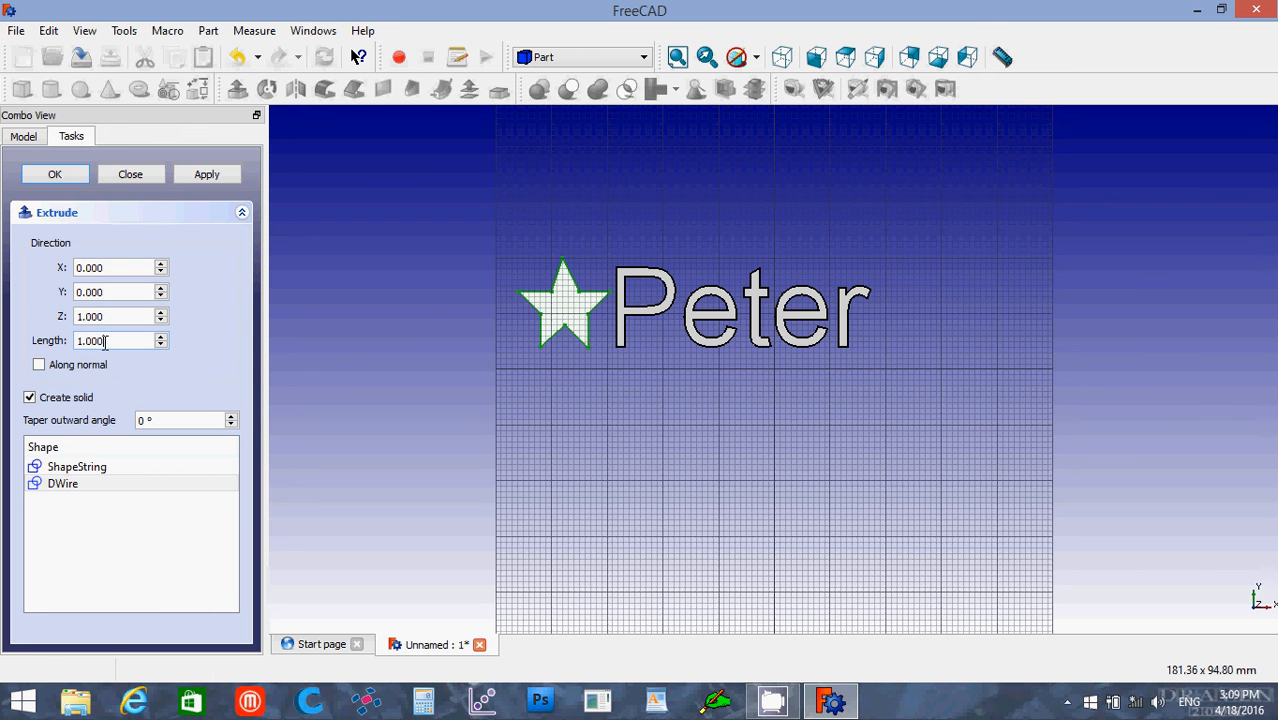
drag(105, 341, 67, 352)
text(15)
click(55, 175)
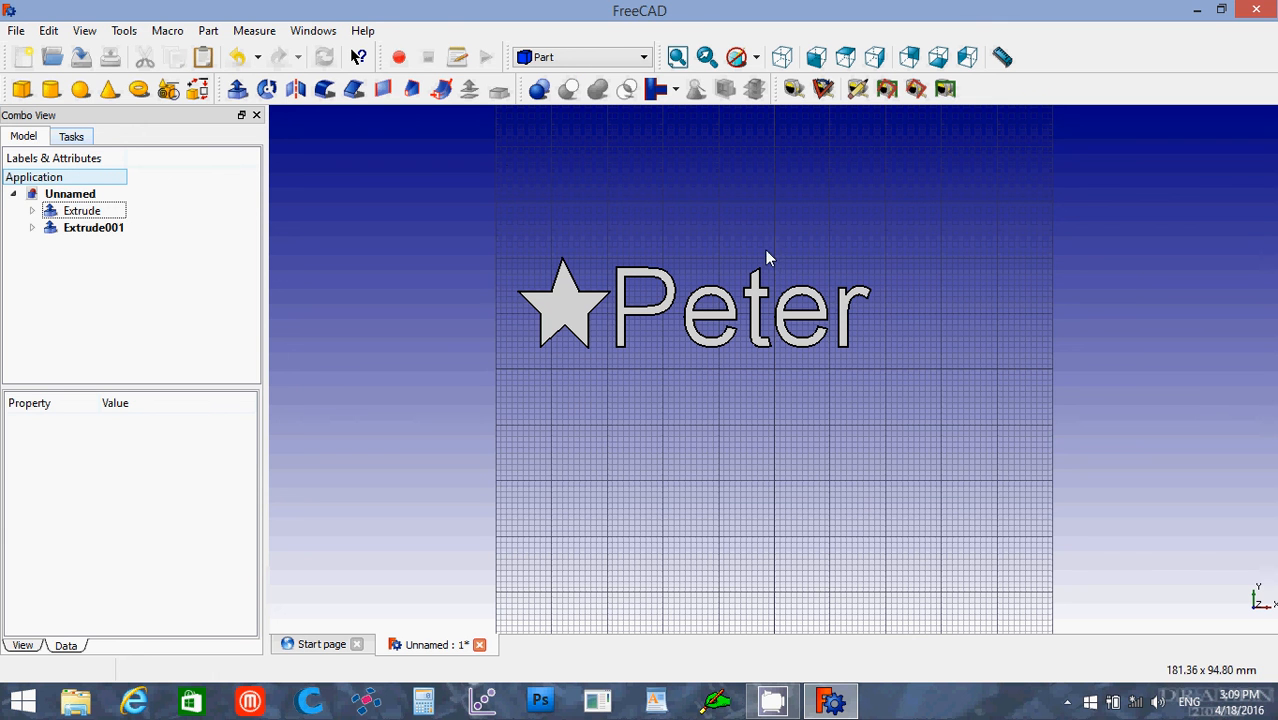
Step: Switch to the Draft workbench and turn off the drawing grid
click(575, 63)
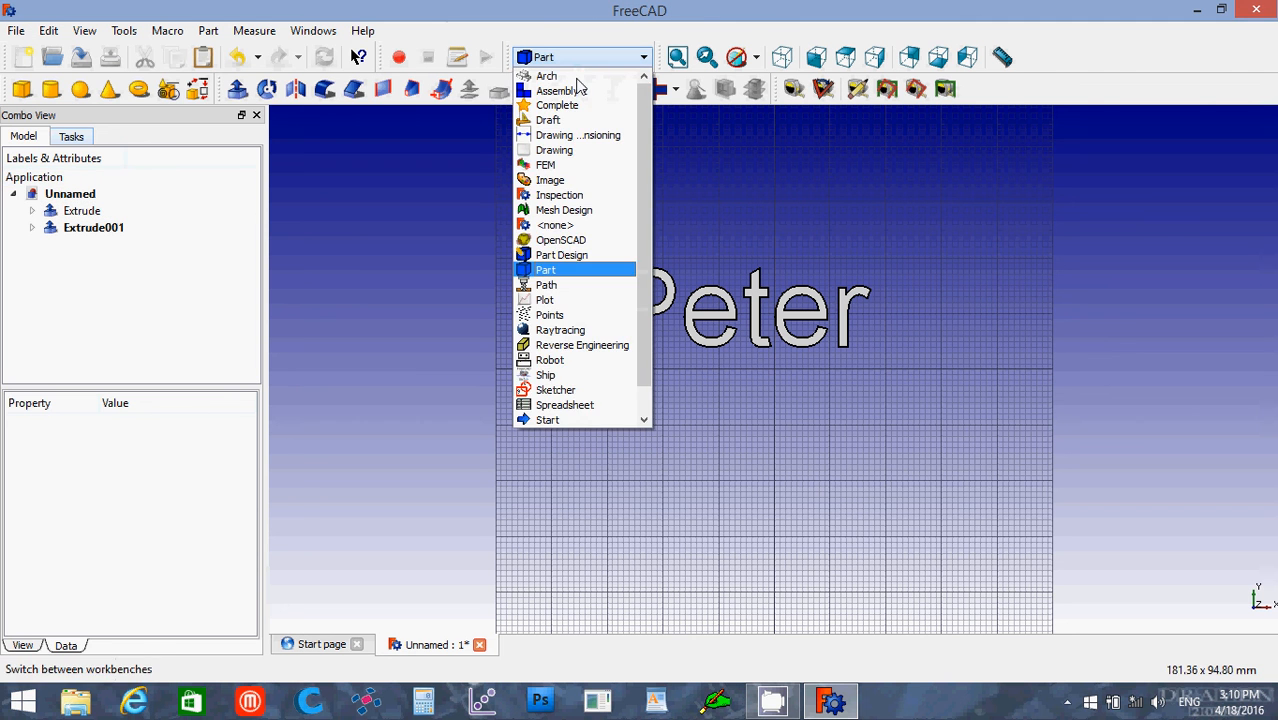
click(566, 120)
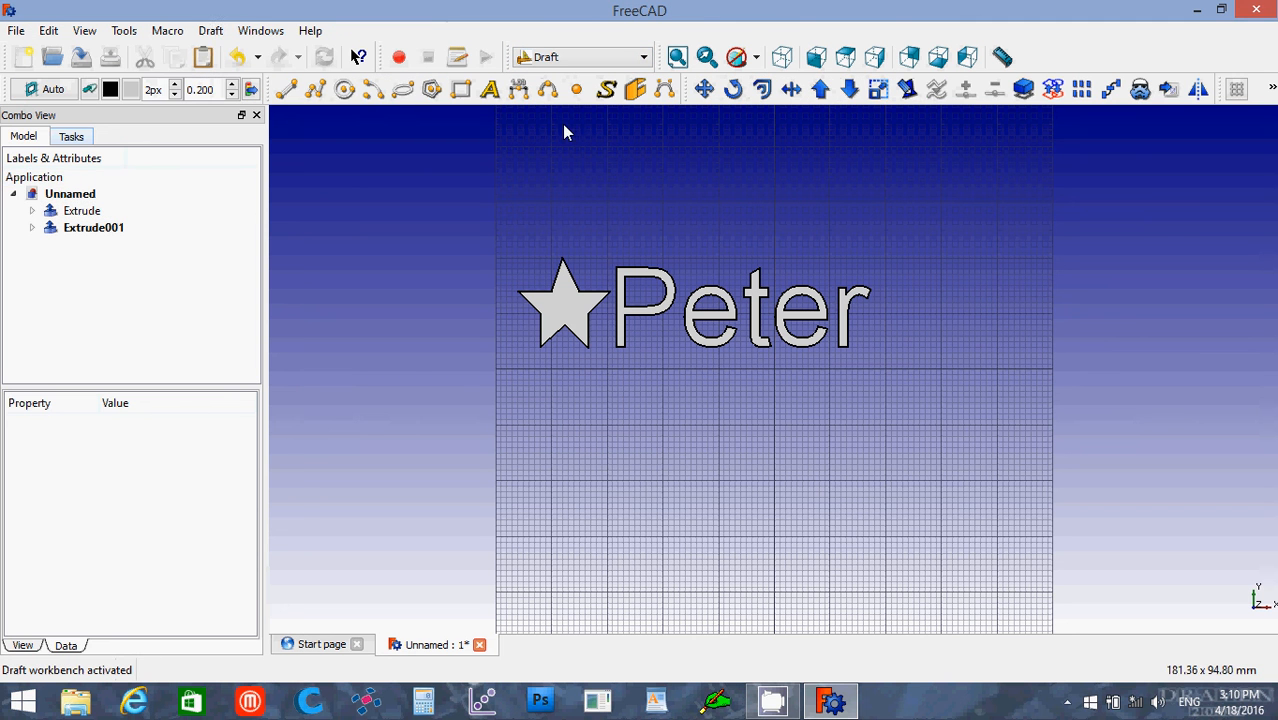
click(211, 31)
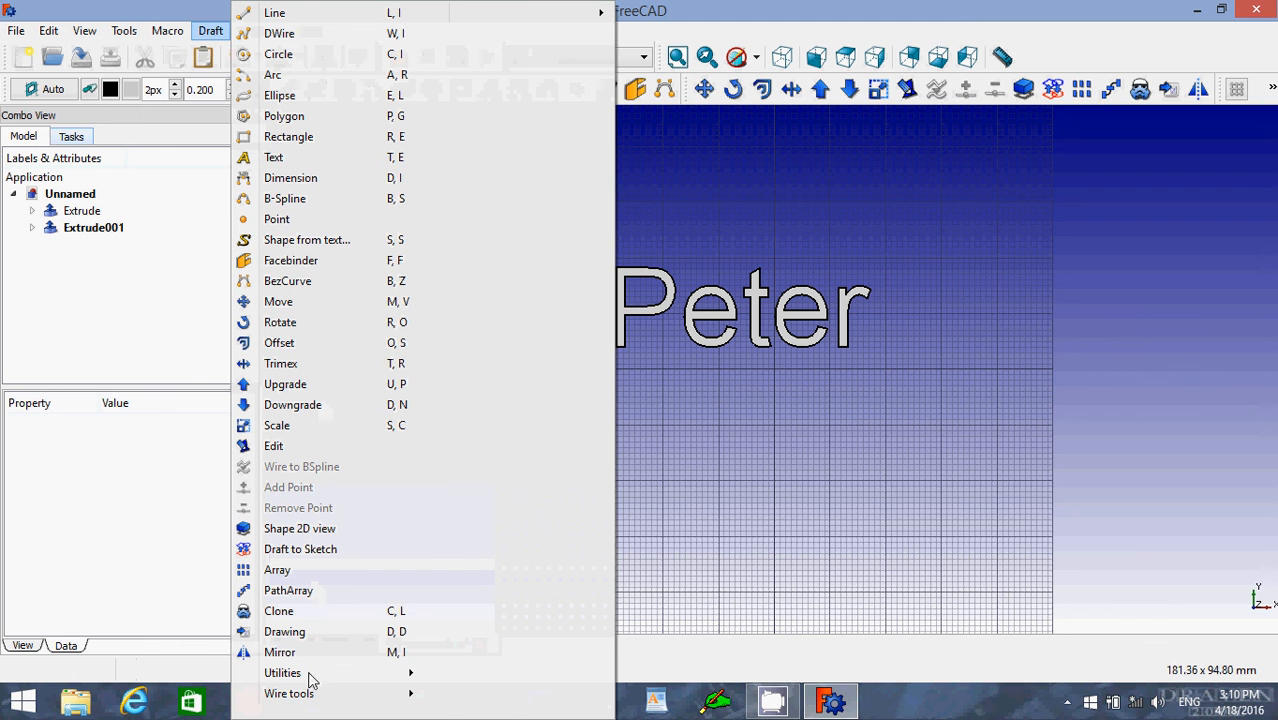
mouse_move(298, 676)
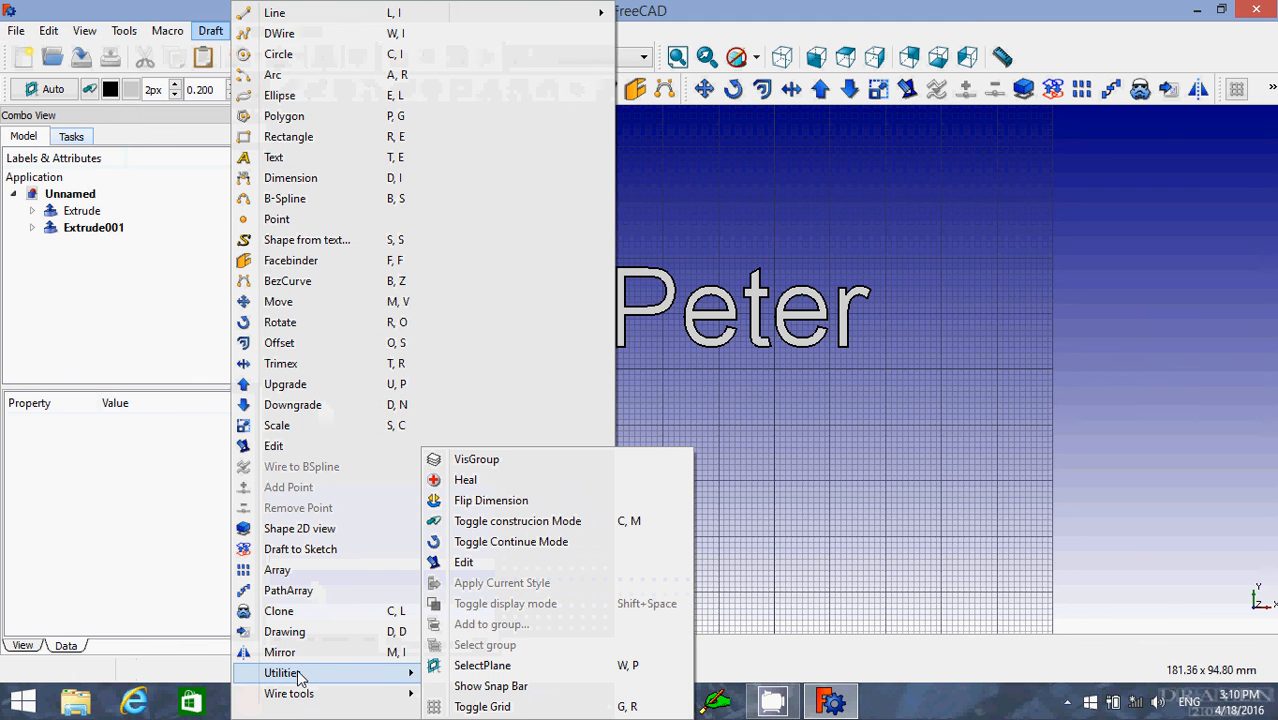
click(484, 707)
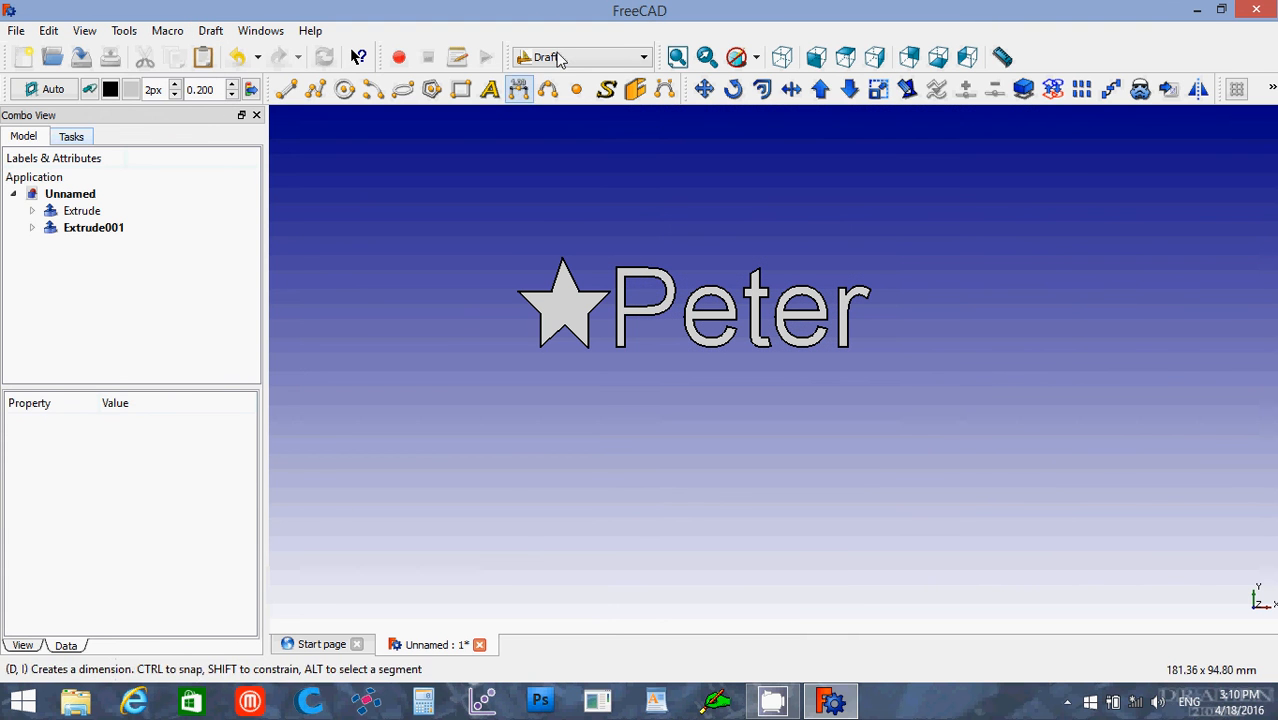
Step: Return to the Part workbench and add a cube solid to the model beside the extruded text
click(556, 60)
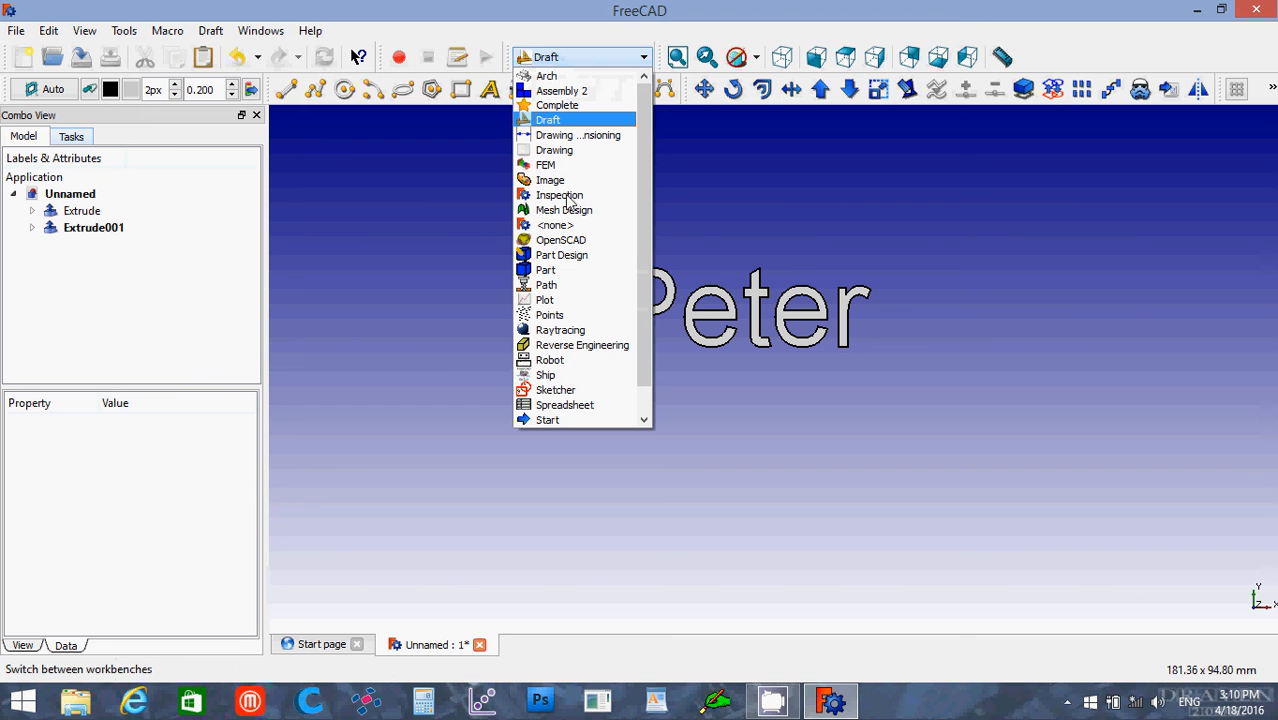
click(565, 269)
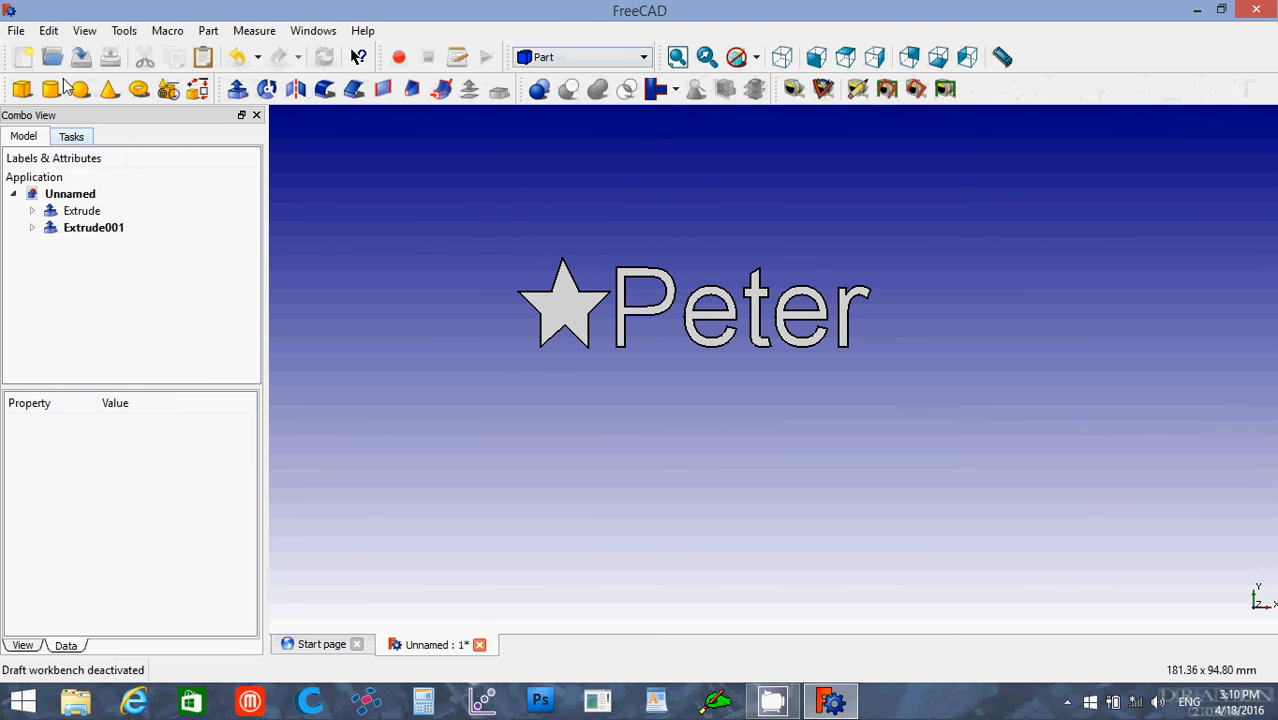
click(783, 60)
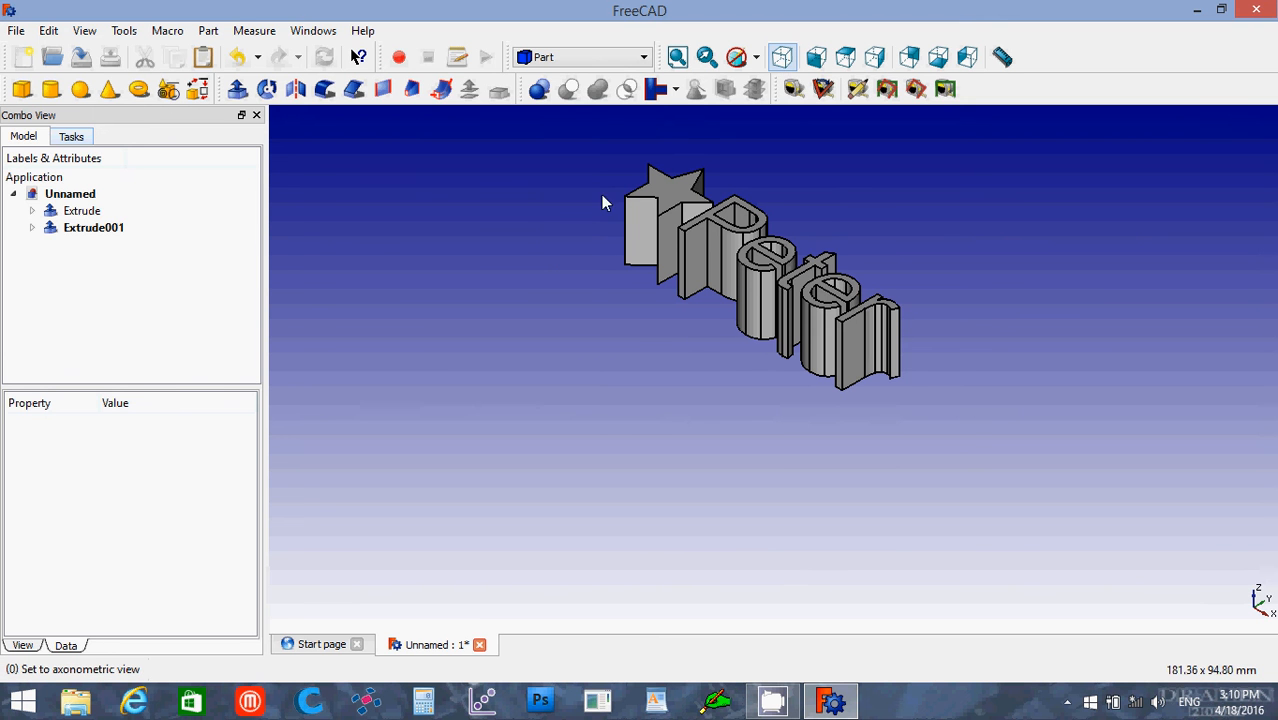
click(22, 92)
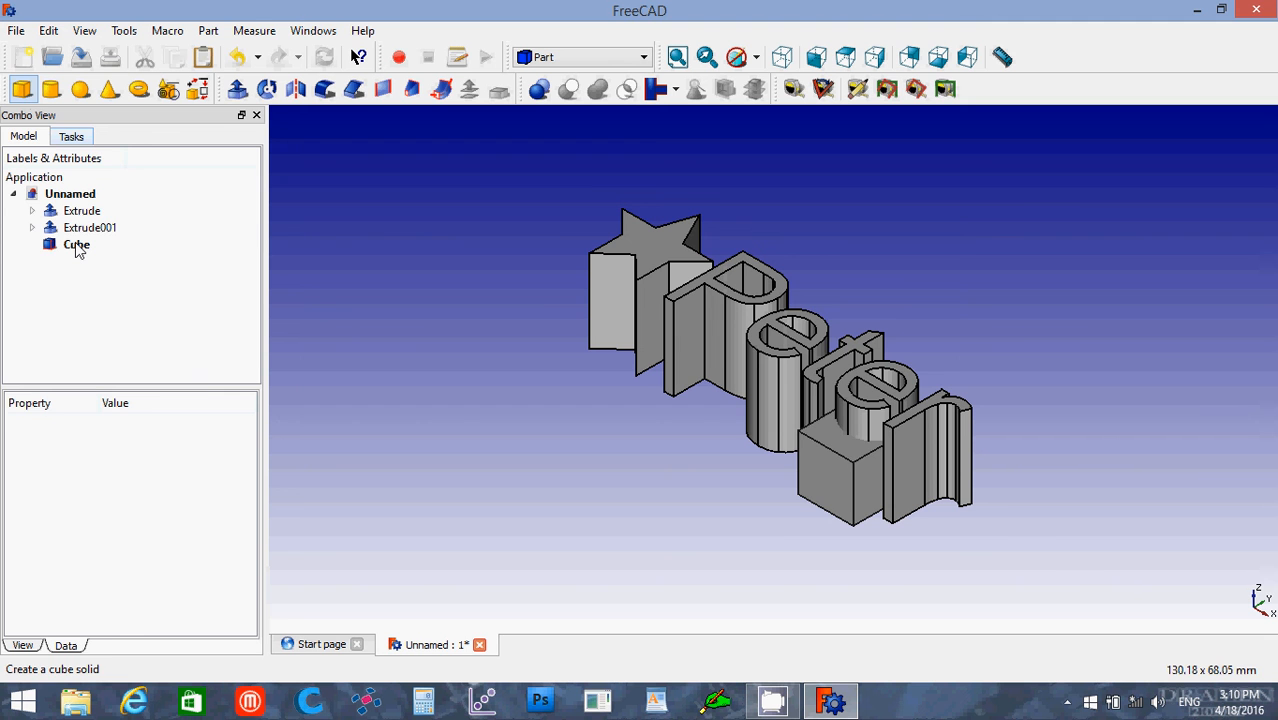
Step: Set the cube's height to 15 mm and its width to 4.25 mm
click(77, 246)
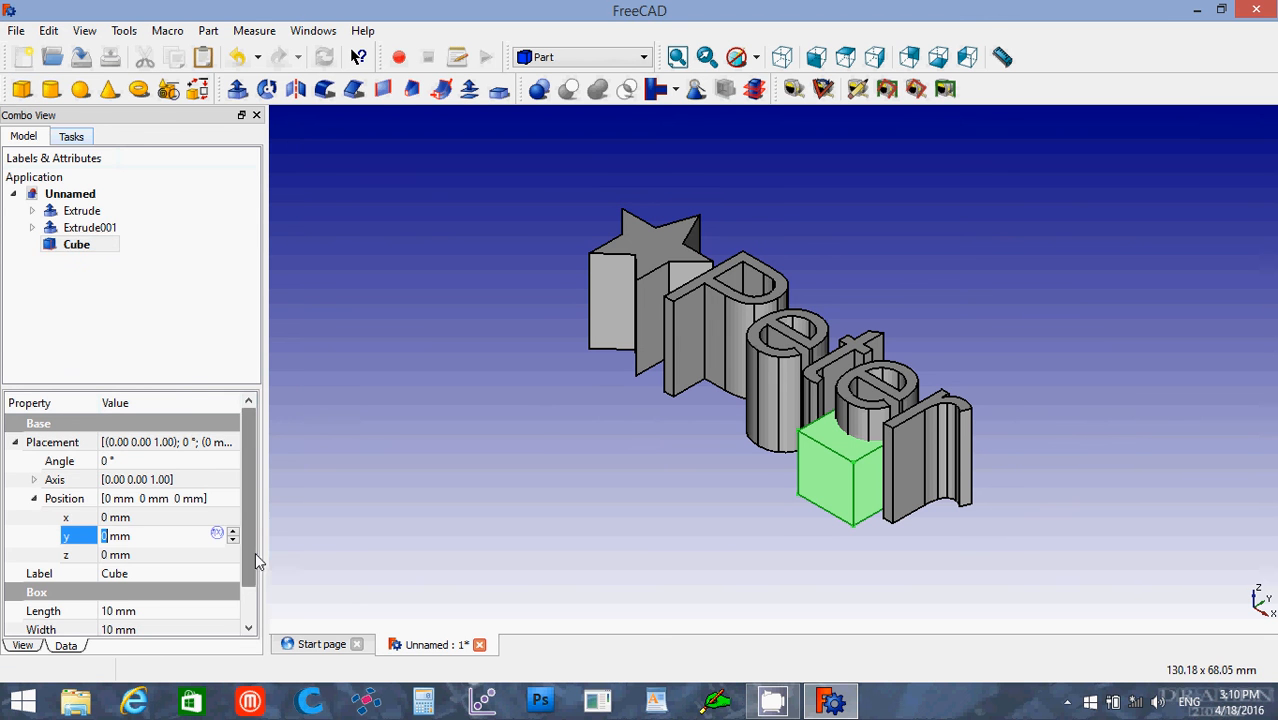
scroll(255, 552, down, 1)
click(75, 613)
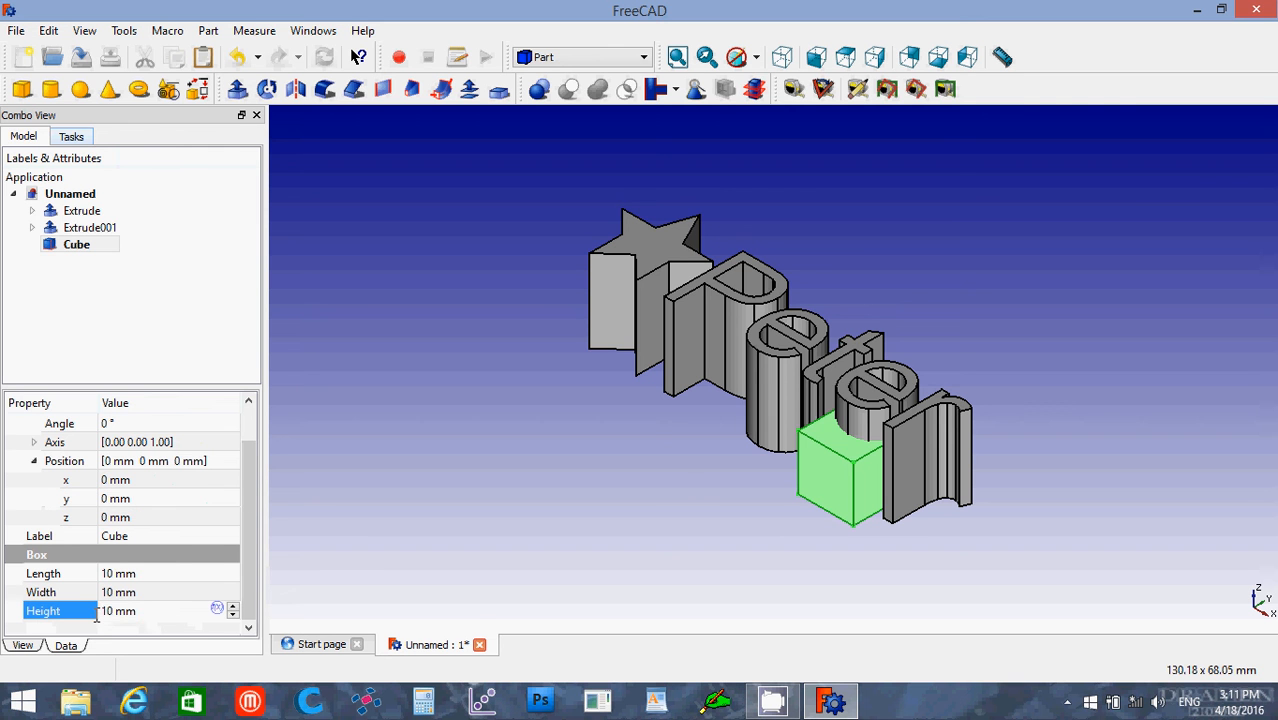
text(15)
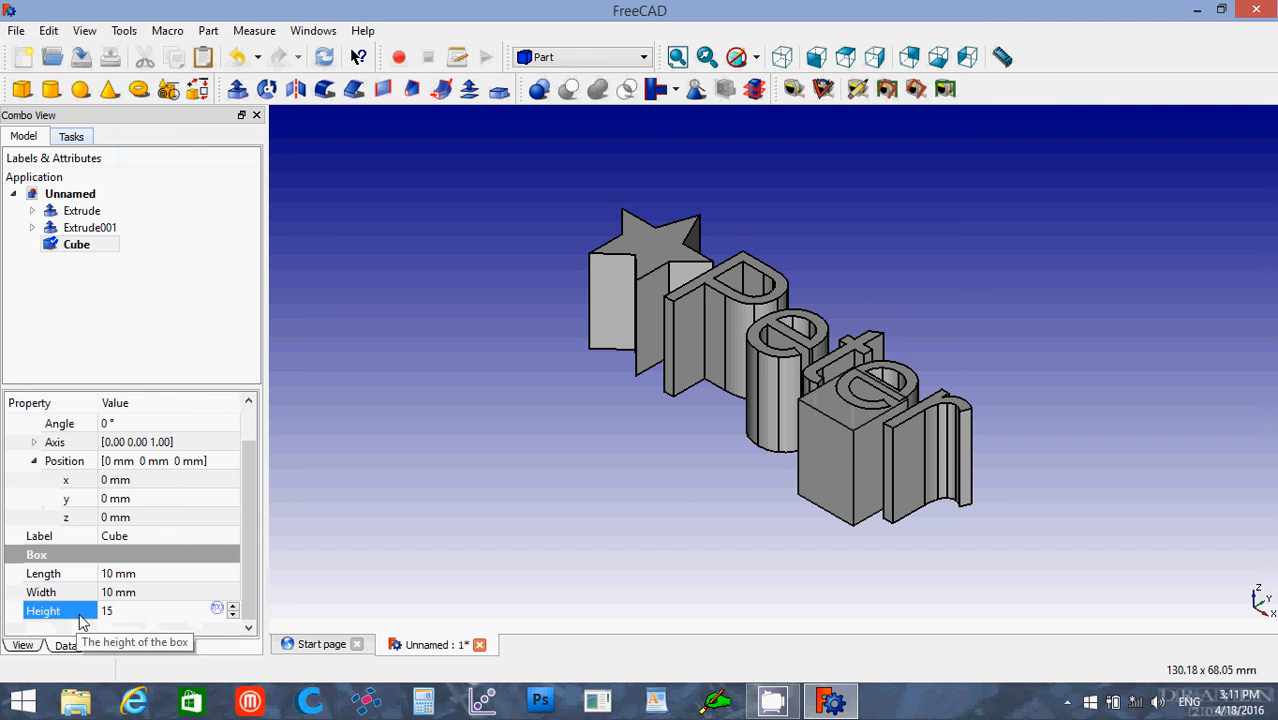
click(106, 593)
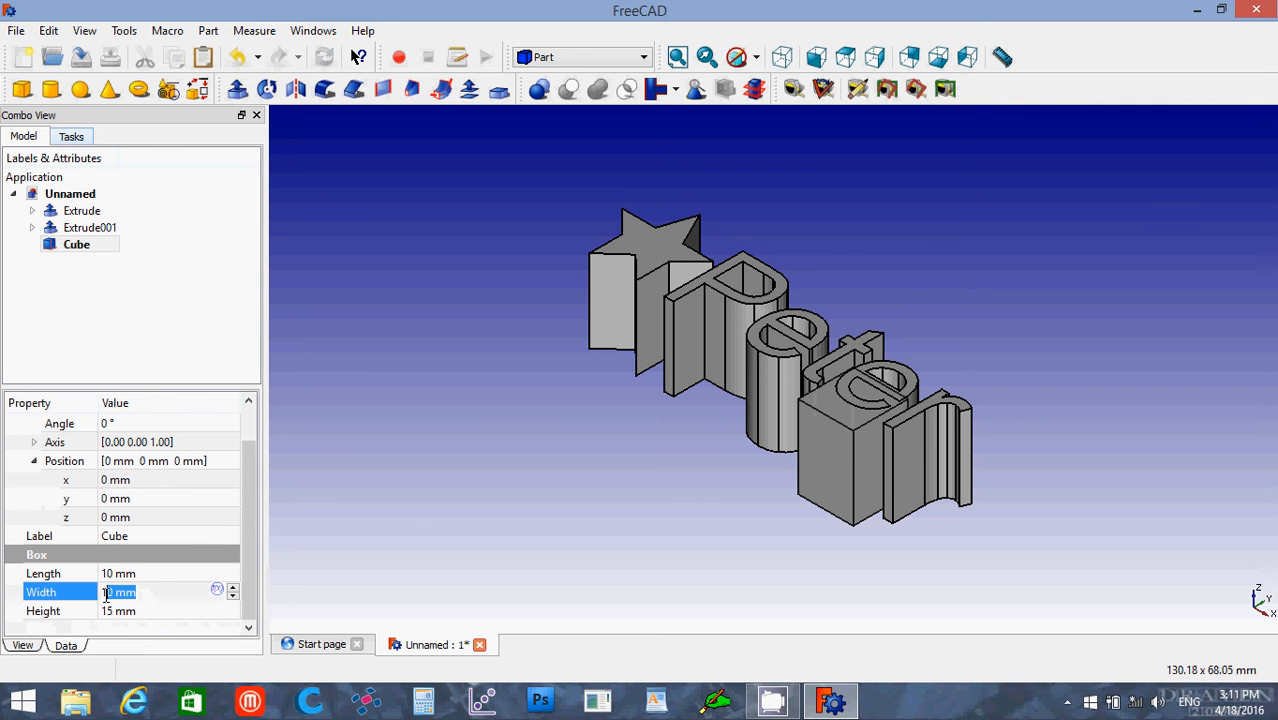
text(4)
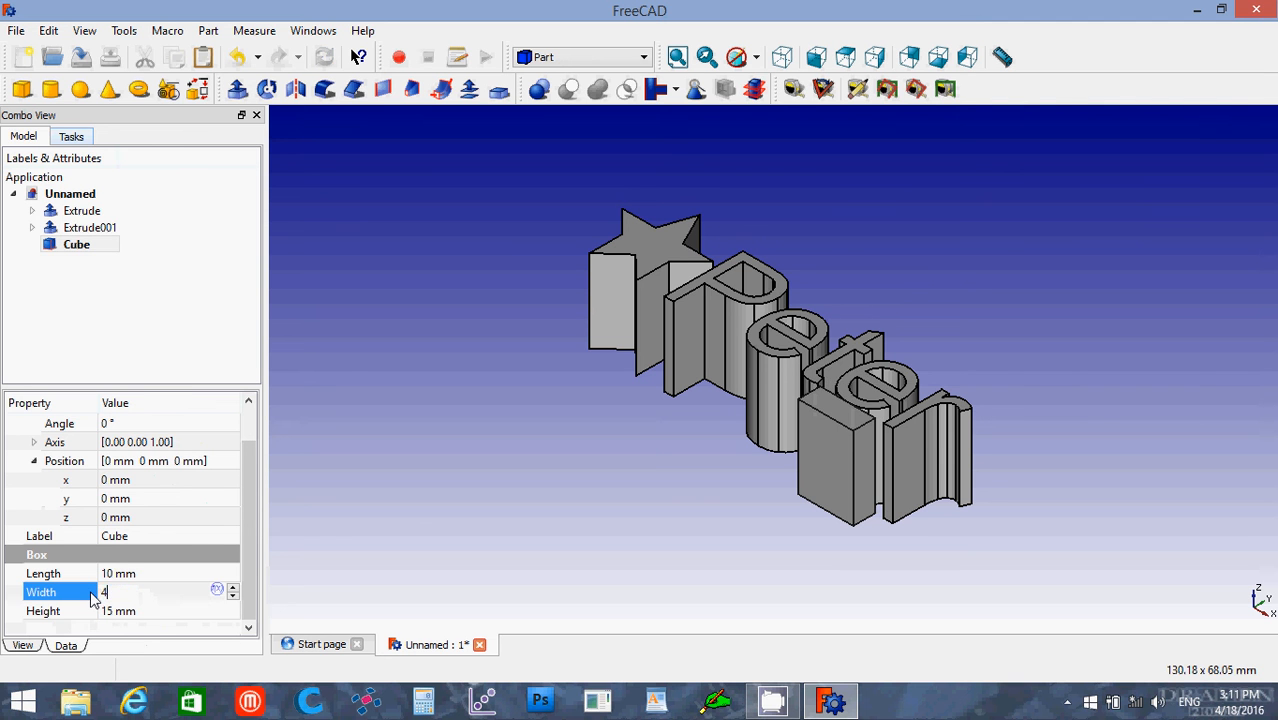
text(.25)
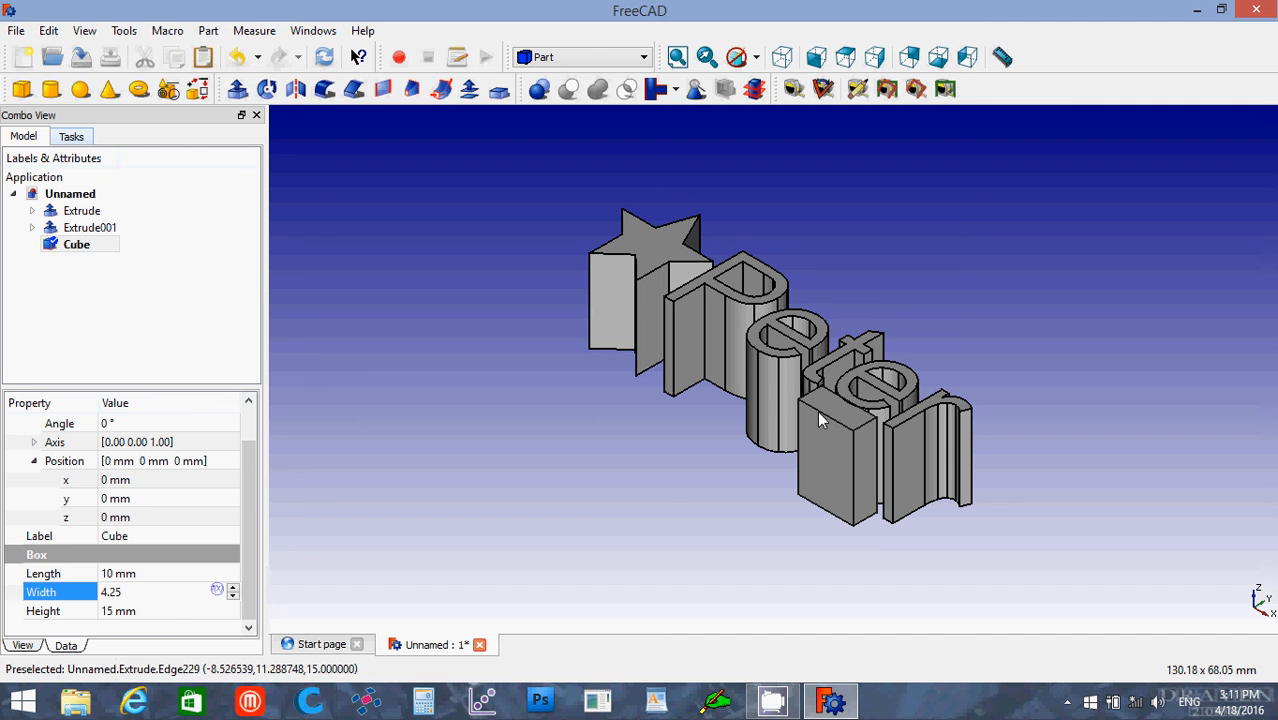
Step: Set the cube's X position to -46 mm, moving it toward the star's outer side
click(132, 480)
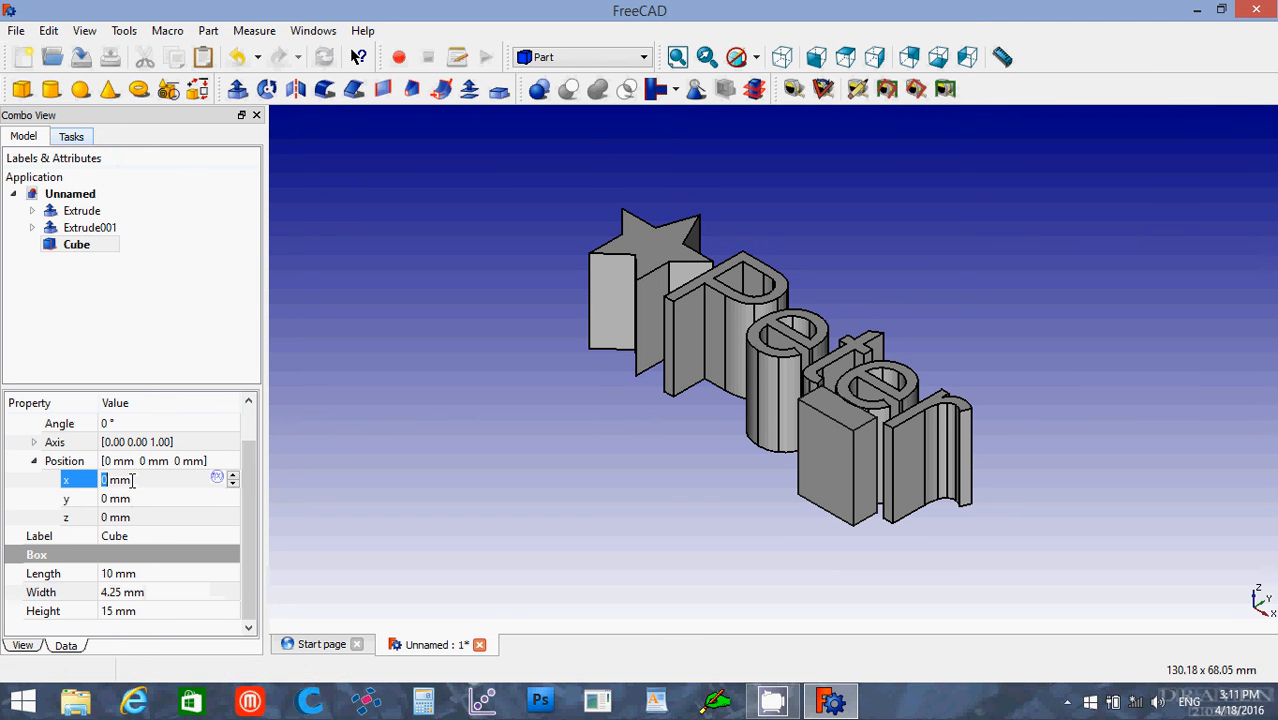
drag(132, 480, 84, 484)
click(82, 485)
drag(140, 478, 94, 486)
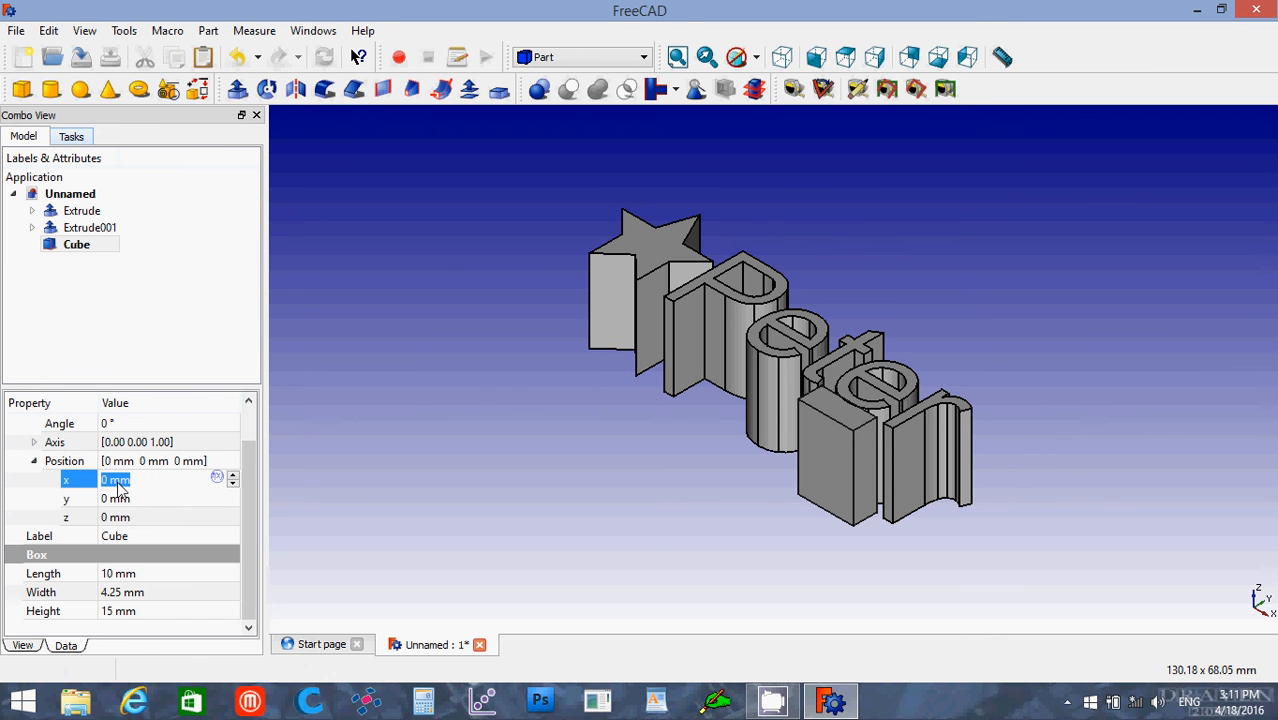
scroll(158, 480, down, 12)
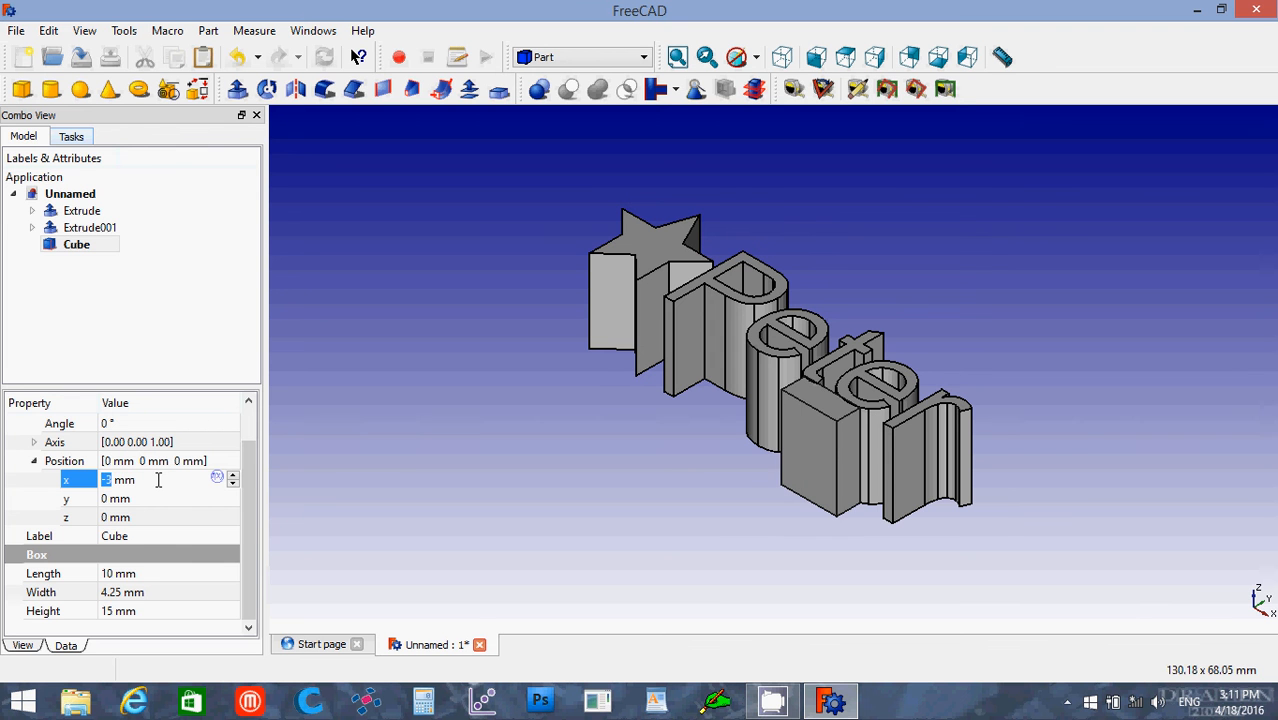
scroll(158, 478, down, 20)
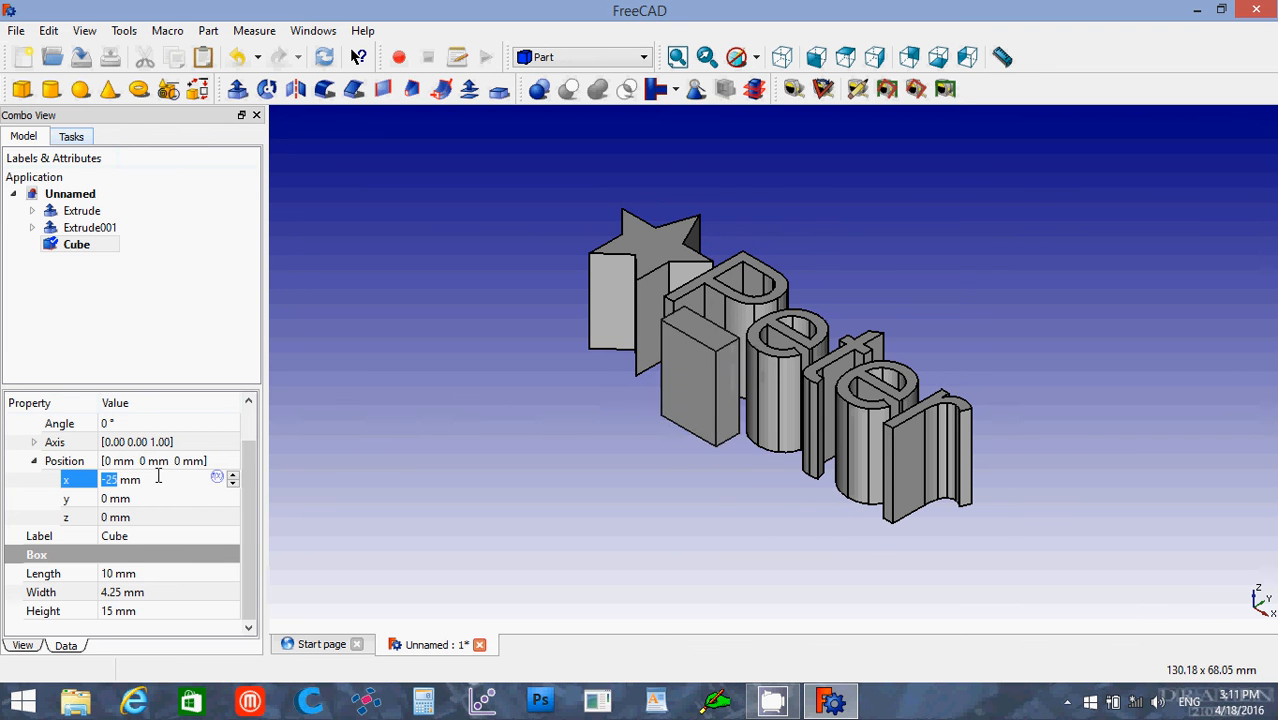
scroll(158, 478, down, 10)
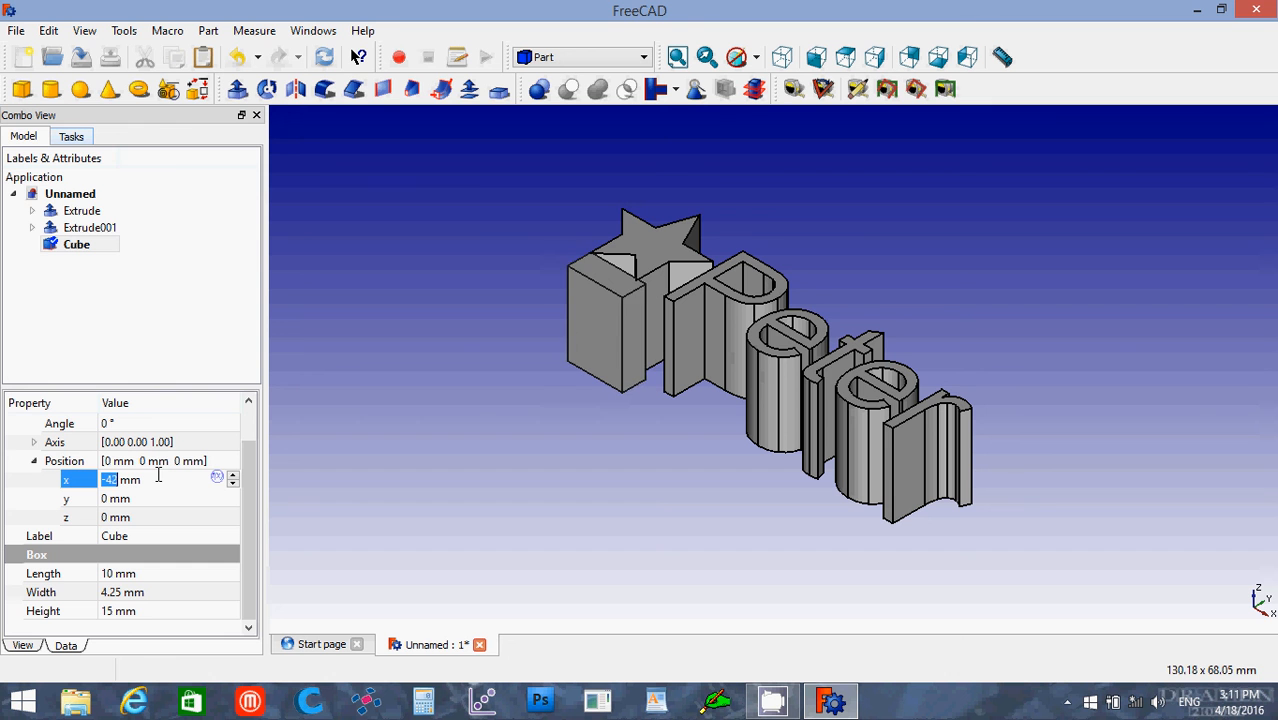
scroll(158, 478, down, 5)
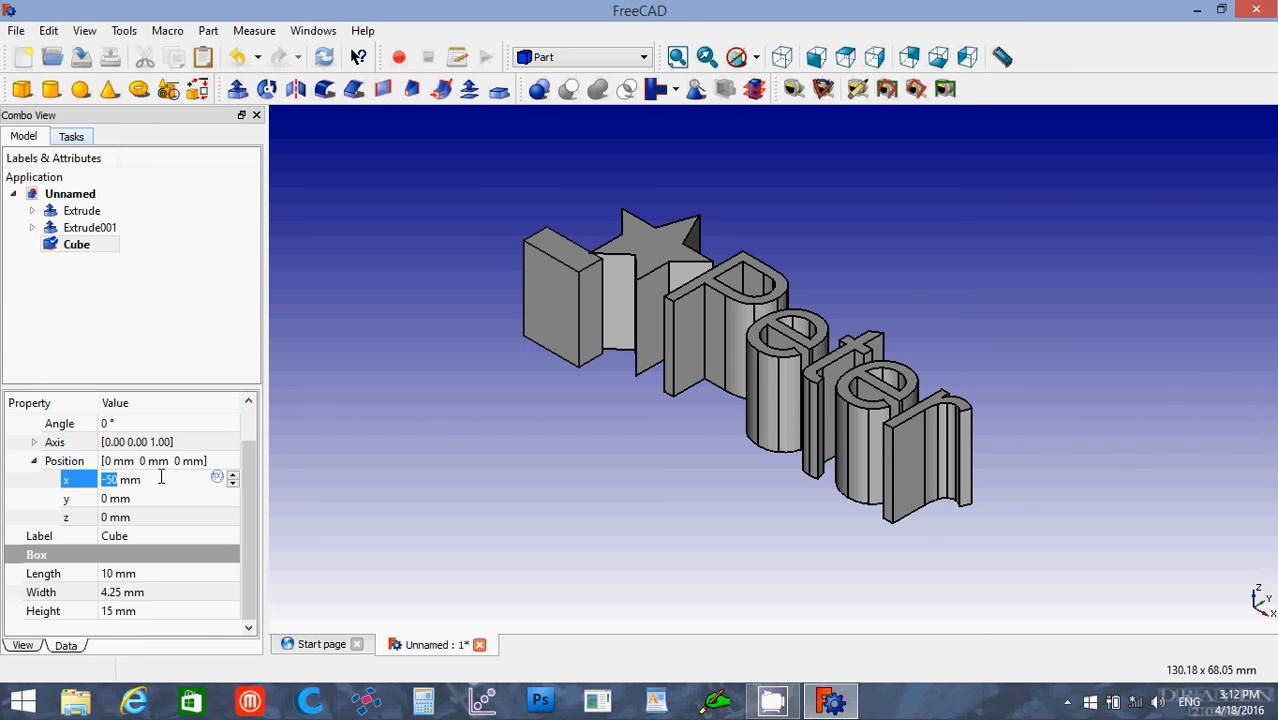
click(158, 475)
key(Up)
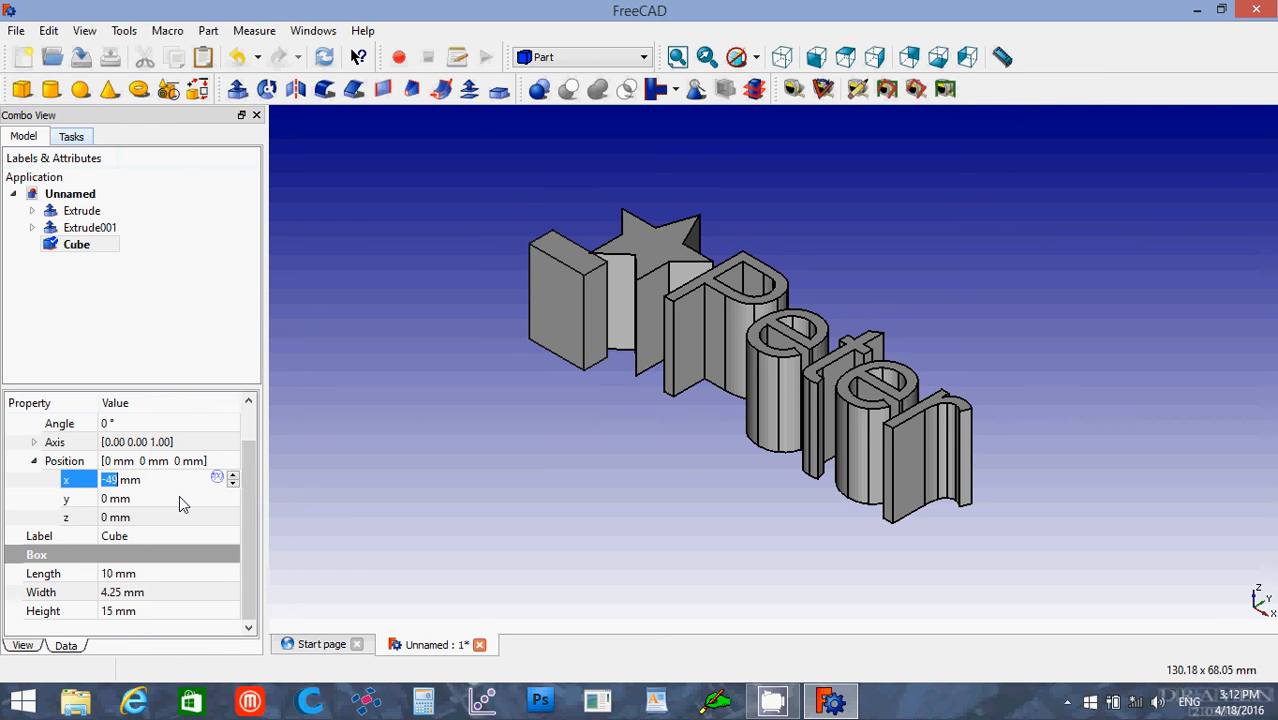
key(Up)
key(Up)
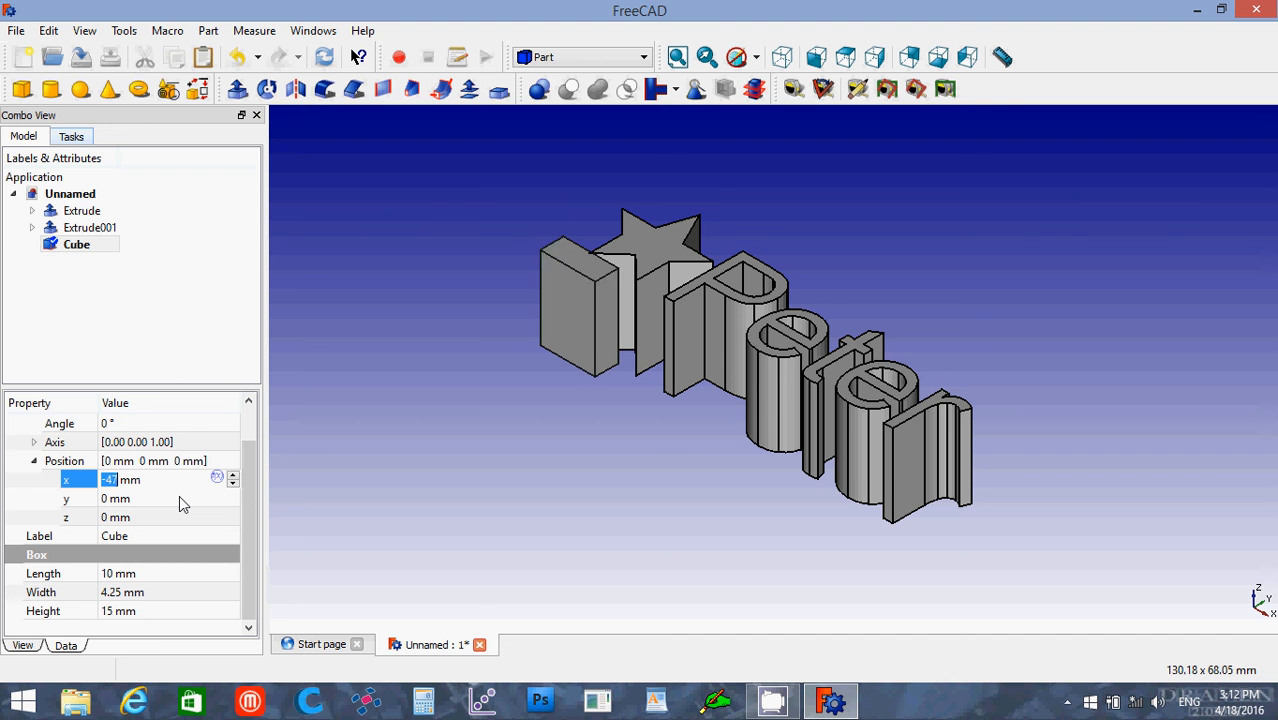
key(Down)
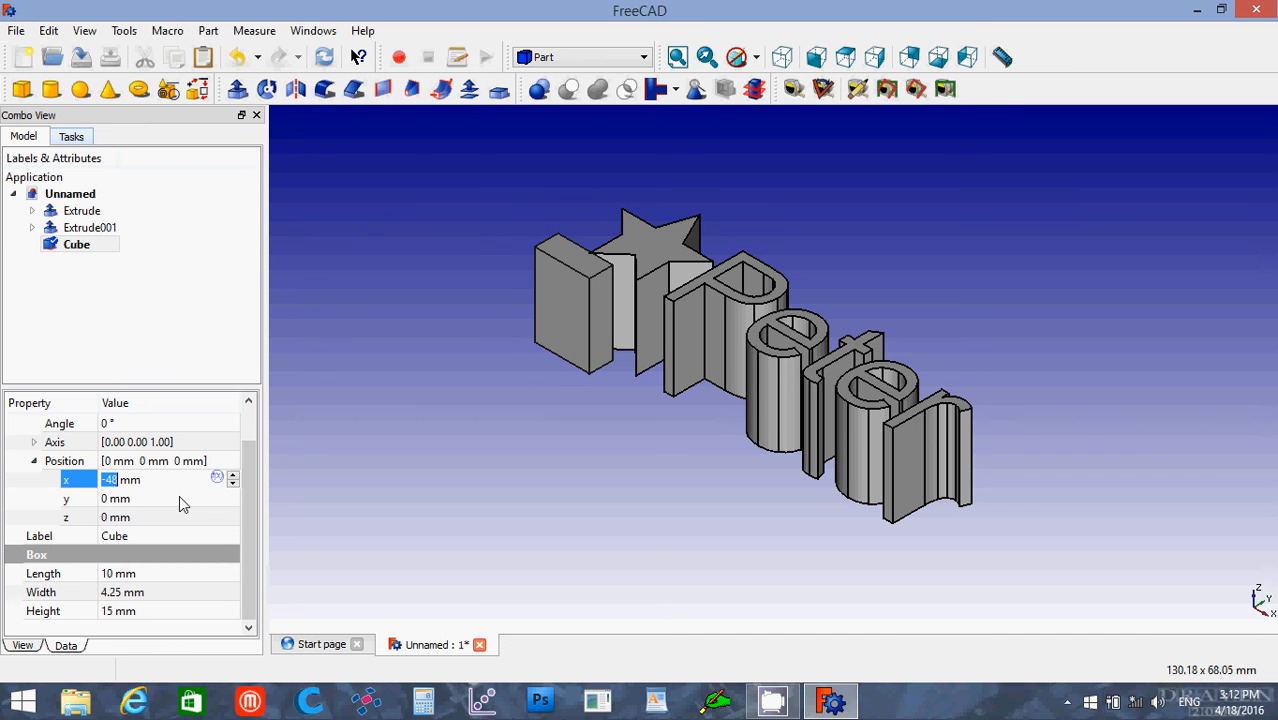
key(Up)
key(Up)
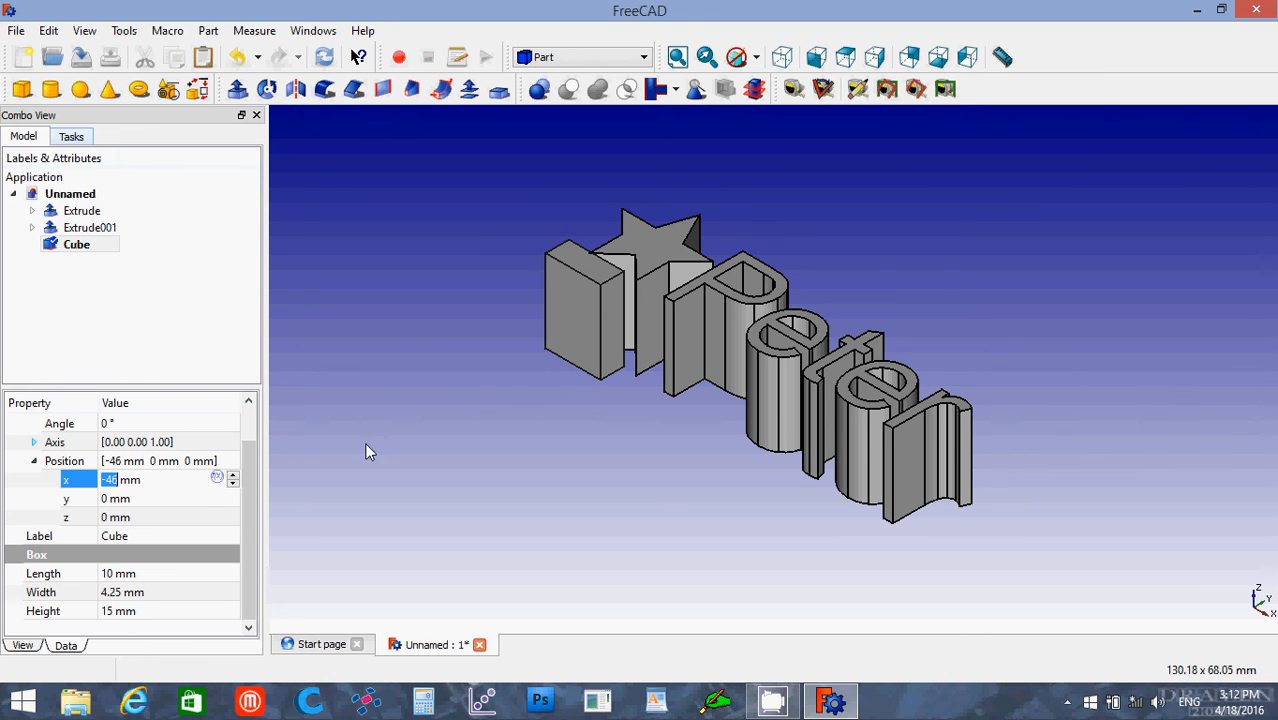
Step: Set the cube's length to 66 mm to span the star and the text, and check the fit from above
click(141, 576)
scroll(141, 578, up, 6)
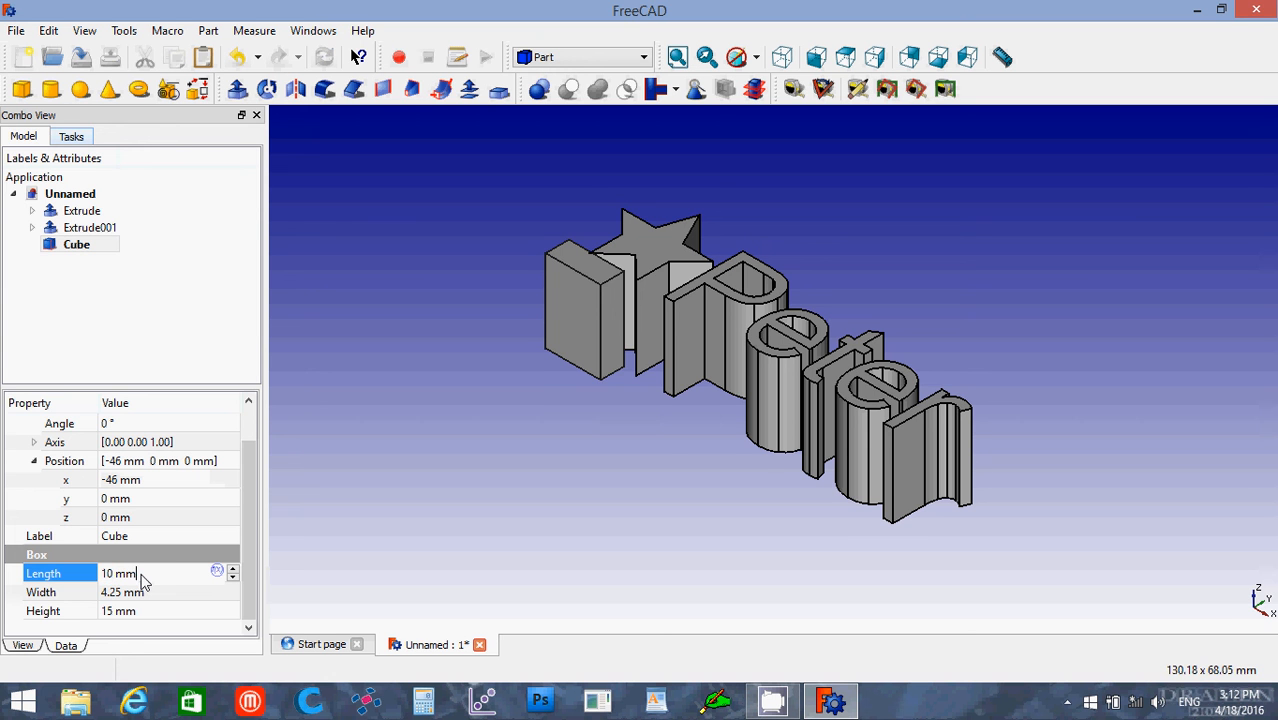
scroll(141, 574, up, 18)
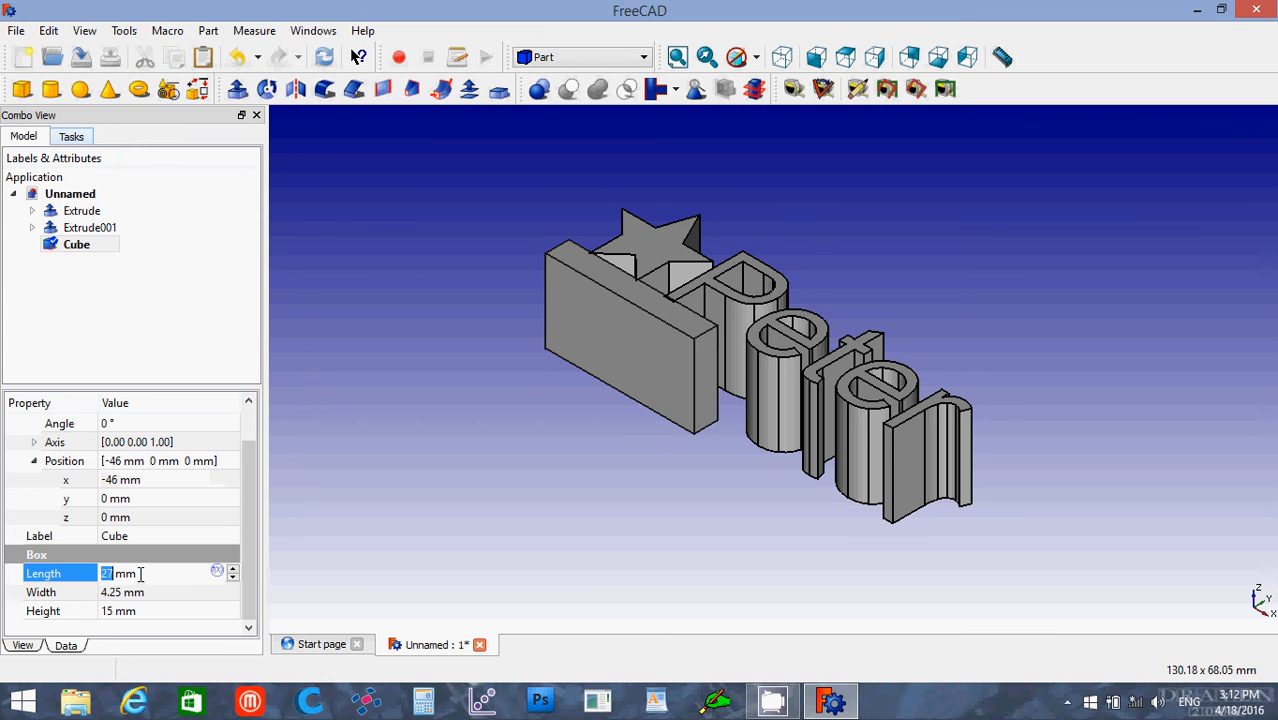
scroll(141, 574, up, 20)
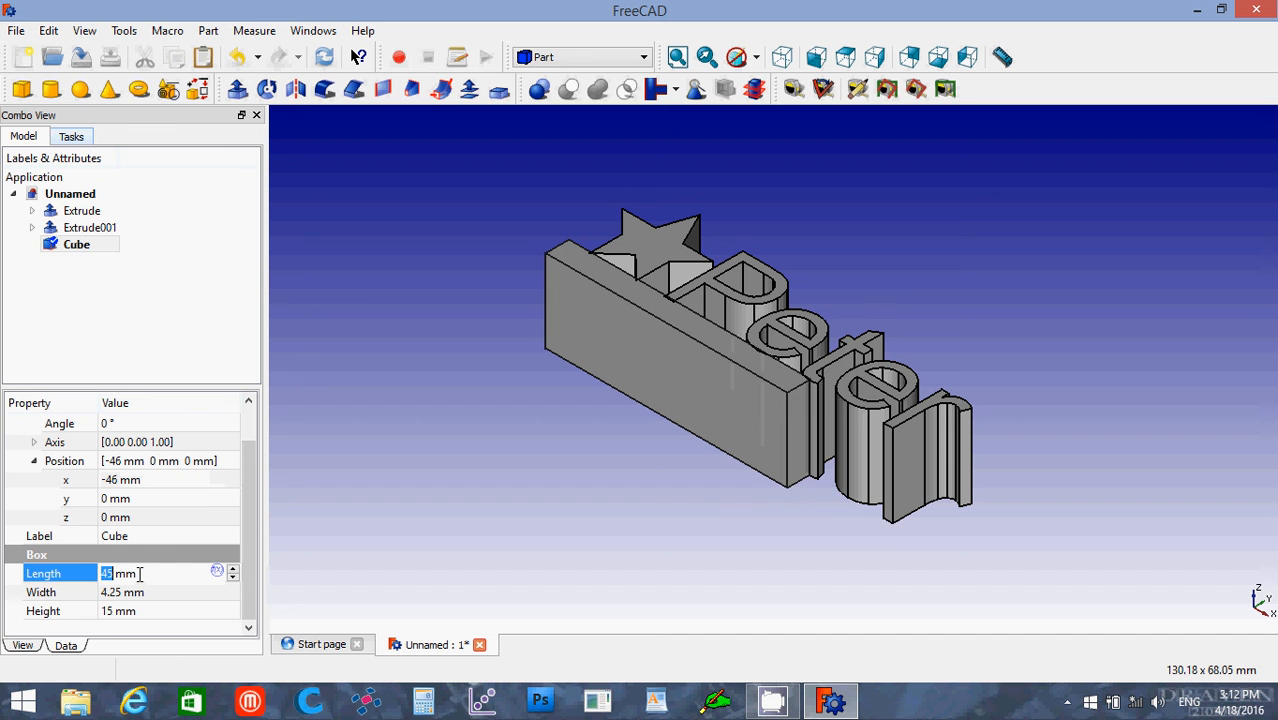
scroll(141, 574, up, 7)
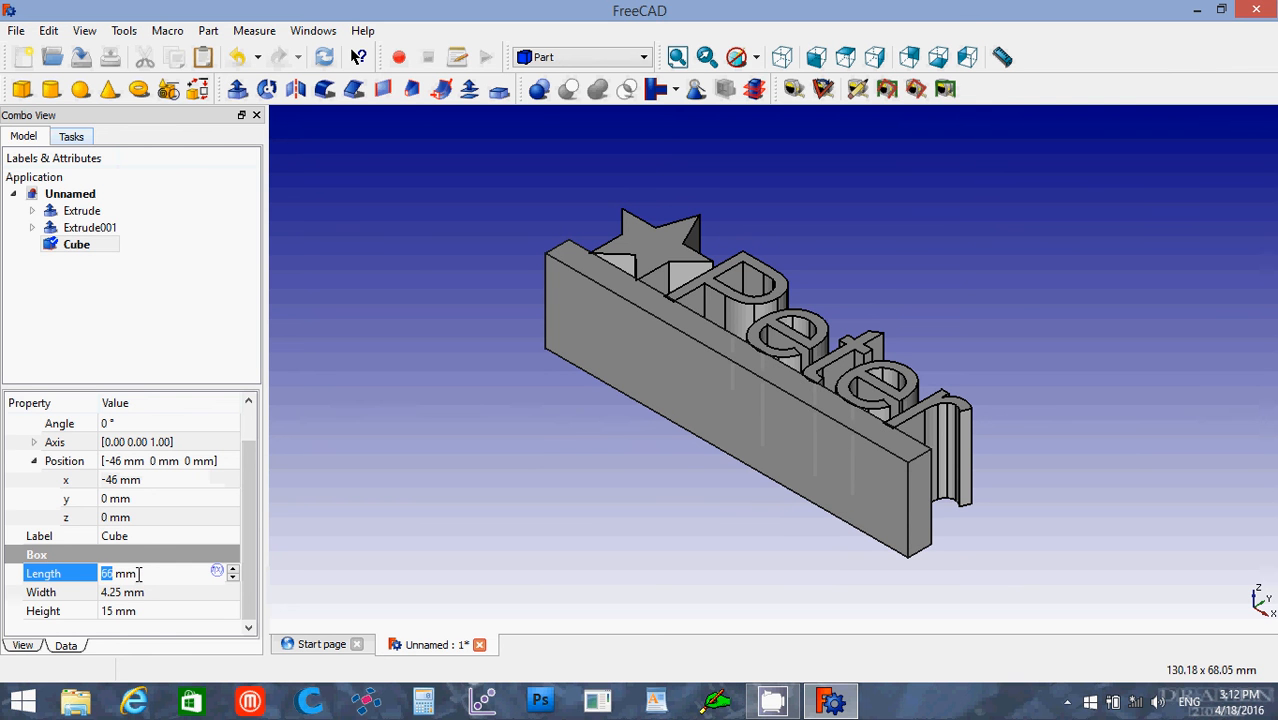
click(327, 464)
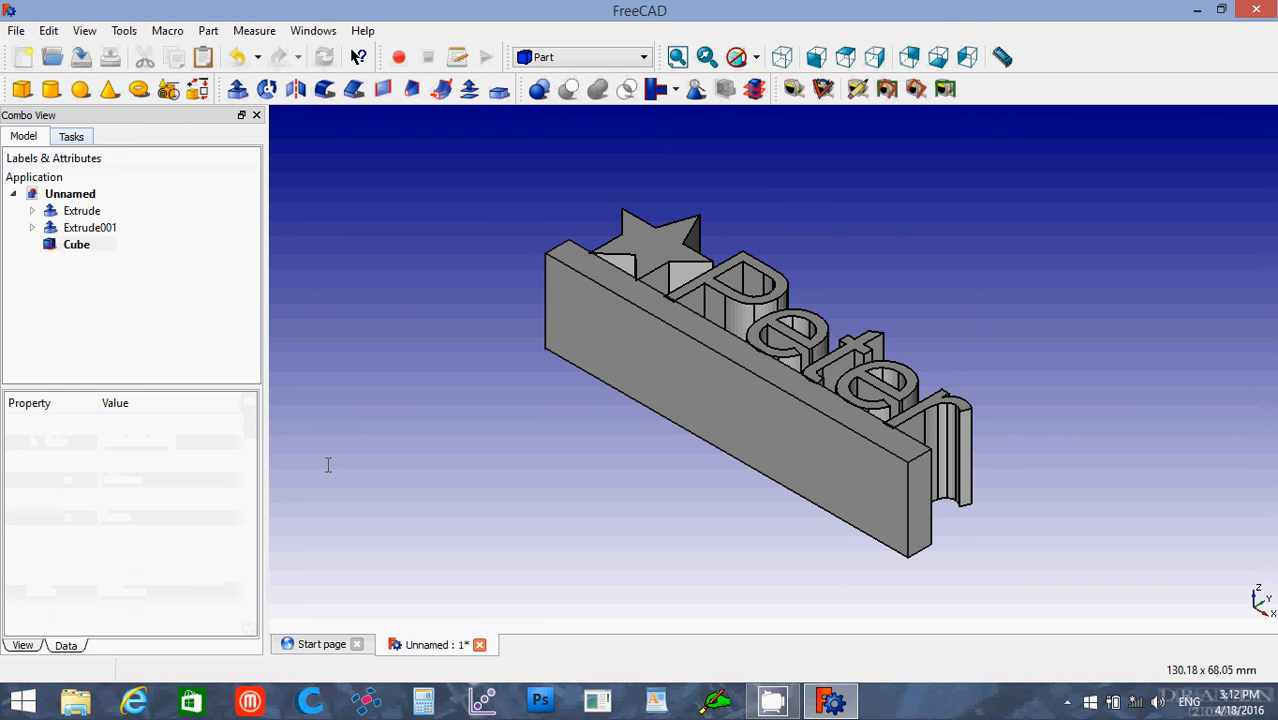
click(846, 58)
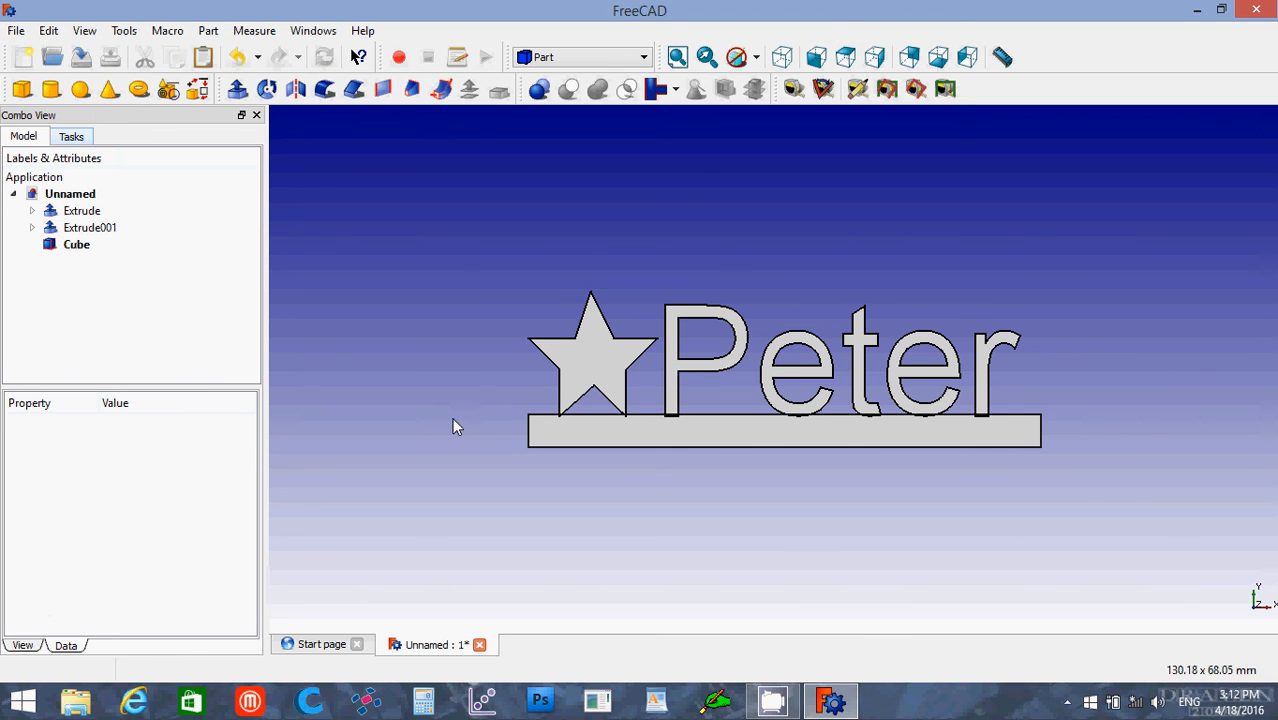
scroll(454, 420, up, 3)
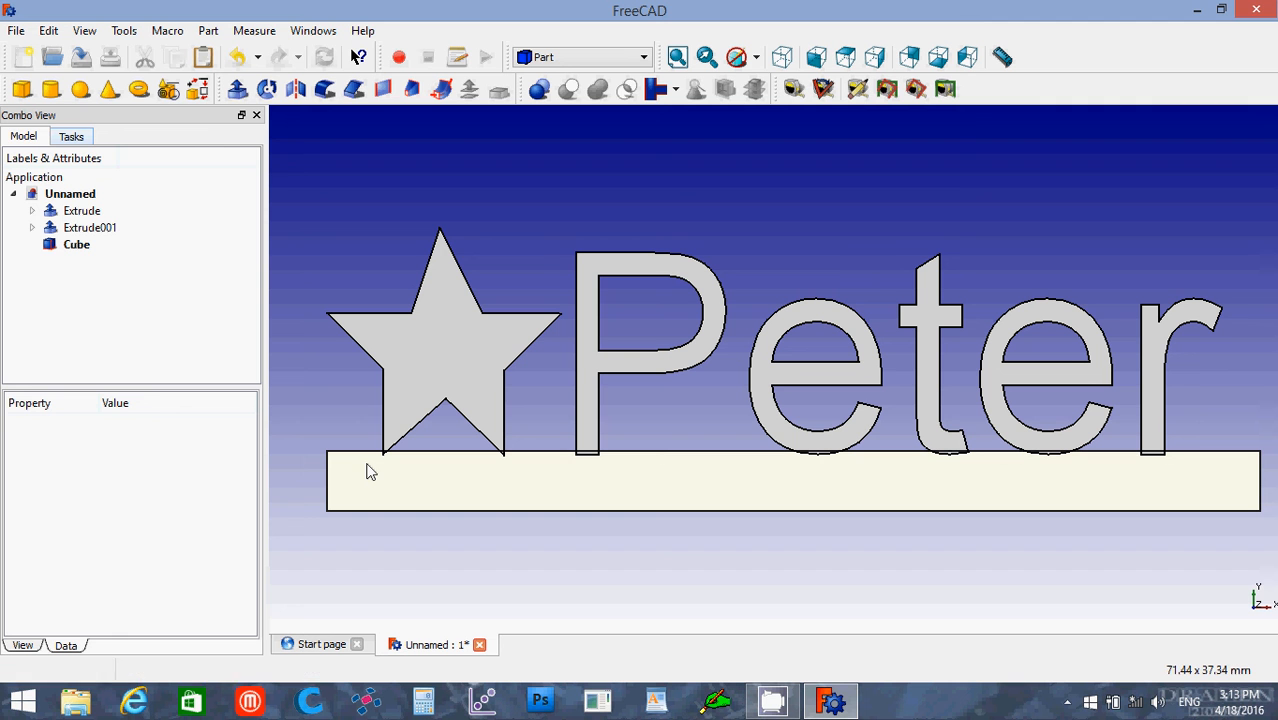
Step: Set the star extrusion's Y position to -1 mm so its lower points overlap the base bar
click(74, 245)
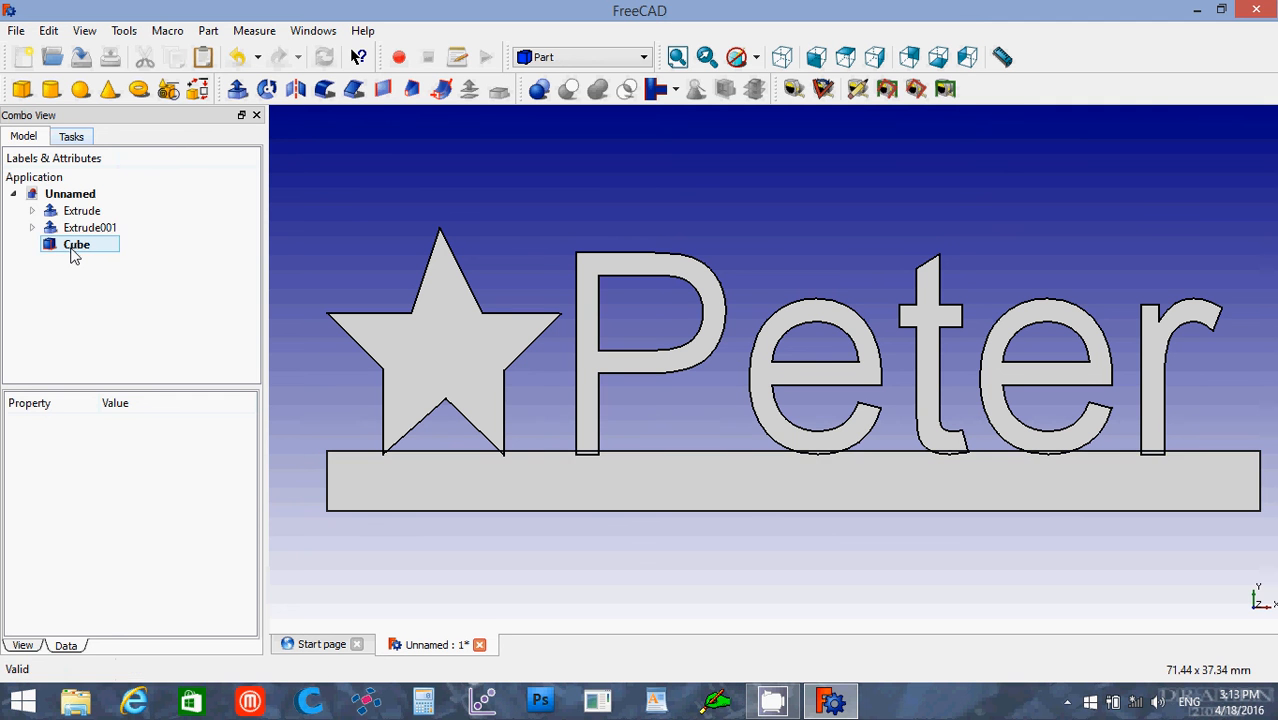
click(73, 228)
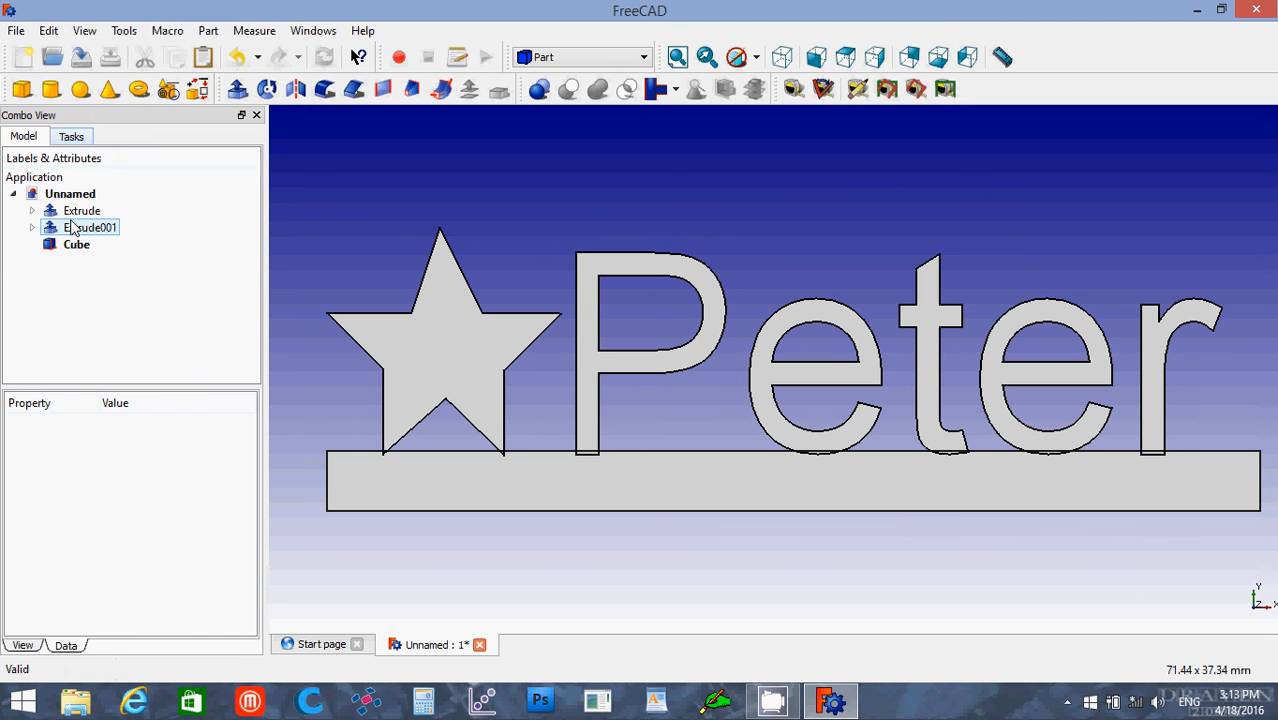
click(74, 213)
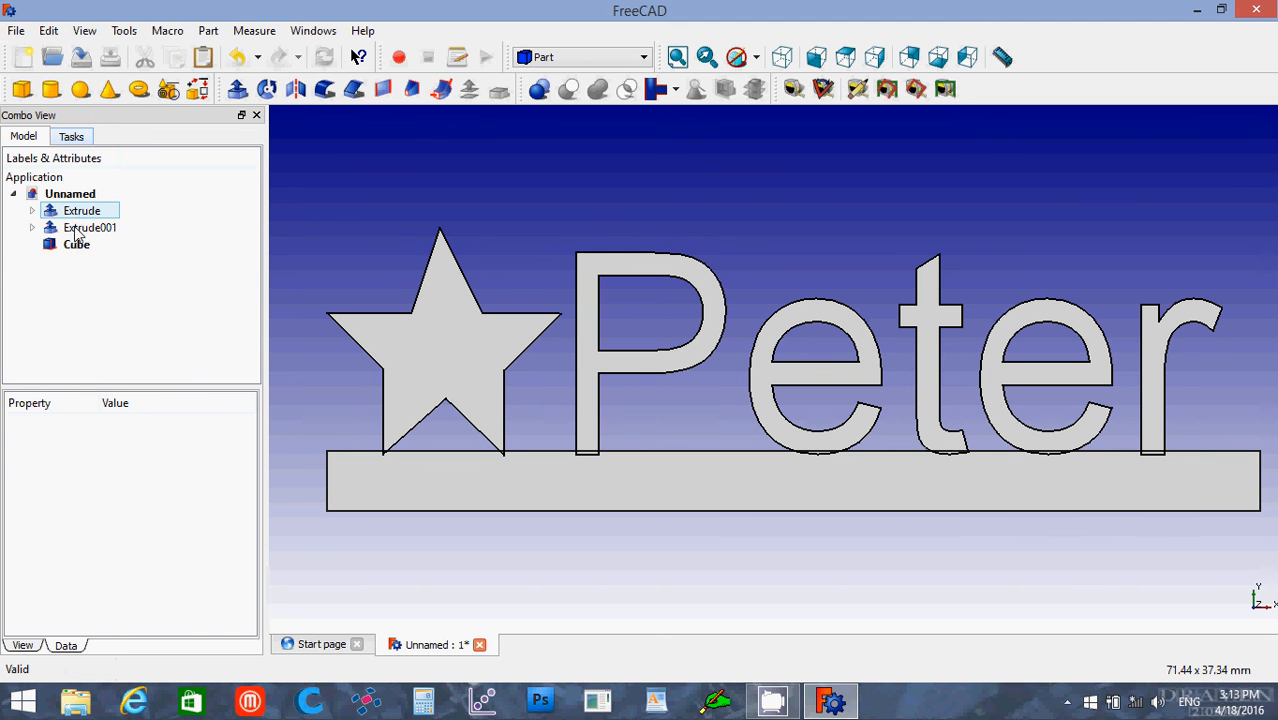
click(78, 228)
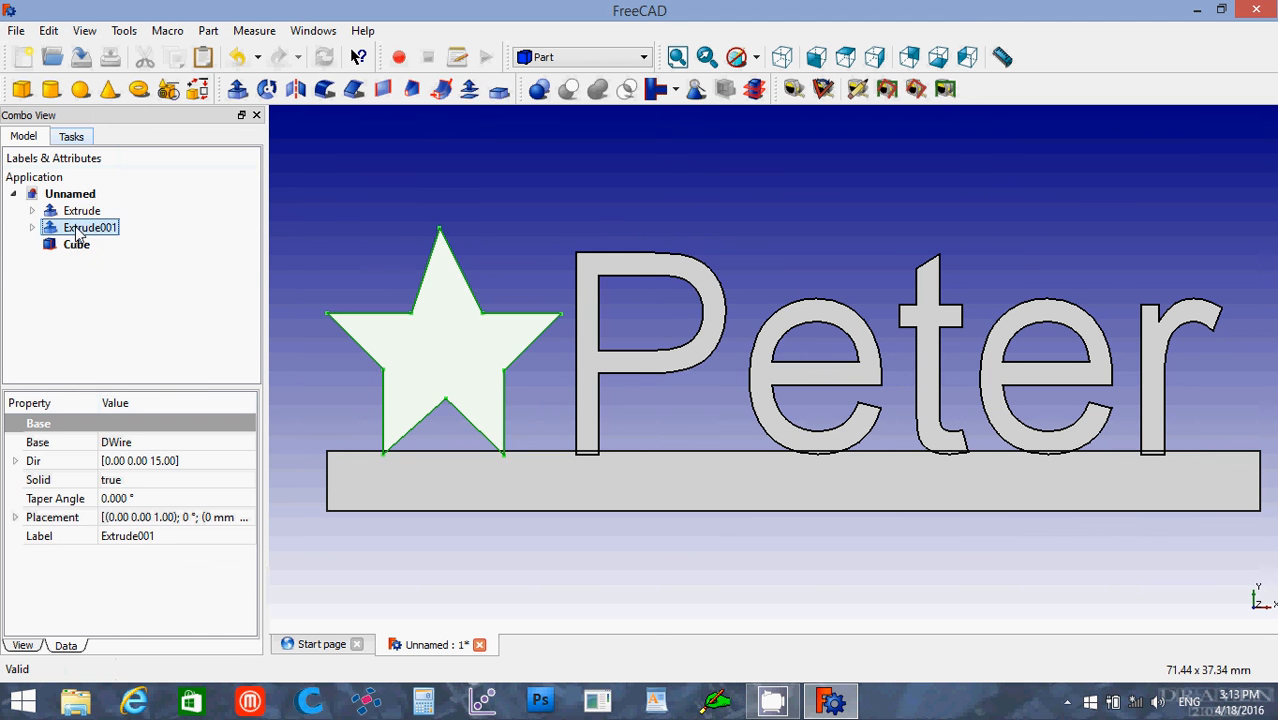
click(15, 517)
click(33, 573)
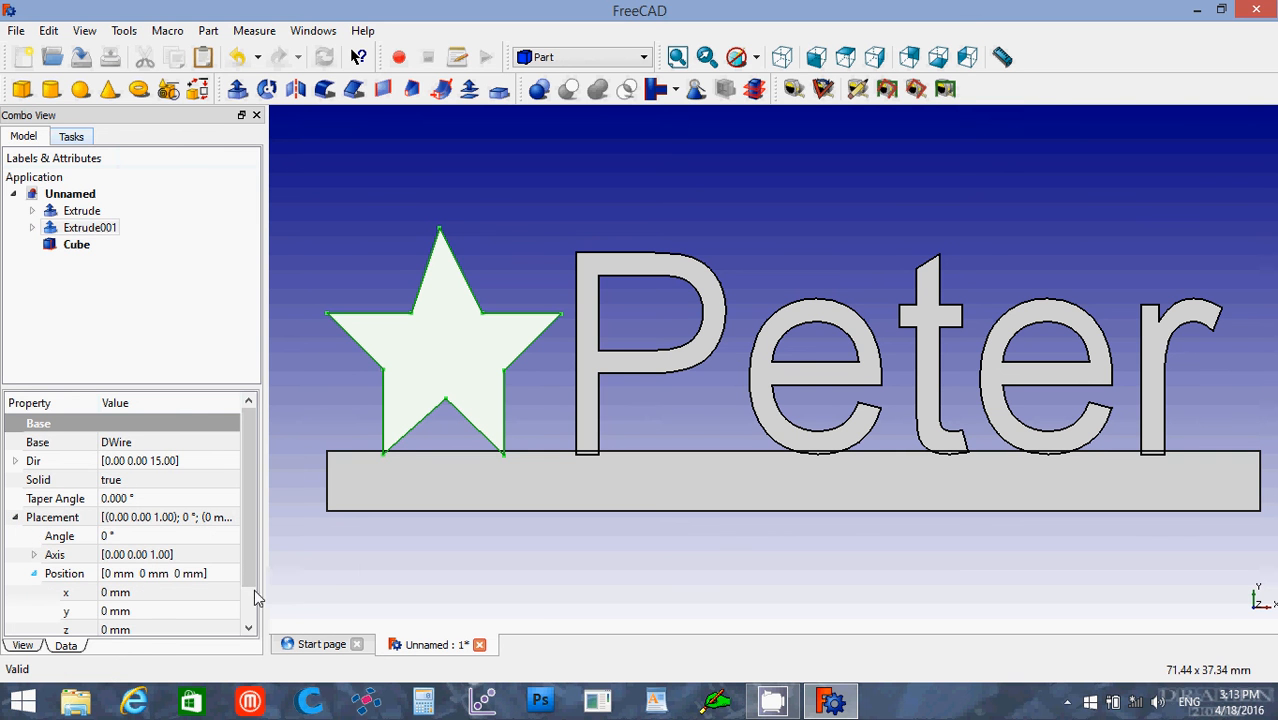
click(130, 611)
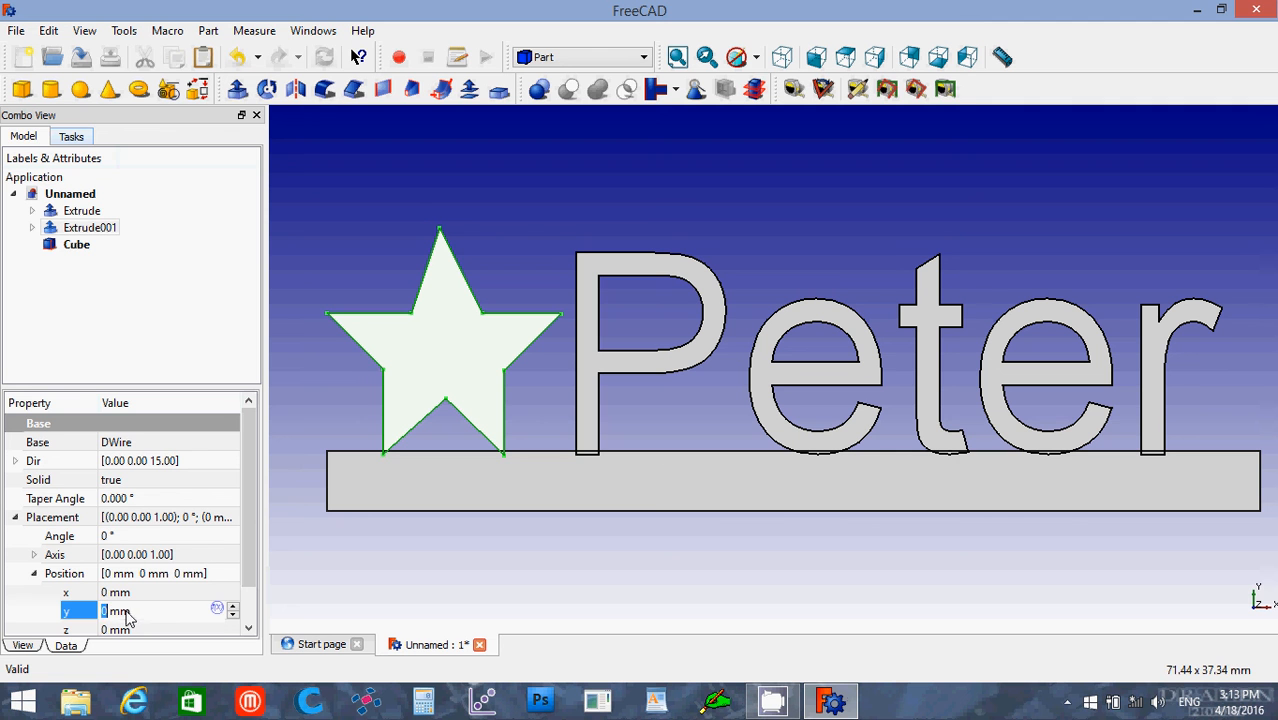
drag(130, 611, 101, 611)
scroll(157, 608, down, 1)
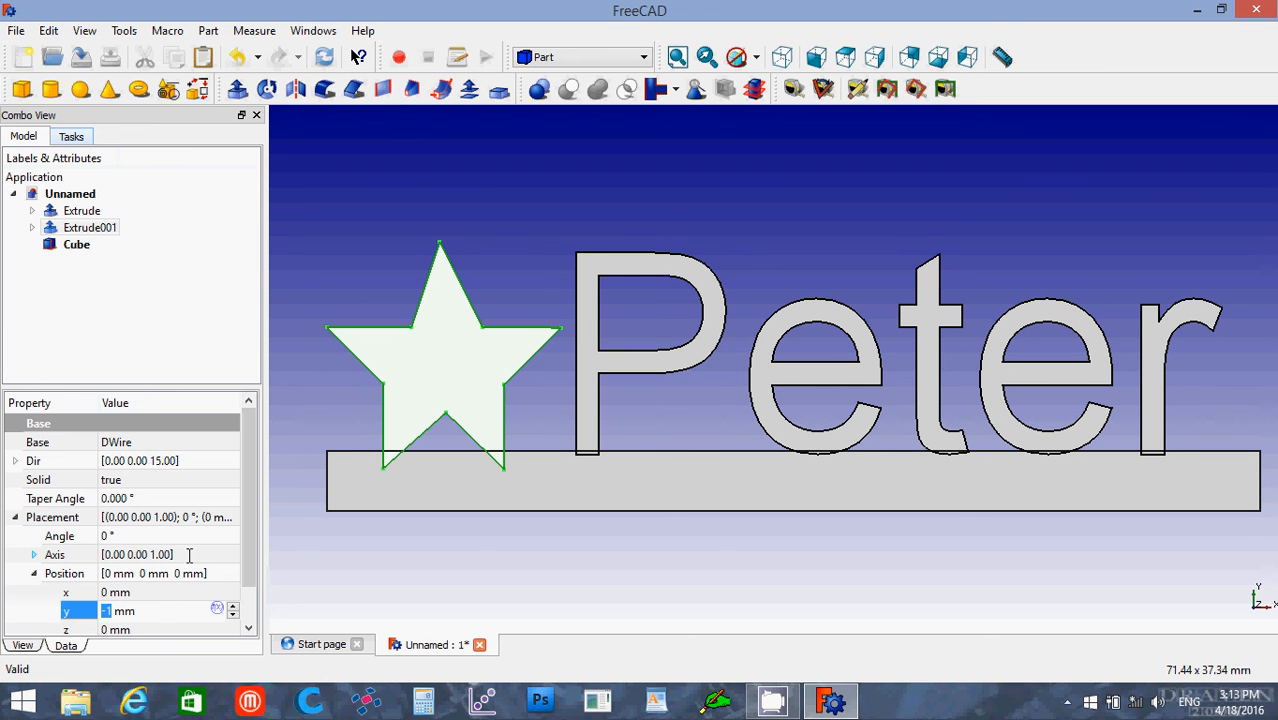
click(294, 354)
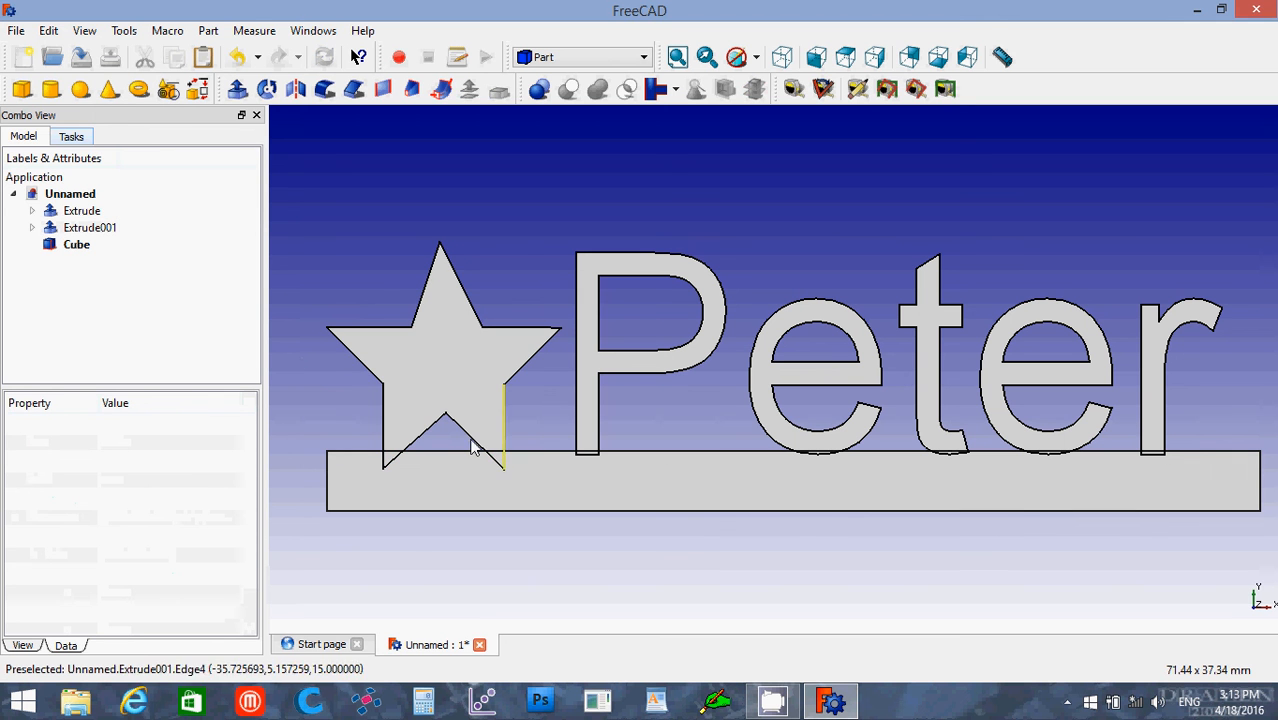
Step: Show the whole model in axonometric view and check which navigation style is active
click(782, 58)
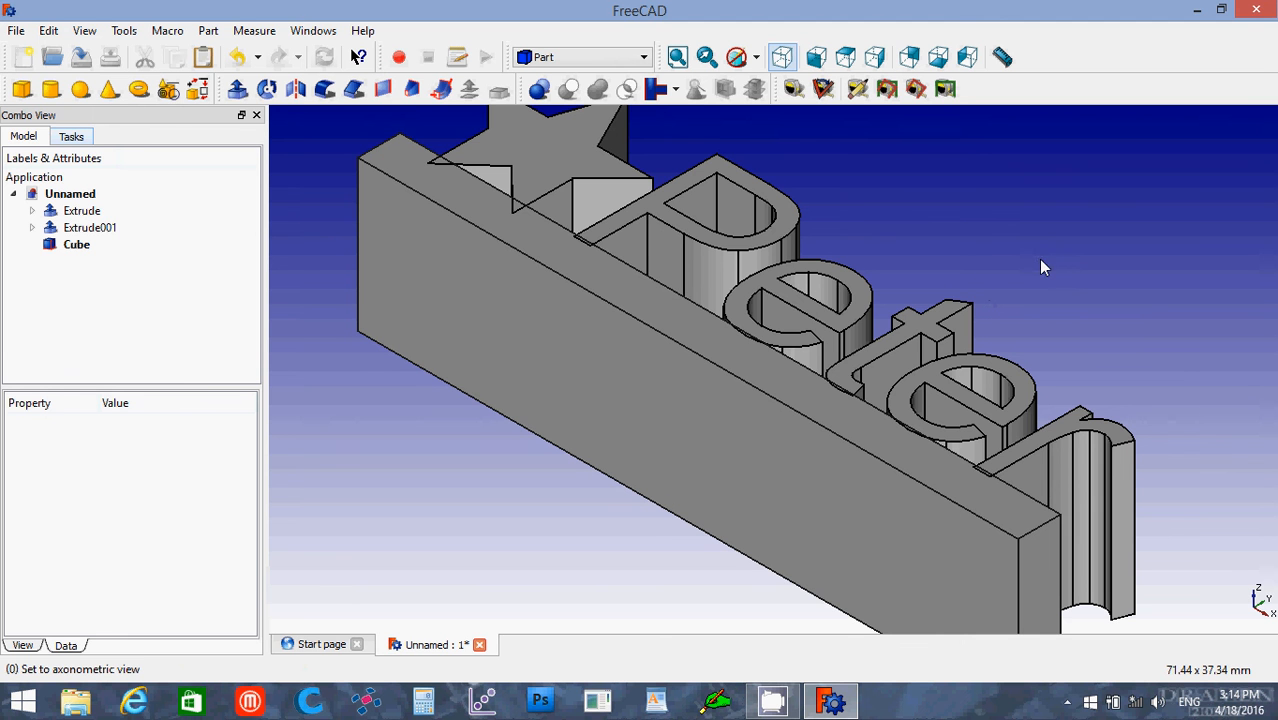
scroll(1035, 266, down, 2)
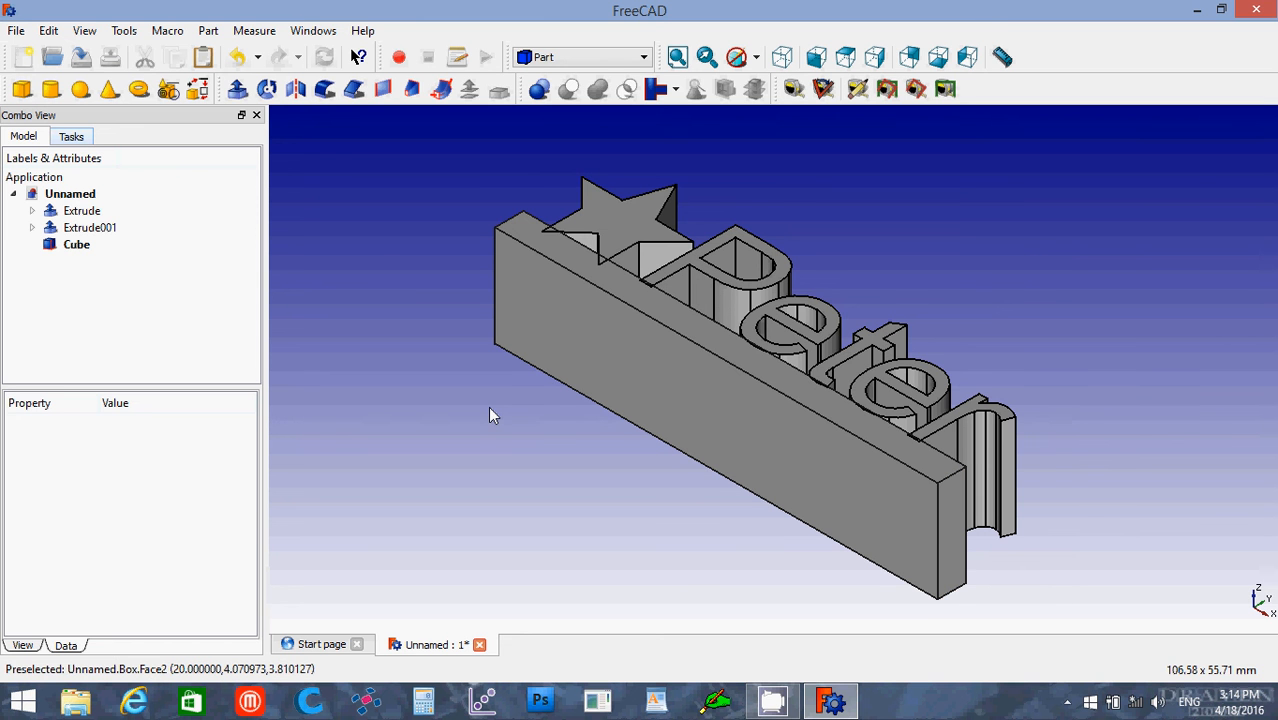
right_click(443, 347)
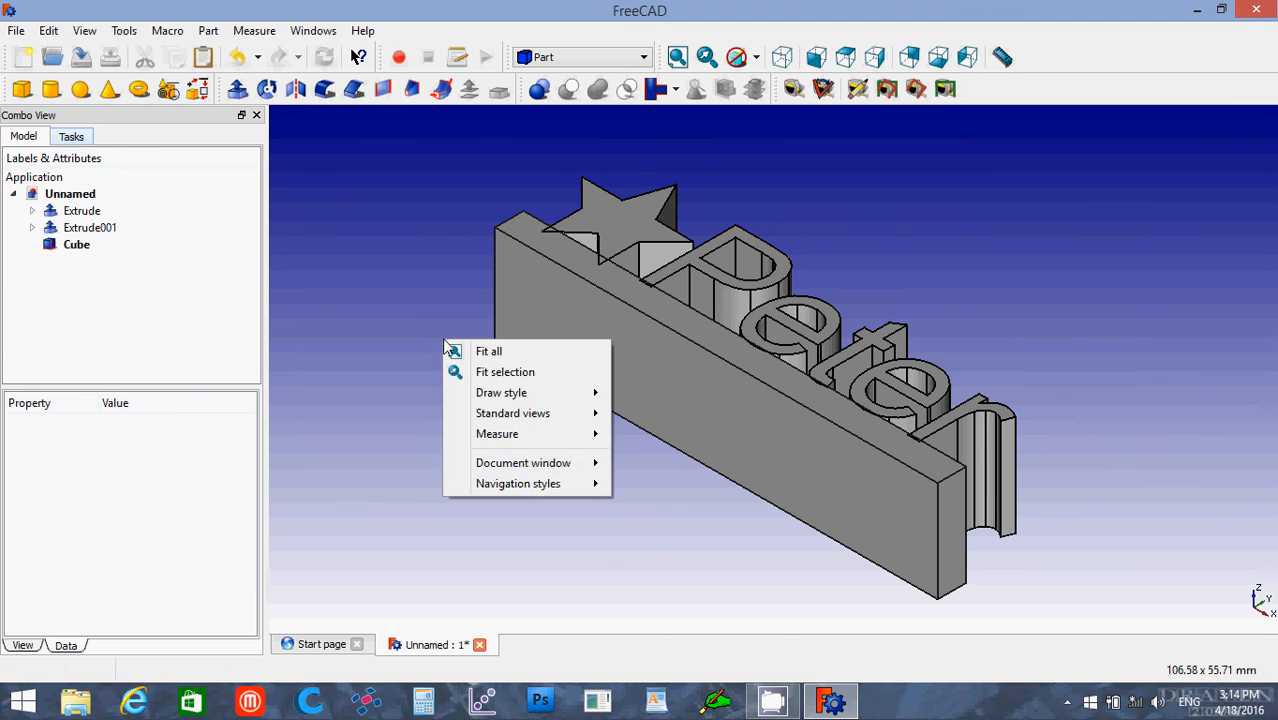
mouse_move(516, 487)
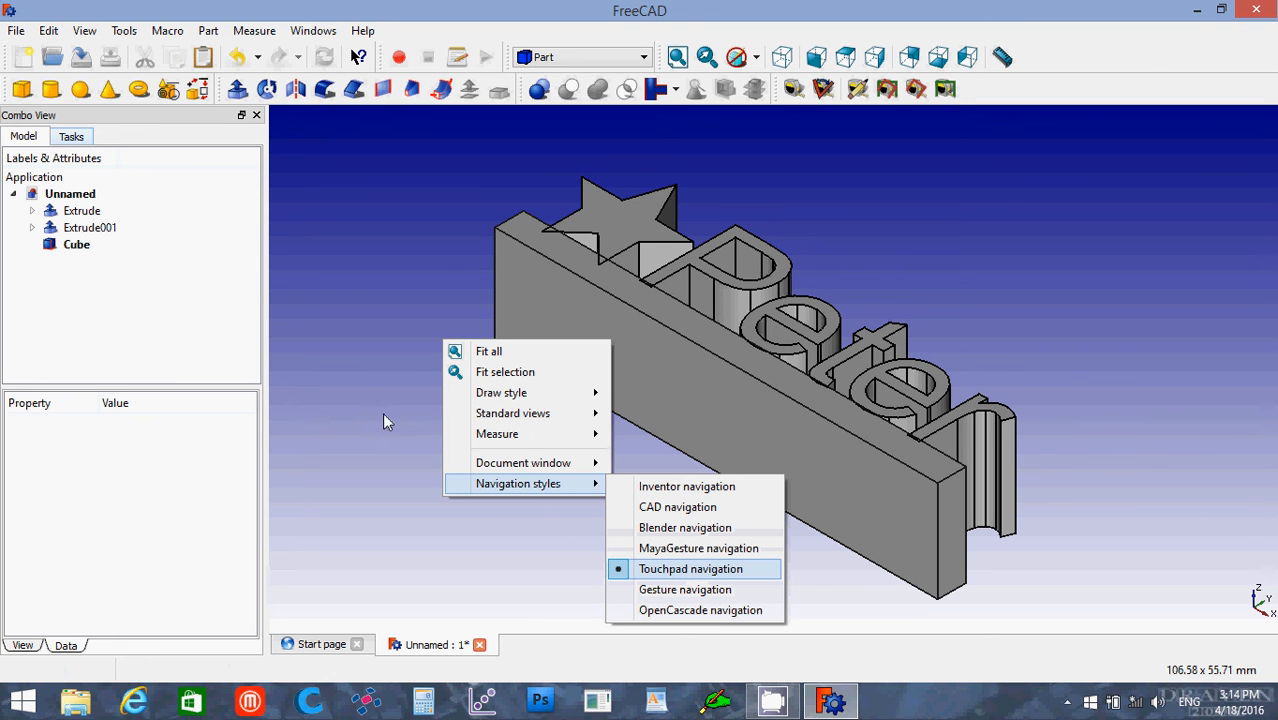
click(357, 392)
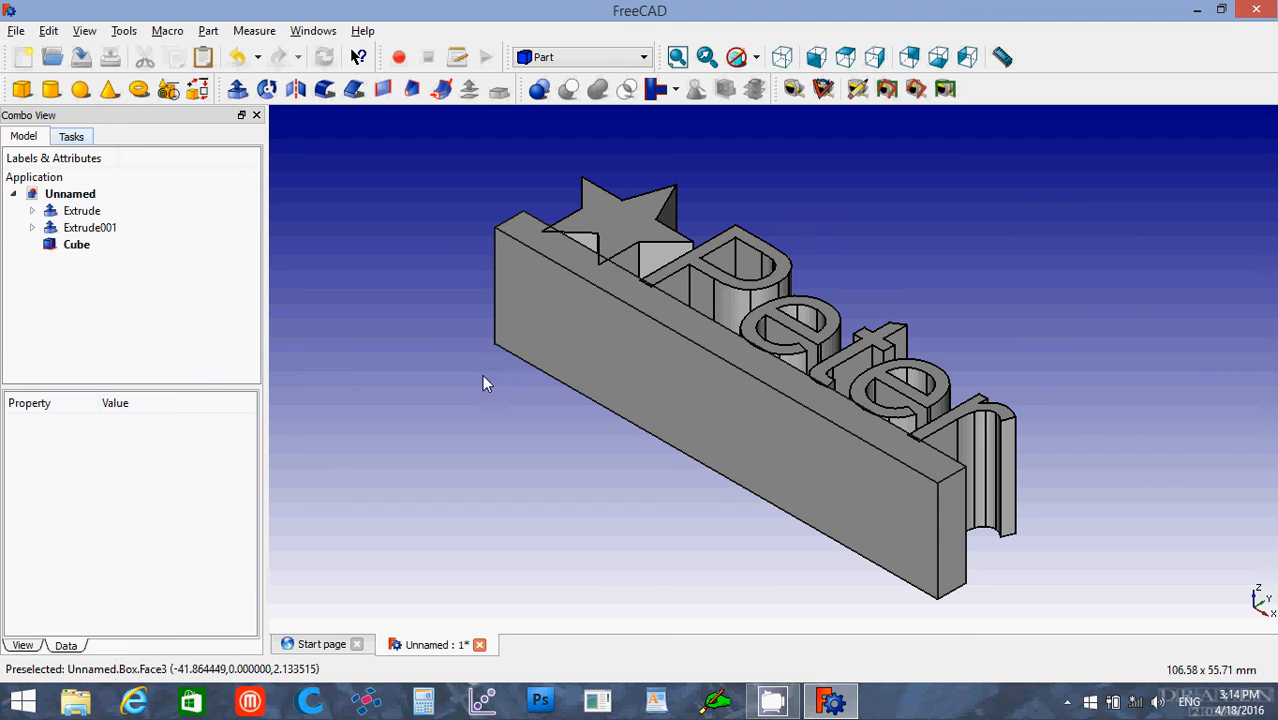
Step: Chamfer the base bar's two short end edges on the side facing the star and text with a length of 3 mm
click(604, 347)
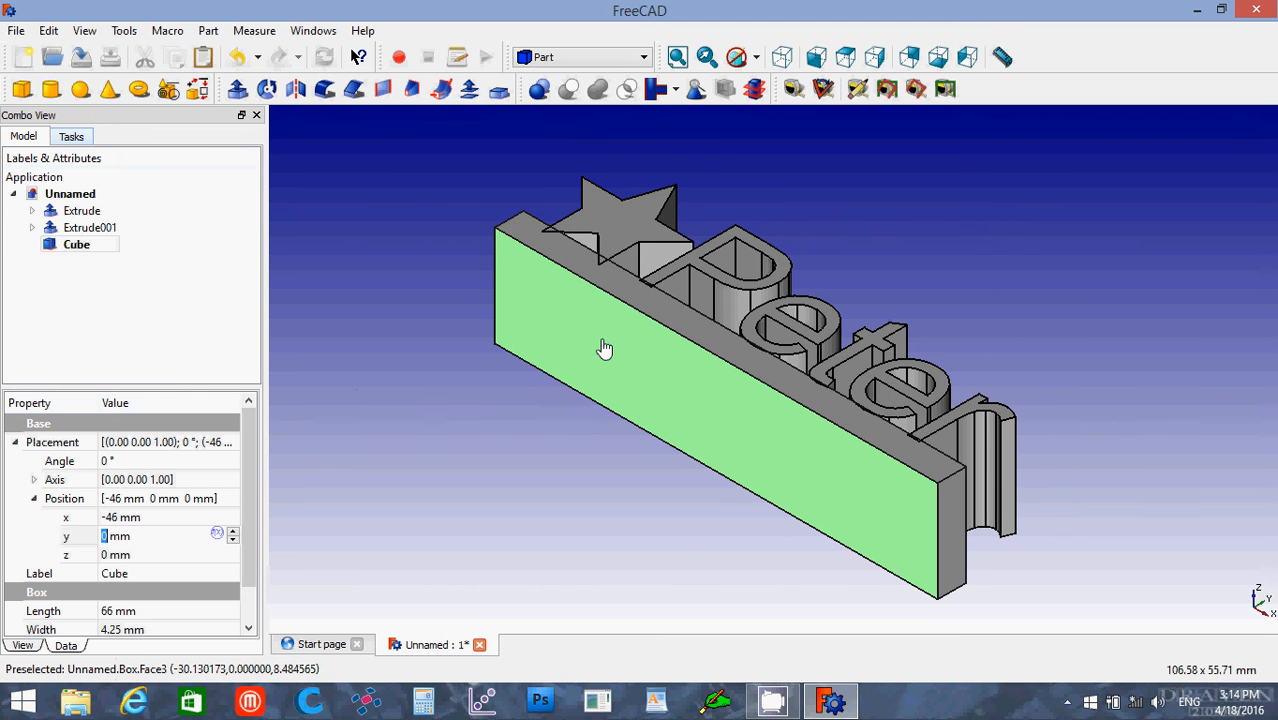
middle_drag(609, 346, 700, 531)
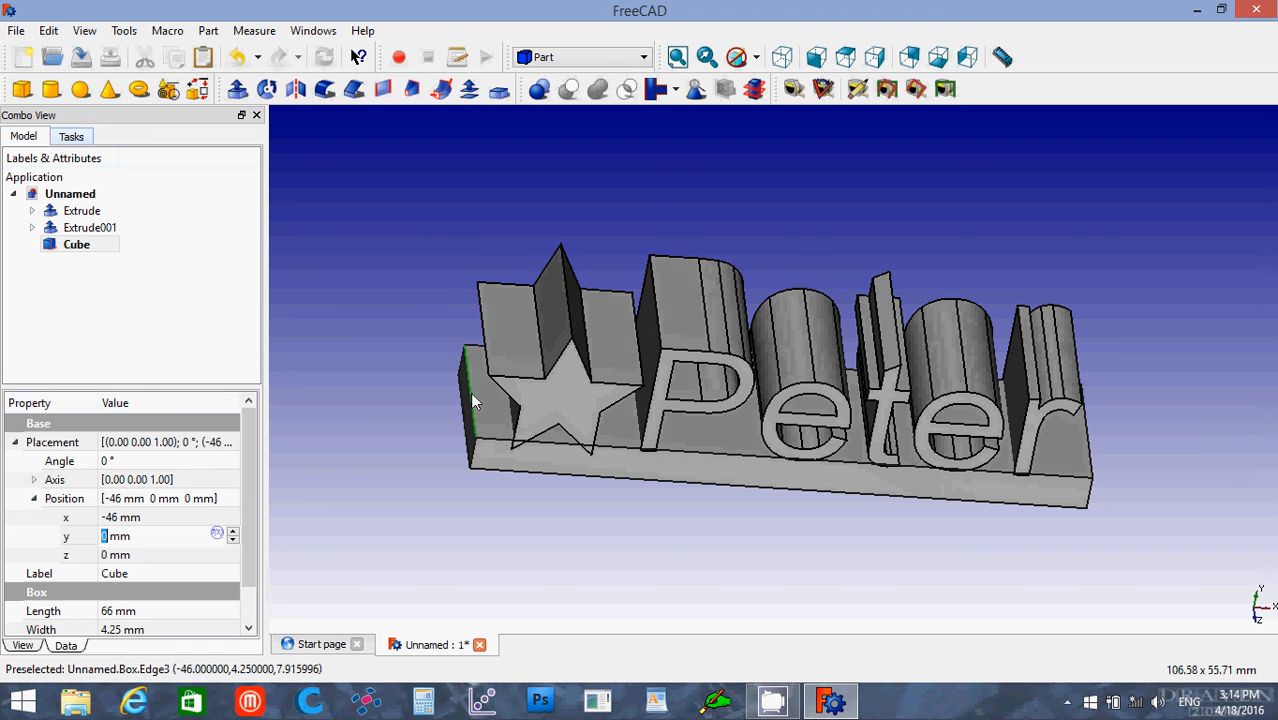
ctrl+click(1088, 456)
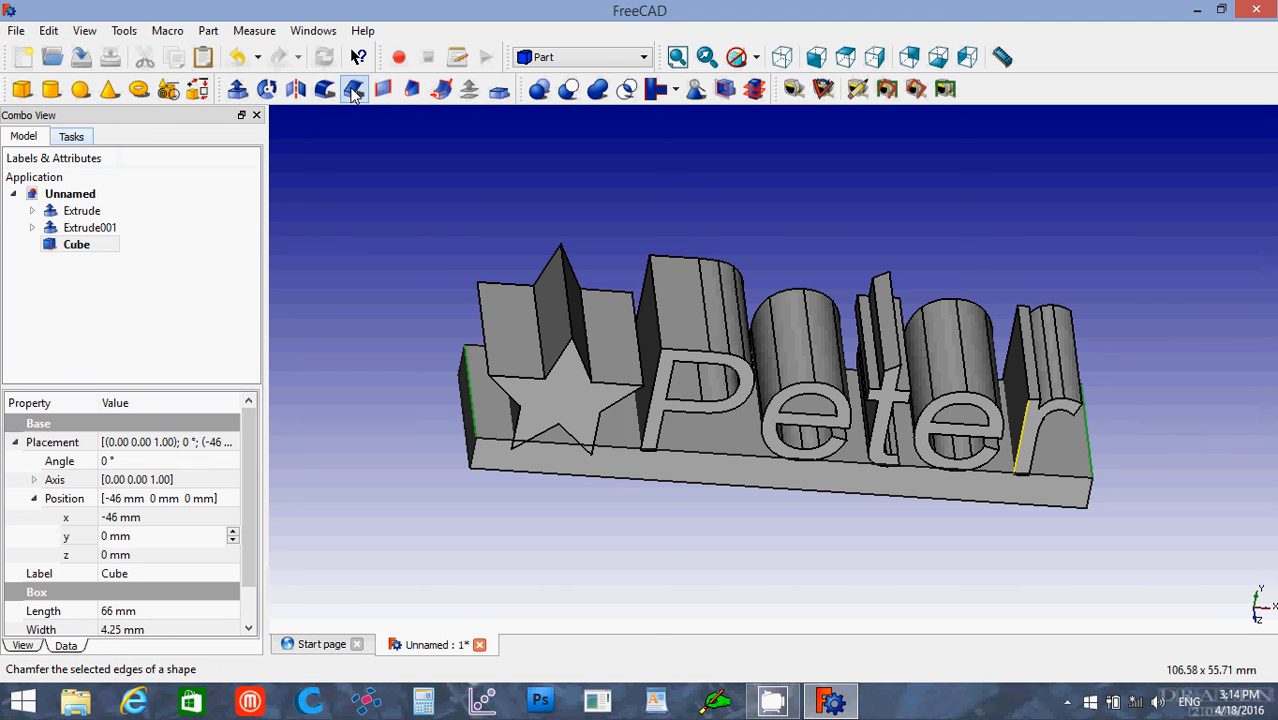
click(353, 90)
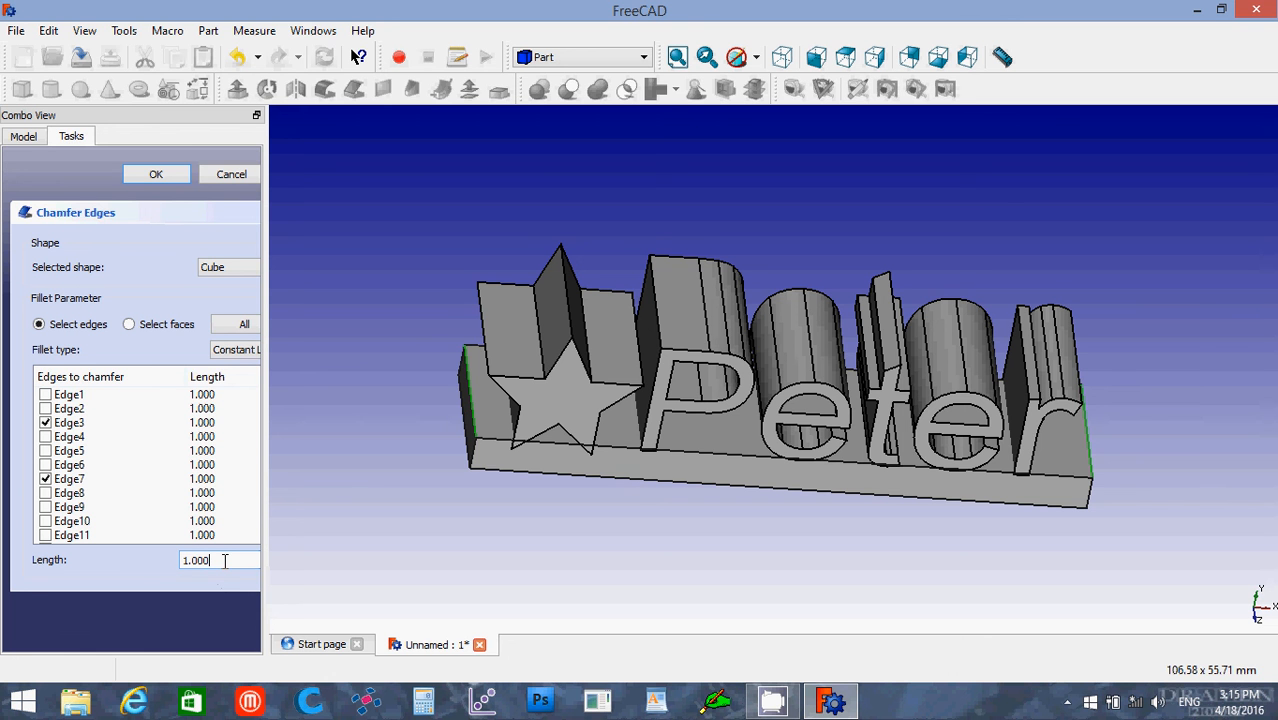
drag(225, 561, 149, 559)
text(3)
click(157, 175)
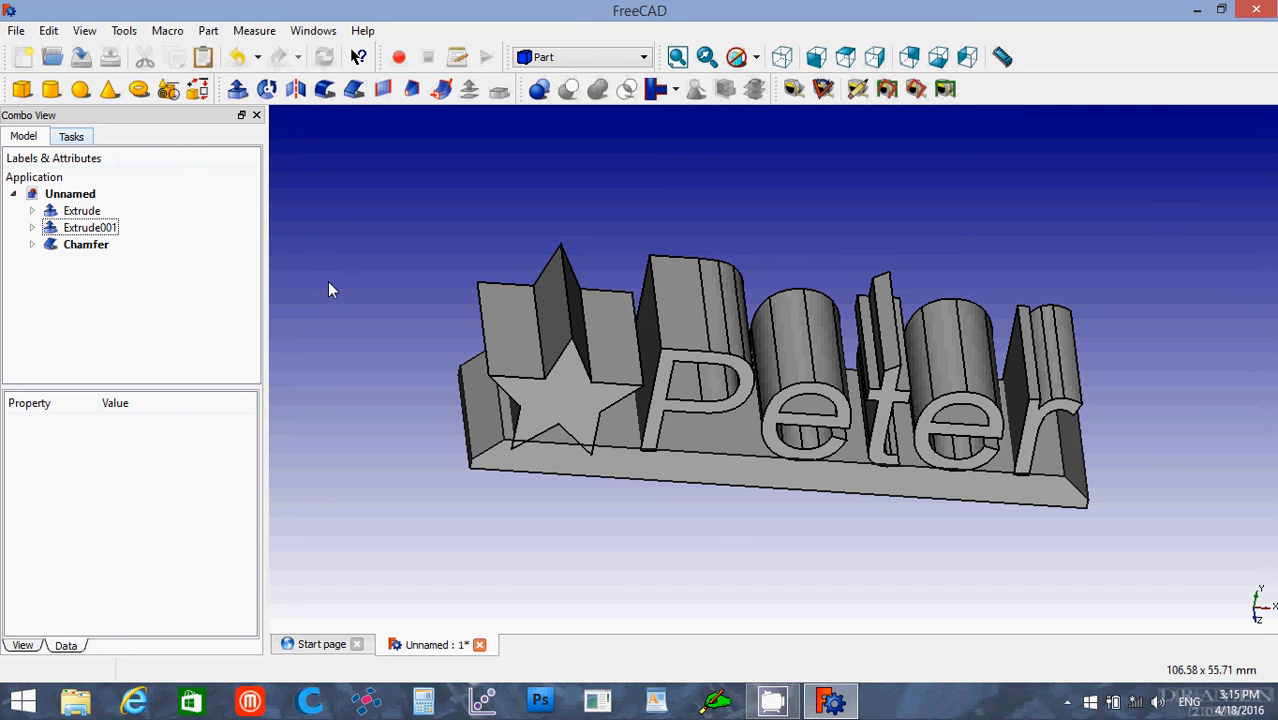
Step: Return to the axonometric view and select the text extrusion together with the chamfered bar
click(783, 58)
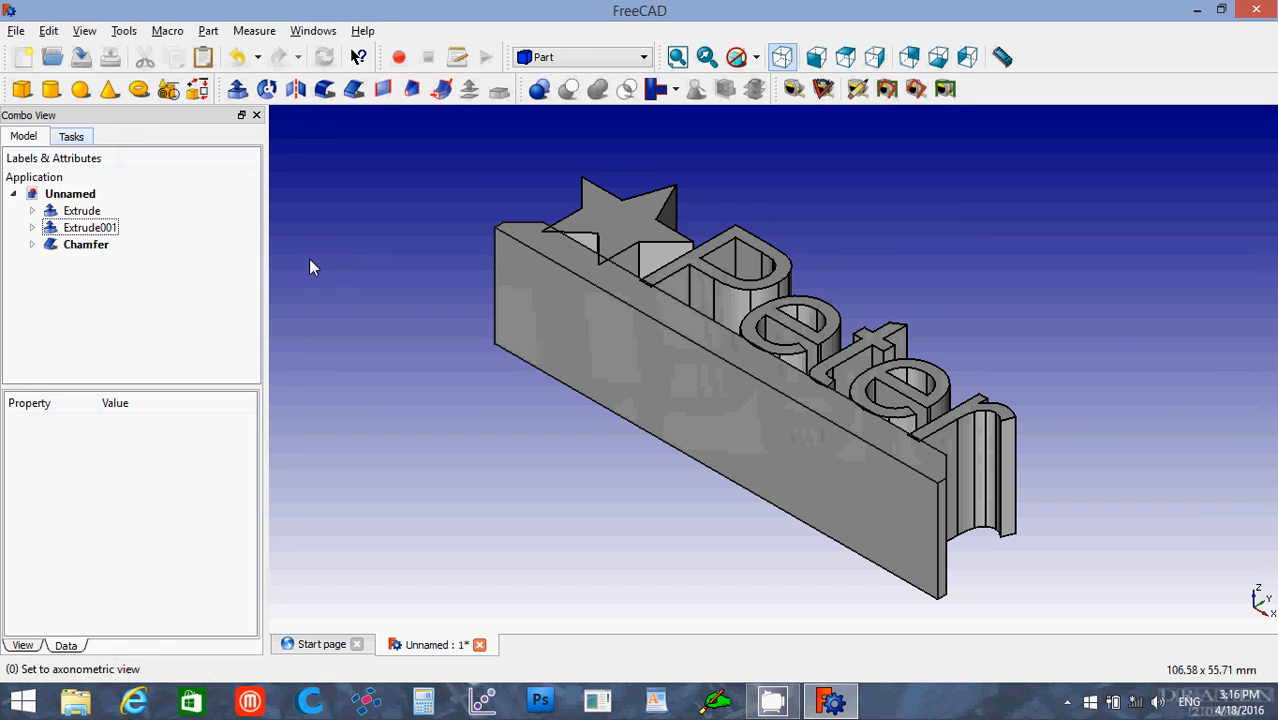
click(80, 211)
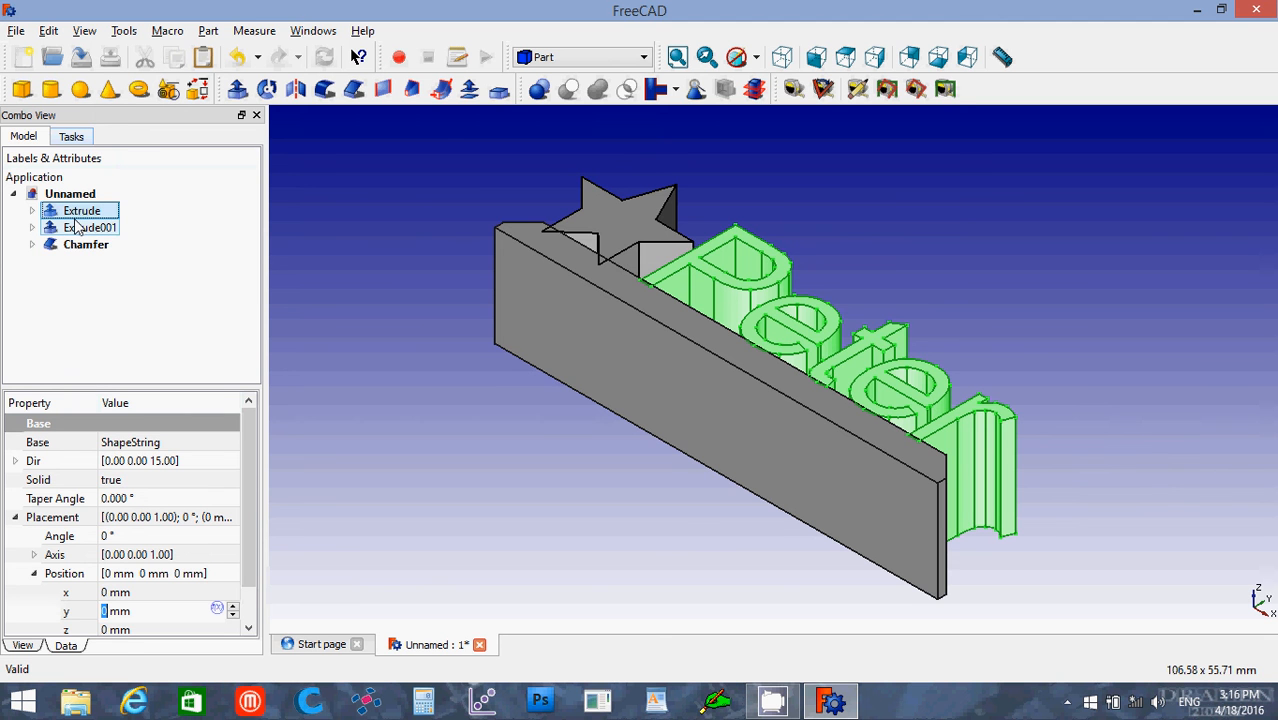
ctrl+click(76, 246)
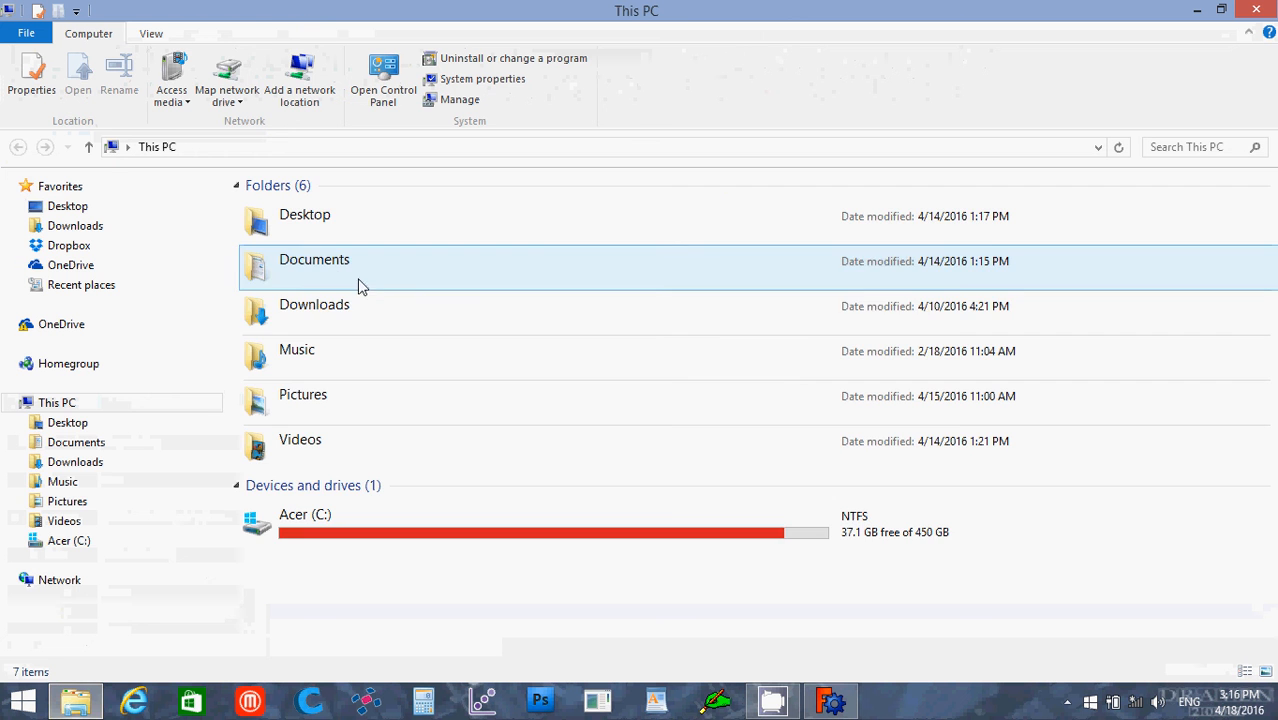
Step: Switch to File Explorer and open the FreeCAD Class folder inside _My 3D Printing Projects in Documents
click(323, 277)
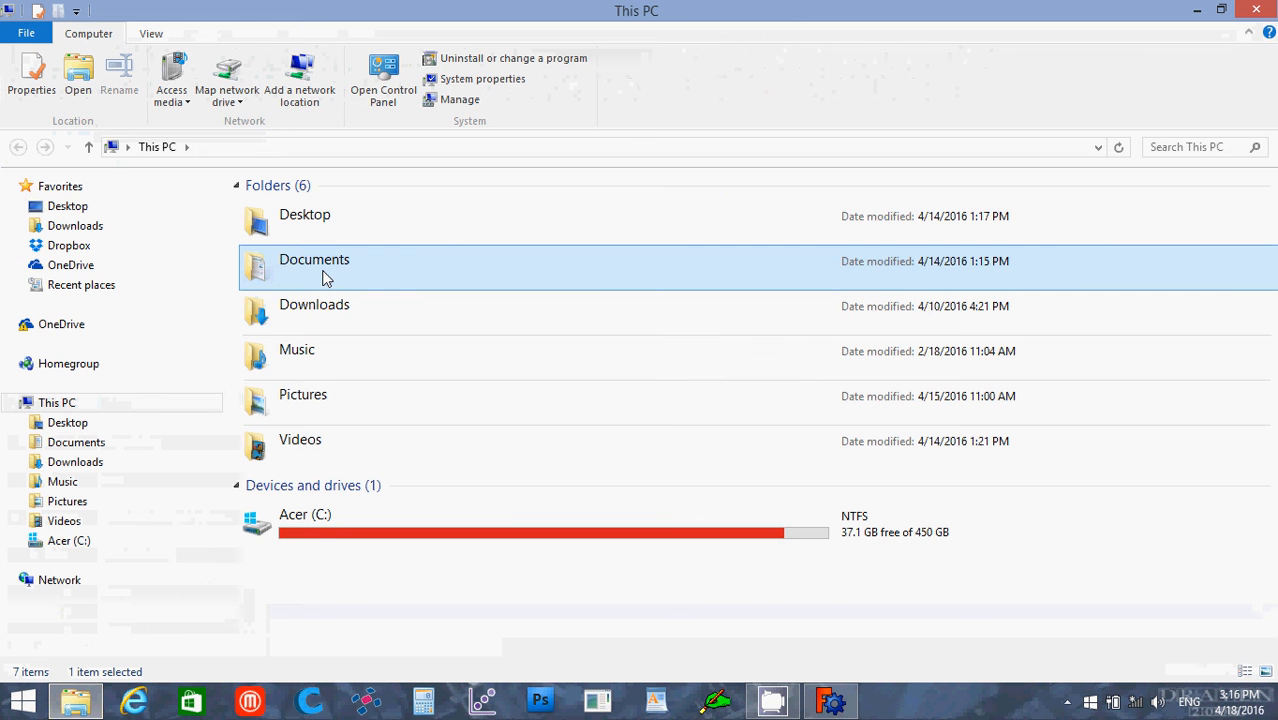
double_click(323, 277)
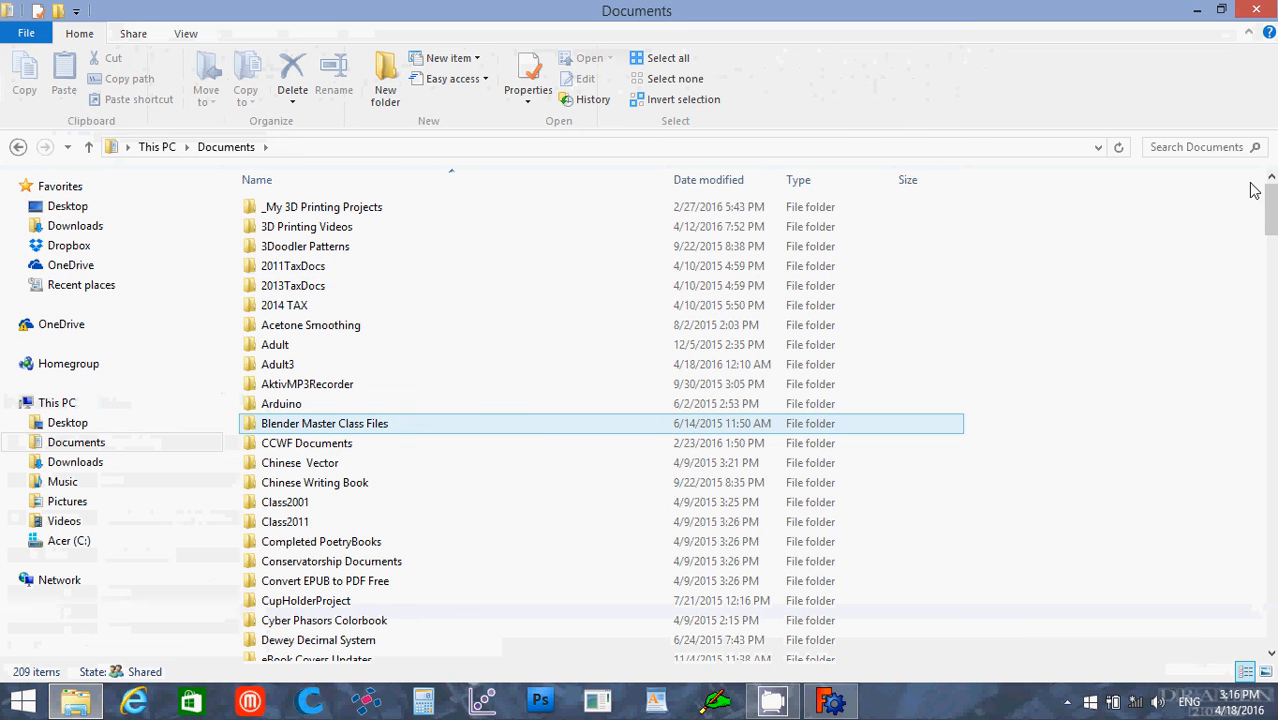
mouse_move(1270, 212)
mouse_down()
mouse_move(1272, 233)
mouse_move(1272, 207)
mouse_up()
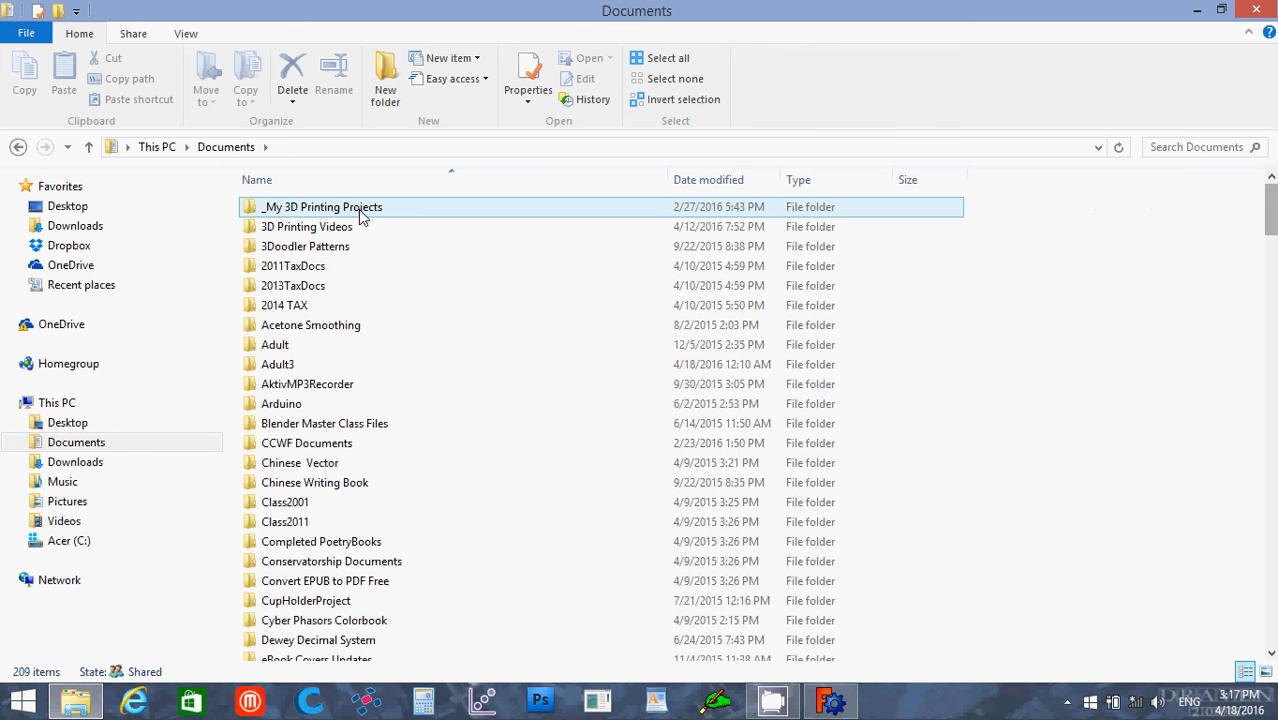
click(360, 212)
double_click(358, 209)
click(452, 226)
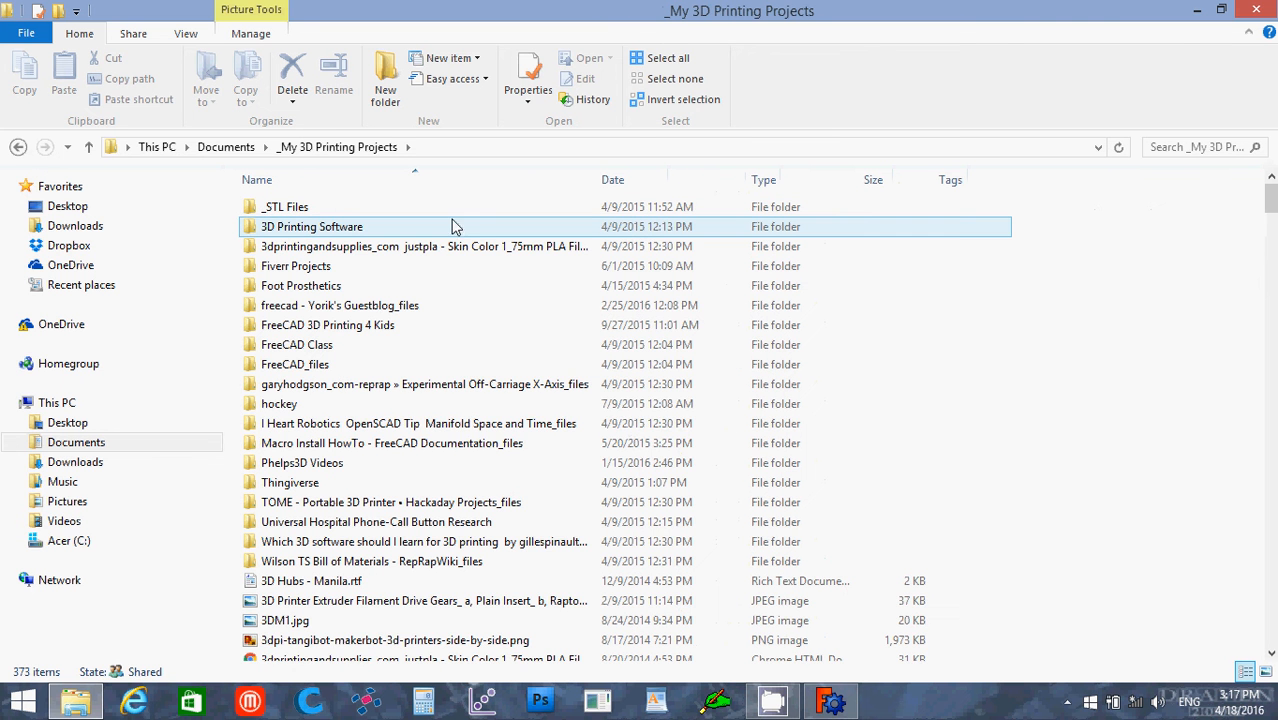
click(624, 426)
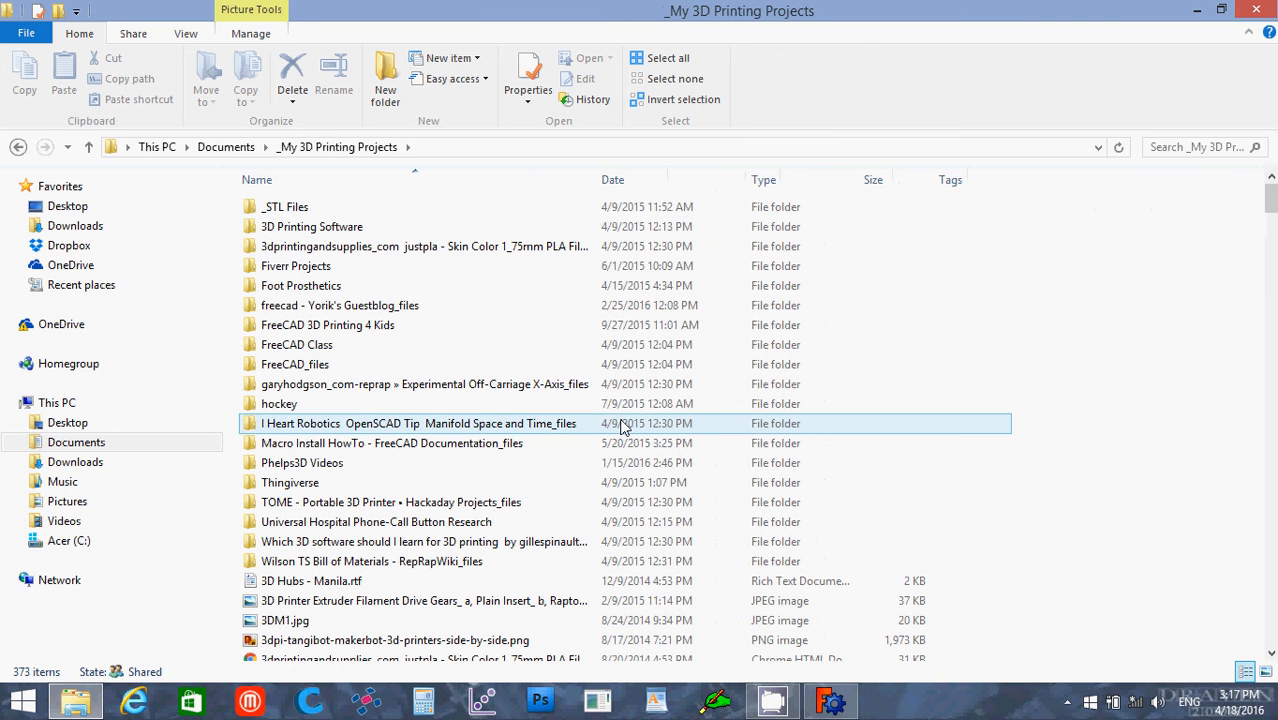
click(639, 410)
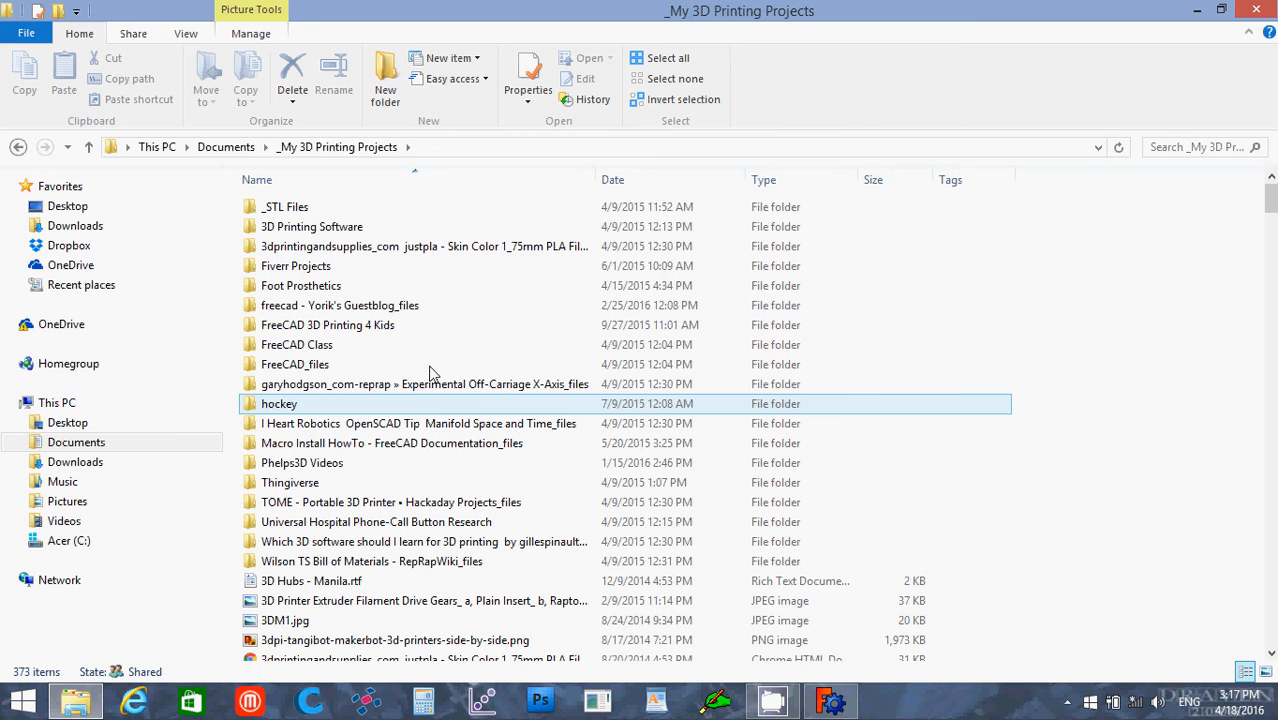
double_click(367, 352)
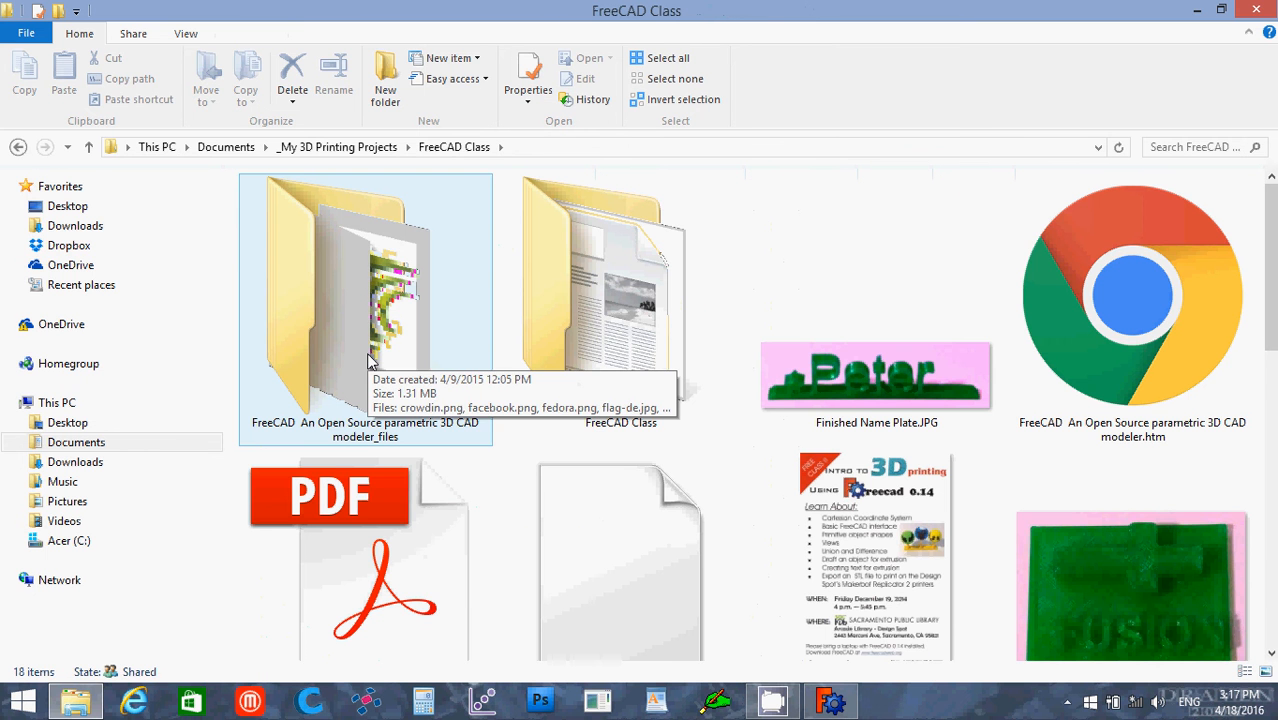
Step: View the Fusion Example.JPG photo of the printed part and close it again
drag(1271, 263, 1271, 293)
click(1092, 578)
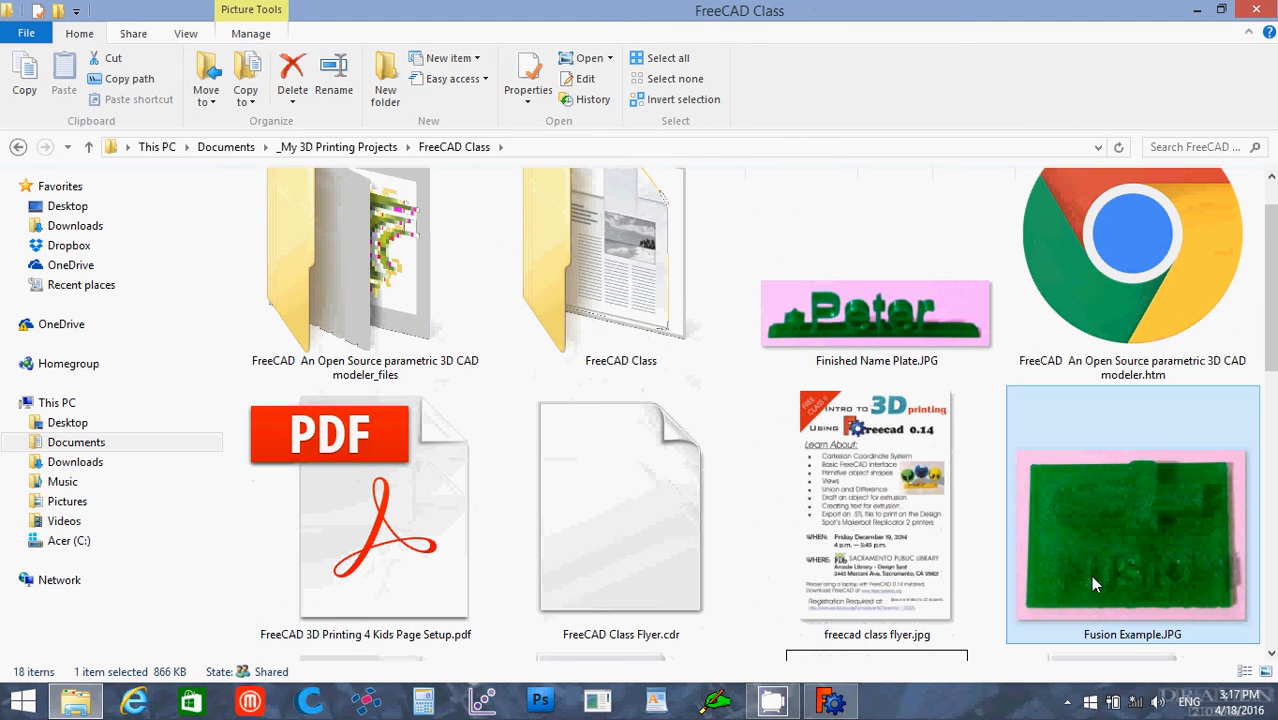
double_click(1092, 578)
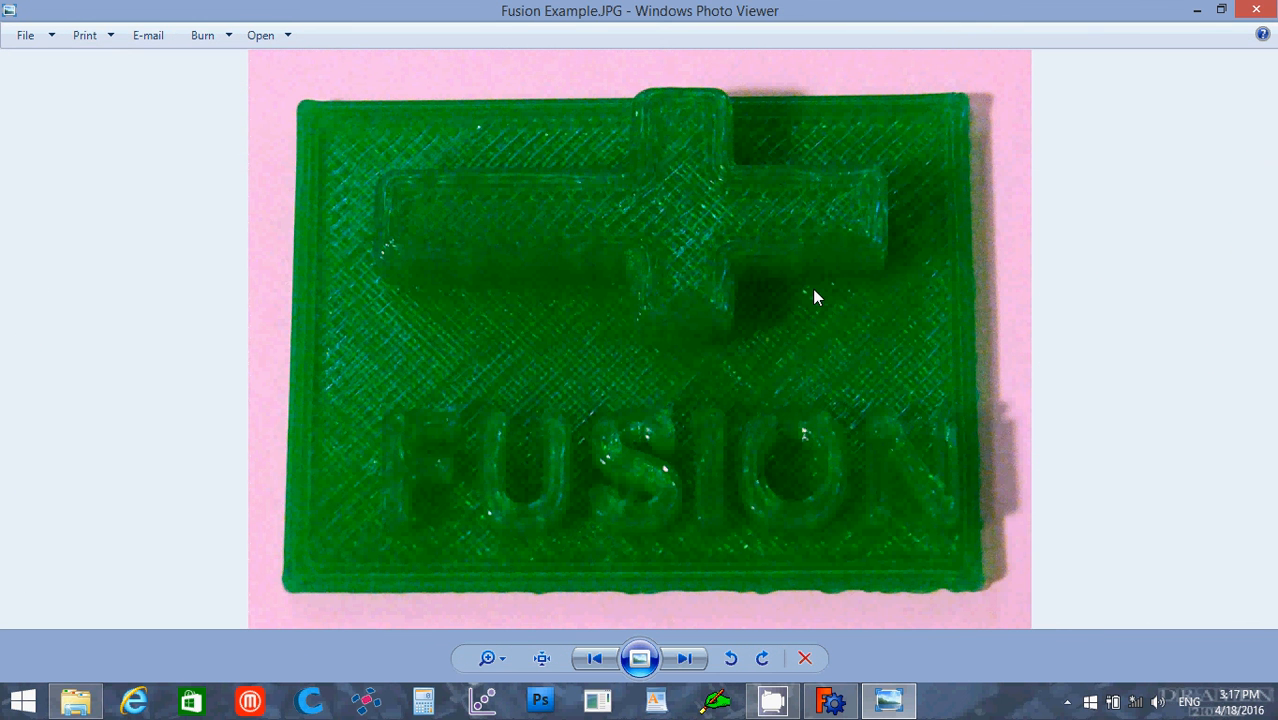
click(1259, 12)
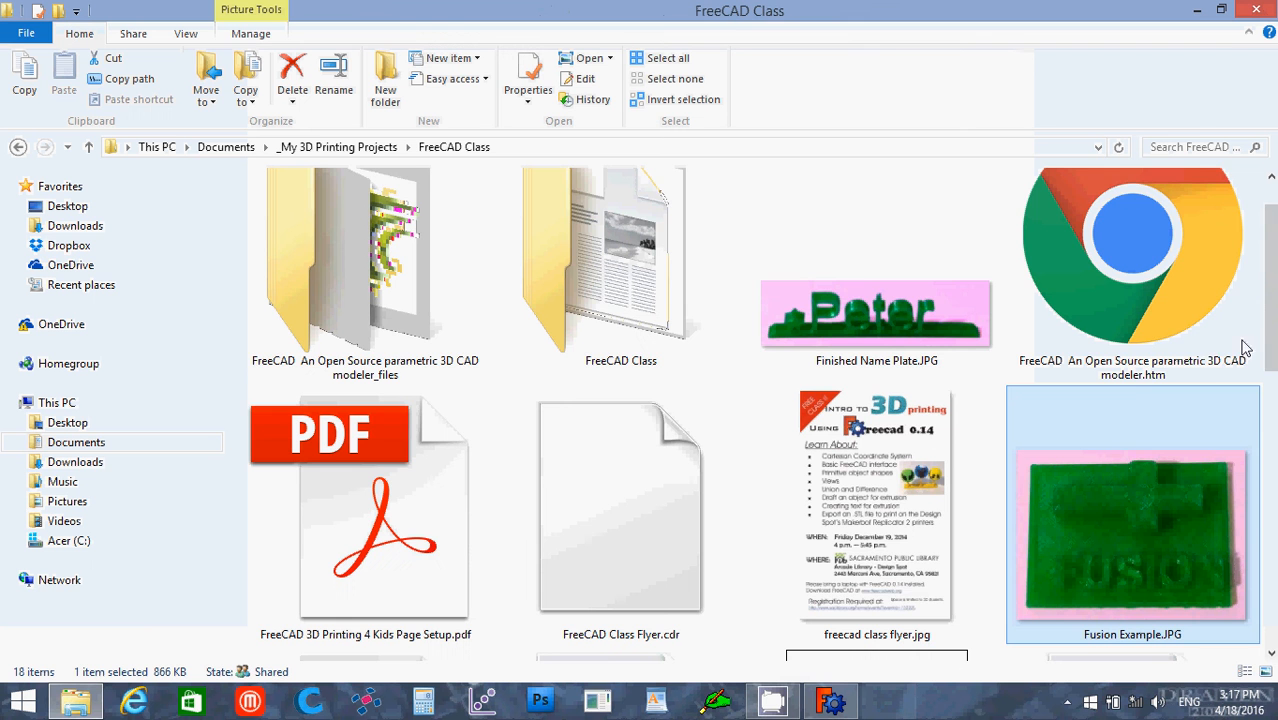
Step: Find the Non Fusion Example.JPG photo in the FreeCAD Class folder, view it and close it again
scroll(1273, 280, down, 5)
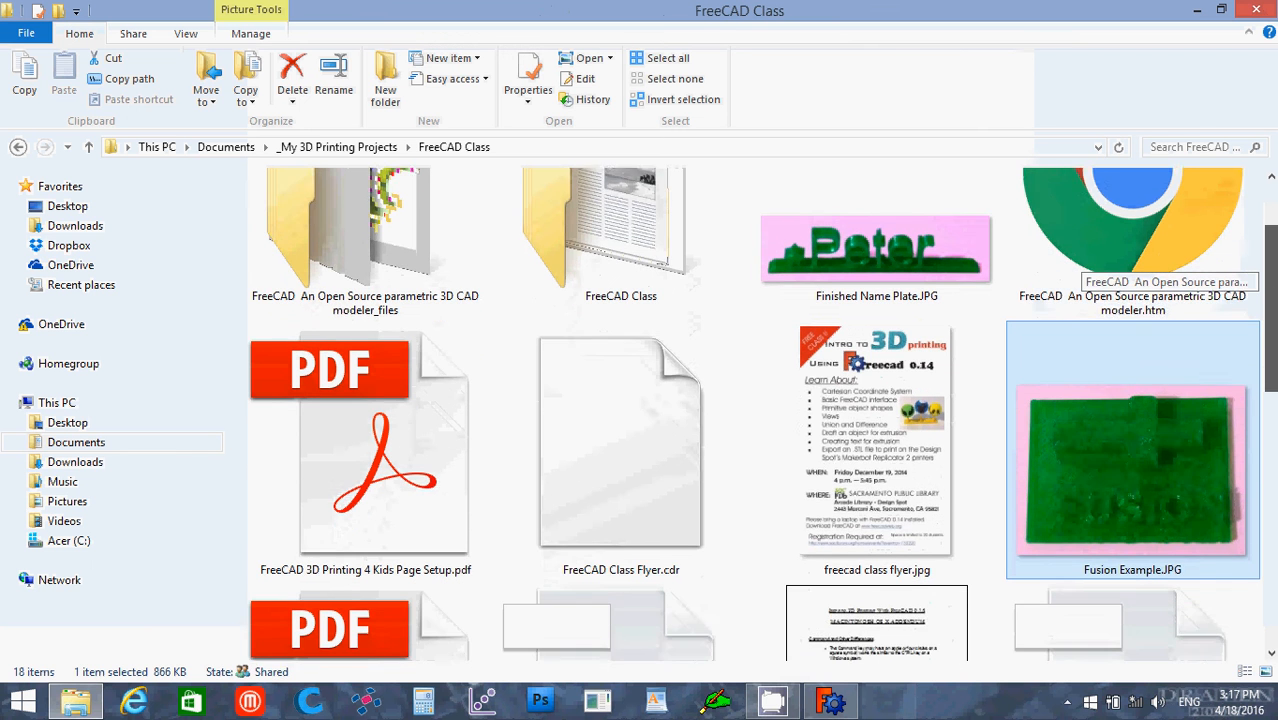
scroll(1273, 524, down, 5)
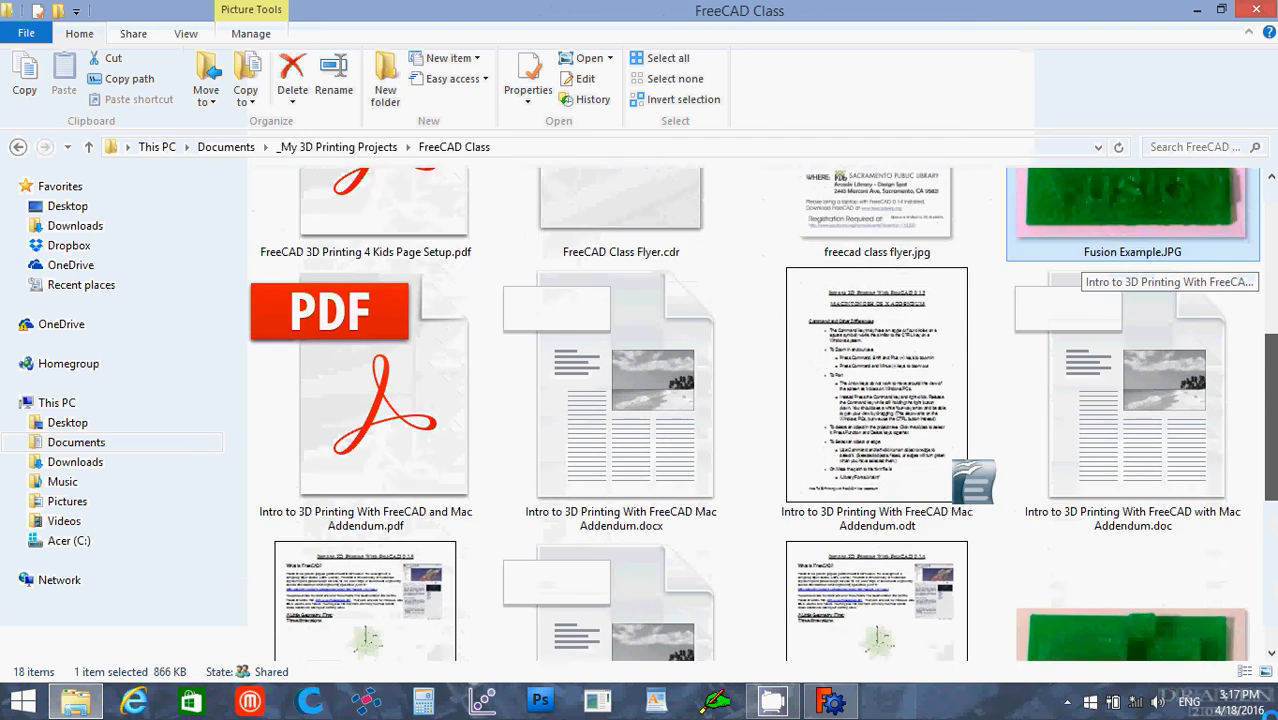
scroll(1055, 282, up, 9)
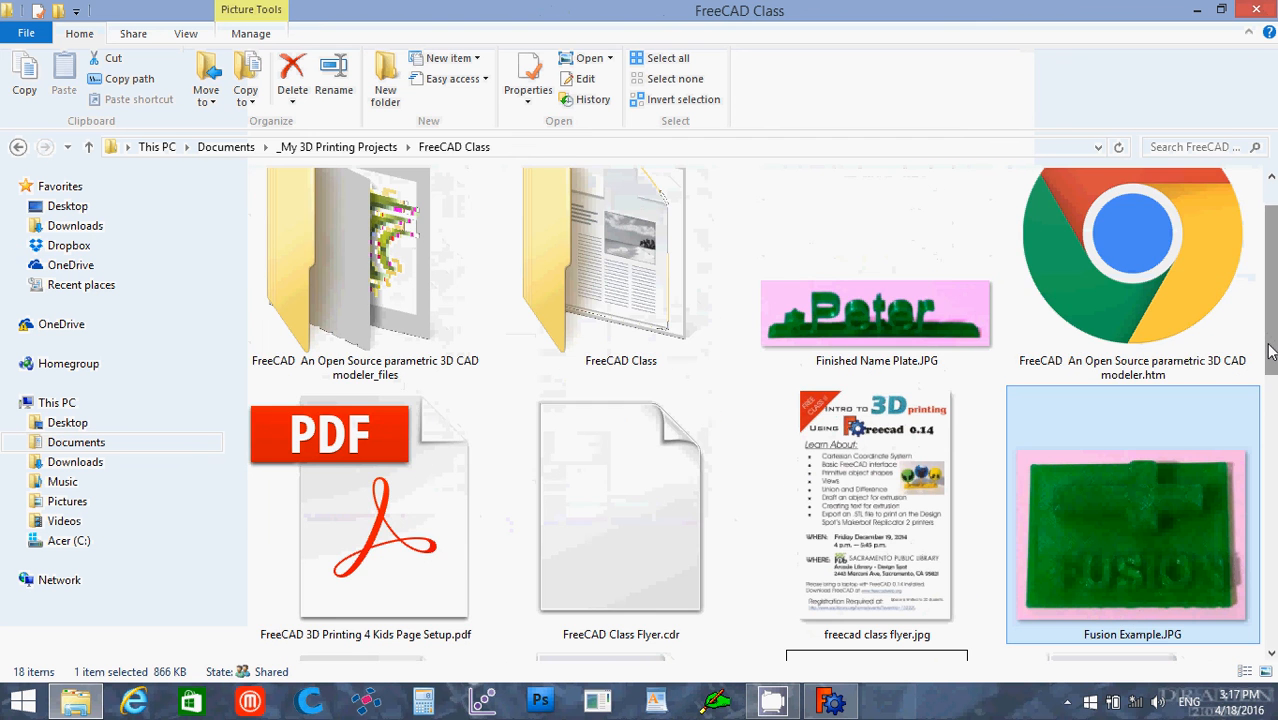
scroll(1273, 540, down, 5)
scroll(1274, 540, down, 3)
click(1125, 615)
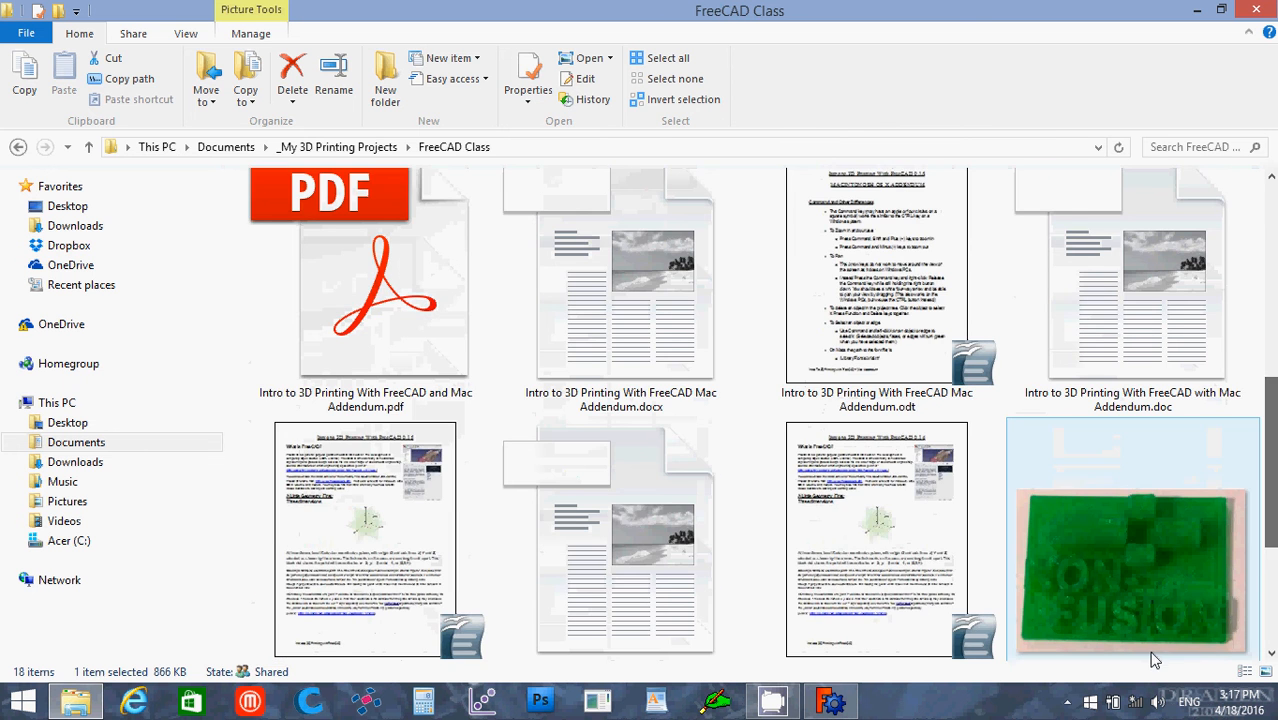
double_click(1126, 615)
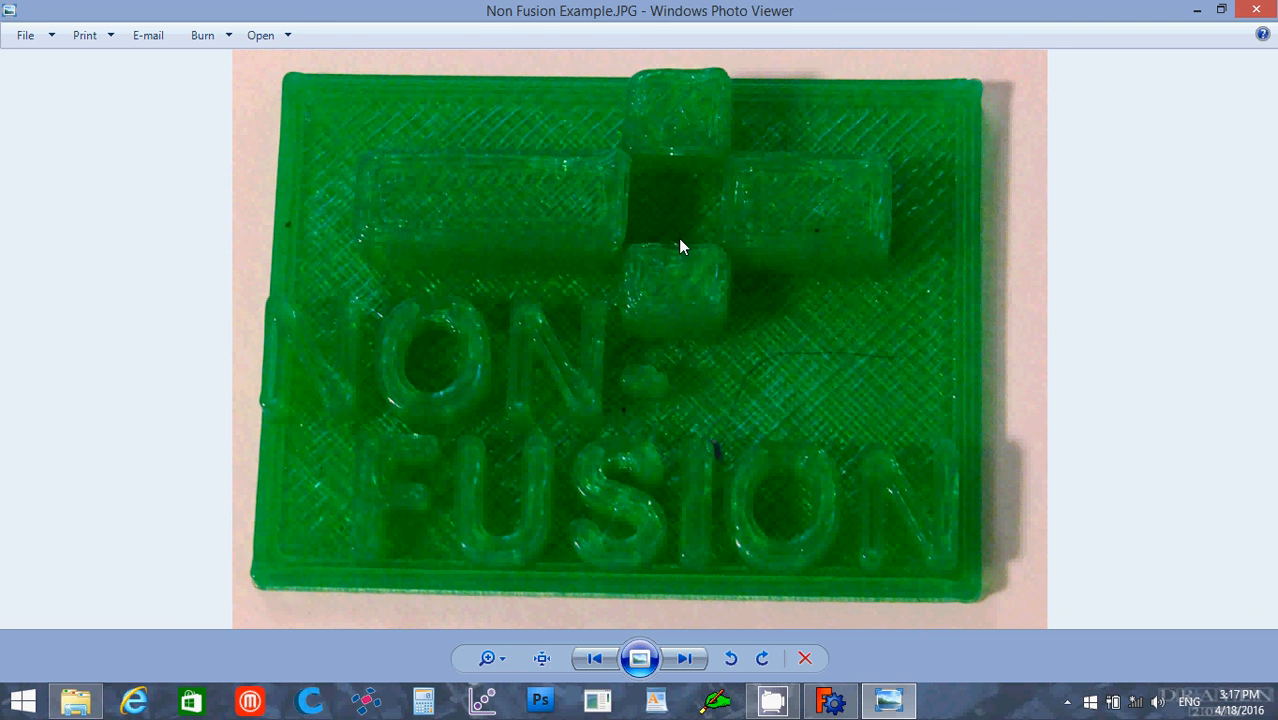
click(1258, 10)
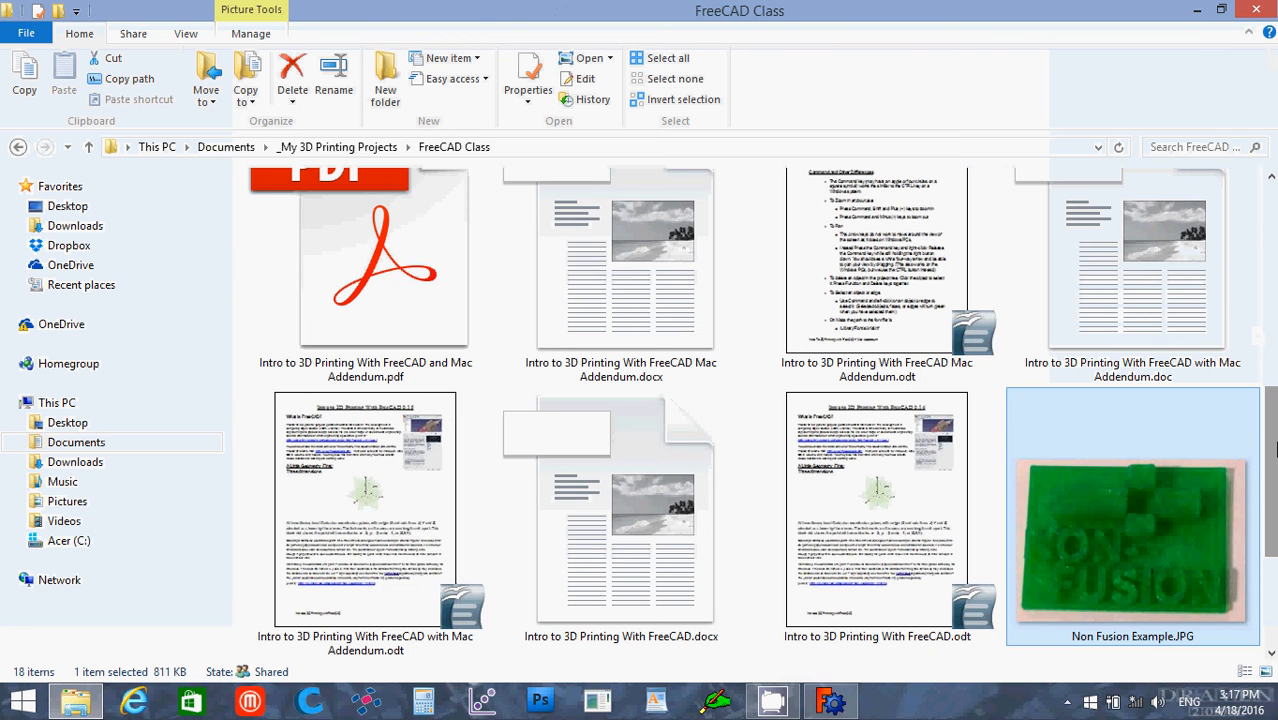
Step: View the Printrbot Non Fusion Works.JPG photo in the same folder and close it again
scroll(1271, 450, down, 2)
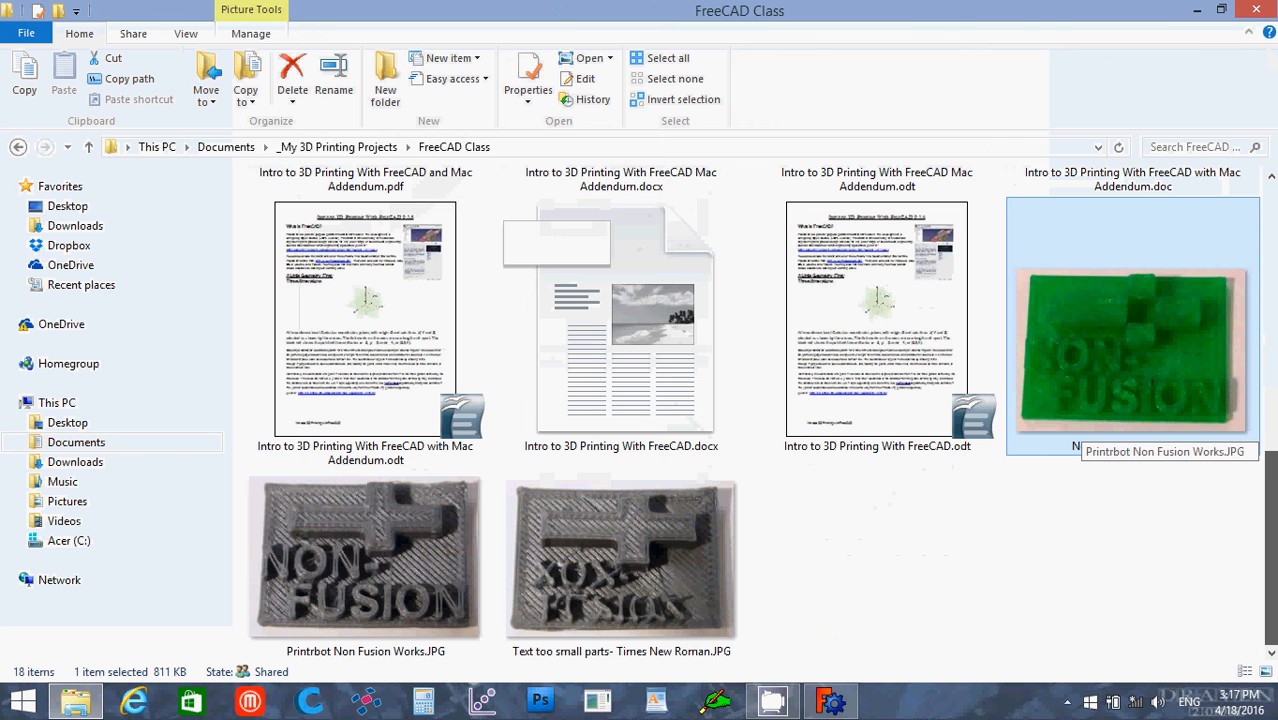
click(330, 575)
double_click(330, 575)
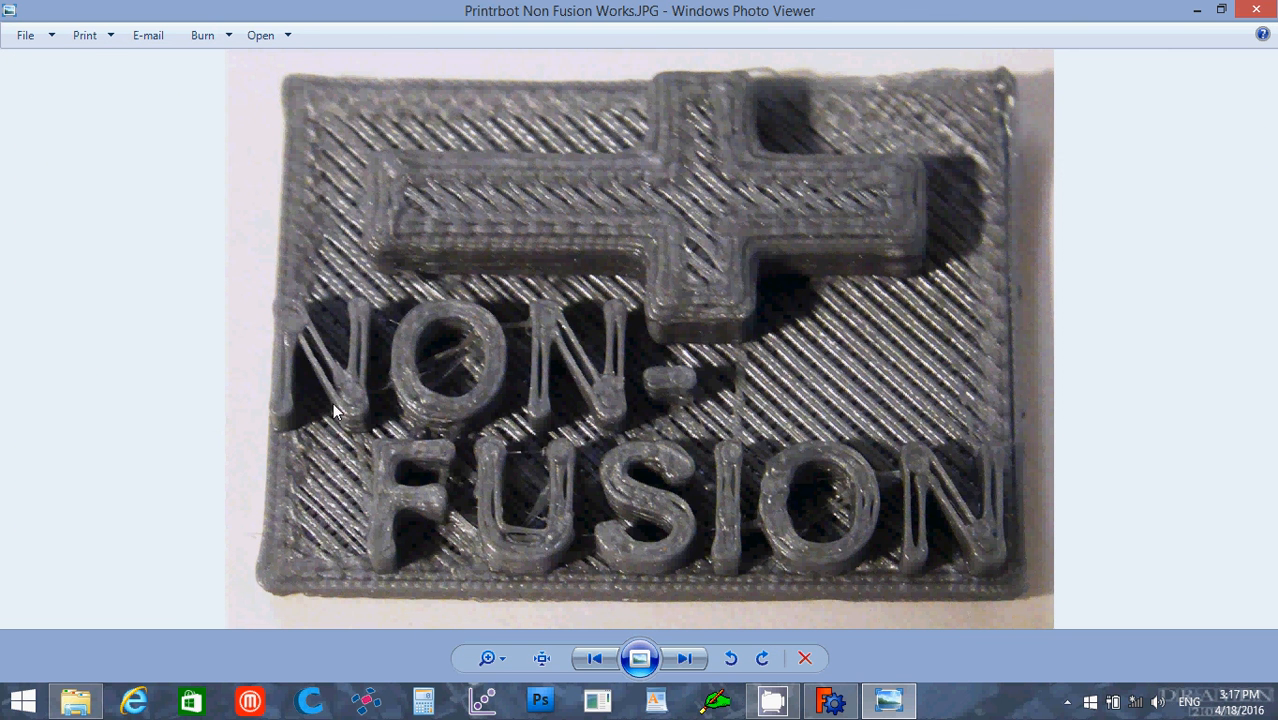
click(1256, 10)
Step: View the Text too small parts- Times New Roman.JPG photo, then close it and File Explorer to return to FreeCAD
double_click(608, 504)
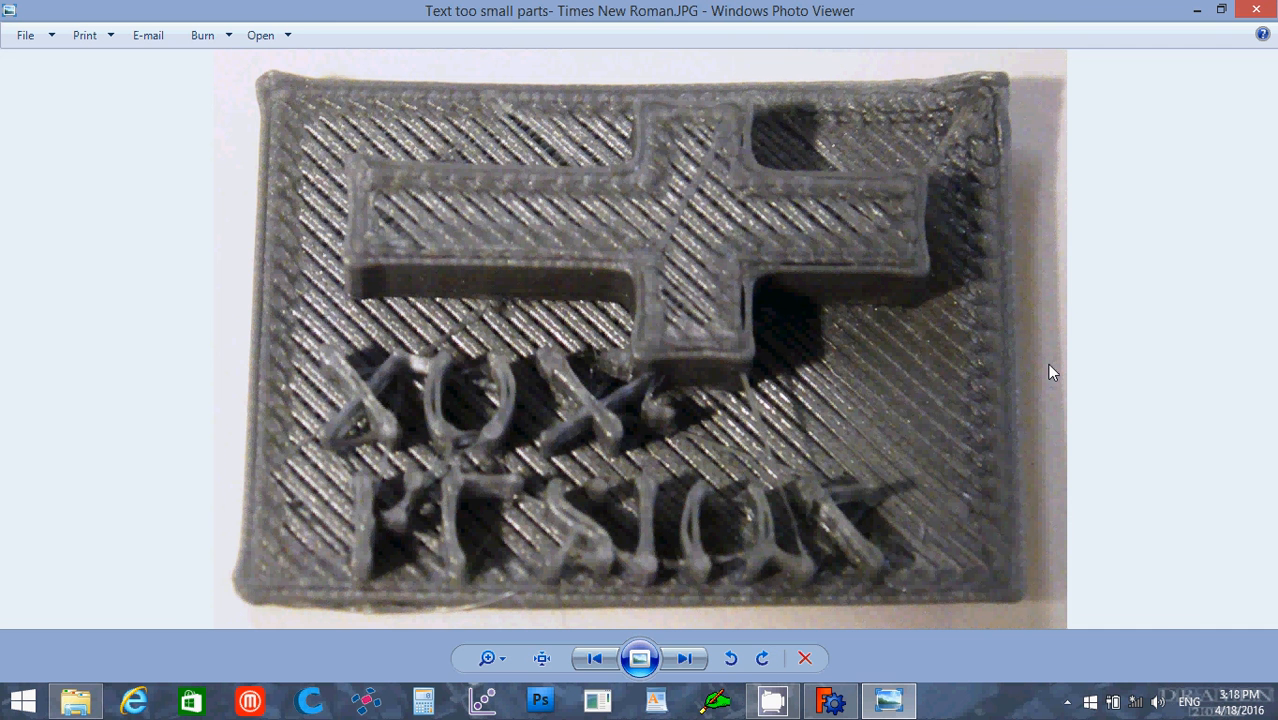
click(1256, 10)
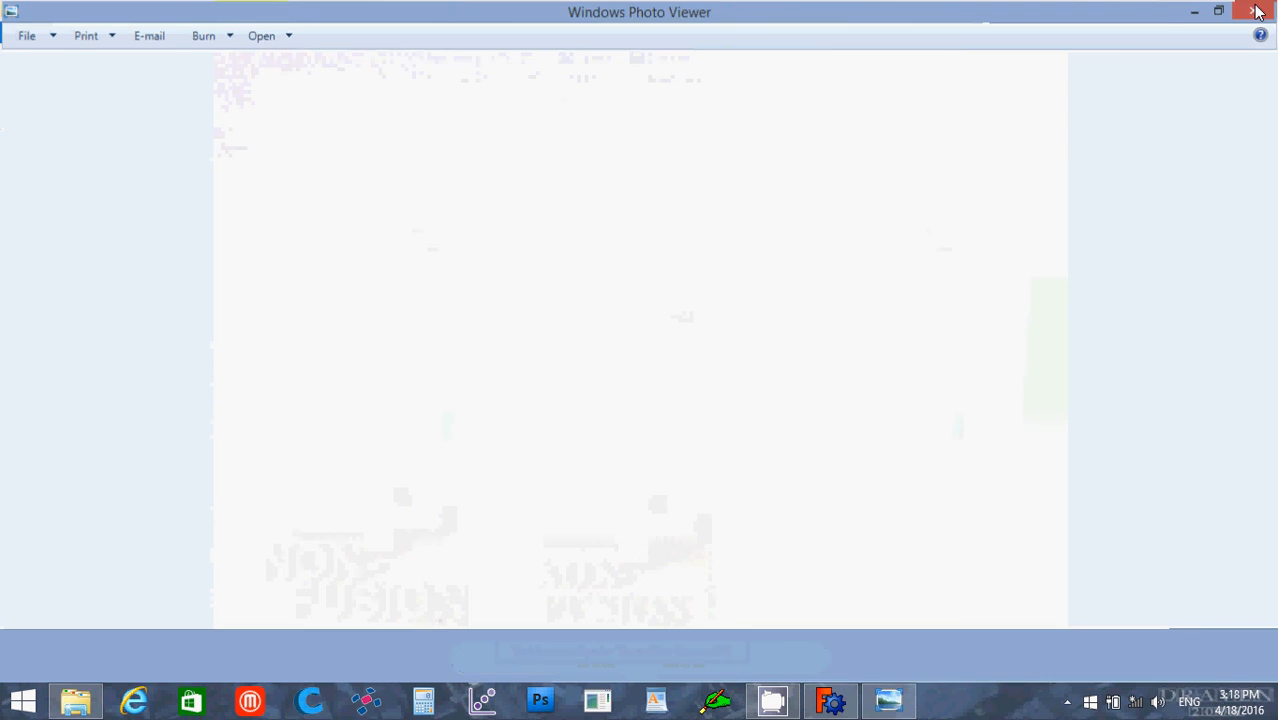
click(1256, 10)
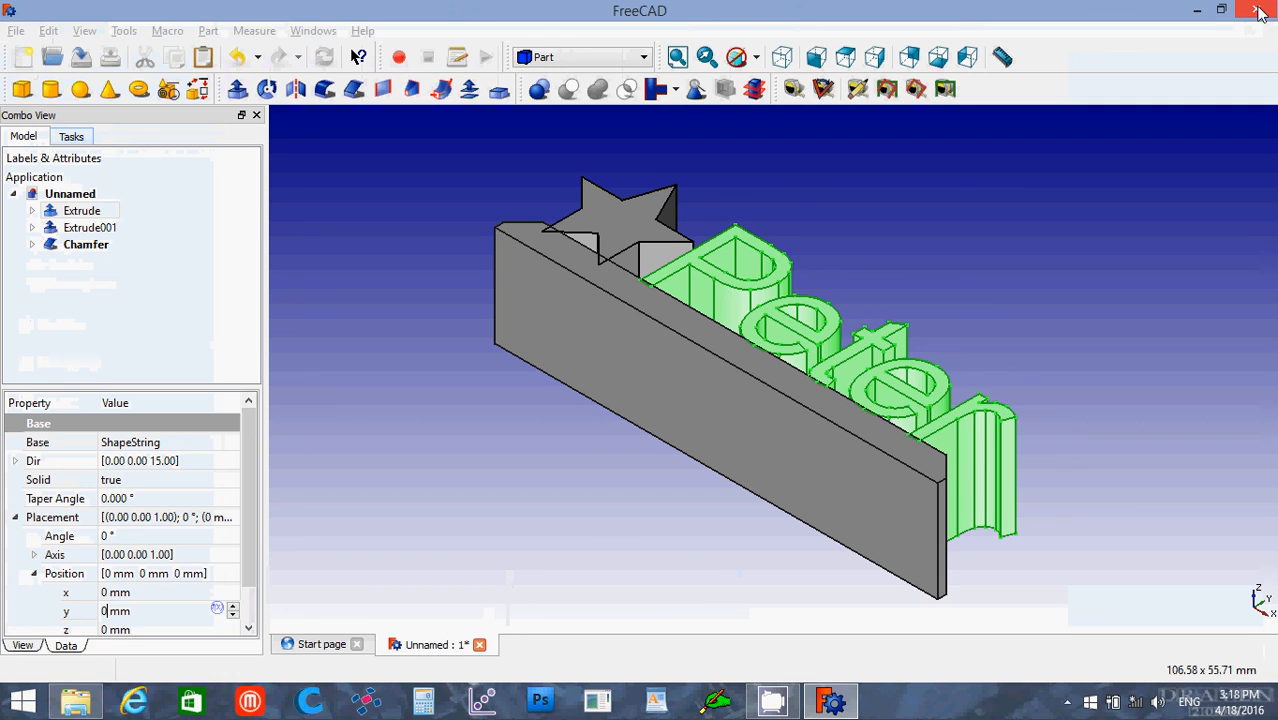
Step: Fuse the text extrusion, the star extrusion and the chamfered base bar into one solid with a union
click(332, 411)
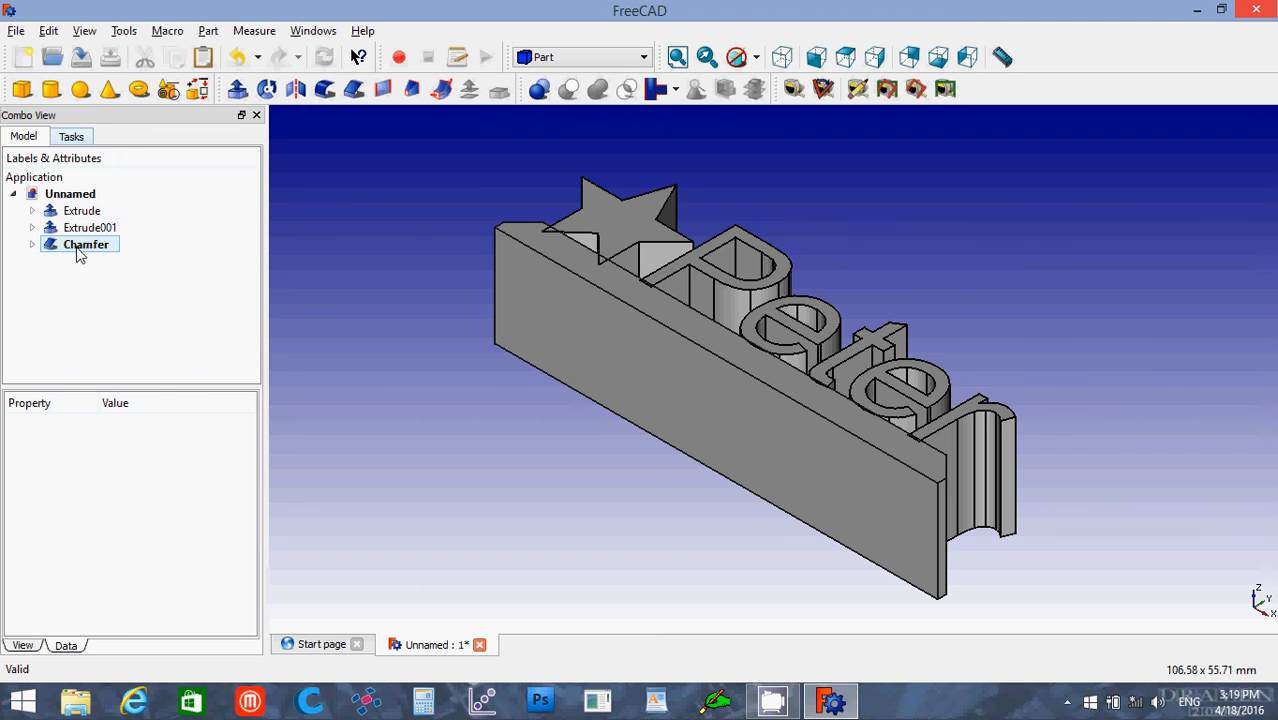
shift+click(80, 246)
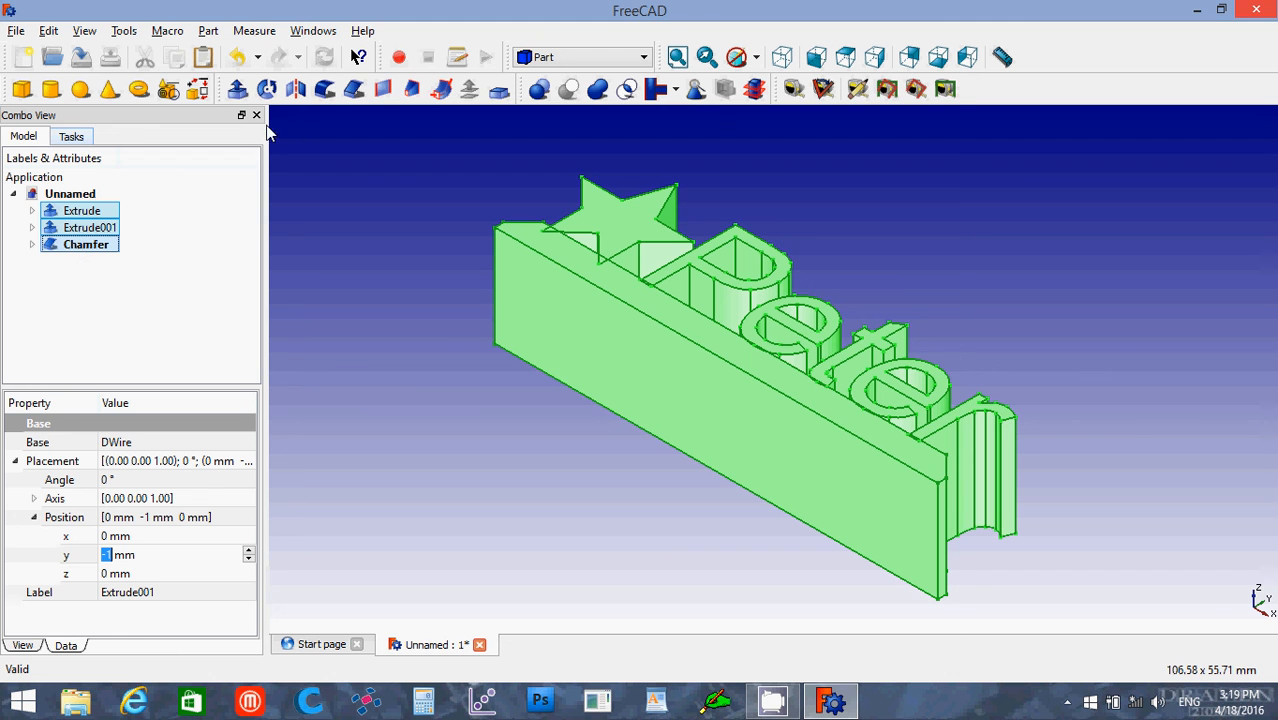
click(598, 90)
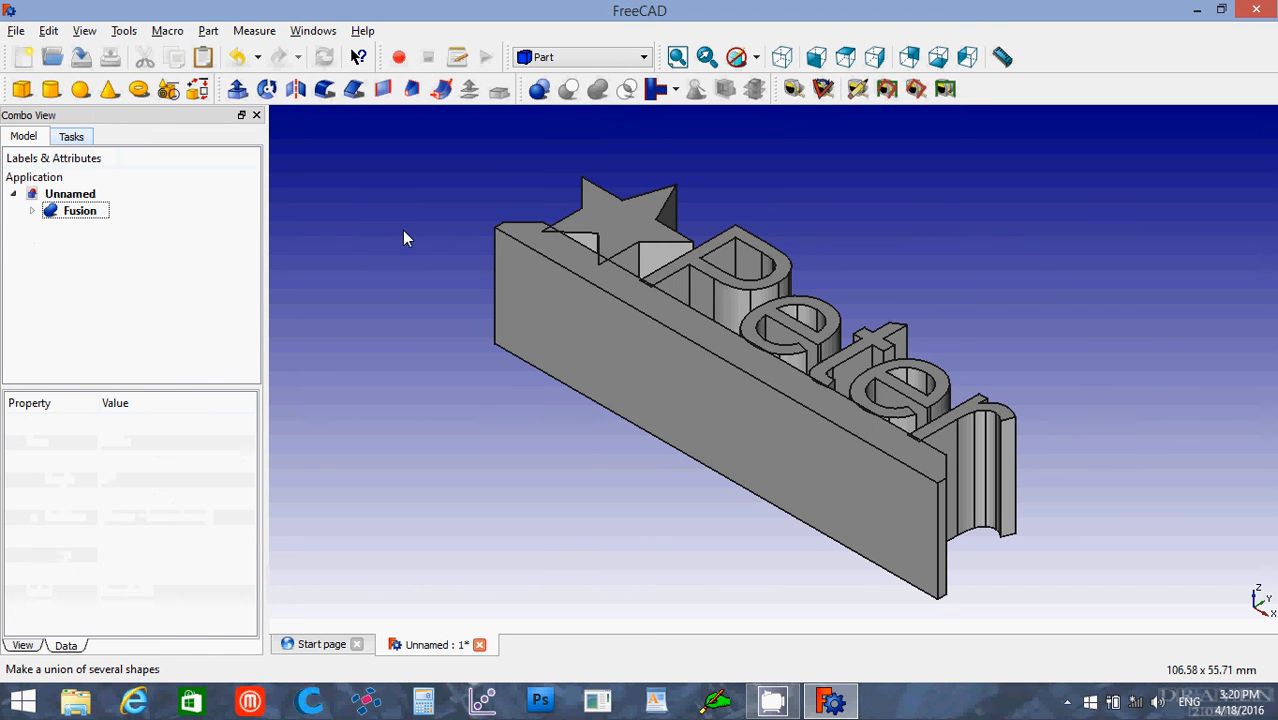
Step: Save the document as a FreeCAD file named My Nameplate in the _STL Files folder
middle_drag(402, 230, 401, 230)
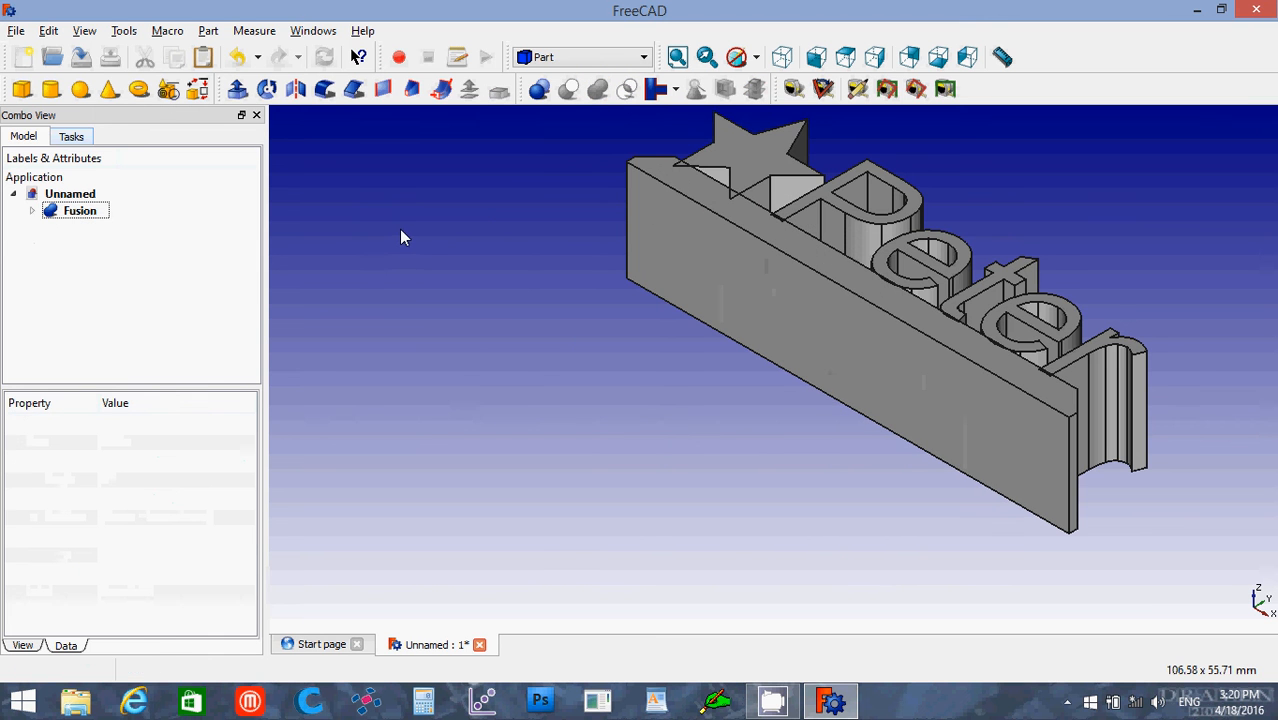
click(16, 31)
click(56, 160)
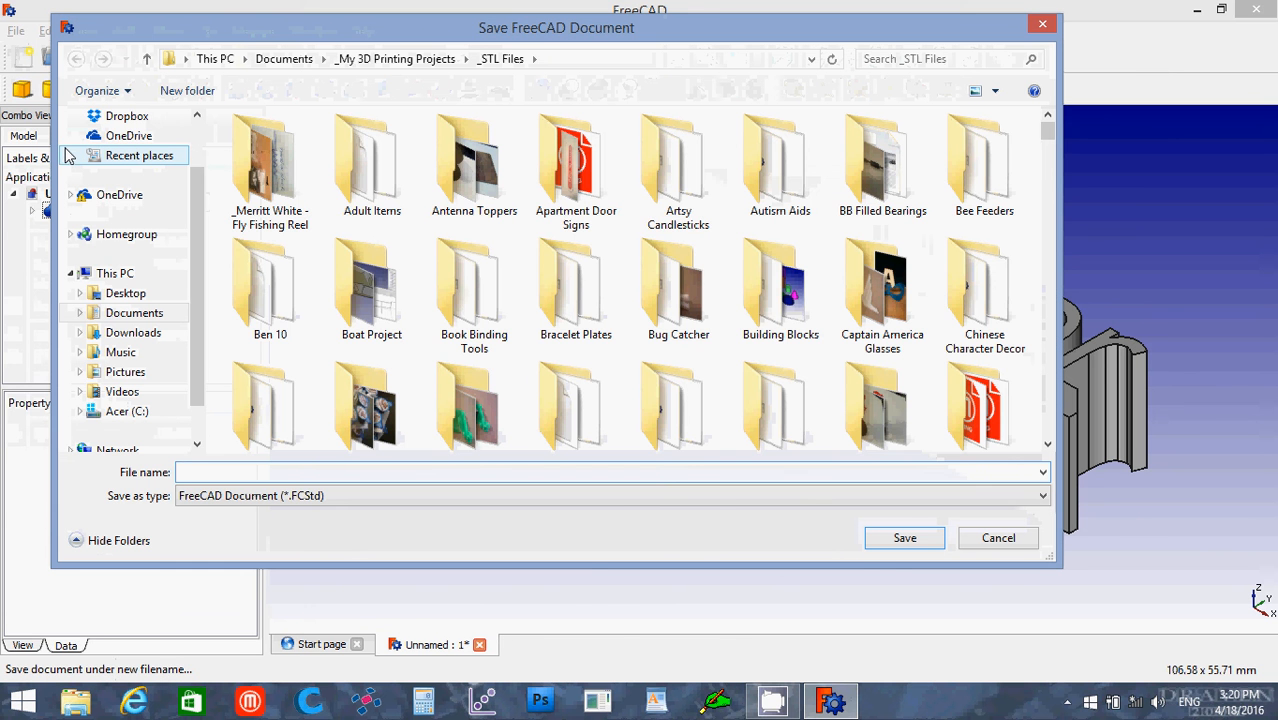
text(My )
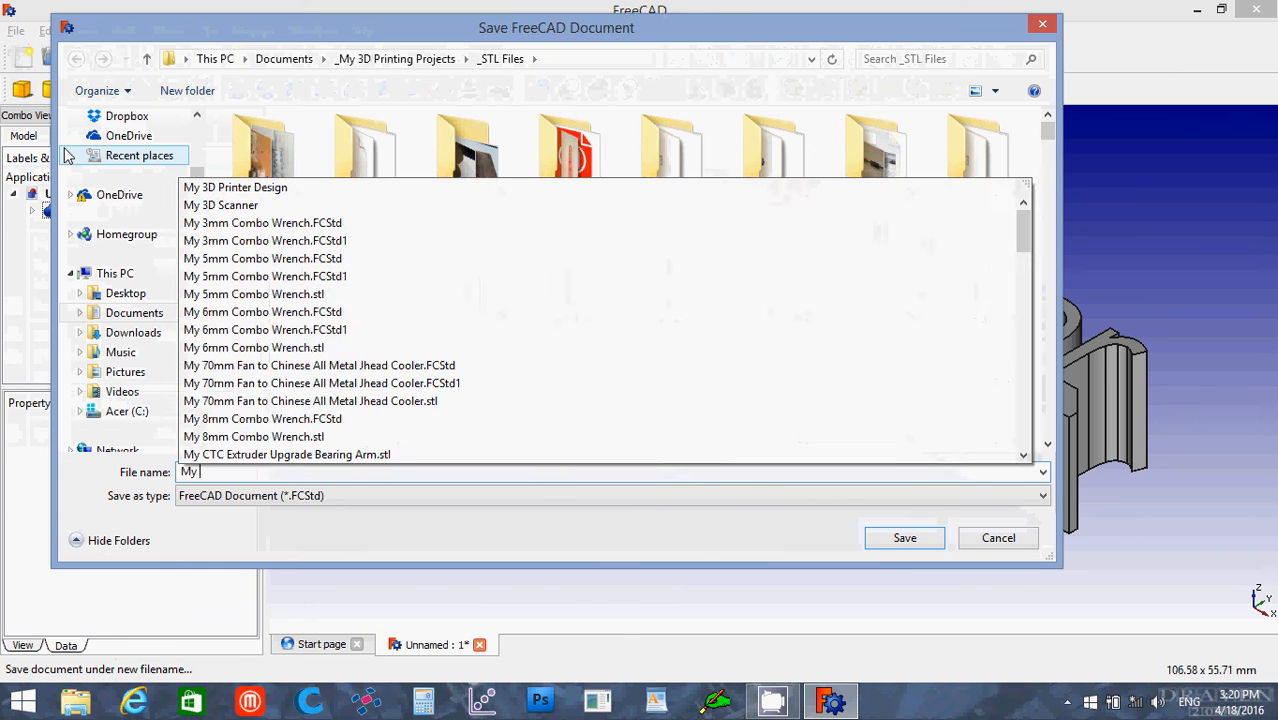
text(Namepa)
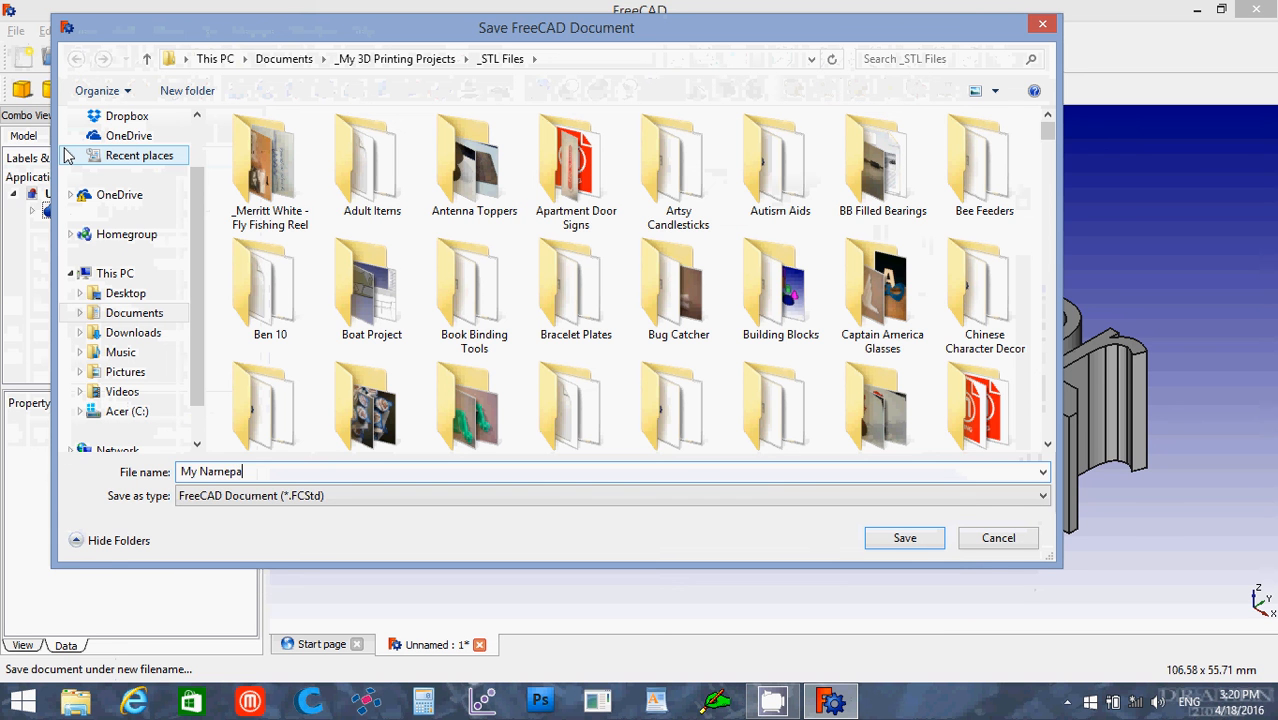
key(BackSpace)
text(late)
key(Return)
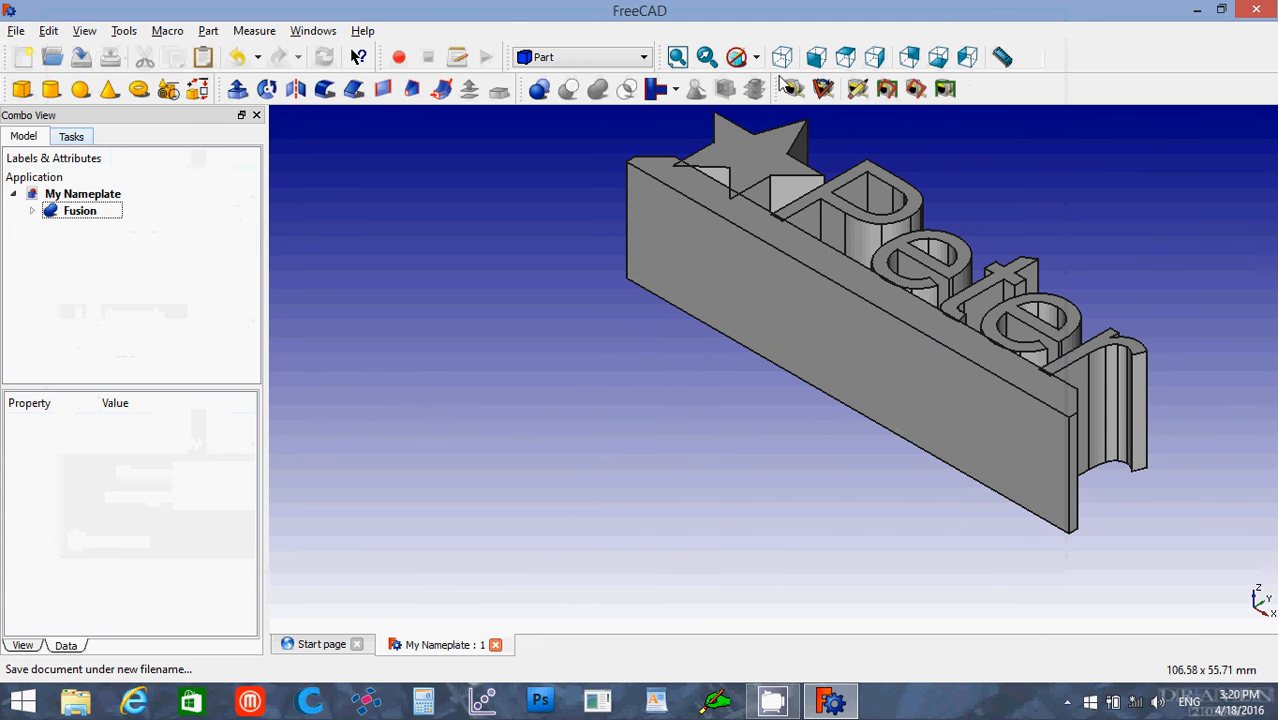
Step: Export the fused solid as an STL Mesh named My Nameplate in the _STL Files folder
click(677, 58)
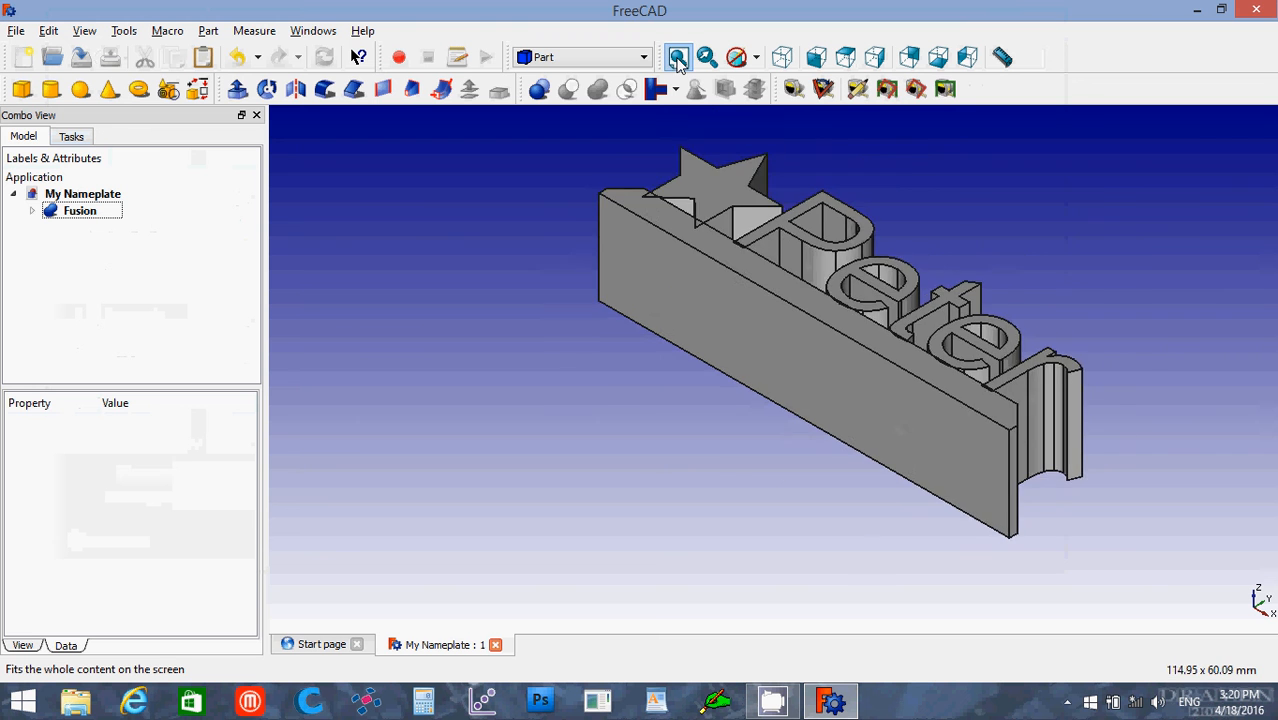
click(80, 211)
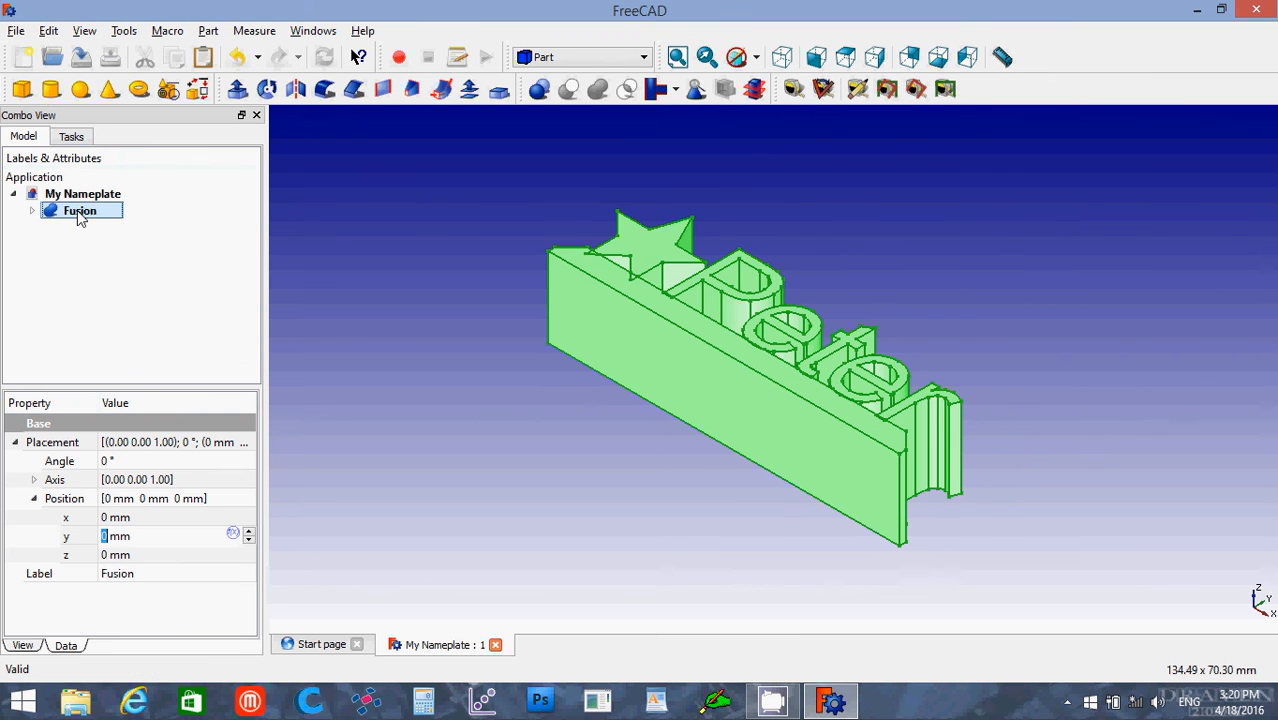
click(17, 32)
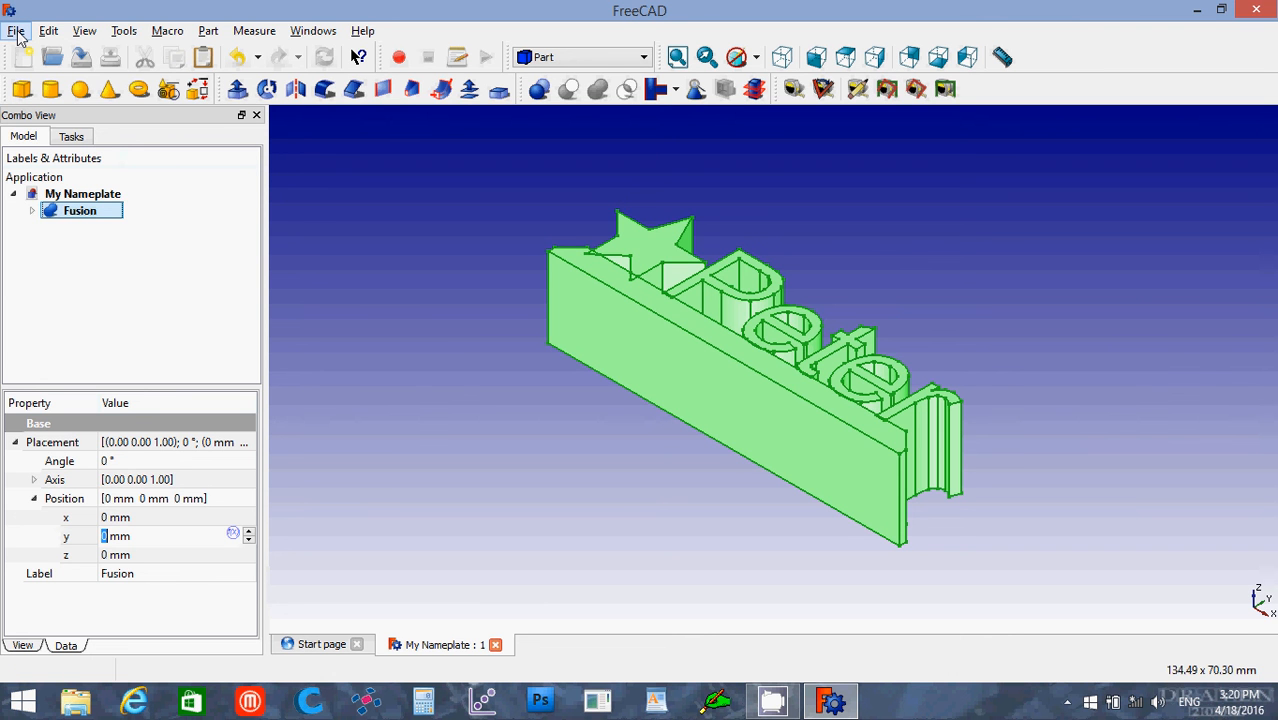
click(17, 32)
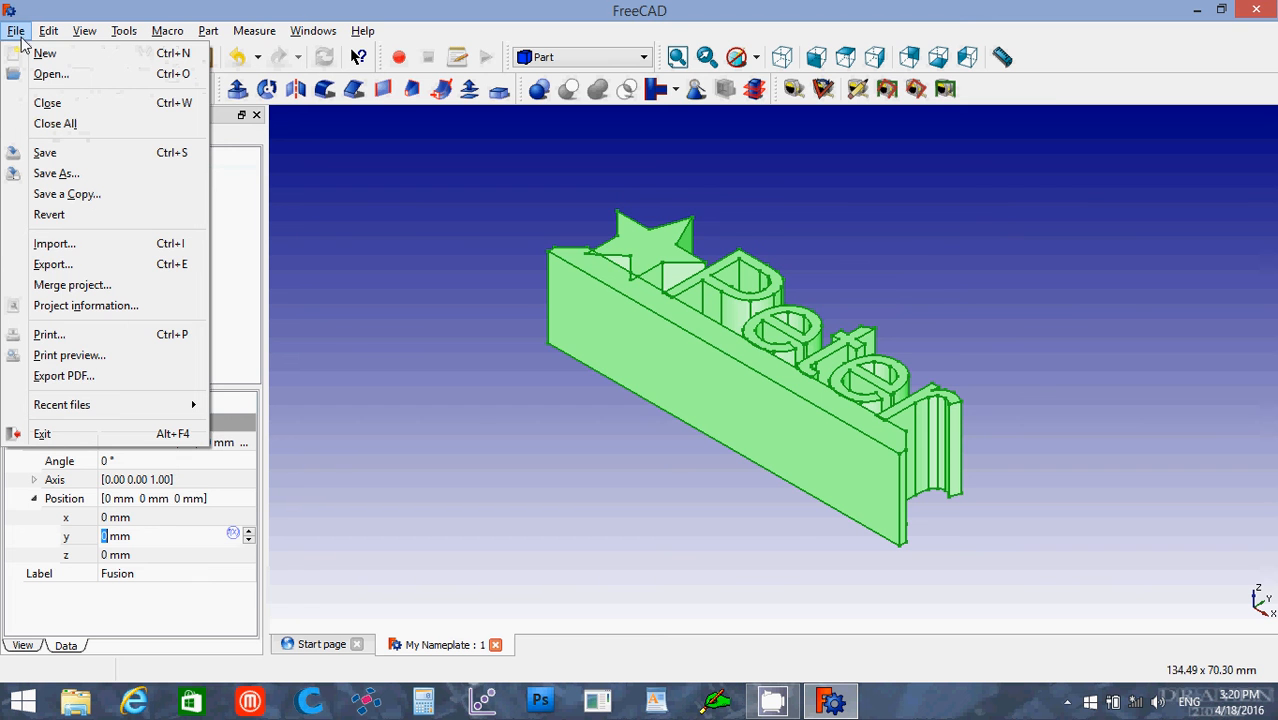
click(52, 264)
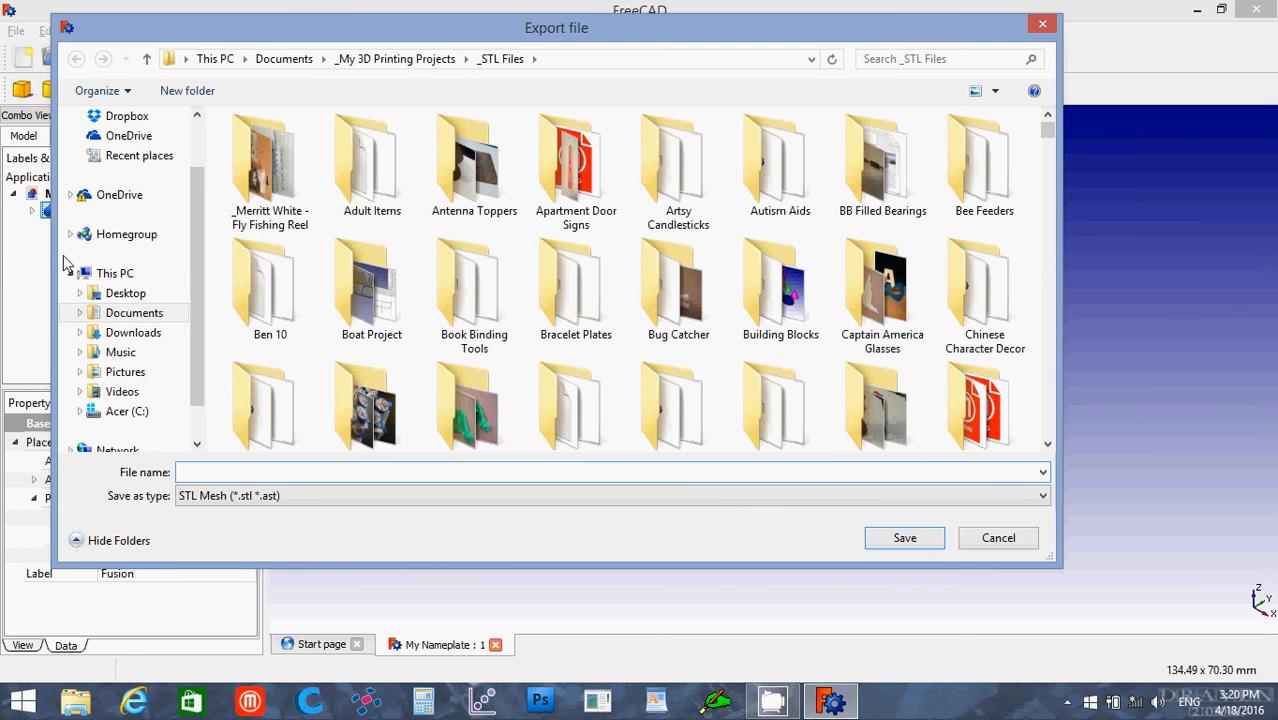
click(320, 500)
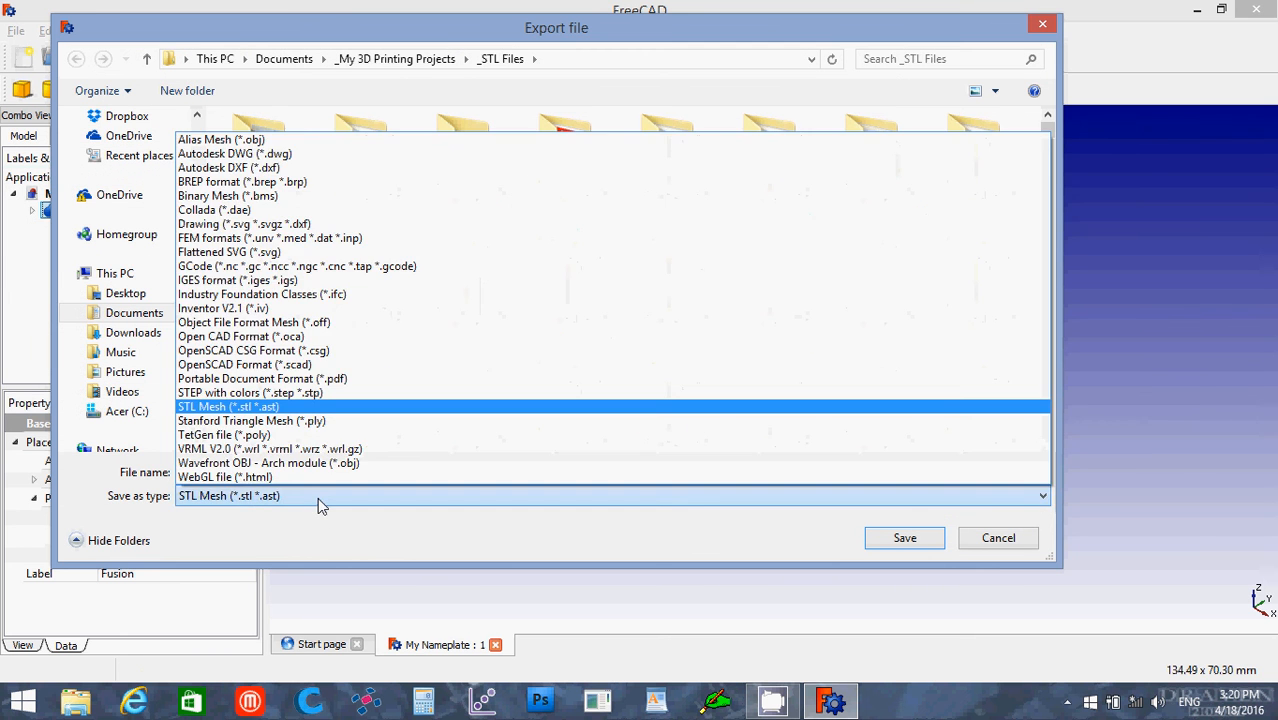
click(297, 406)
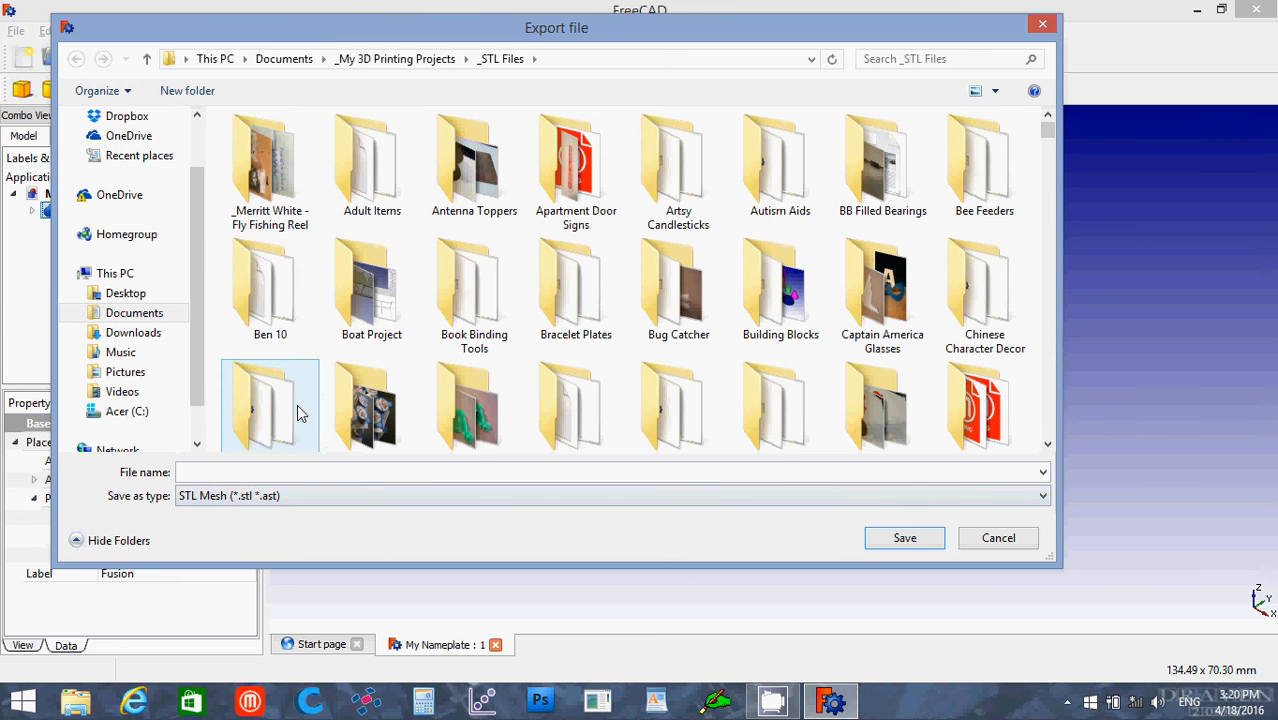
click(287, 474)
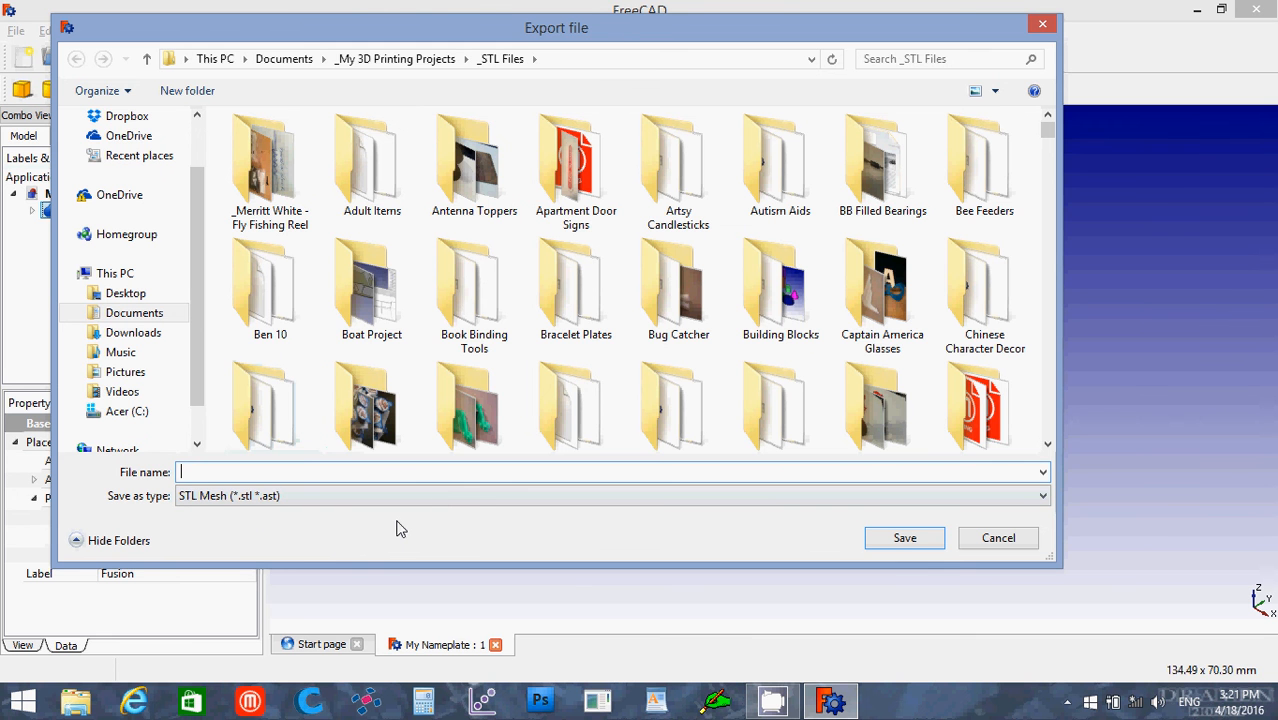
text(My Nam)
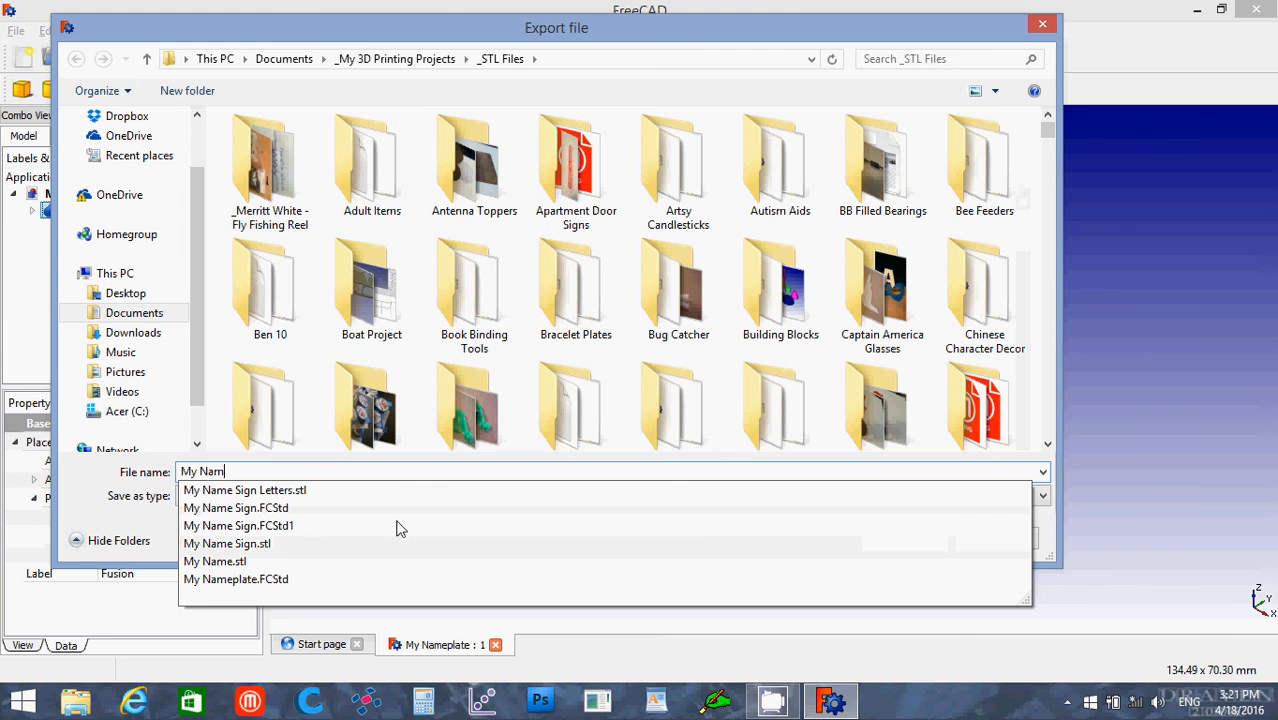
text(eplate)
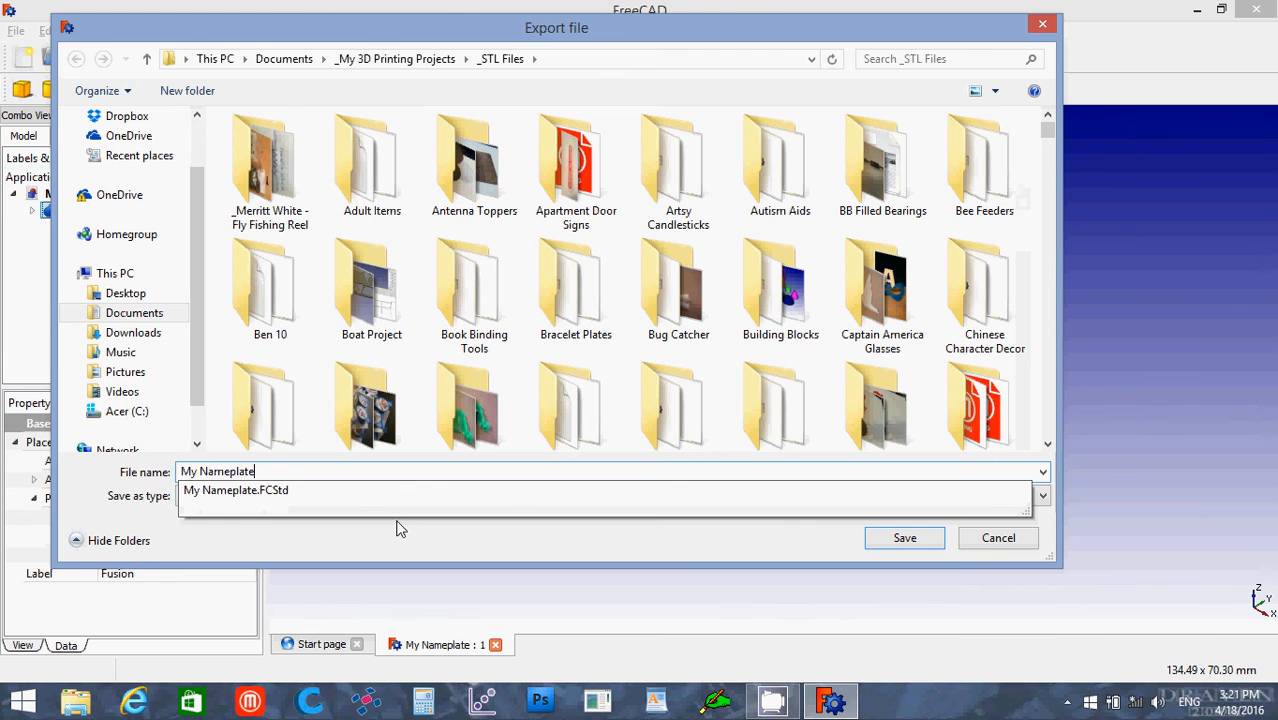
key(Return)
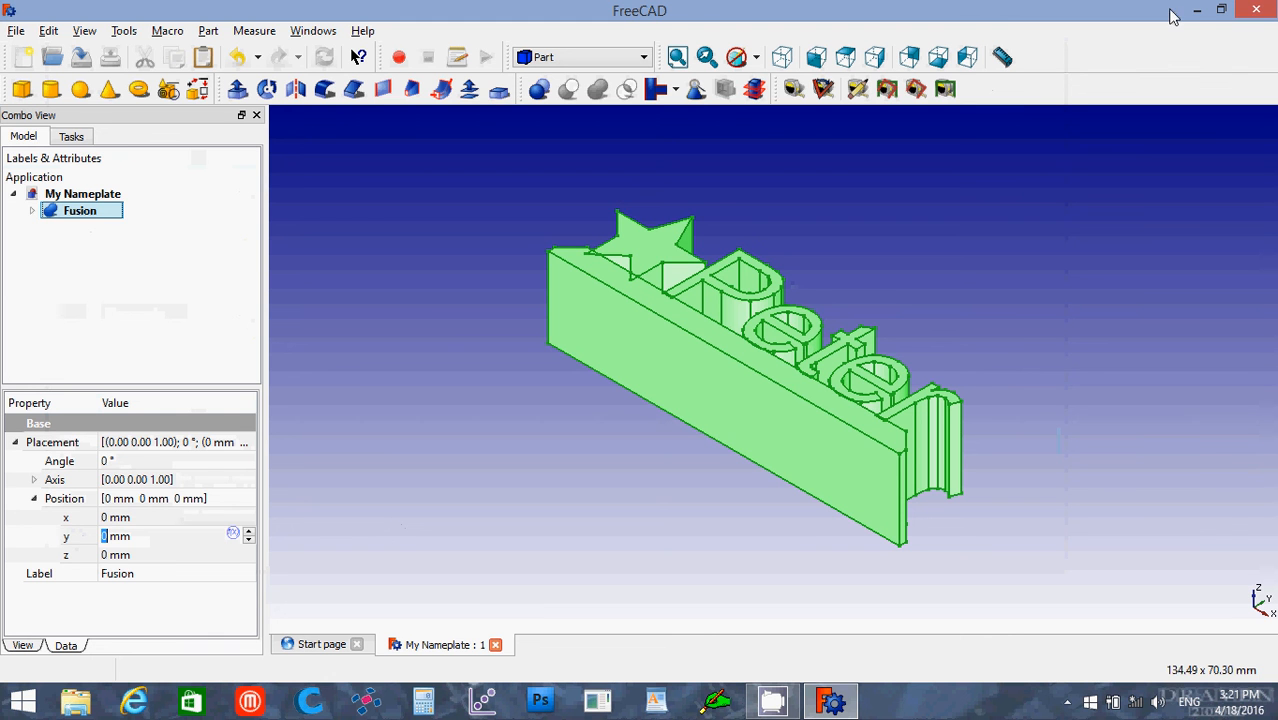
Step: Close FreeCAD and launch netfabb Basic, accepting its terms of usage and postponing registration
click(1257, 10)
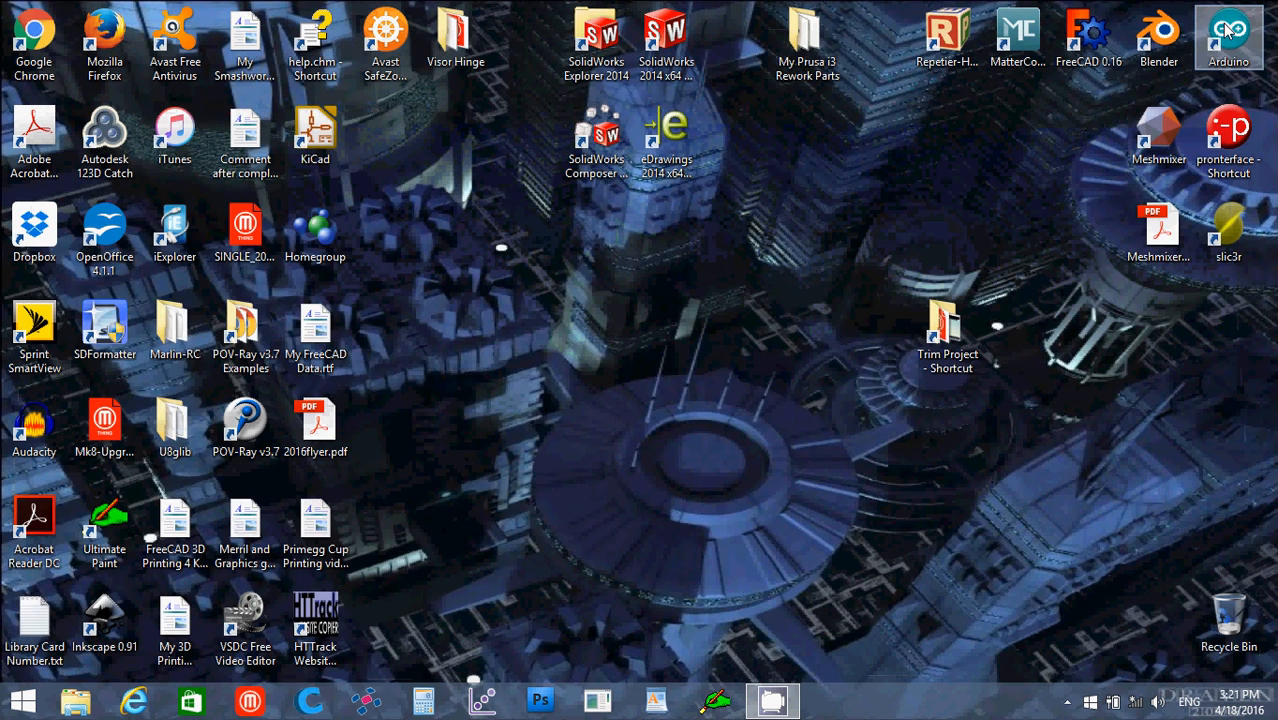
click(366, 703)
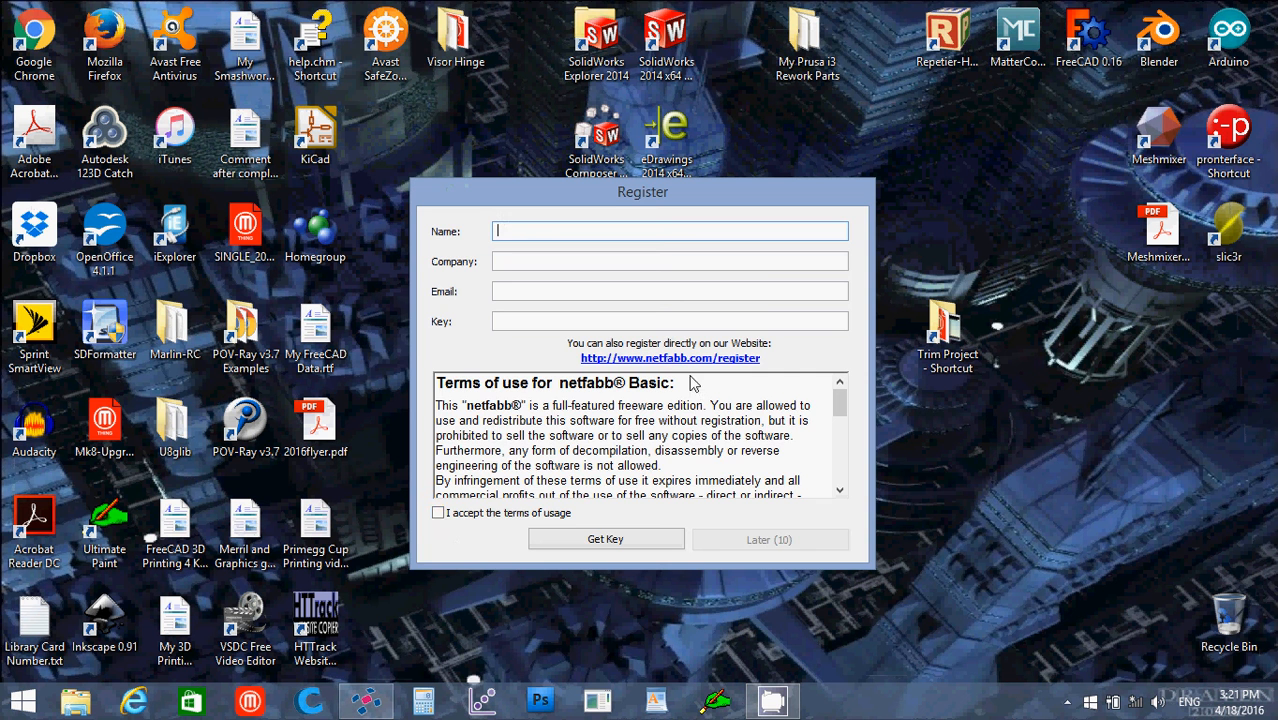
click(439, 514)
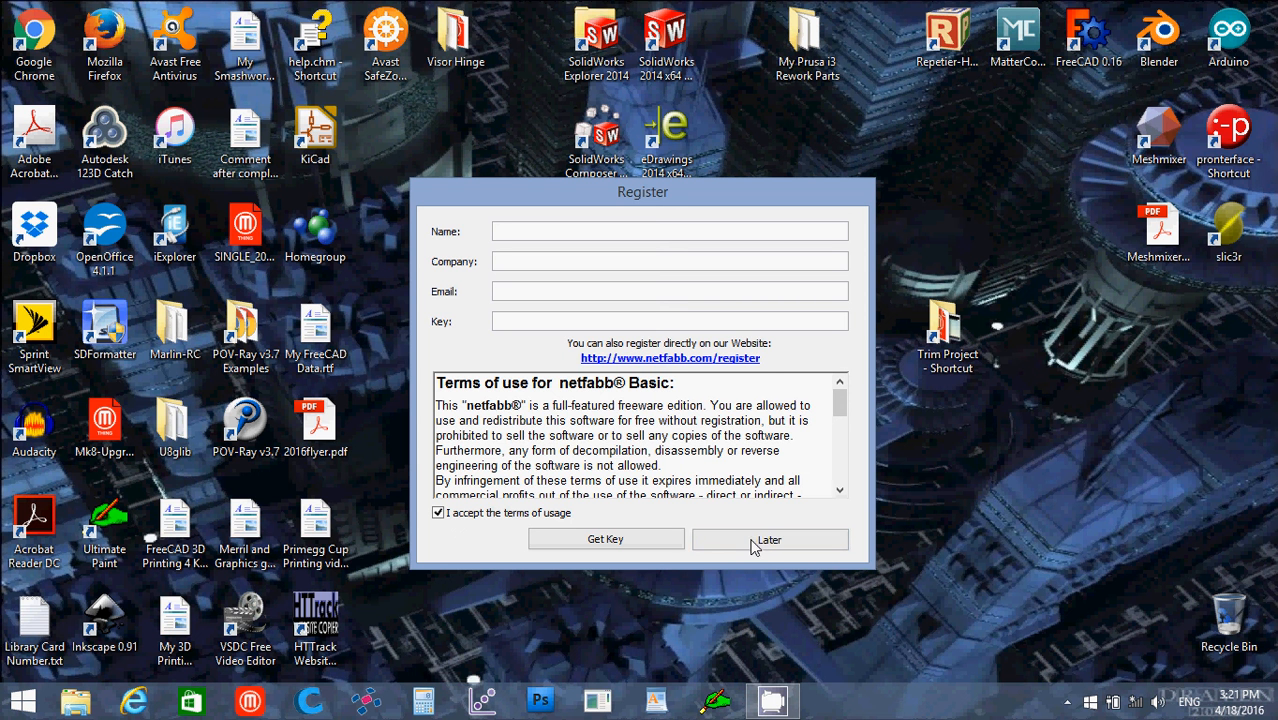
click(760, 541)
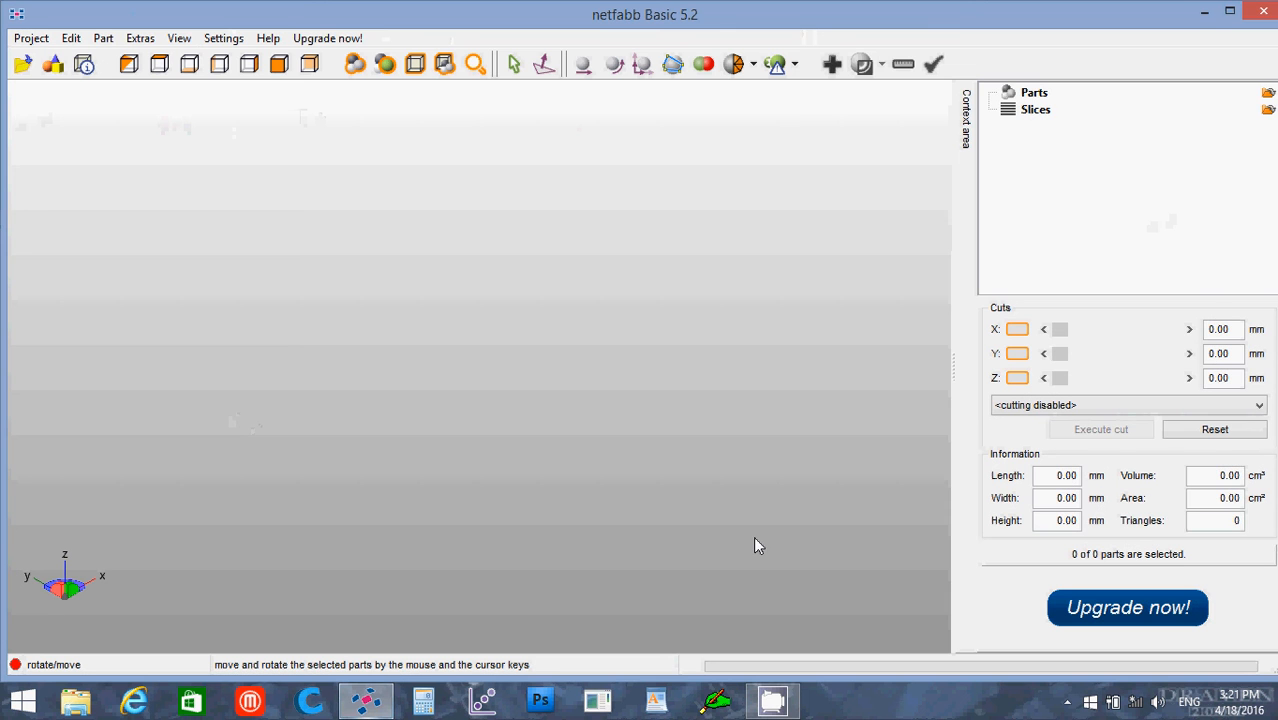
Step: Add the part My Nameplate.stl from the _STL Files folder to the netfabb project, and close netfabb after viewing it
click(102, 39)
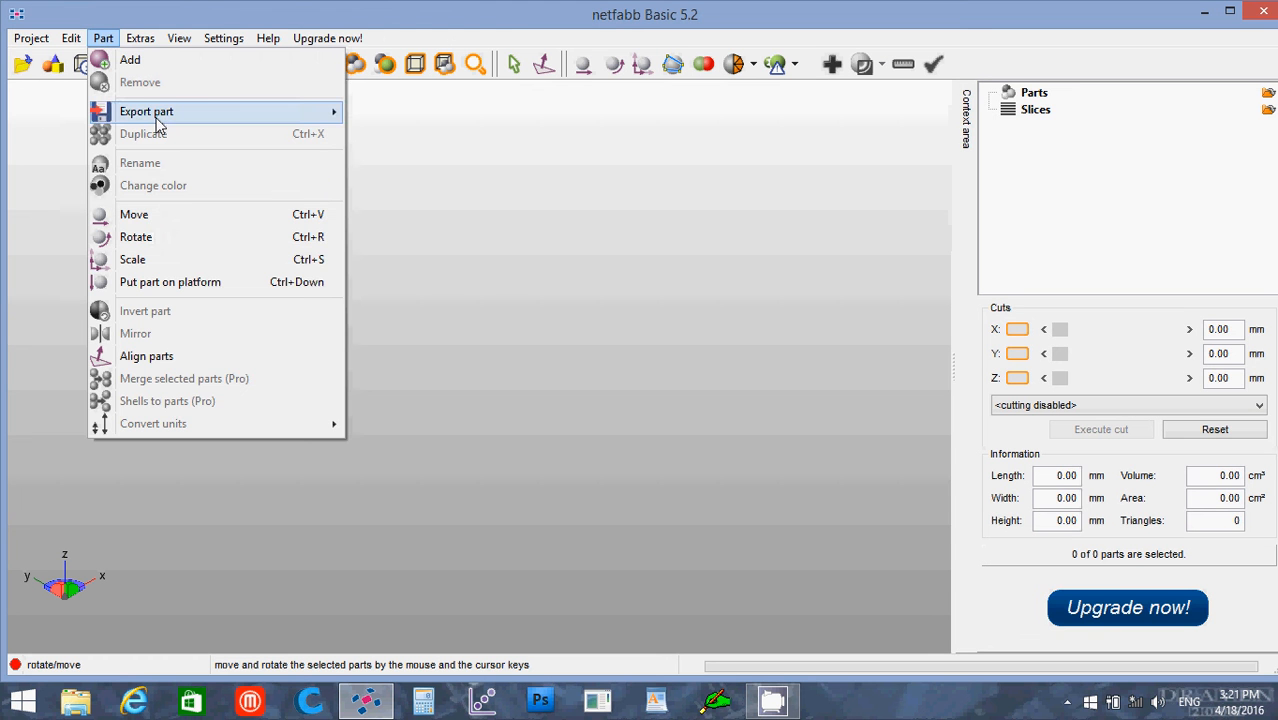
click(145, 62)
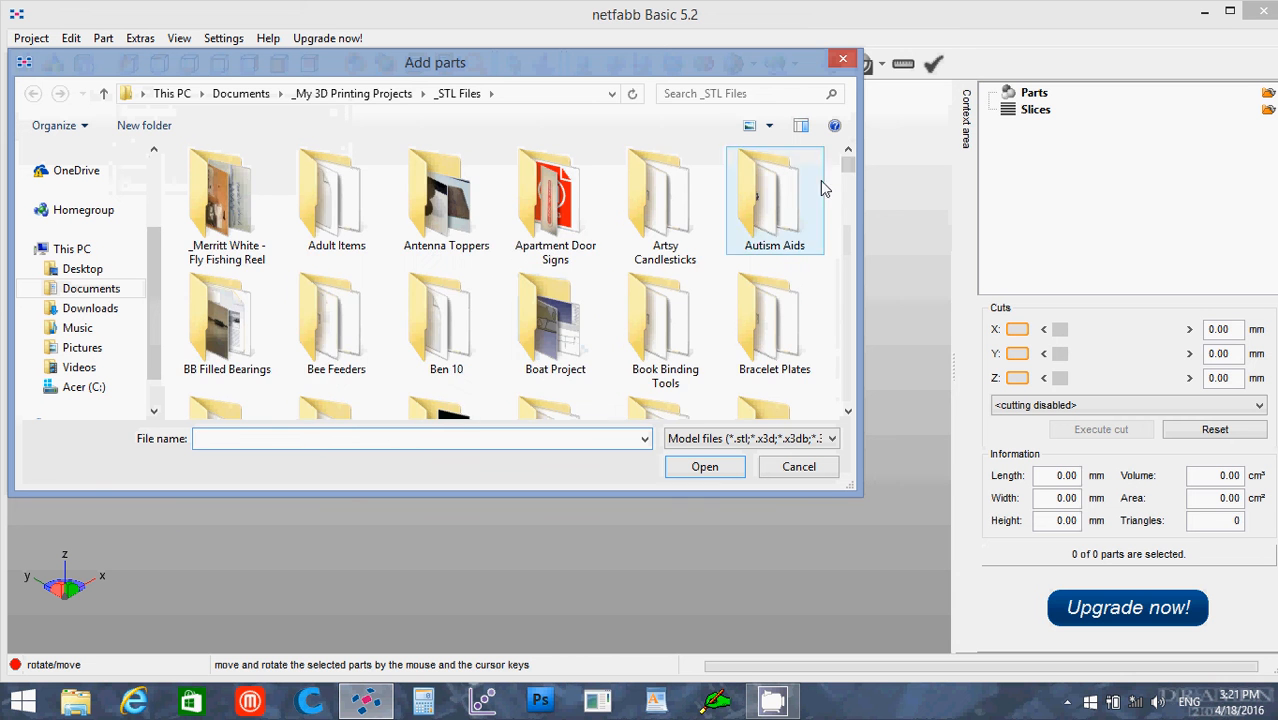
scroll(680, 160, down, 8)
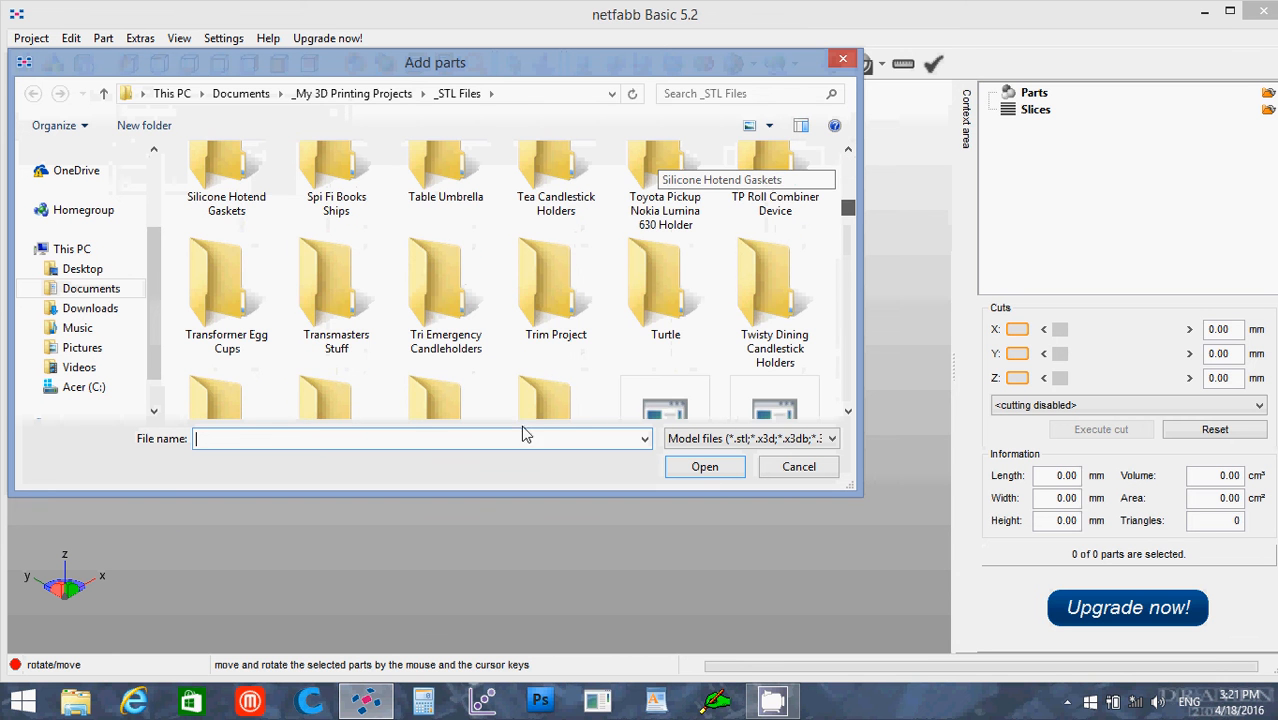
text(my)
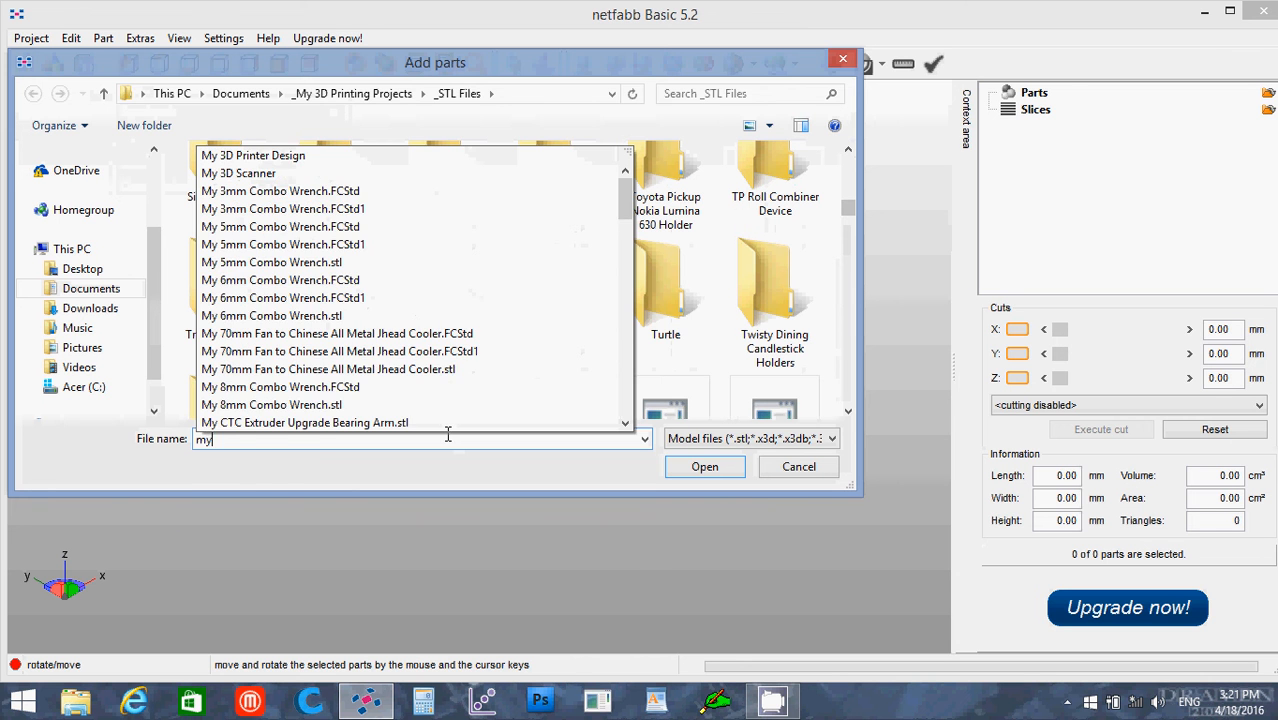
text( n)
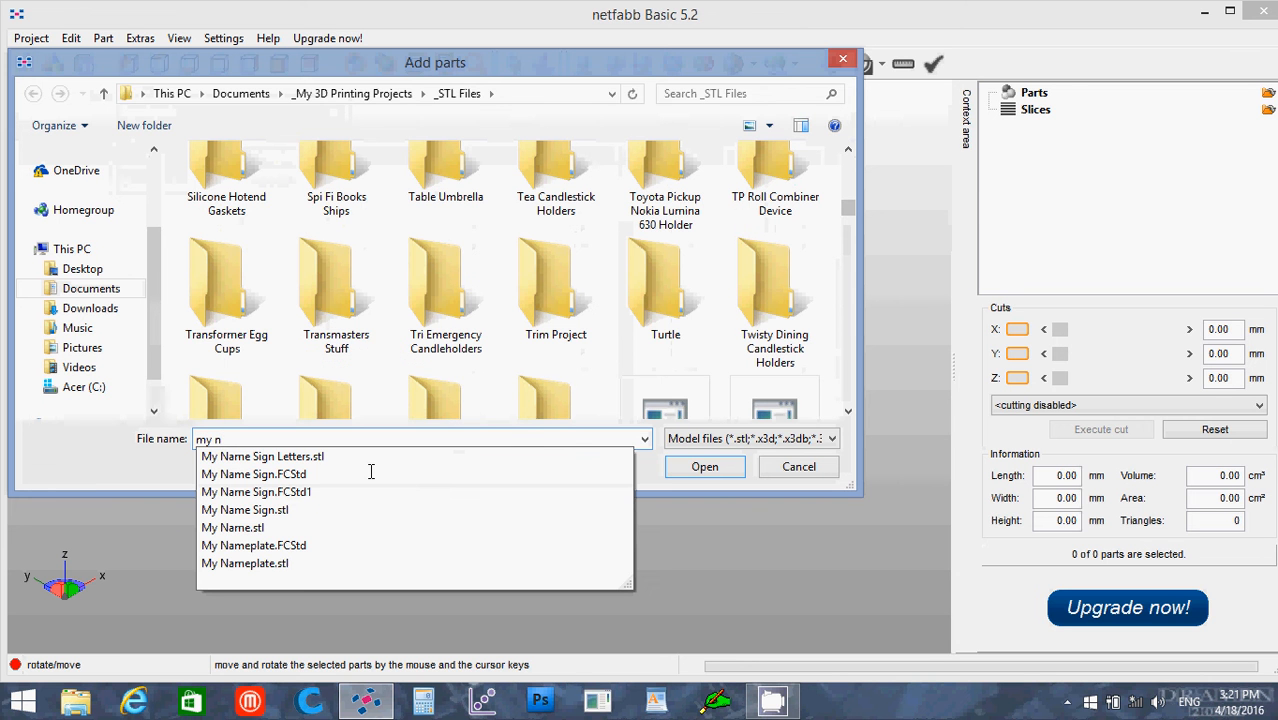
click(279, 566)
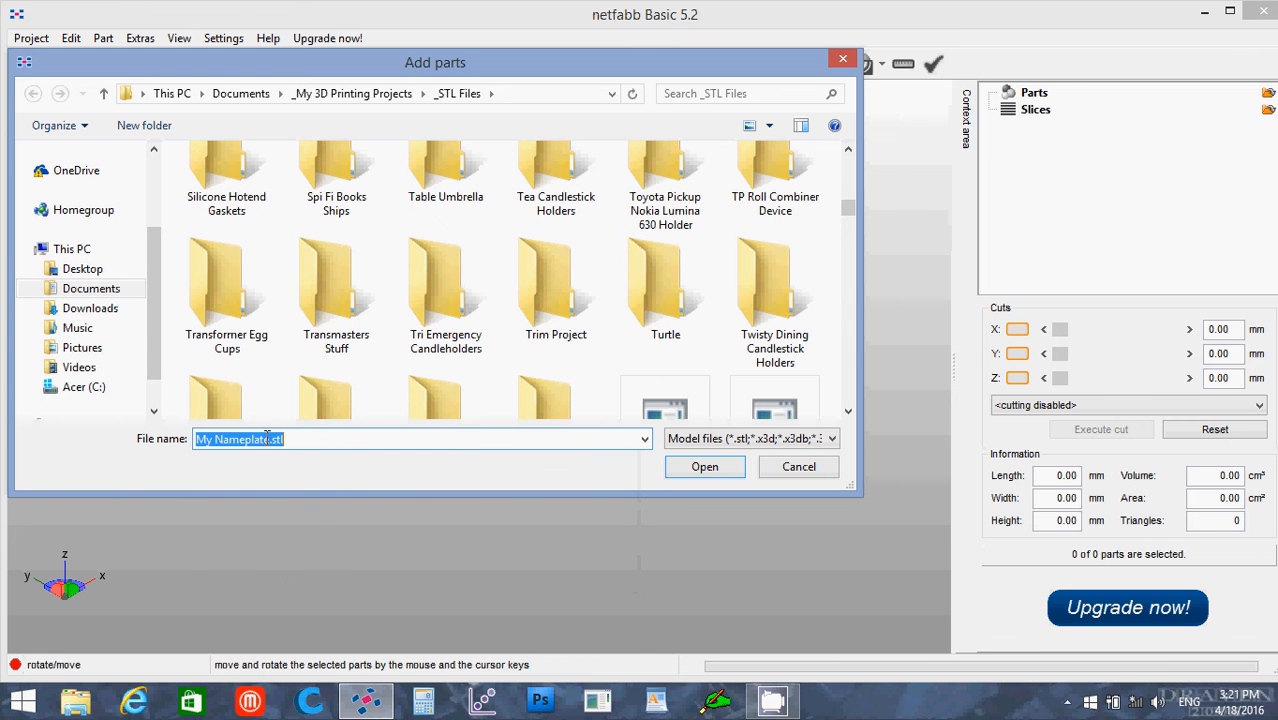
click(703, 470)
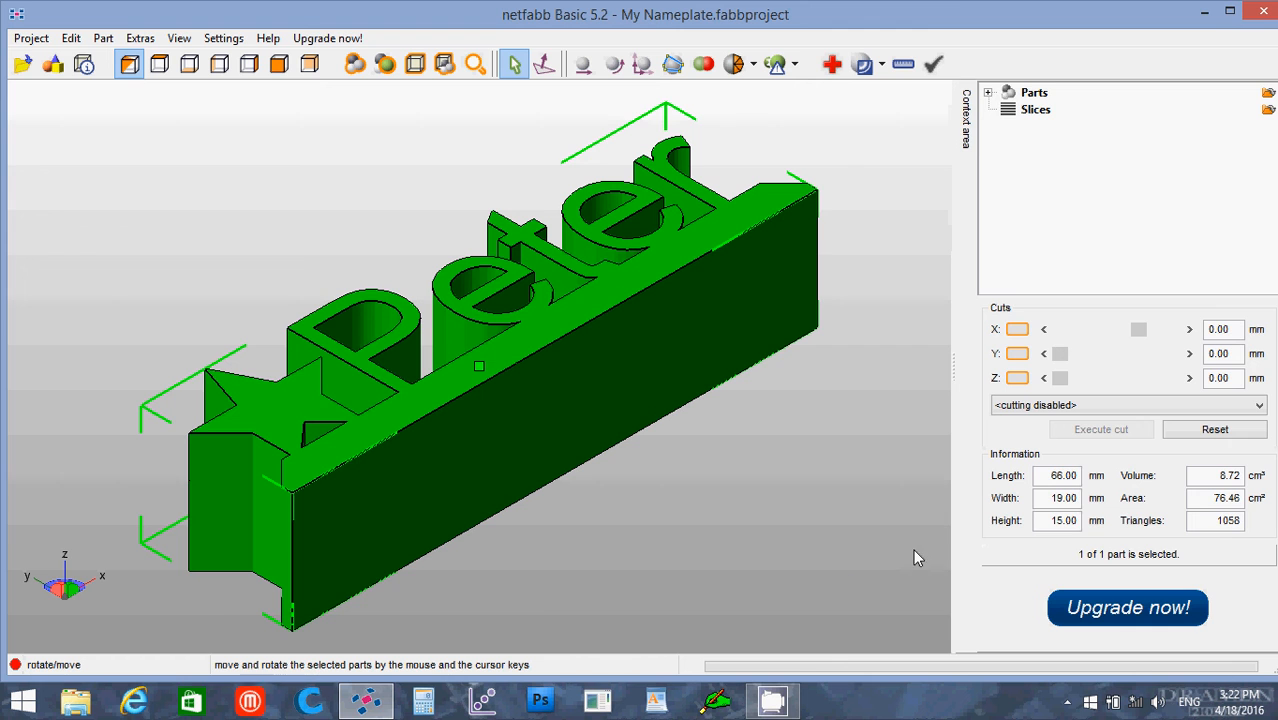
click(1266, 12)
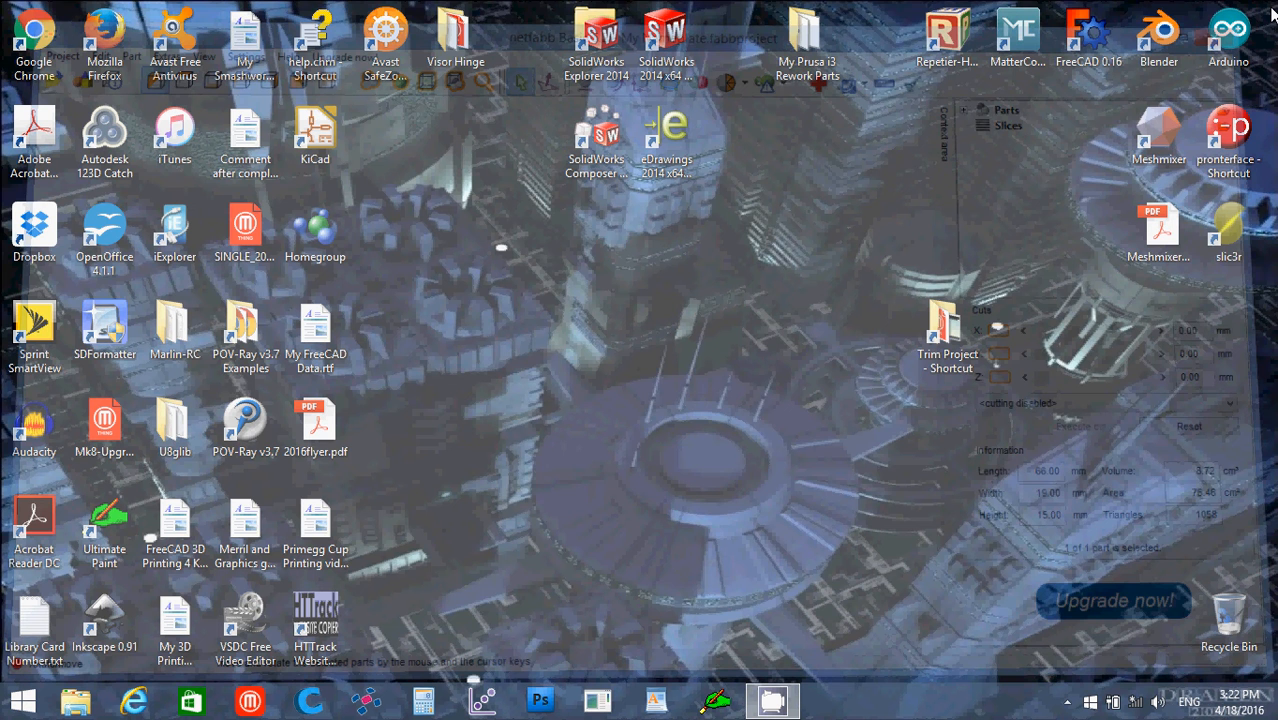